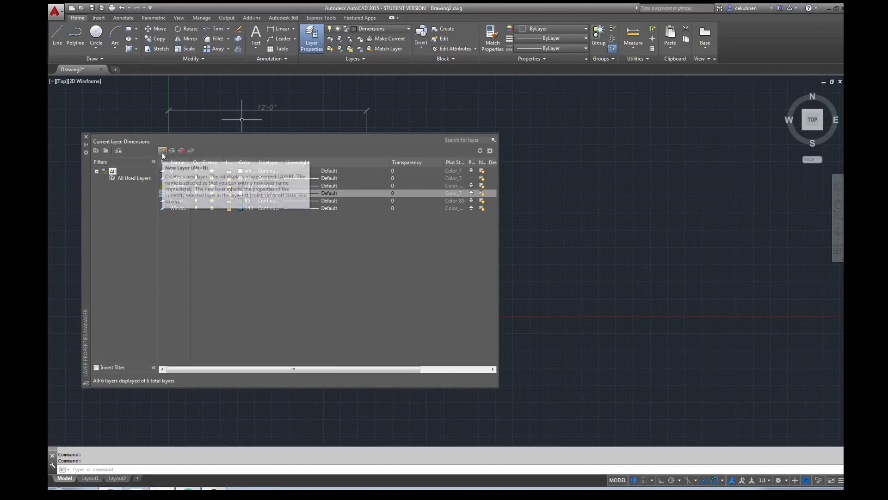
# Create a new layer named 3D Model and make it the current layer.
pyautogui.click(162, 152)
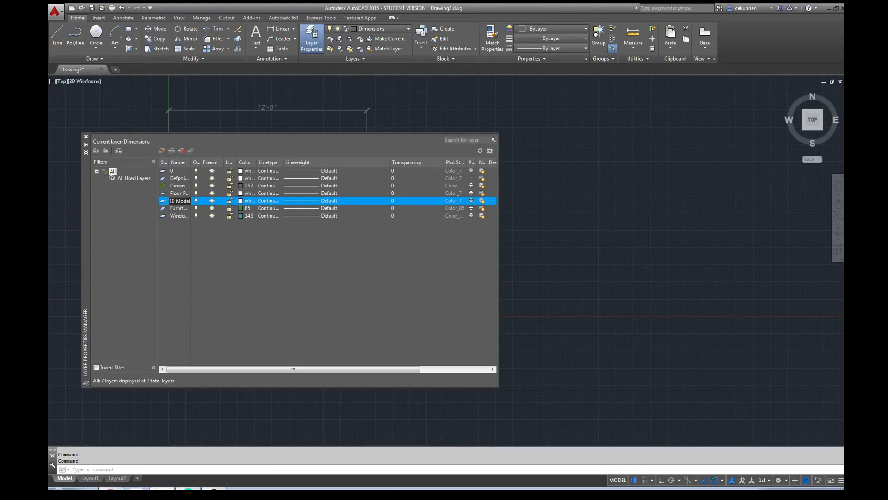
pyautogui.write('3D Model')
pyautogui.press('Return')
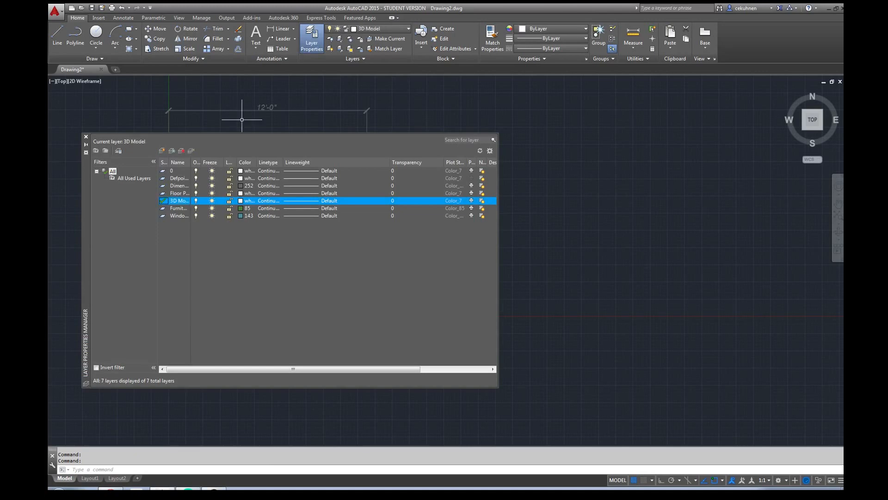
pyautogui.click(86, 136)
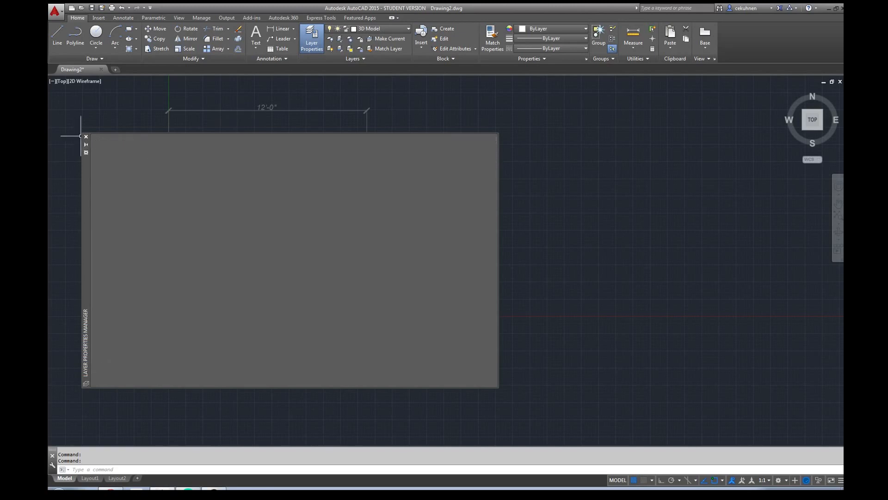
# Turn off the Dimensions and Furniture layers.
pyautogui.click(407, 31)
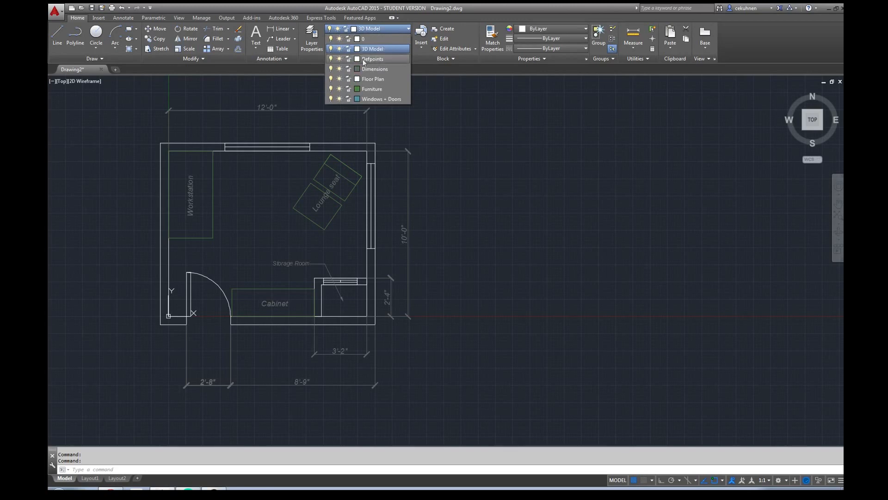
pyautogui.click(330, 69)
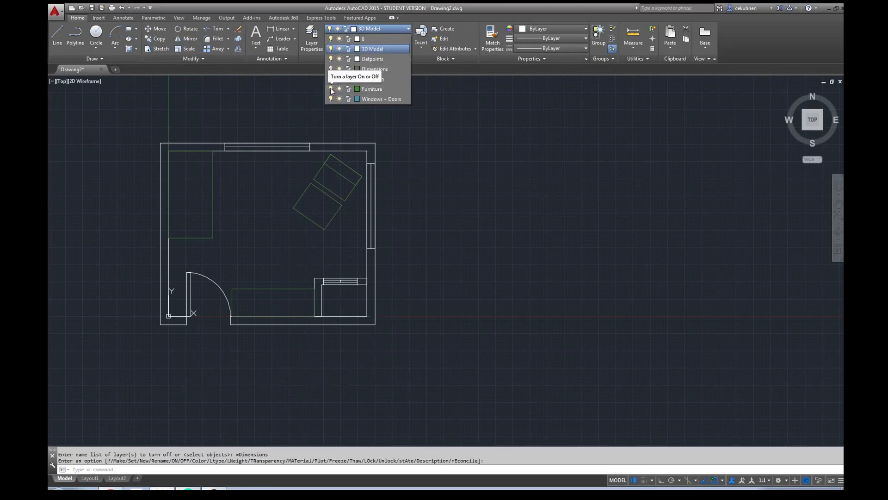
pyautogui.click(330, 89)
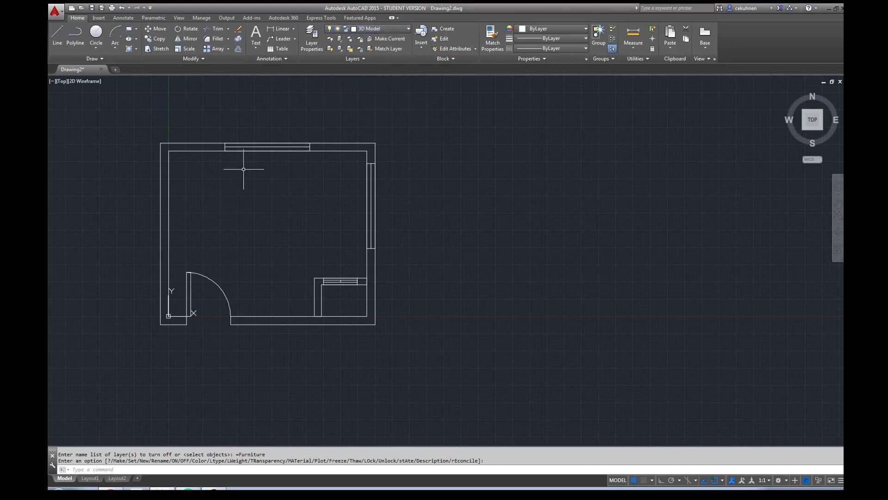
# Change the layer of both wall windows, the swing door and the storage room's sliding door to Windows + Doors.
pyautogui.click(230, 146)
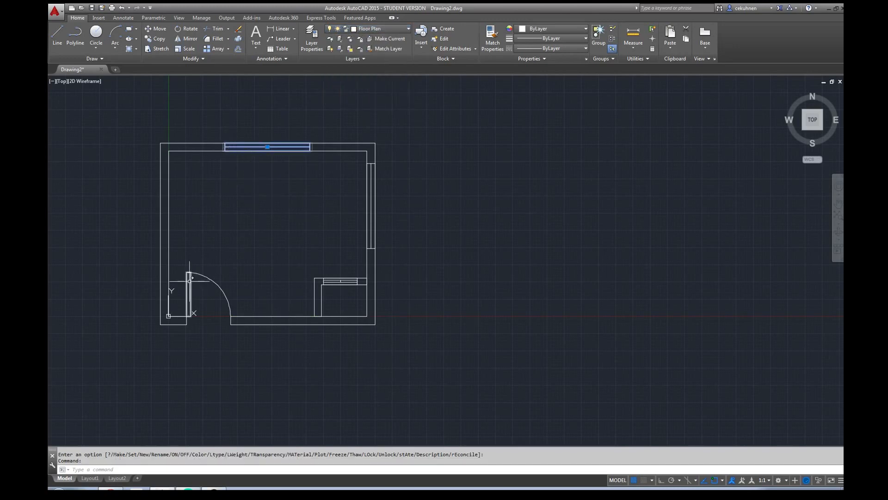
pyautogui.click(189, 289)
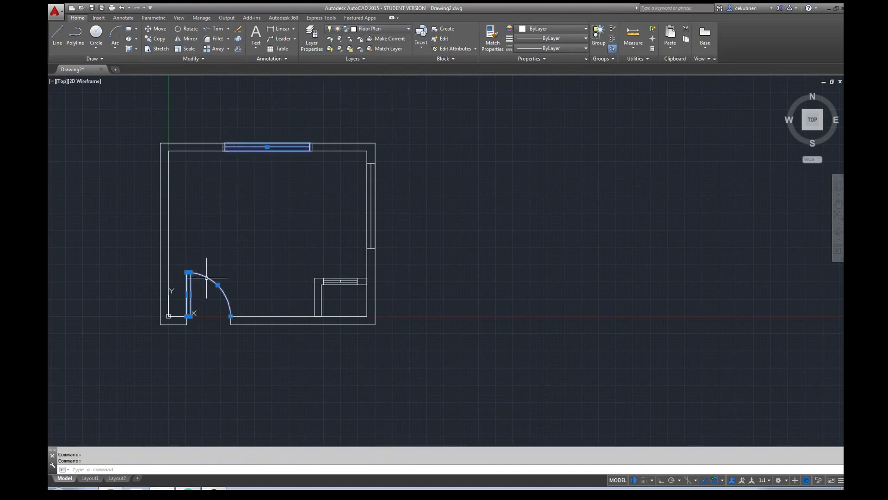
pyautogui.scroll(4, 339, 287)
pyautogui.scroll(2, 338, 288)
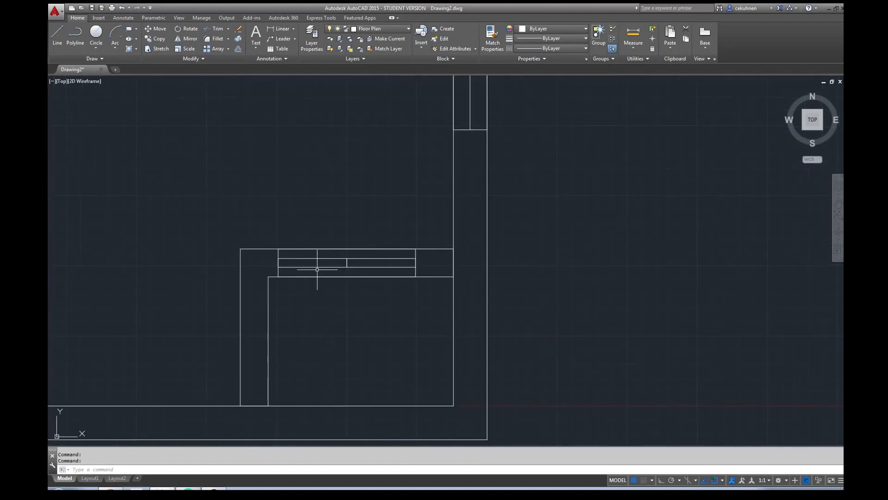
pyautogui.click(324, 259)
pyautogui.click(366, 259)
pyautogui.scroll(-4, 401, 159)
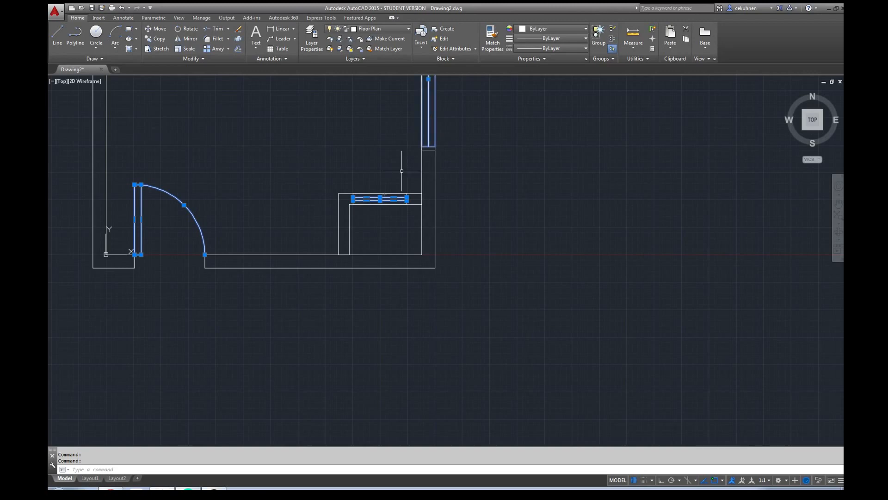
pyautogui.scroll(6, 353, 209)
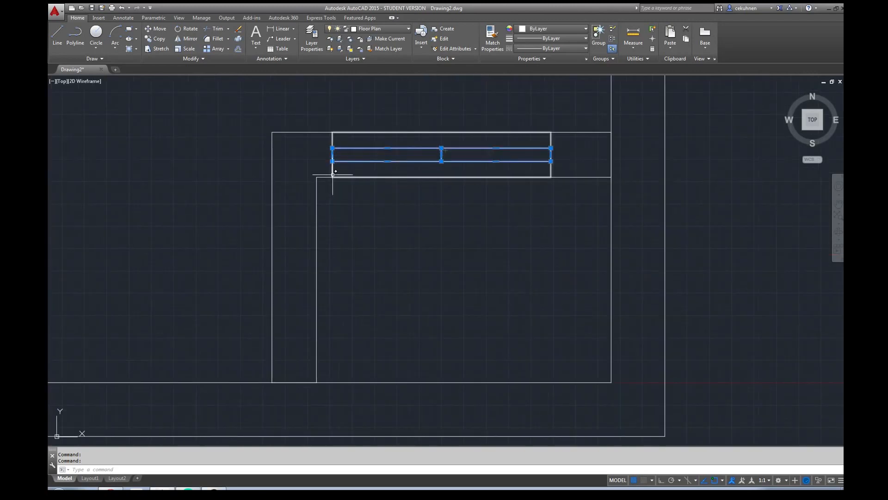
pyautogui.scroll(-8, 332, 174)
pyautogui.scroll(2, 378, 127)
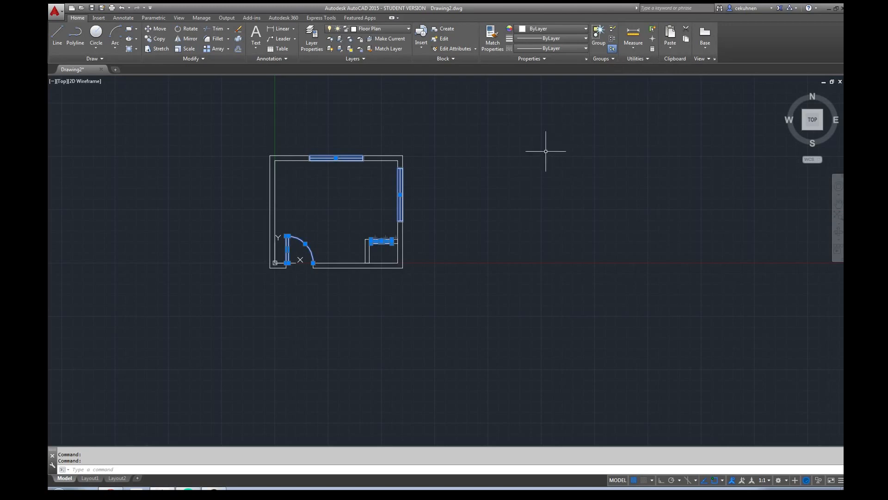
pyautogui.press('Return')
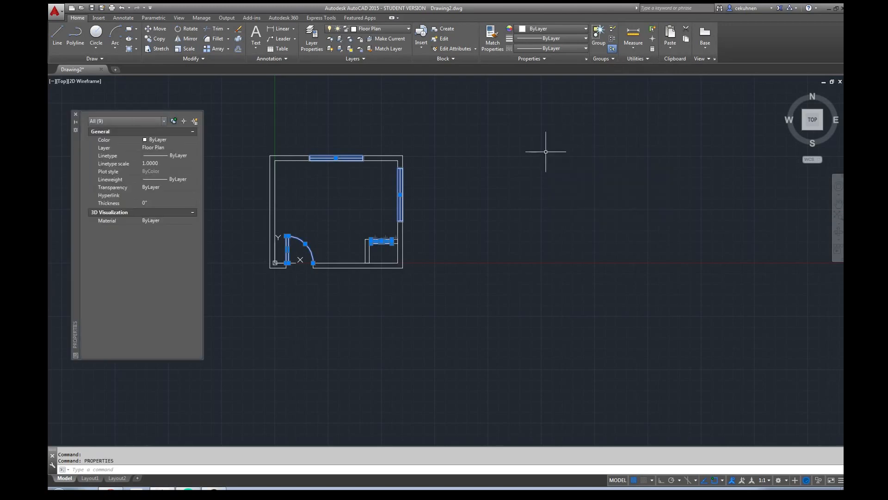
pyautogui.click(164, 148)
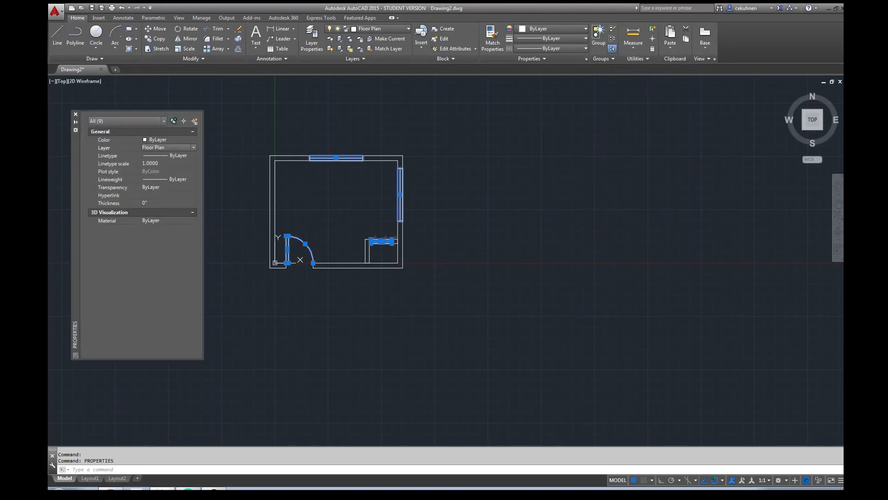
pyautogui.click(193, 147)
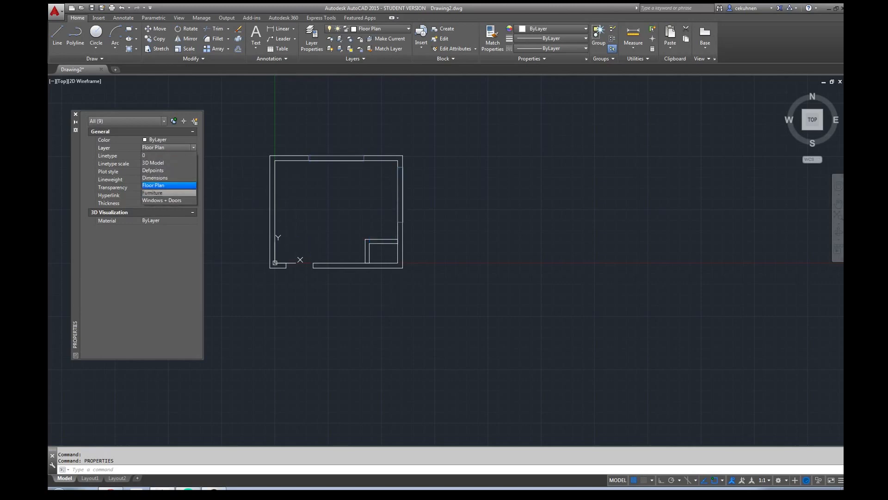
pyautogui.click(169, 199)
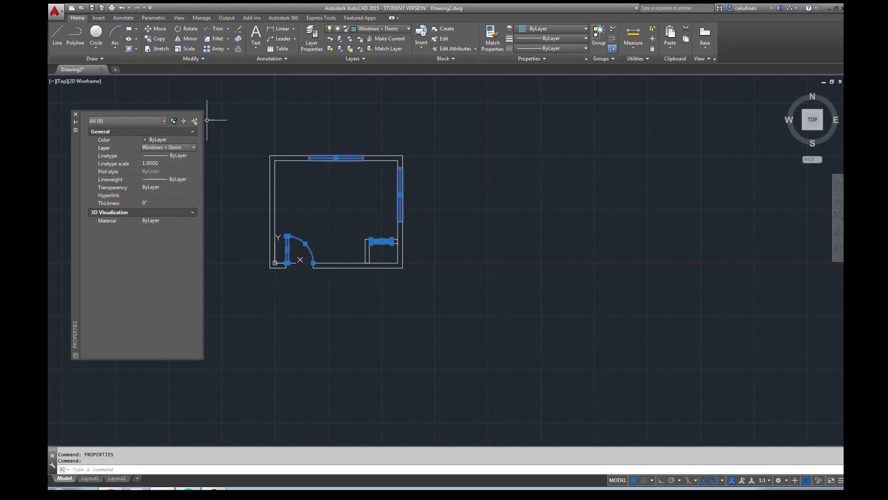
pyautogui.click(76, 114)
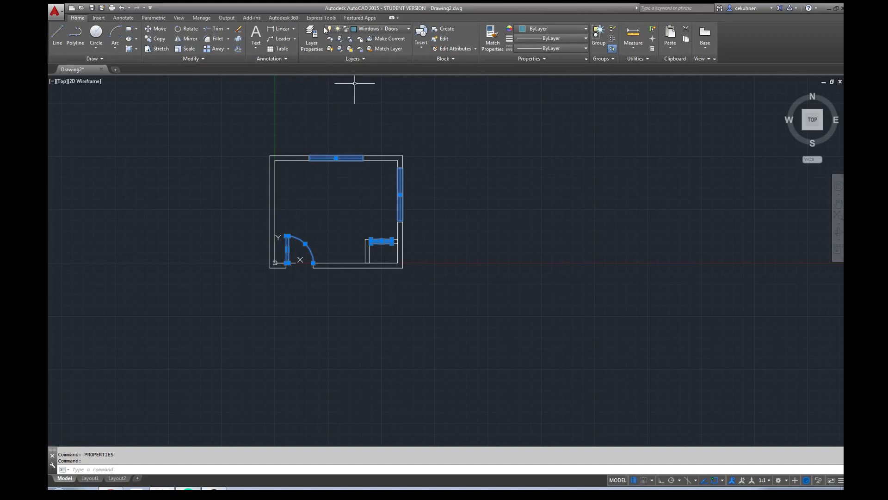
# Assign the selected windows and doors to the 3D Model layer and clear the selection.
pyautogui.click(366, 29)
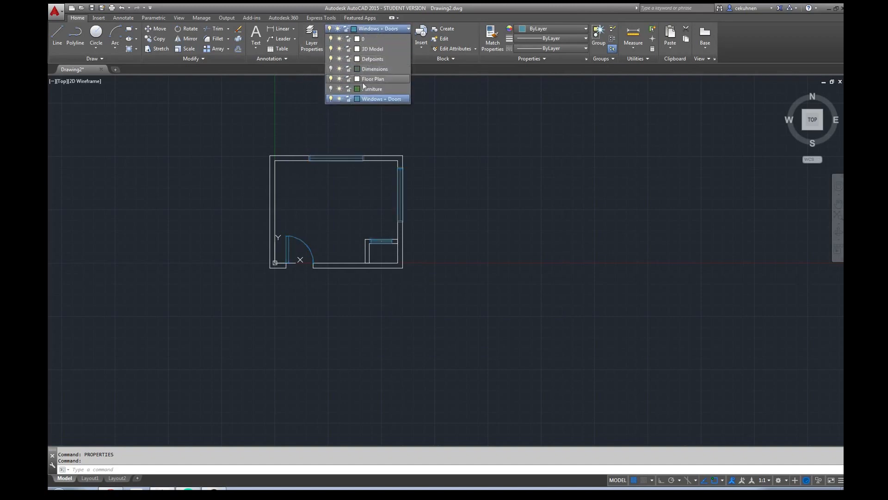
pyautogui.click(382, 50)
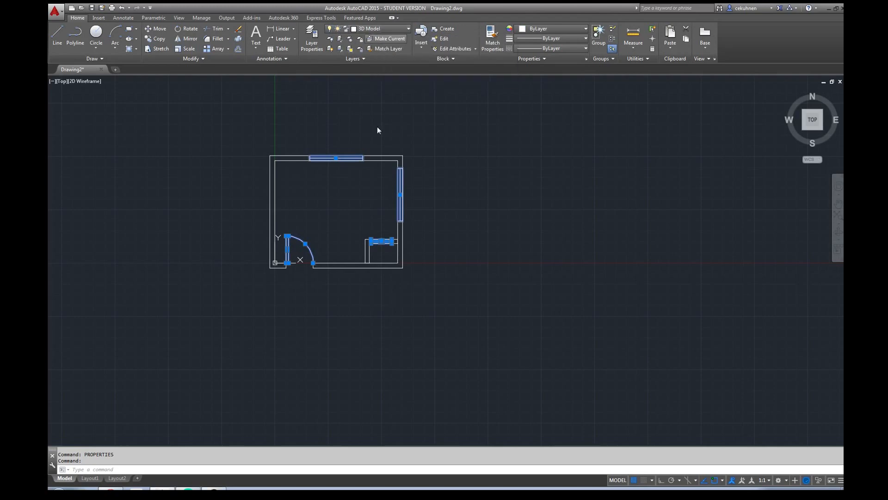
pyautogui.click(415, 140)
pyautogui.press('Escape')
pyautogui.press('Escape')
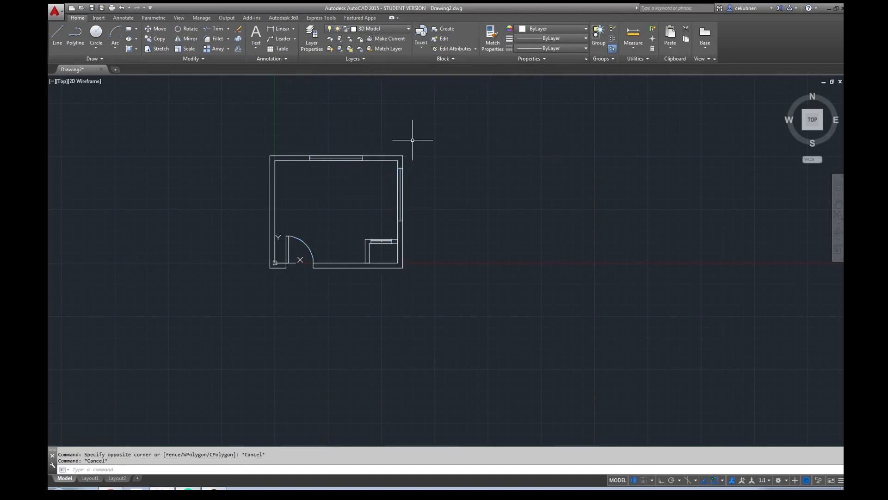
# Reselect the swing door, the storage room's sliding door and both wall windows, and assign them to the Windows + Doors layer.
pyautogui.scroll(4, 372, 194)
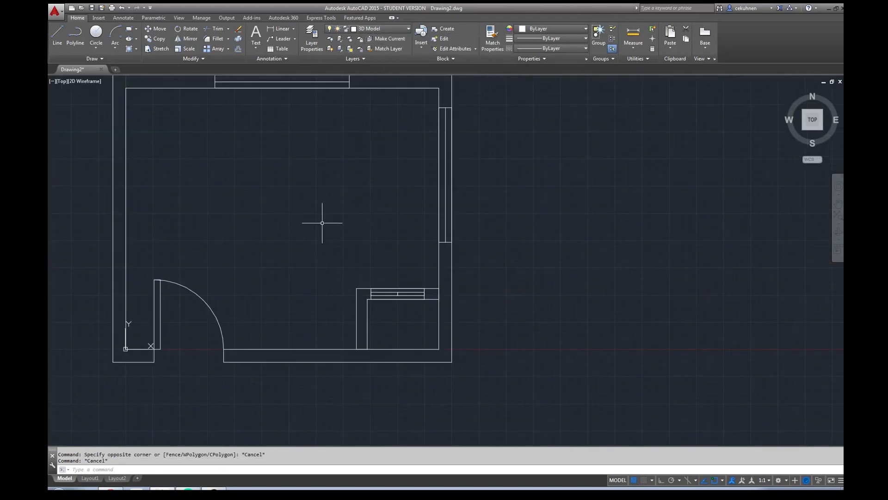
pyautogui.click(190, 289)
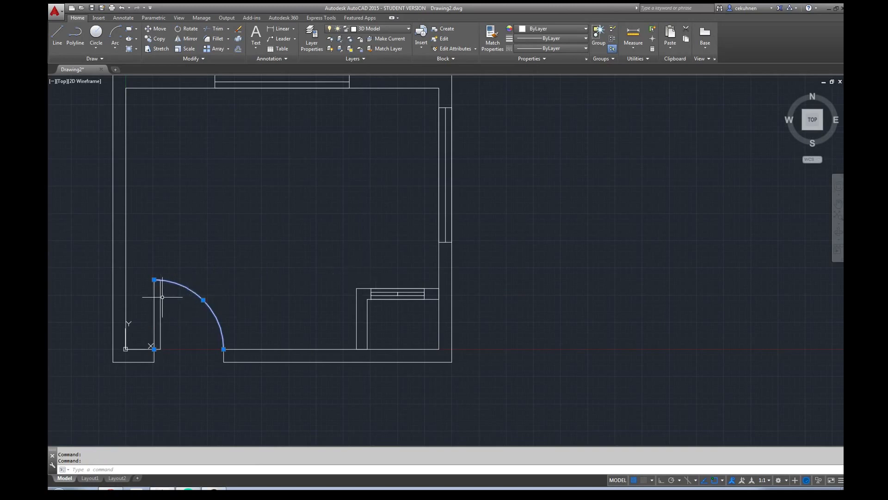
pyautogui.click(161, 296)
pyautogui.click(385, 293)
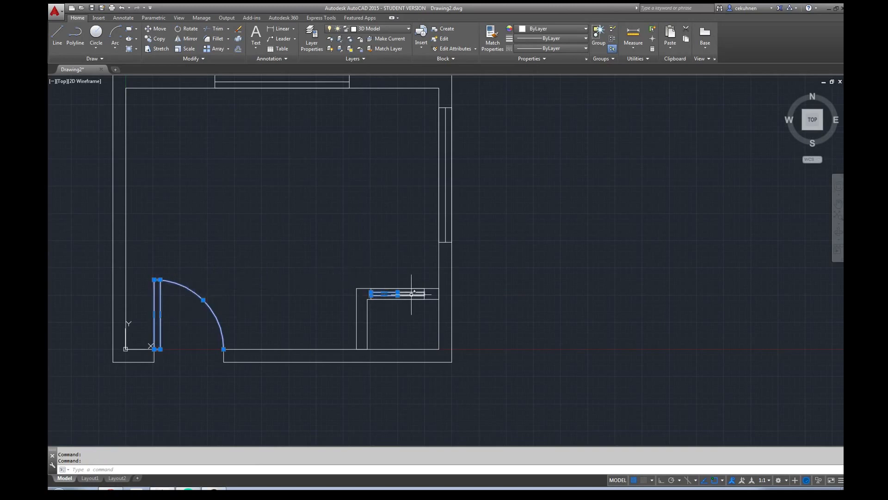
pyautogui.moveTo(411, 294)
pyautogui.scroll(6, 411, 296)
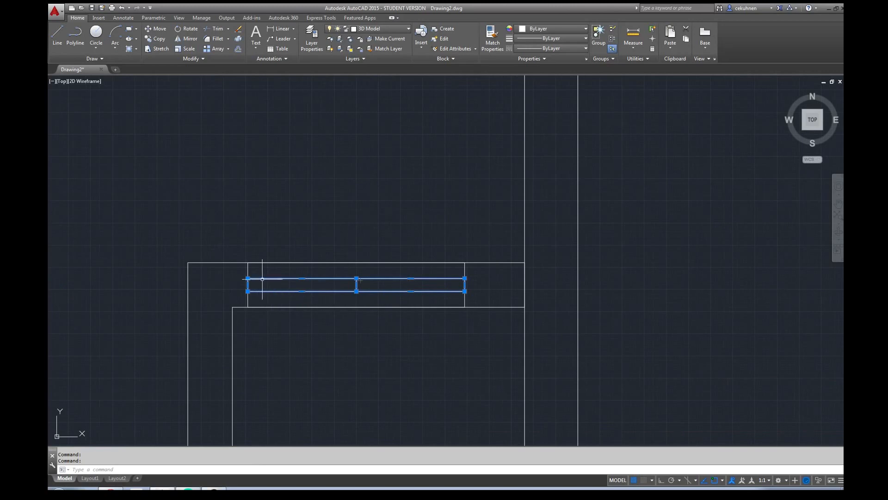
pyautogui.scroll(-8, 326, 181)
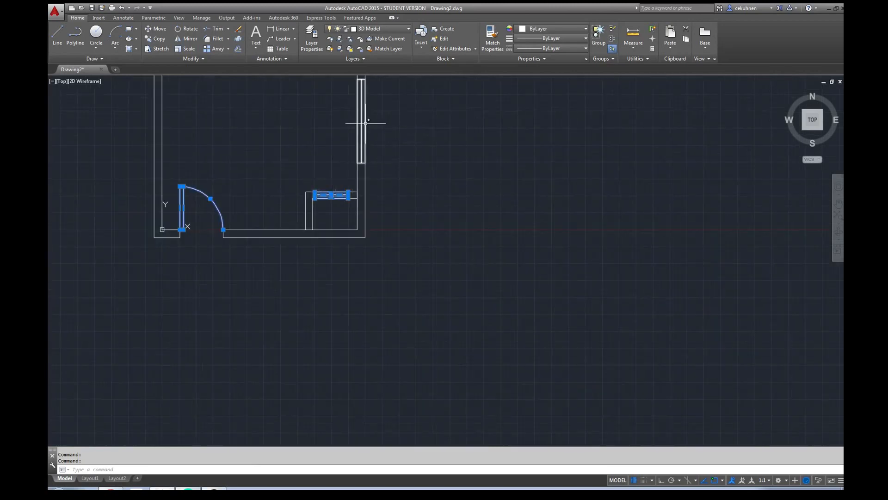
pyautogui.scroll(-4, 343, 133)
pyautogui.scroll(6, 307, 99)
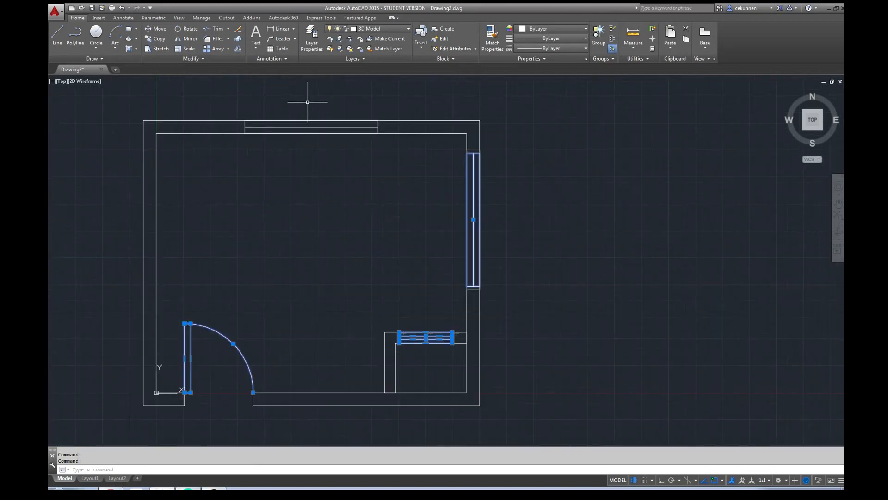
pyautogui.click(304, 123)
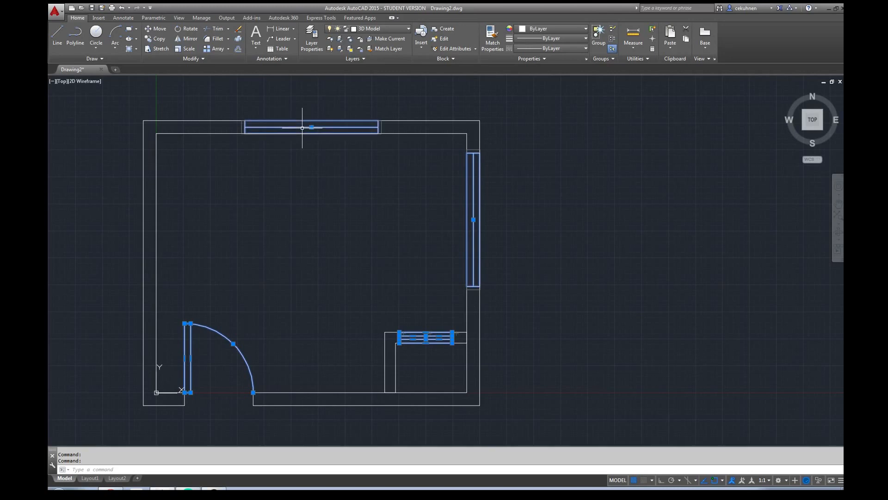
pyautogui.click(378, 29)
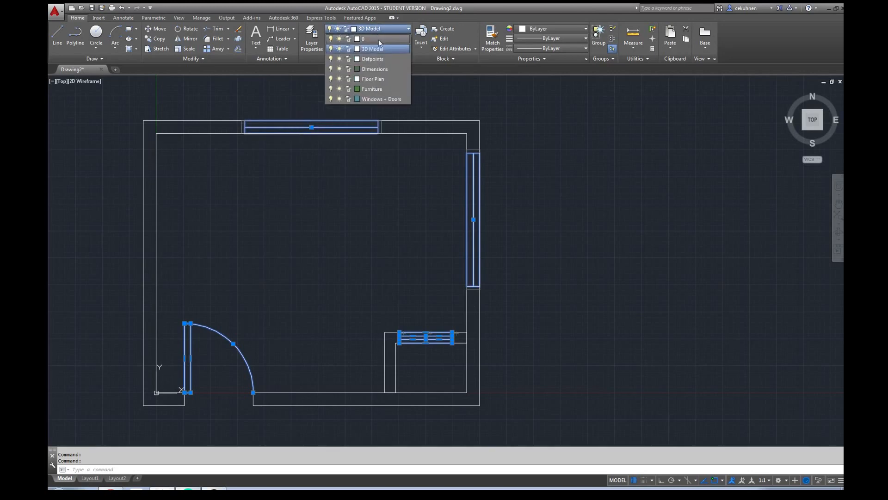
pyautogui.click(374, 100)
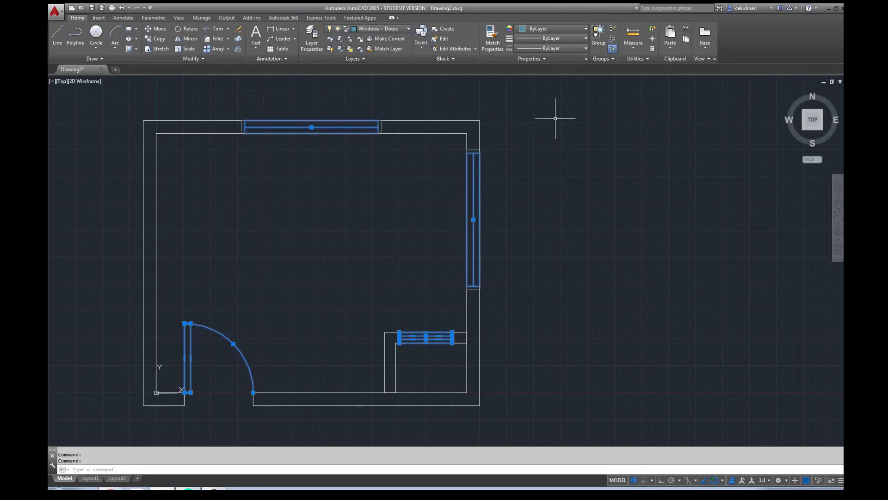
pyautogui.press('Escape')
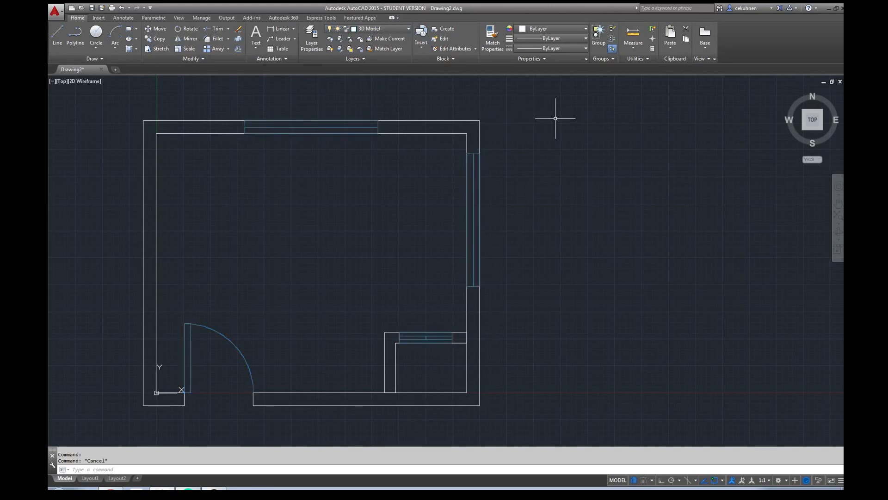
# Turn off the Windows + Doors layer so only the wall outlines are displayed.
pyautogui.click(384, 29)
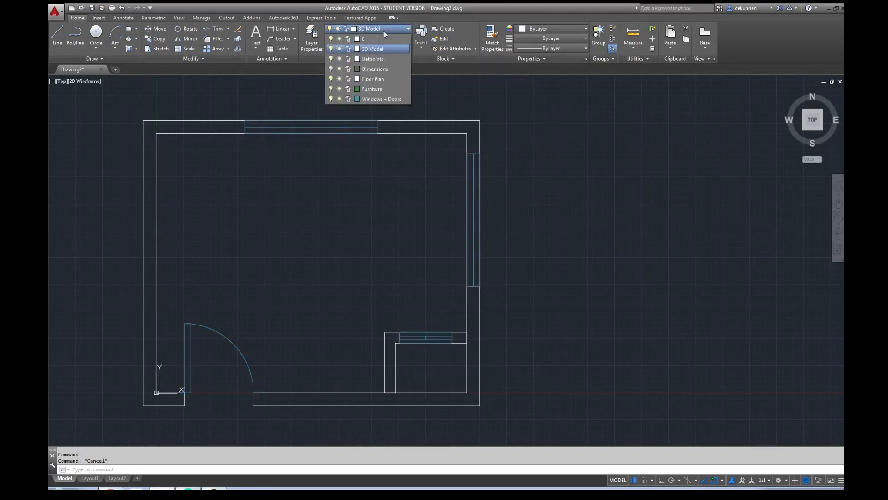
pyautogui.click(331, 99)
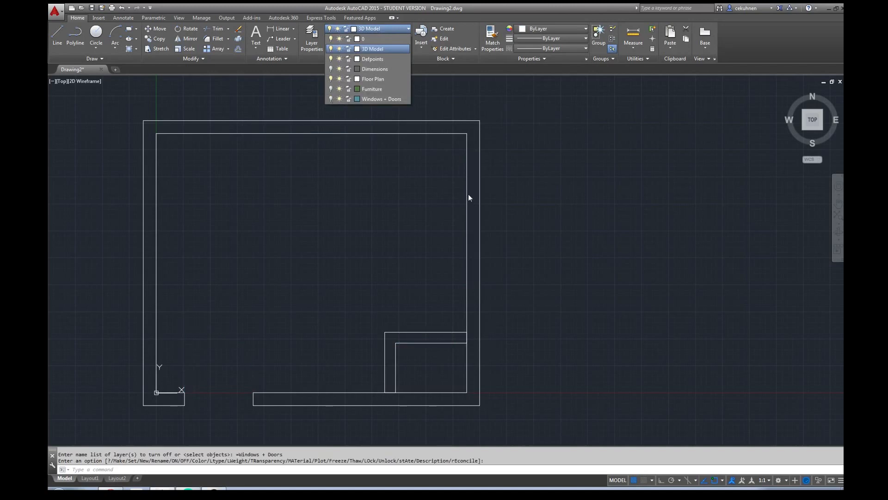
pyautogui.click(513, 218)
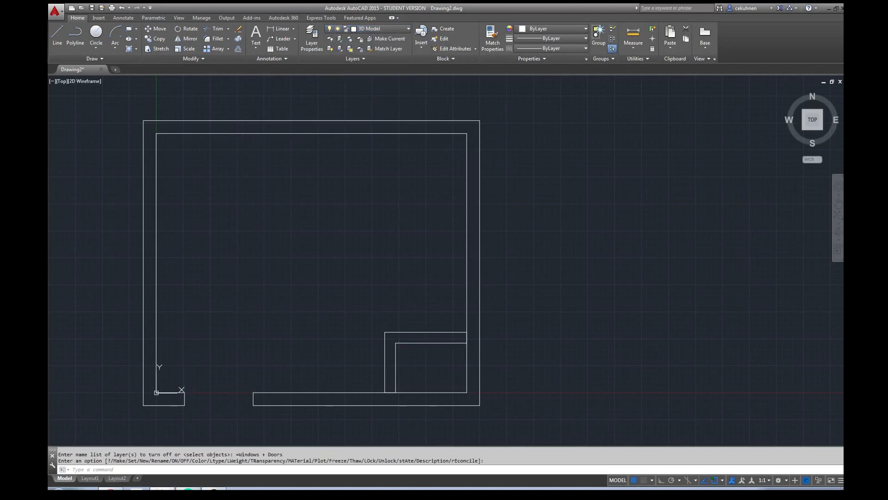
# Orbit from the top view to an angled 3D view and select the outer wall and storage room wall outlines.
pyautogui.scroll(-5, 541, 227)
pyautogui.moveTo(813, 124); pyautogui.dragTo(756, 86)
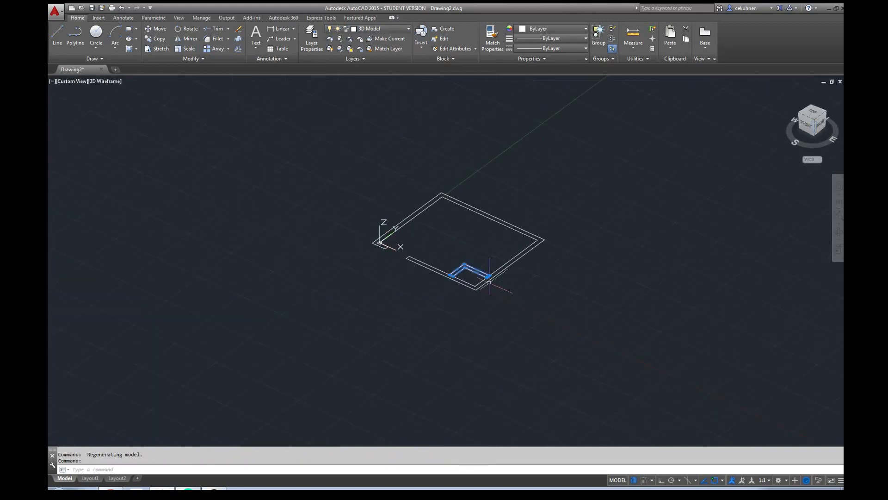
pyautogui.click(510, 263)
pyautogui.scroll(4, 542, 280)
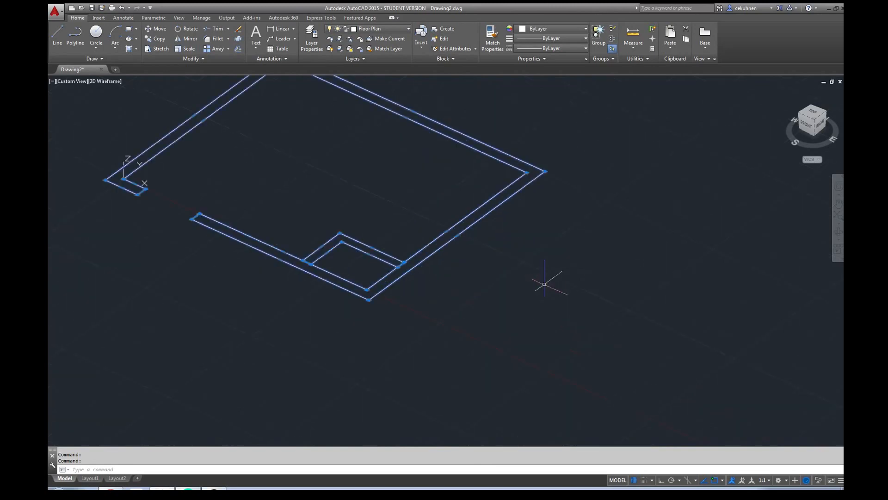
pyautogui.scroll(-3, 544, 284)
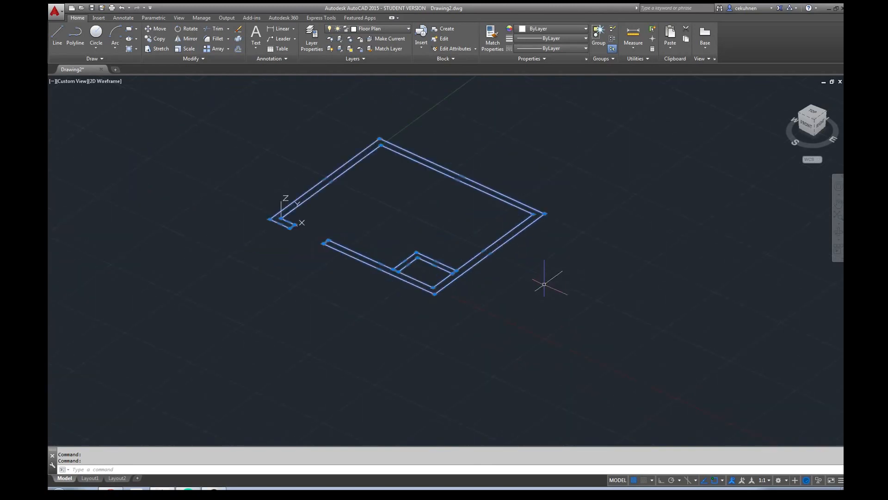
# Copy the selected wall outlines from the inner corner at the origin to several freehand spots beside the original.
pyautogui.click(160, 40)
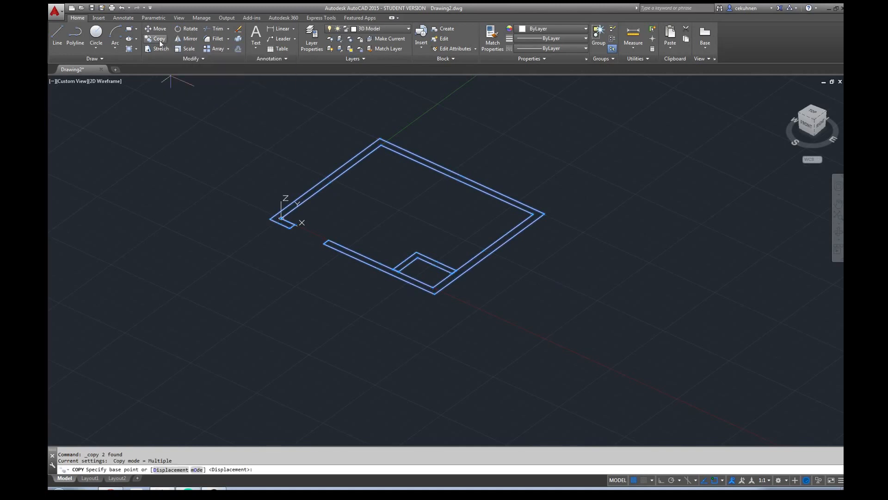
pyautogui.click(281, 218)
pyautogui.click(416, 223)
pyautogui.click(502, 222)
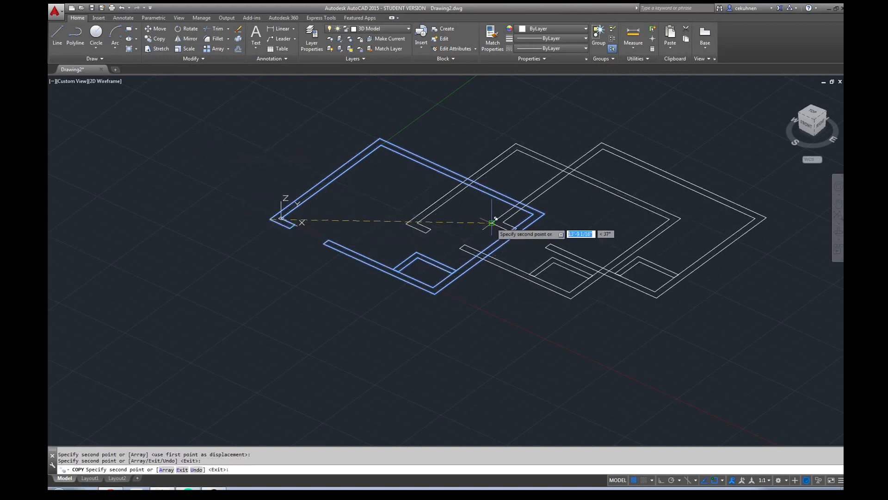
pyautogui.click(557, 213)
pyautogui.click(632, 207)
pyautogui.click(675, 197)
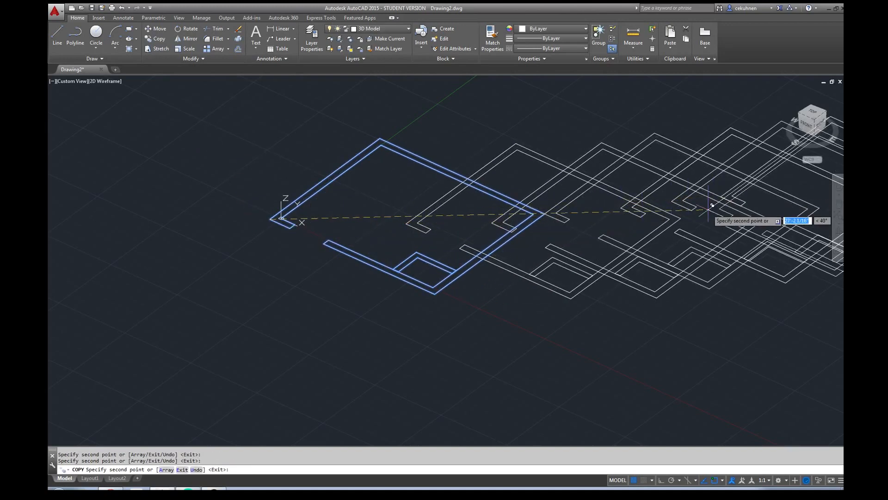
pyautogui.press('Escape')
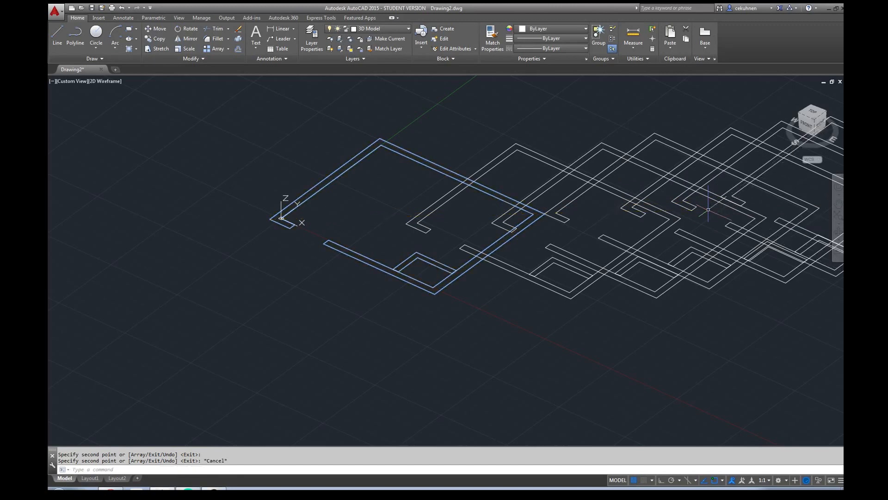
# Undo the multiple copies of the wall outlines.
pyautogui.hotkey('ctrl', 'z')
pyautogui.hotkey('ctrl', 'z')
pyautogui.scroll(3, 486, 238)
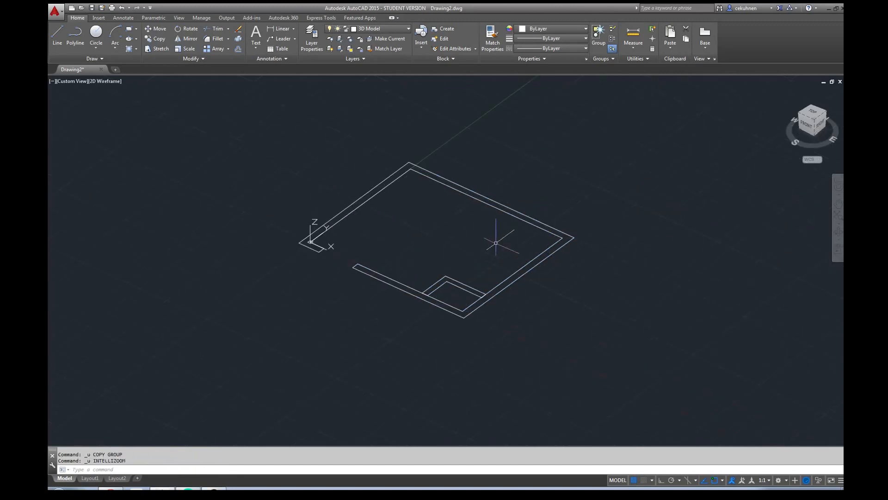
# Copy both wall outlines in place, using base point 0,0 and a second point at distance 0 and angle 0.
pyautogui.moveTo(627, 139)
pyautogui.mouseDown()
pyautogui.moveTo(601, 353)
pyautogui.moveTo(123, 260)
pyautogui.moveTo(227, 128)
pyautogui.moveTo(241, 130)
pyautogui.mouseUp()
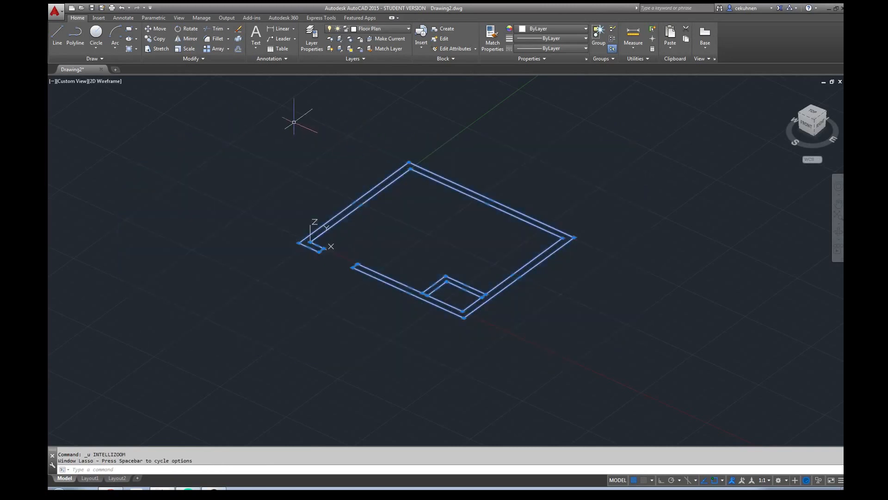
pyautogui.click(156, 40)
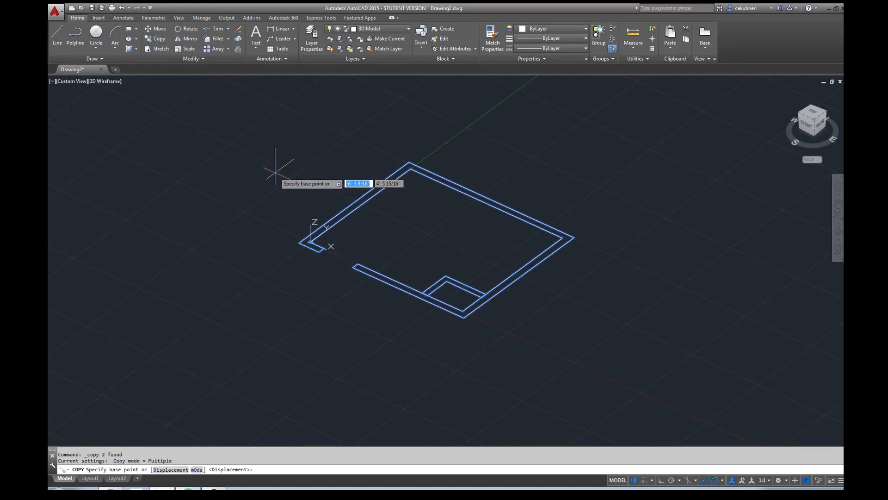
pyautogui.write('0,0')
pyautogui.press('Return')
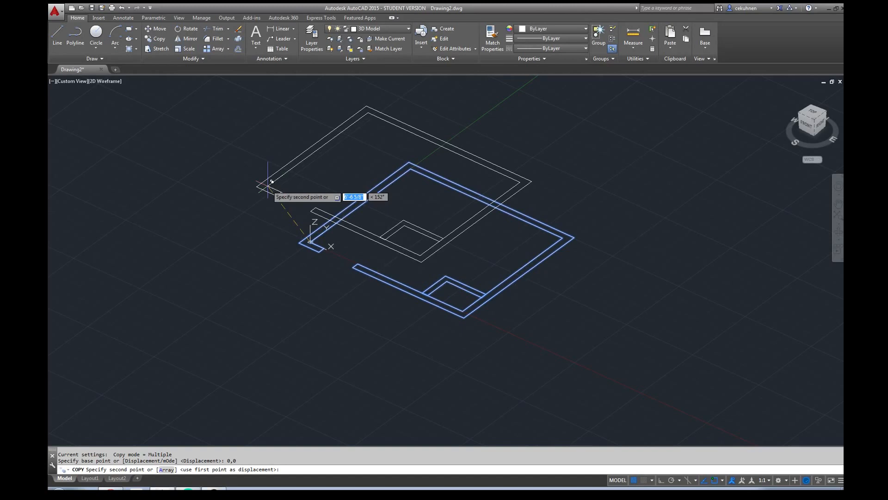
pyautogui.write('0')
pyautogui.press('Tab')
pyautogui.write('0')
pyautogui.press('Return')
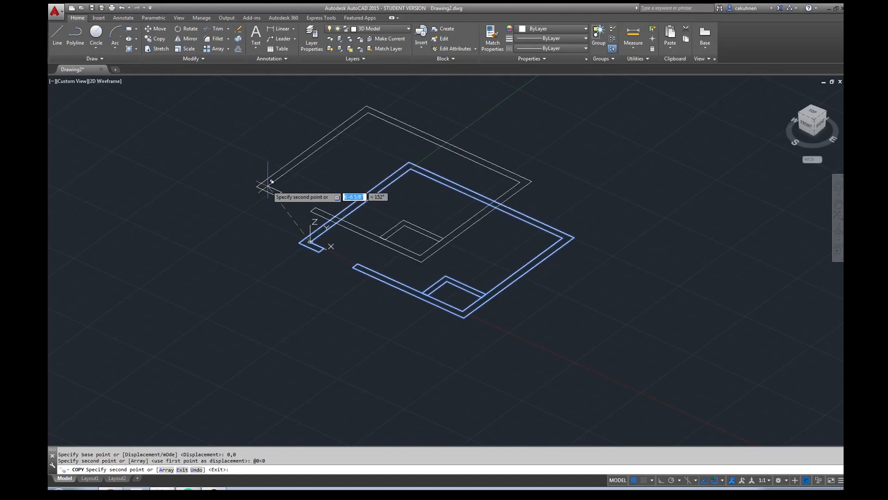
pyautogui.press('Escape')
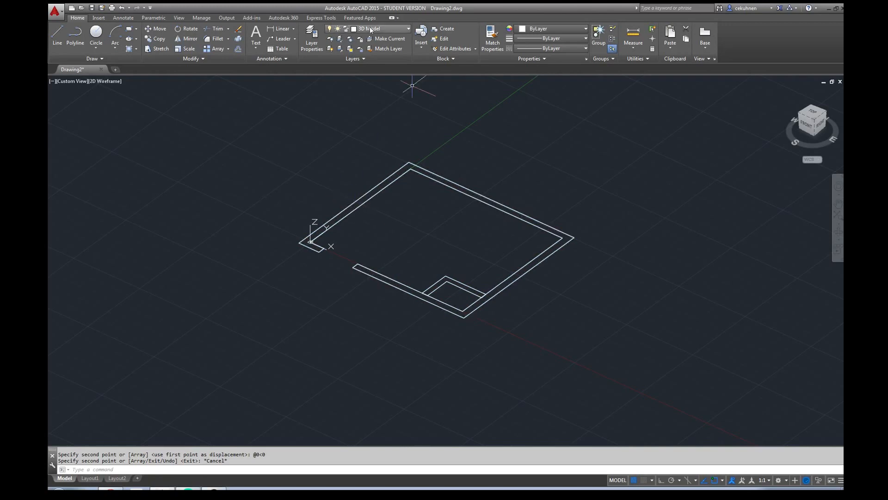
# Set the 3D Model layer's color to orange, index color 30.
pyautogui.click(355, 30)
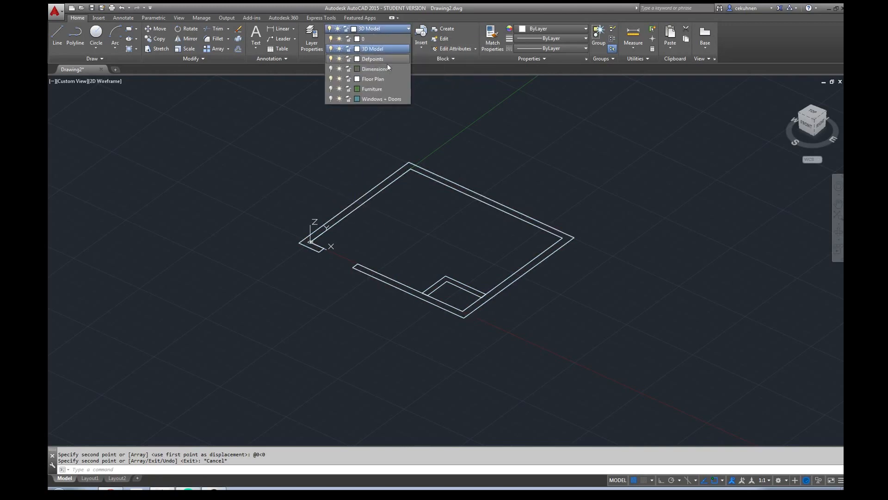
pyautogui.click(357, 48)
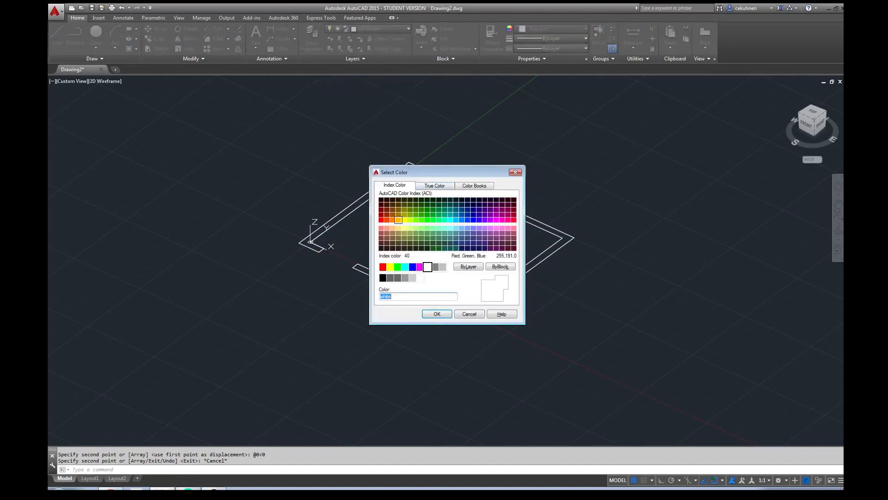
pyautogui.click(393, 219)
pyautogui.click(437, 314)
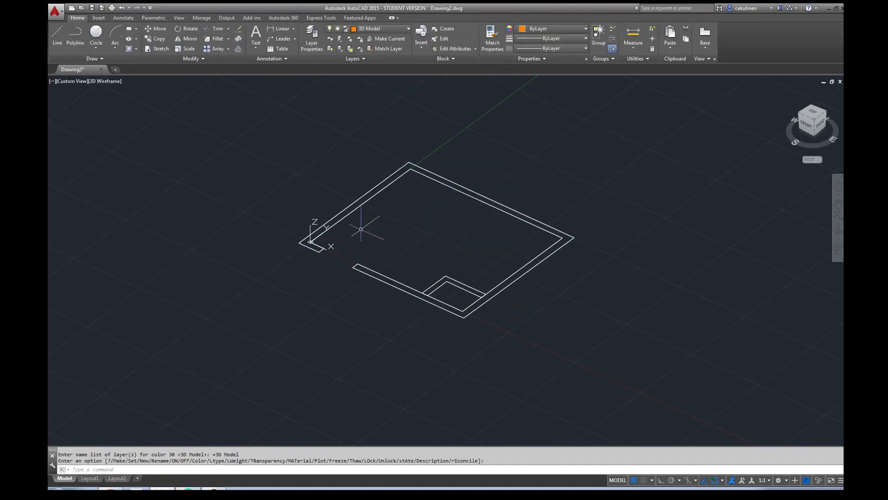
pyautogui.press('Return')
# Assign one copy of the outer wall and storage room wall outlines to the 3D Model layer and clear the selection.
pyautogui.click(463, 283)
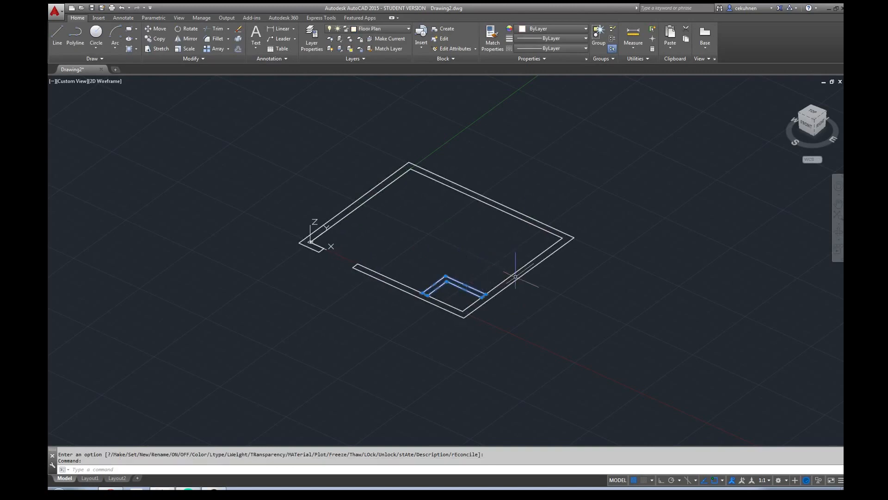
pyautogui.press('Escape')
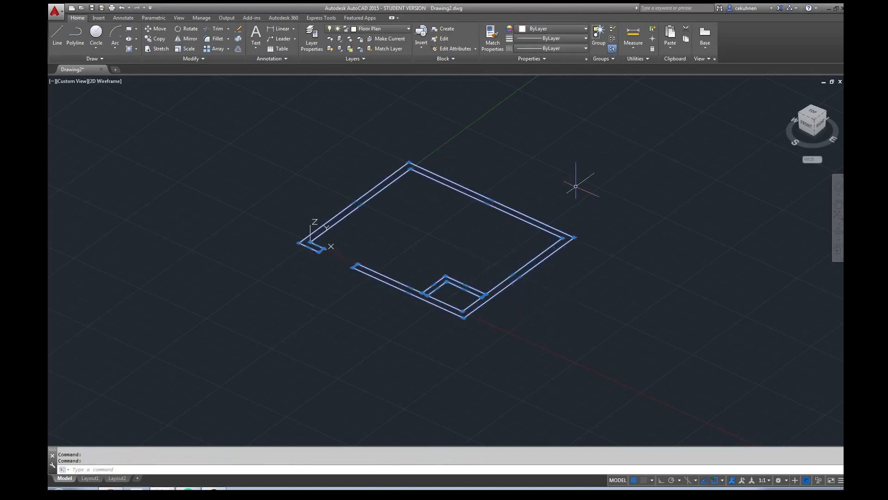
pyautogui.hotkey('ctrl', 'a')
pyautogui.click(374, 29)
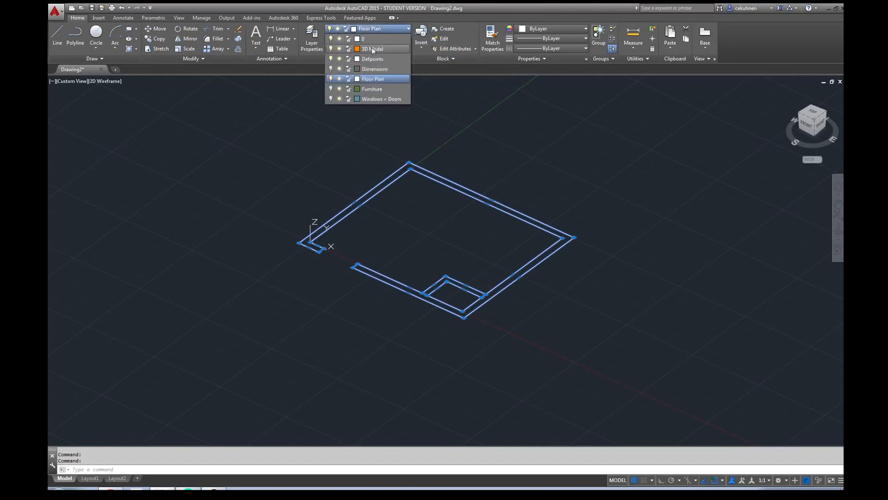
pyautogui.click(371, 48)
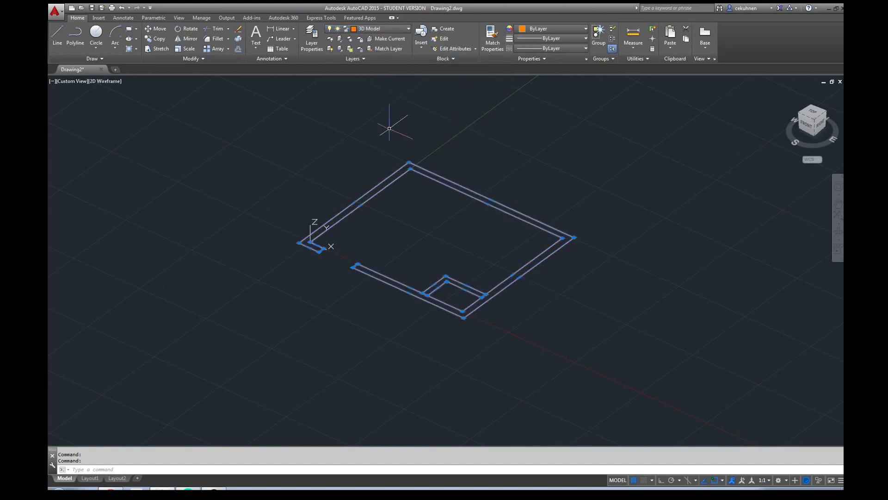
pyautogui.press('Escape')
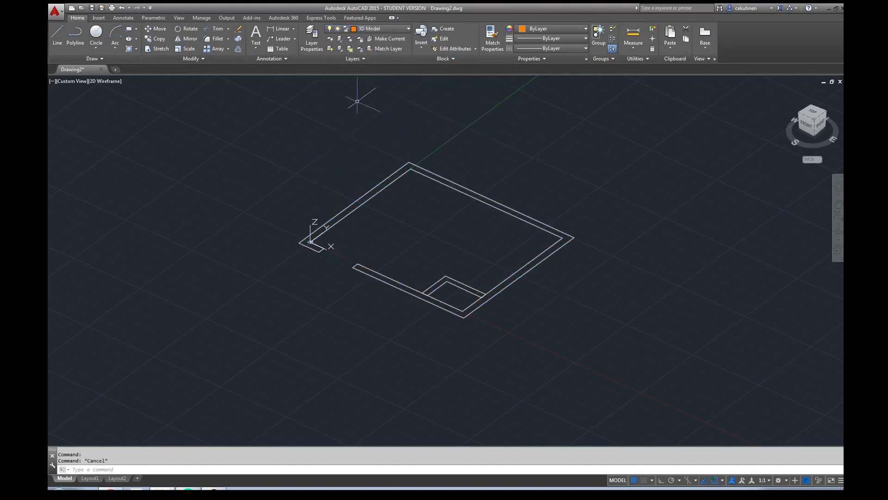
# Turn off the Defpoints and Floor Plan layers.
pyautogui.click(370, 29)
pyautogui.click(331, 59)
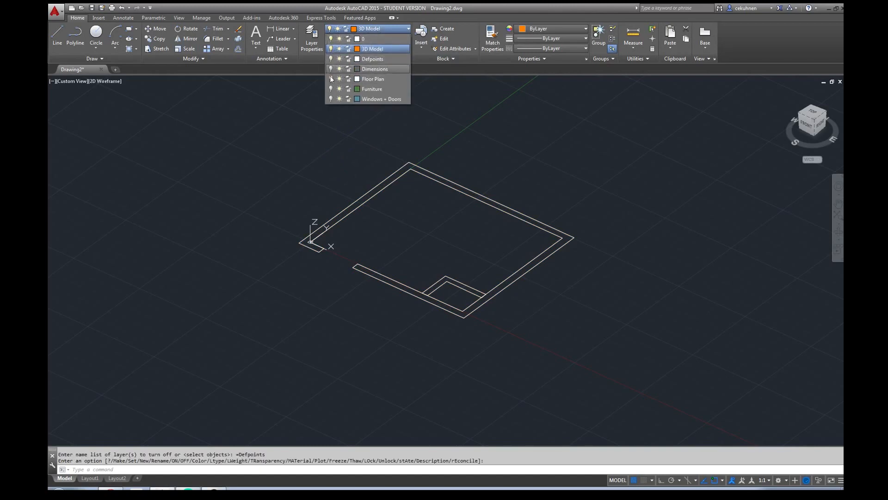
pyautogui.click(331, 79)
pyautogui.click(474, 129)
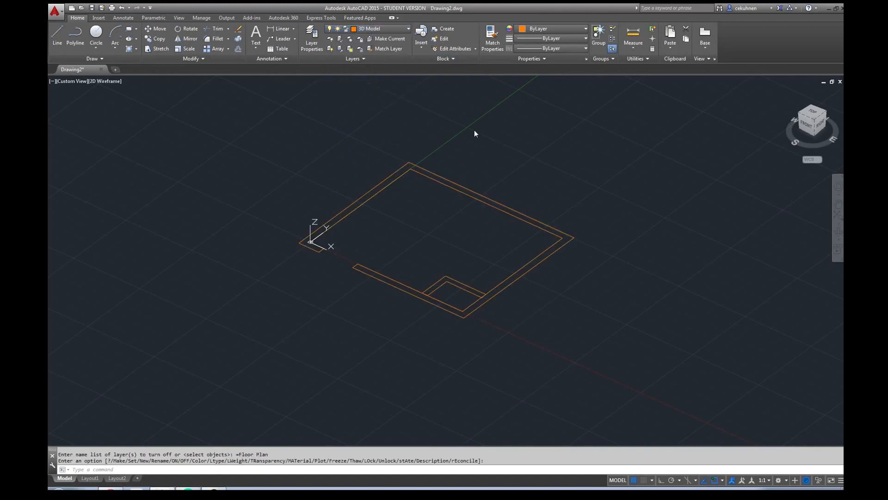
# Switch to the 3D Modeling workspace and display the solid modeling tools.
pyautogui.scroll(2, 475, 129)
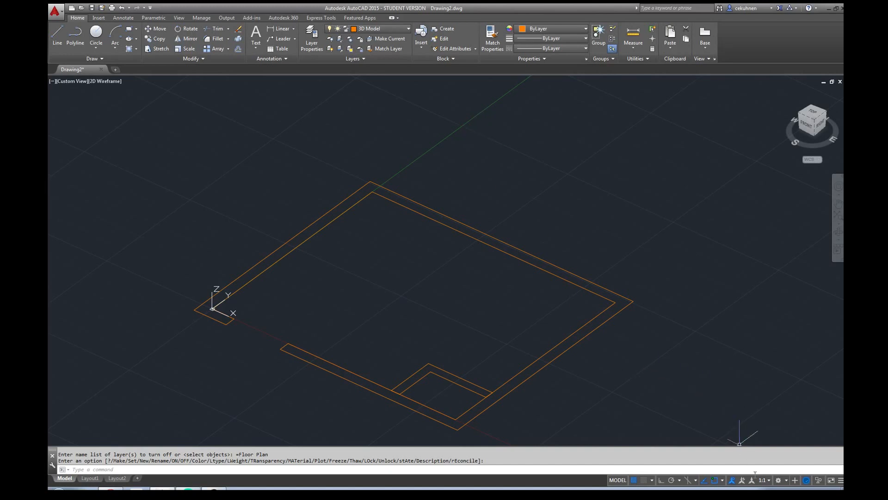
pyautogui.click(780, 481)
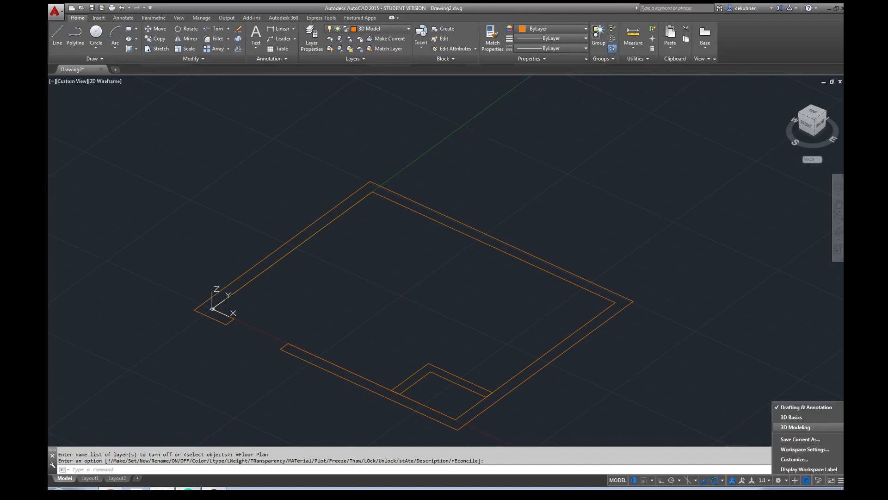
pyautogui.click(797, 427)
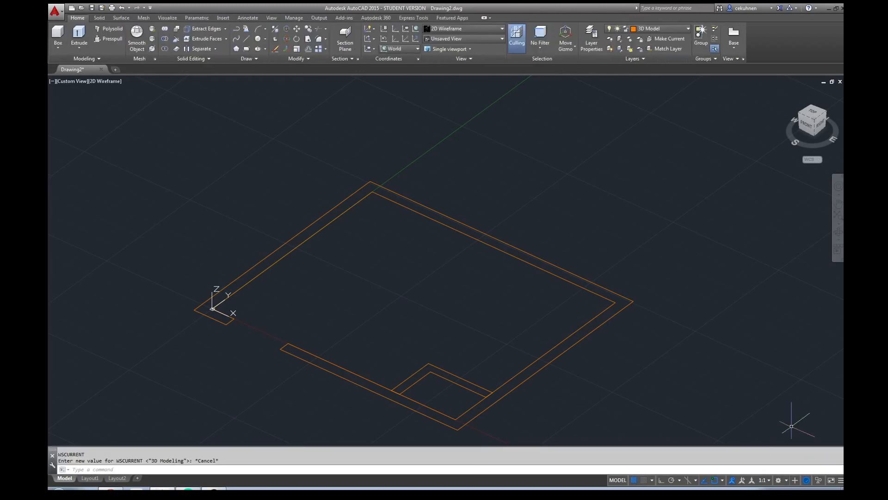
pyautogui.click(99, 18)
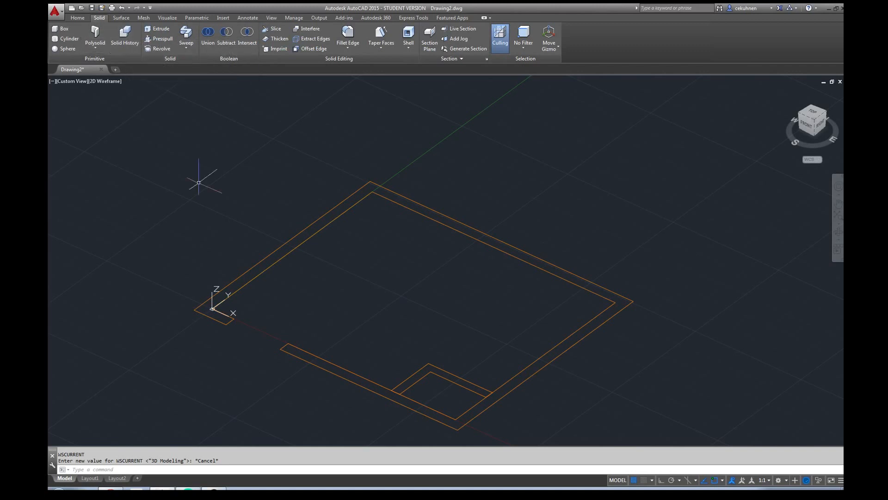
# Set the SOLIDHIST system variable to 1.
pyautogui.write('solidh')
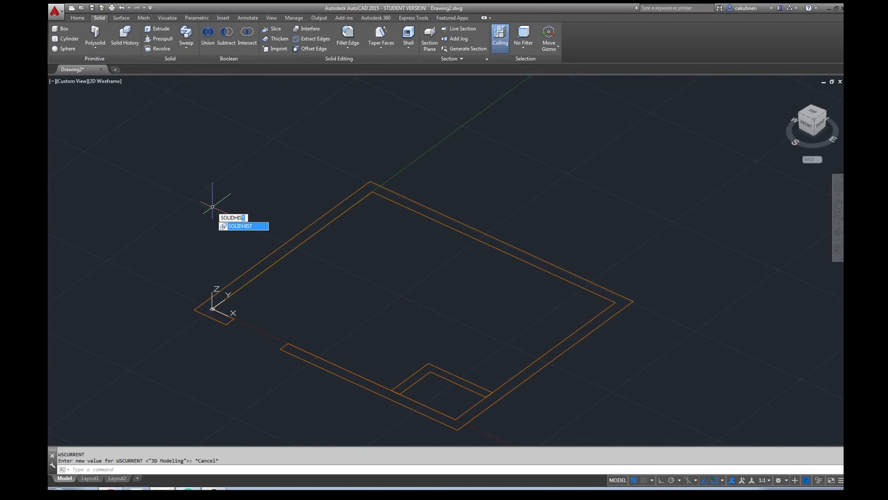
pyautogui.write('is')
pyautogui.press('Return')
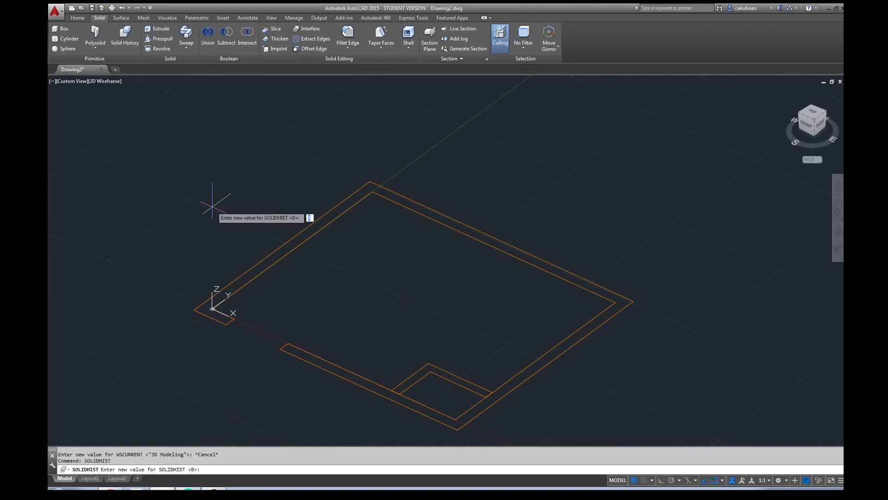
pyautogui.write('1')
pyautogui.press('Return')
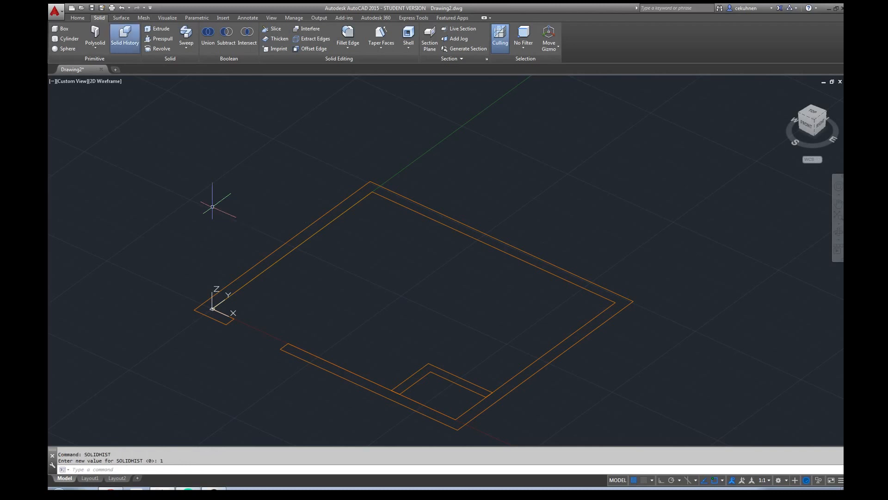
# Set the SHOWHIST system variable to 2.
pyautogui.write('showhis')
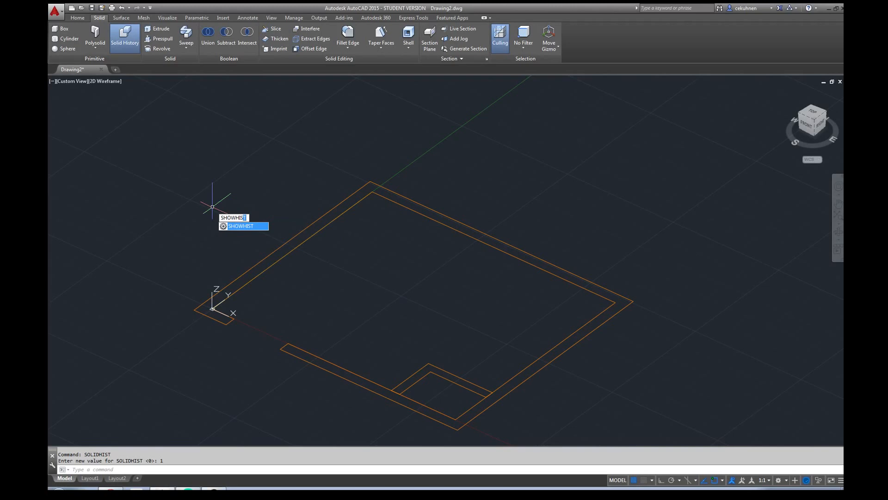
pyautogui.press('Return')
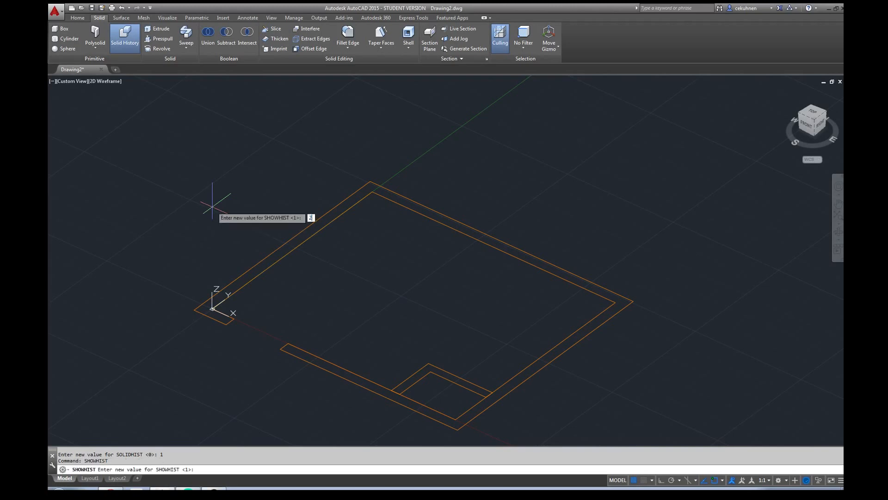
pyautogui.write('2')
pyautogui.press('Return')
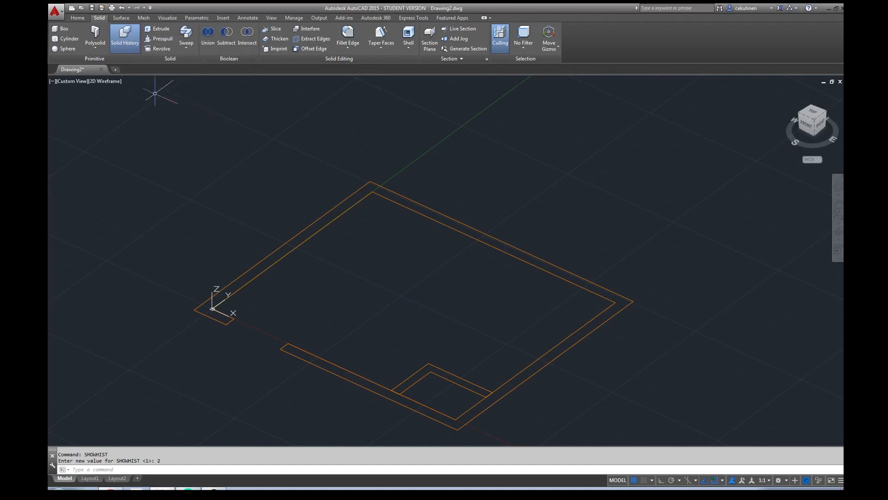
pyautogui.press('Escape')
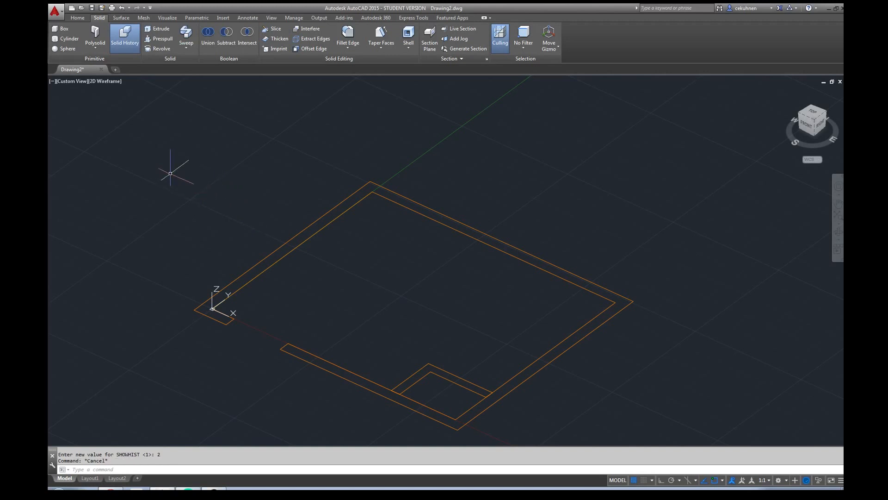
# Extrude the closed outline of the main room walls to a height of 8'.
pyautogui.click(159, 29)
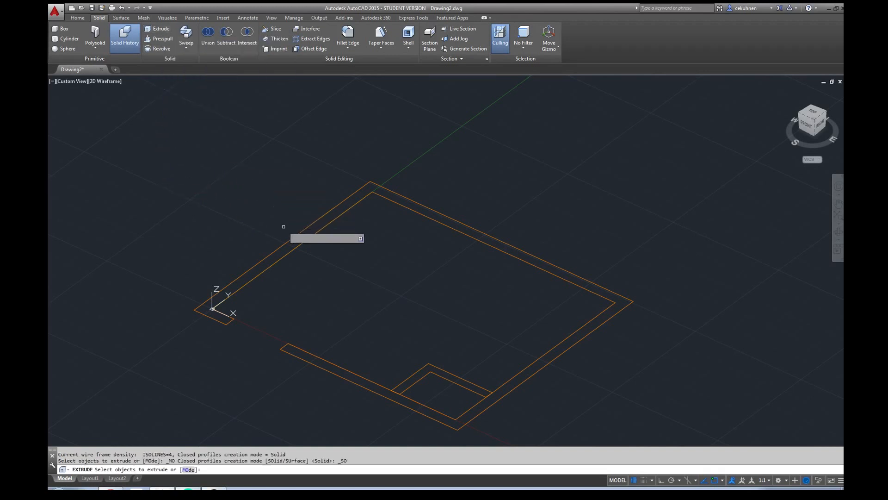
pyautogui.click(288, 241)
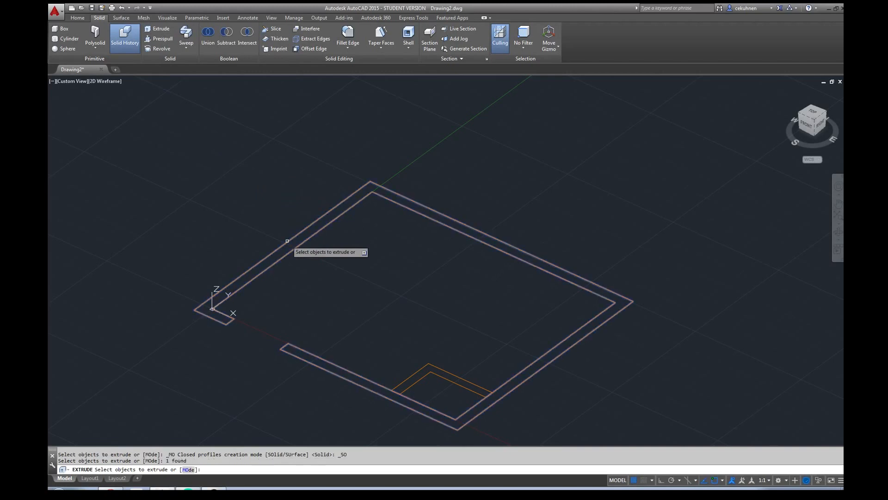
pyautogui.press('Return')
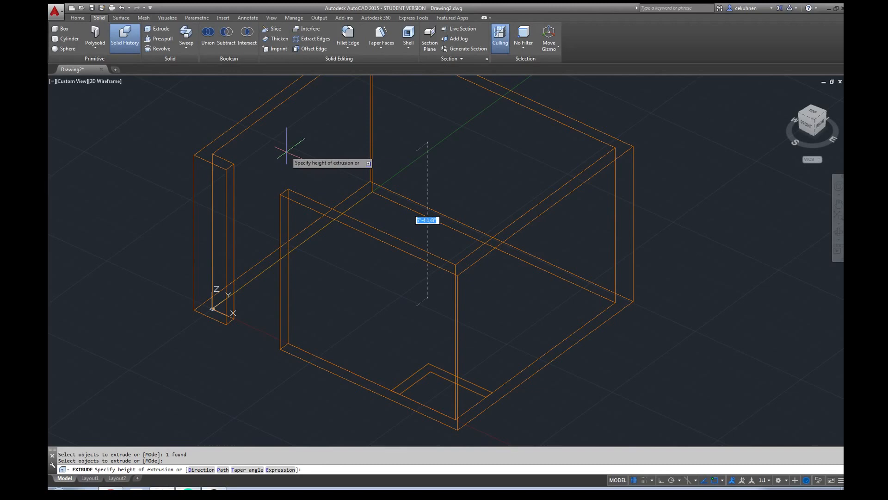
pyautogui.write("8'")
pyautogui.press('Return')
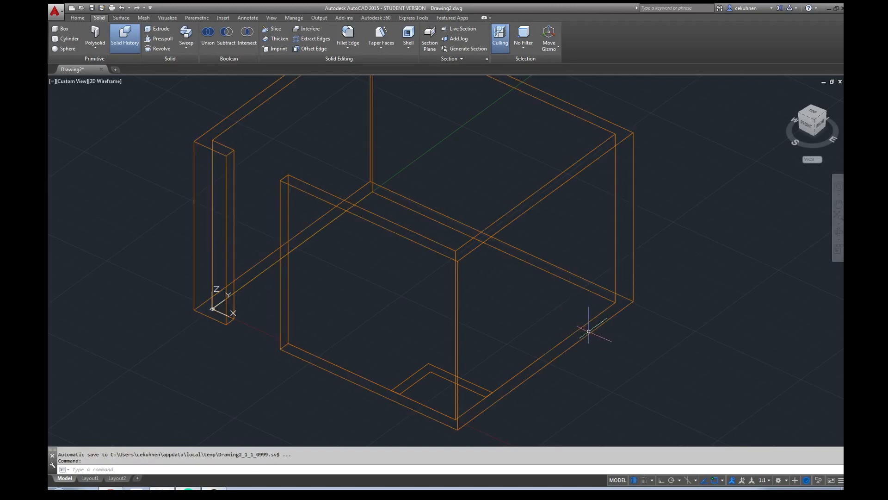
# Extrude the small corner enclosure's wall outline to the 8' height of the main walls.
pyautogui.moveTo(591, 332)
pyautogui.write('ext')
pyautogui.press('Return')
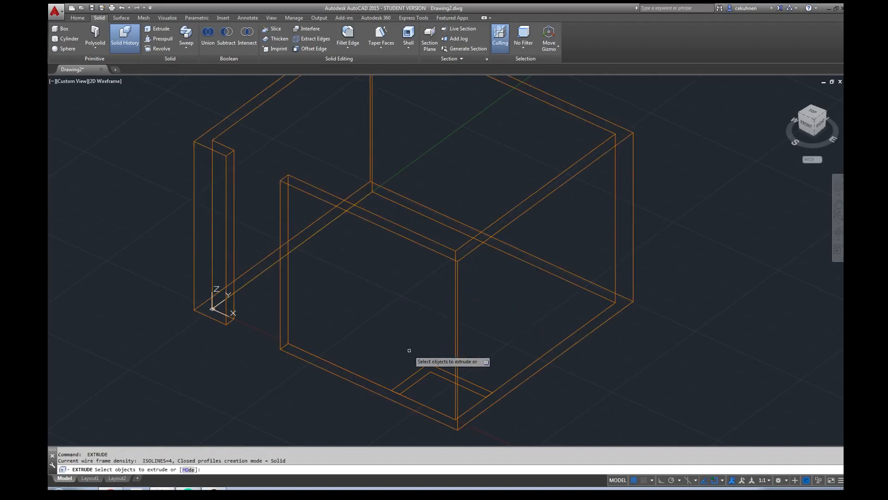
pyautogui.click(414, 374)
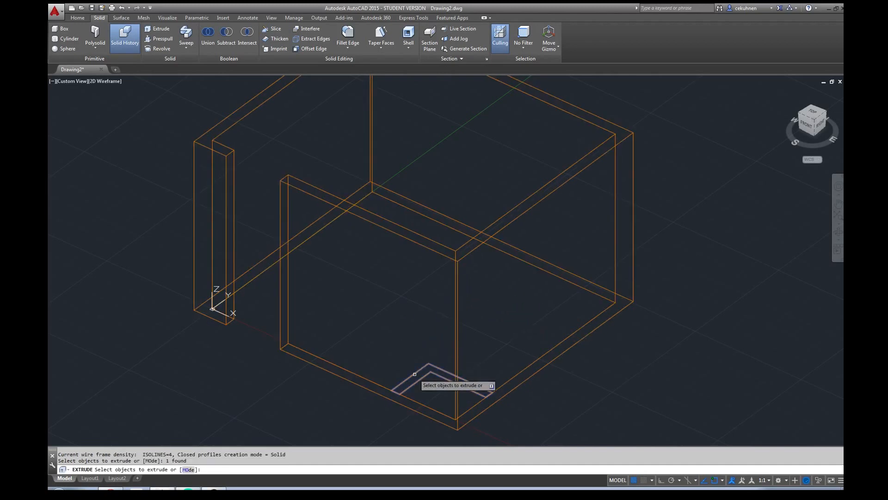
pyautogui.press('Return')
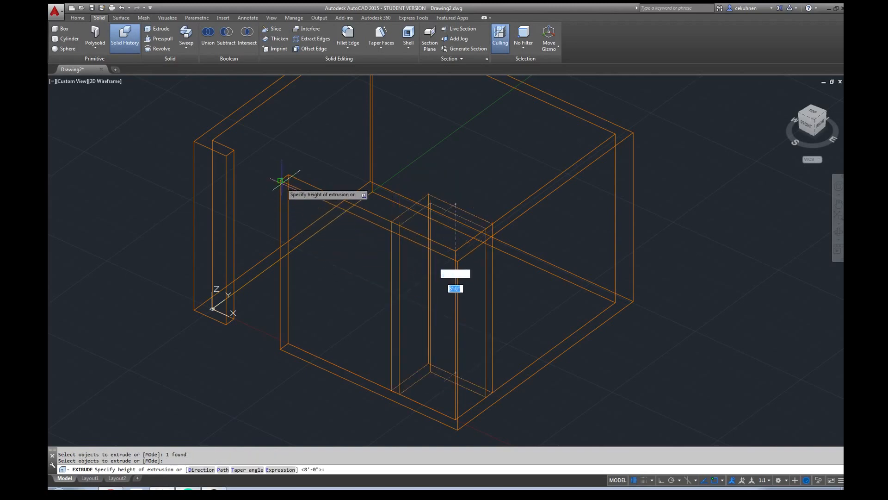
pyautogui.click(325, 184)
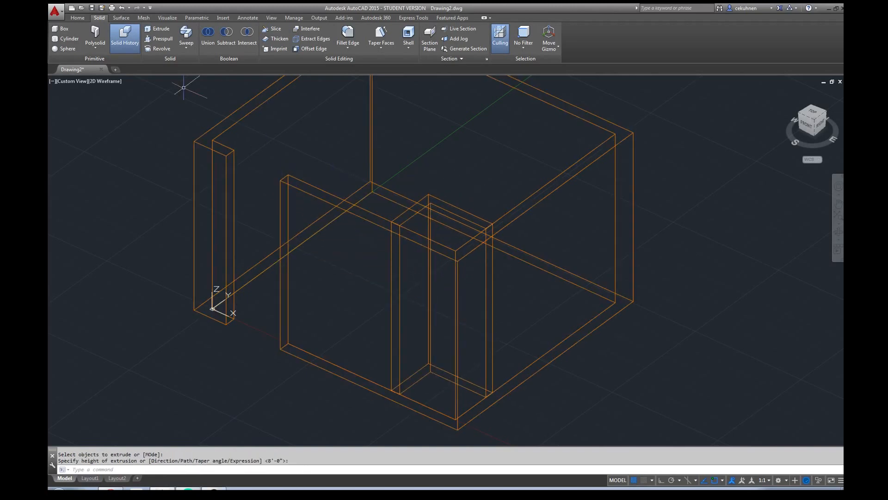
# Display the model in the Shaded visual style and inspect the extruded walls from several sides, finishing in the NW Isometric view.
pyautogui.click(107, 82)
pyautogui.click(132, 139)
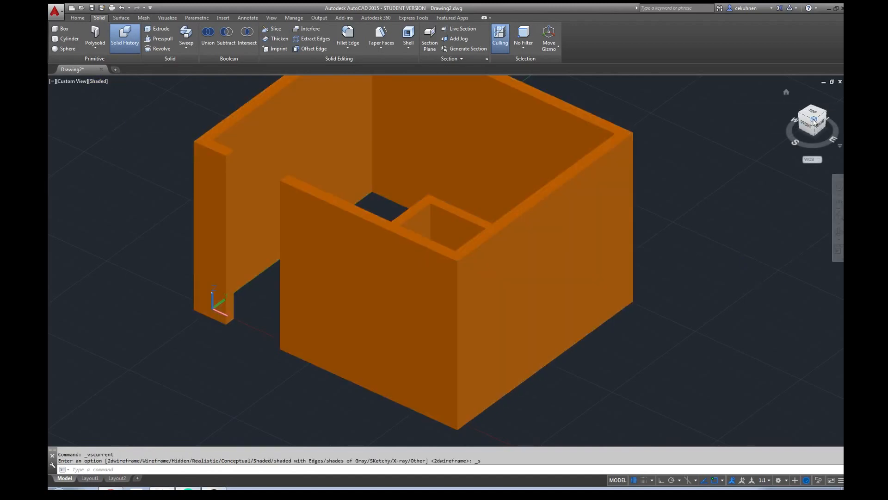
pyautogui.moveTo(726, 116)
pyautogui.keyDown('shift'); pyautogui.mouseDown(button='middle')
pyautogui.moveTo(720, 125)
pyautogui.moveTo(508, 126)
pyautogui.moveTo(371, 109)
pyautogui.moveTo(311, 131)
pyautogui.moveTo(321, 178)
pyautogui.moveTo(347, 148)
pyautogui.moveTo(435, 155)
pyautogui.mouseUp(button='middle'); pyautogui.keyUp('shift')
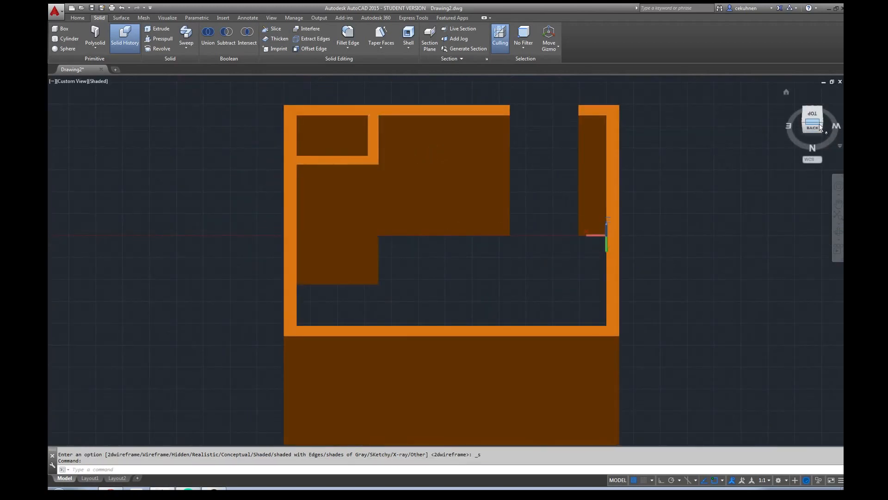
pyautogui.moveTo(782, 122)
pyautogui.keyDown('shift'); pyautogui.mouseDown(button='middle')
pyautogui.moveTo(486, 109)
pyautogui.moveTo(298, 125)
pyautogui.moveTo(817, 136)
pyautogui.mouseUp(button='middle'); pyautogui.keyUp('shift')
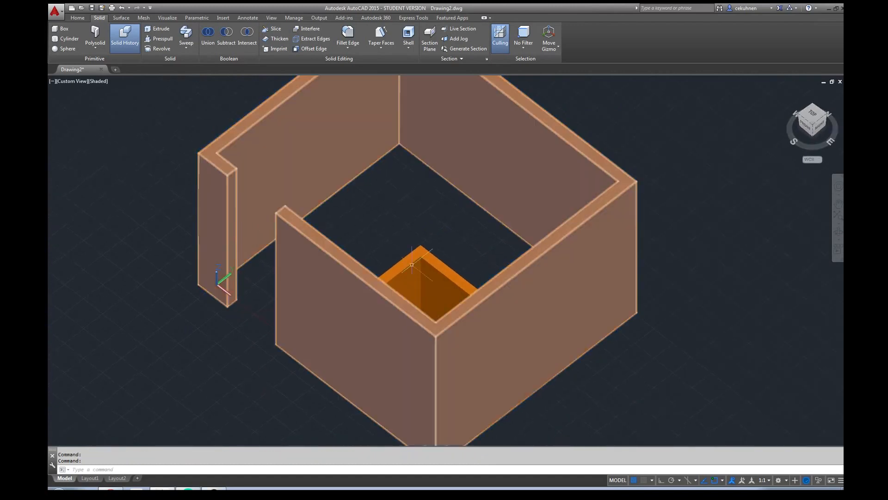
pyautogui.moveTo(806, 151)
pyautogui.keyDown('shift'); pyautogui.mouseDown(button='middle')
pyautogui.moveTo(139, 93)
pyautogui.moveTo(48, 102)
pyautogui.mouseUp(button='middle'); pyautogui.keyUp('shift')
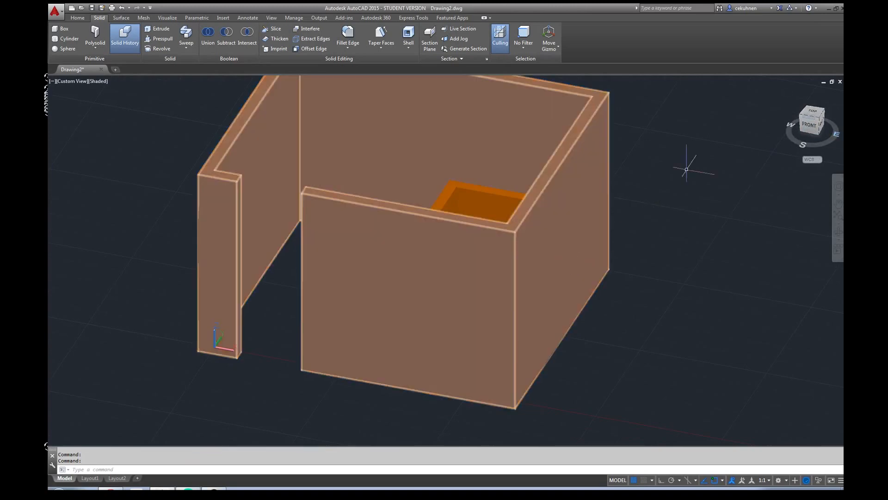
pyautogui.moveTo(809, 134)
pyautogui.keyDown('shift'); pyautogui.mouseDown(button='middle')
pyautogui.moveTo(549, 113)
pyautogui.moveTo(407, 119)
pyautogui.moveTo(310, 109)
pyautogui.mouseUp(button='middle'); pyautogui.keyUp('shift')
pyautogui.moveTo(310, 109); pyautogui.dragTo(316, 119)
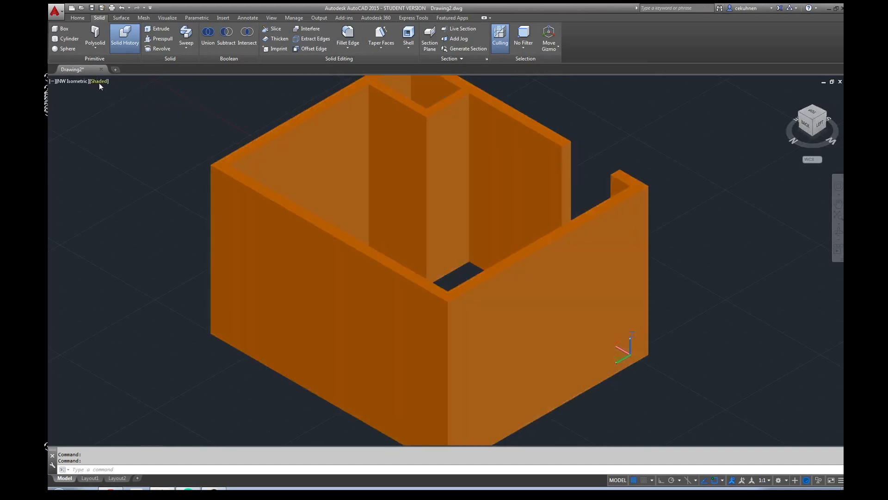
# Set the visual style to 2D Wireframe and fit the whole wall model in the view.
pyautogui.click(104, 82)
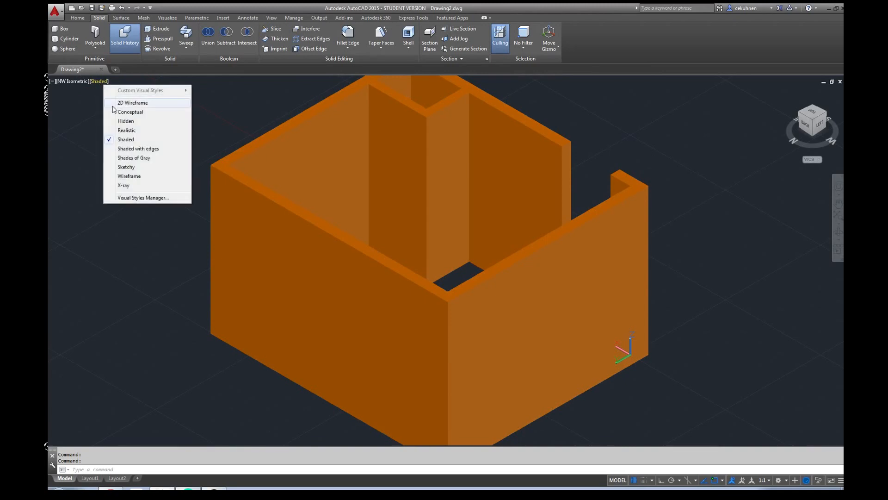
pyautogui.click(132, 103)
pyautogui.scroll(-4, 513, 213)
pyautogui.scroll(2, 513, 213)
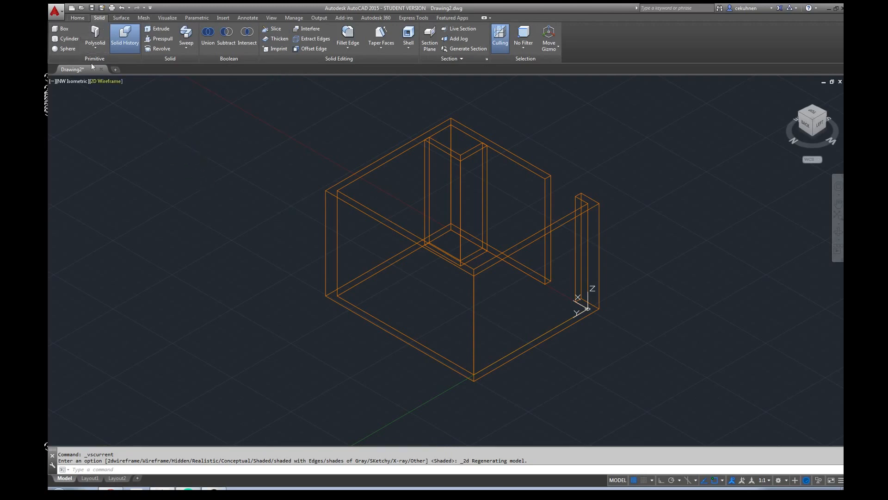
# Turn on the Floor Plan and Windows + Doors layers.
pyautogui.click(78, 18)
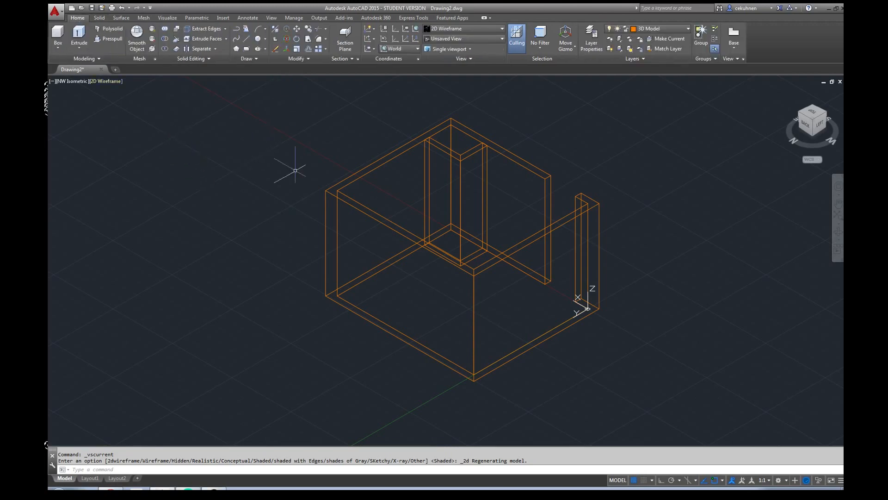
pyautogui.click(688, 29)
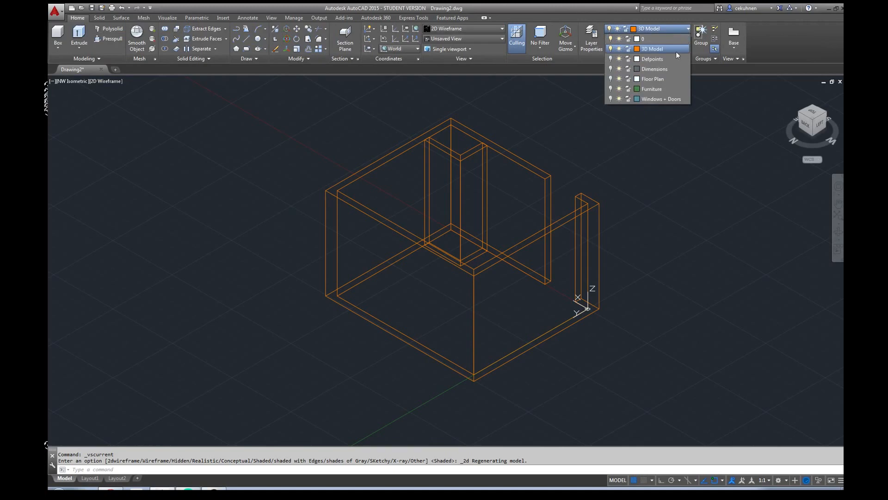
pyautogui.click(611, 79)
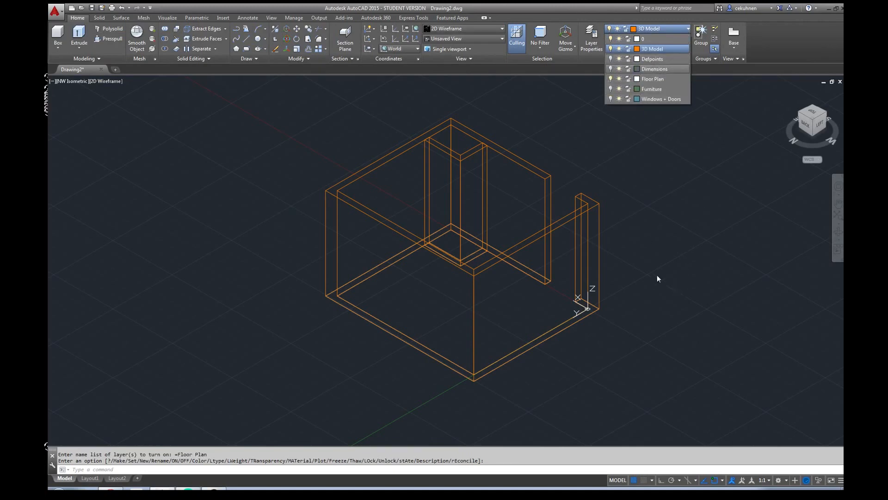
pyautogui.click(611, 99)
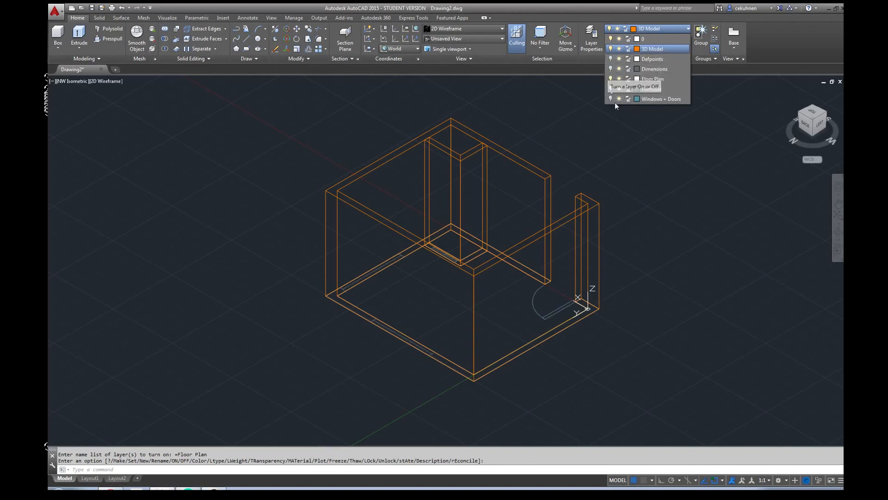
pyautogui.click(690, 172)
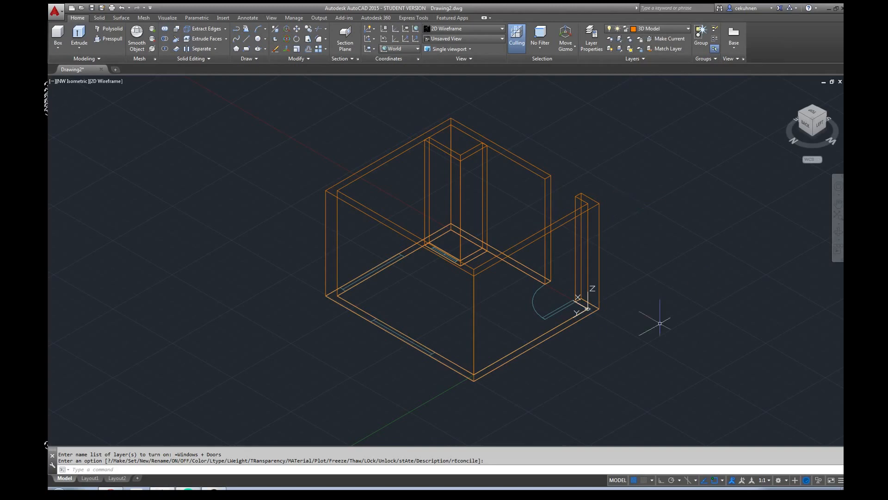
# Draw a 59" high rectangle on the back wall's outer face, spanning the width of the window marked in the plan.
pyautogui.scroll(2, 593, 347)
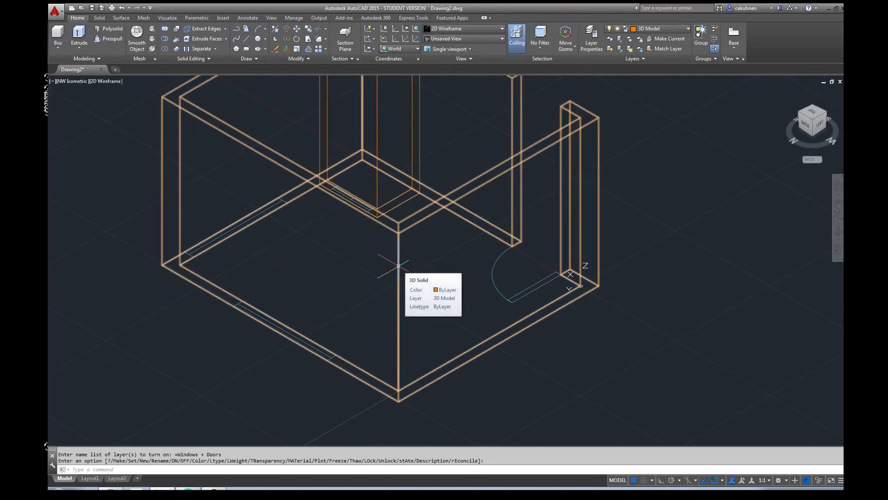
pyautogui.click(245, 50)
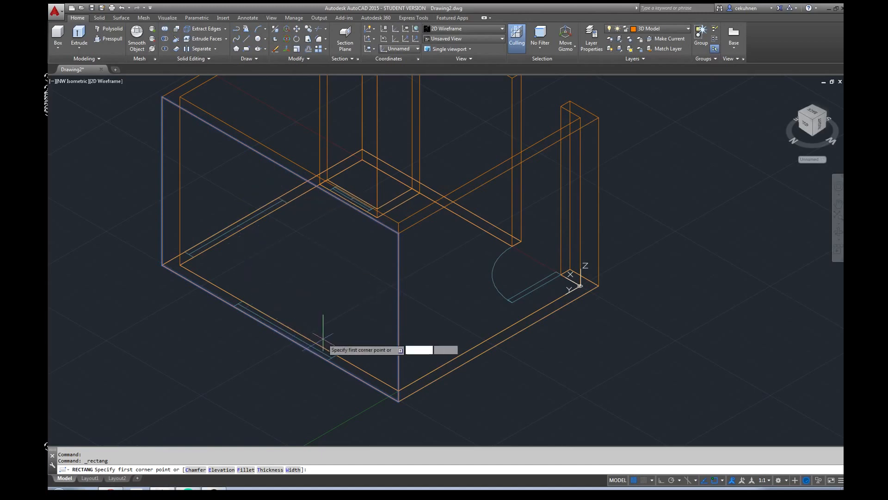
pyautogui.click(721, 480)
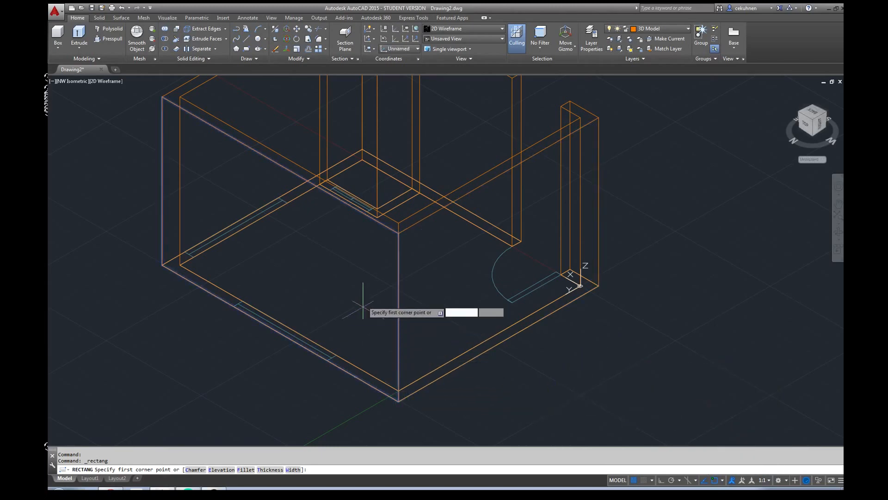
pyautogui.click(328, 360)
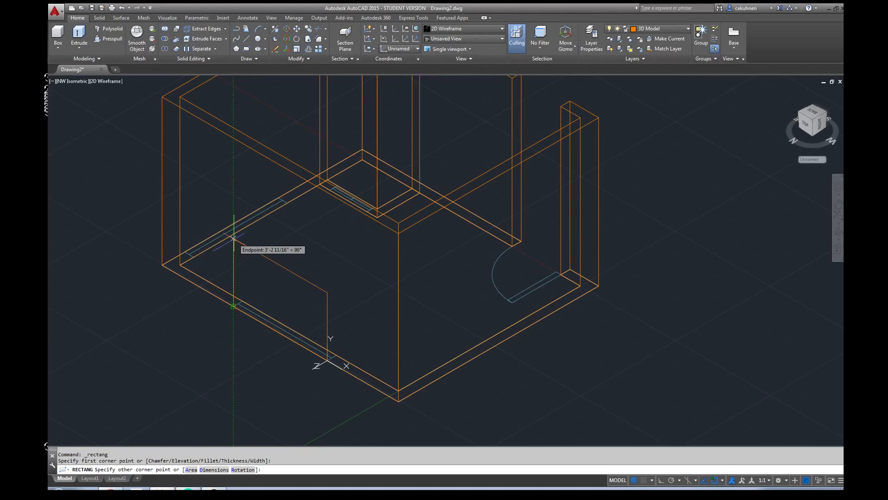
pyautogui.write('59')
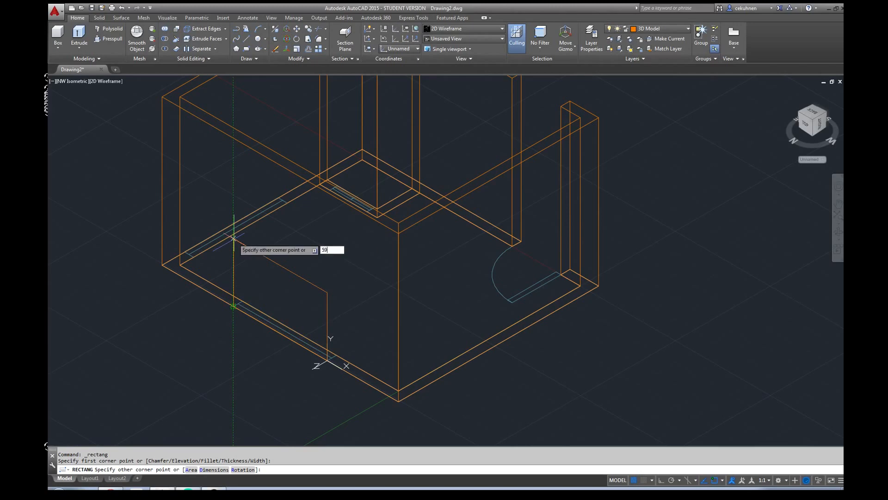
pyautogui.press('Return')
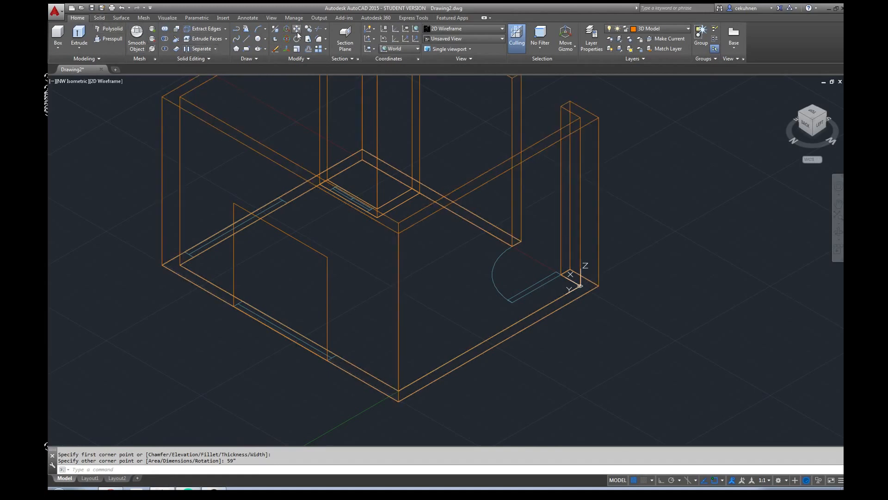
# Try to move the window rectangle straight up the back wall by about 2'-4" with Ortho on and object snap off.
pyautogui.click(327, 268)
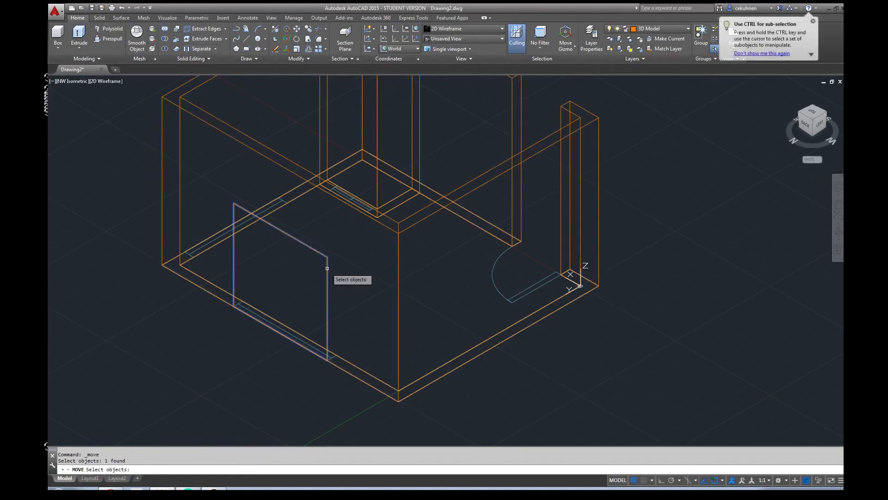
pyautogui.press('Return')
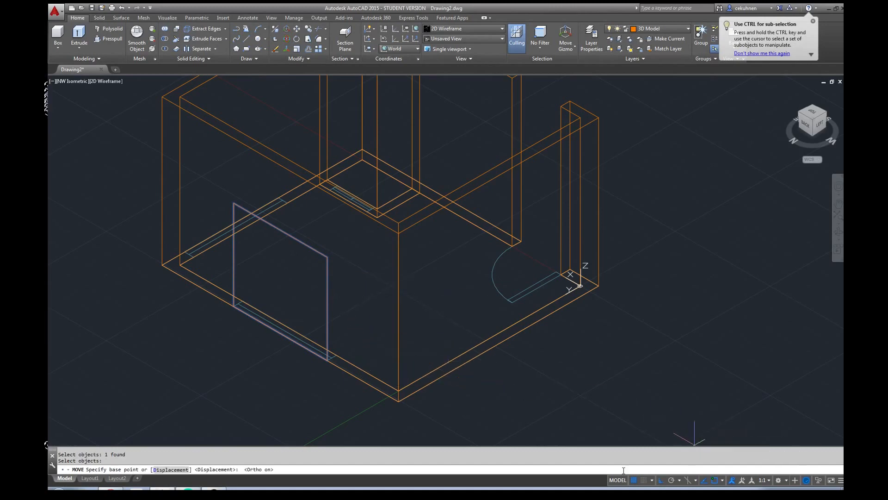
pyautogui.click(327, 360)
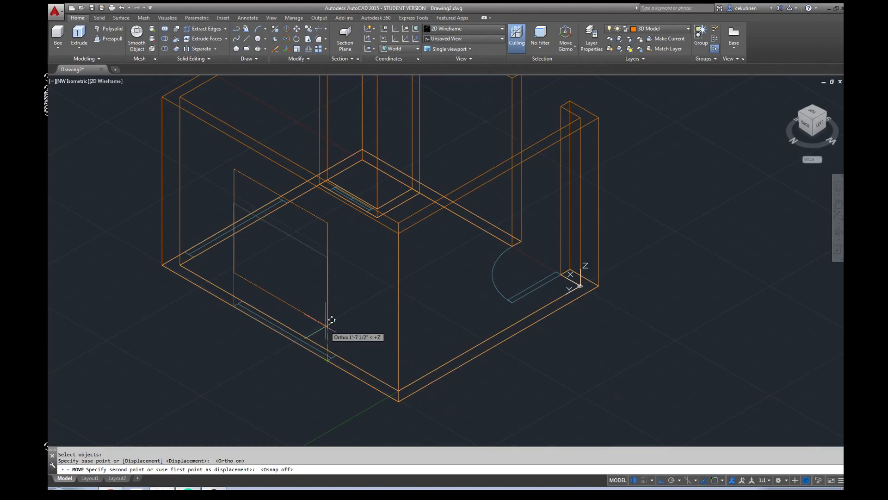
pyautogui.write('2')
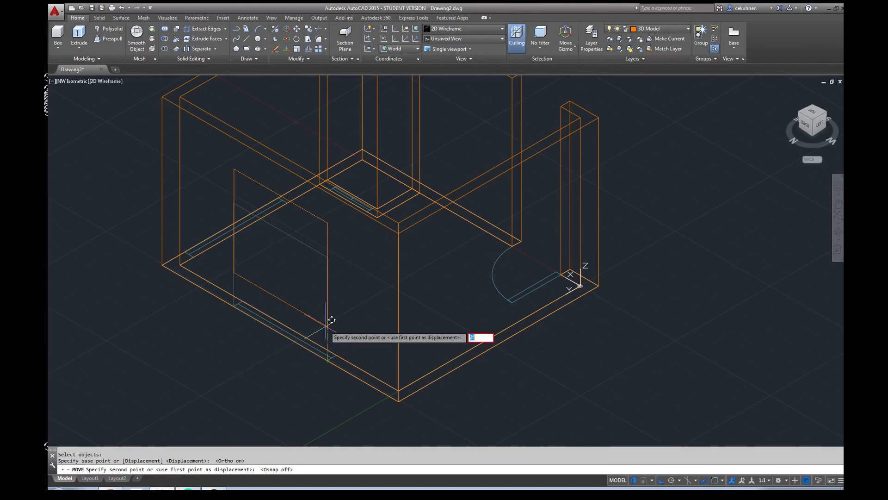
pyautogui.press('Return')
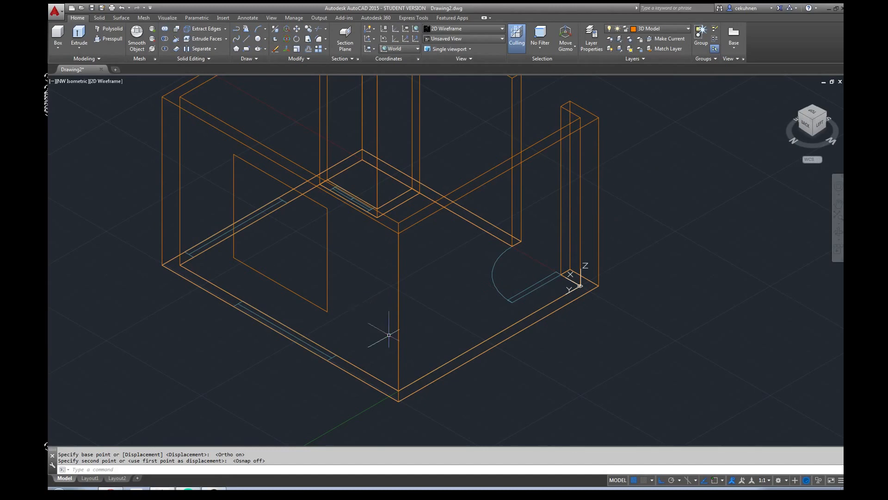
# Check the distance from the window rectangle's lower corner to the wall base with object snap on, and undo the rectangle's move.
pyautogui.click(715, 481)
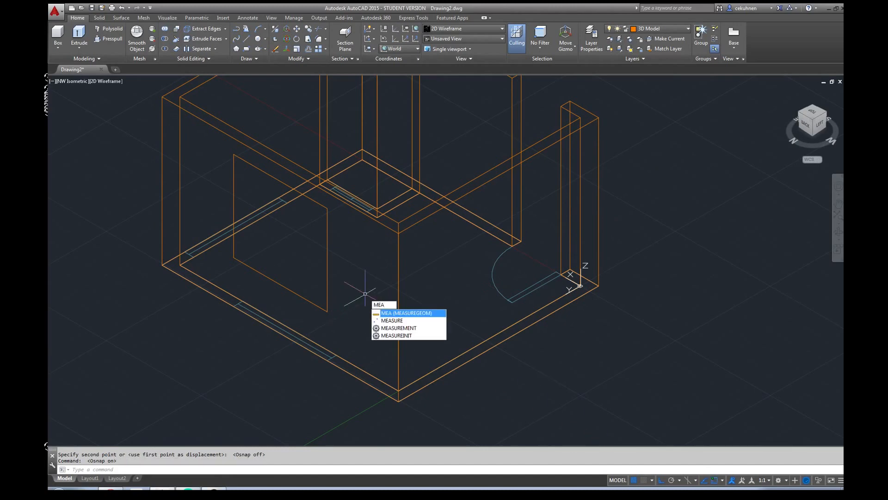
pyautogui.press('Return')
pyautogui.press('Down')
pyautogui.press('Return')
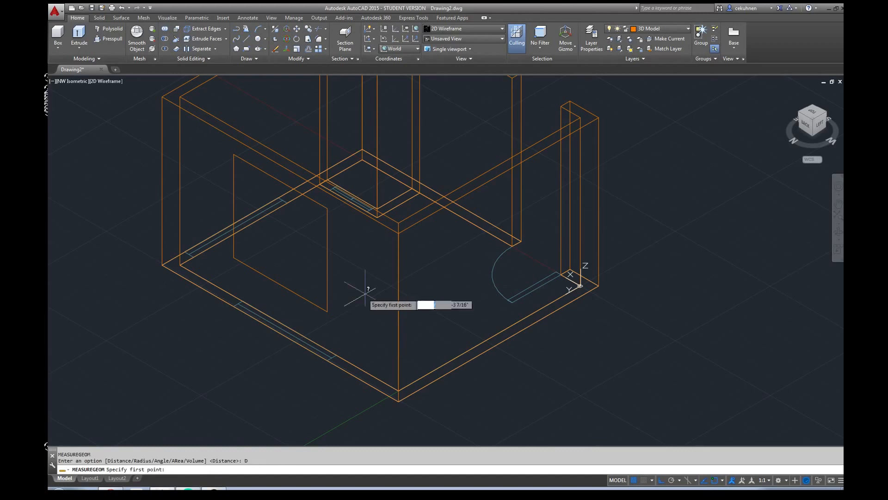
pyautogui.click(328, 311)
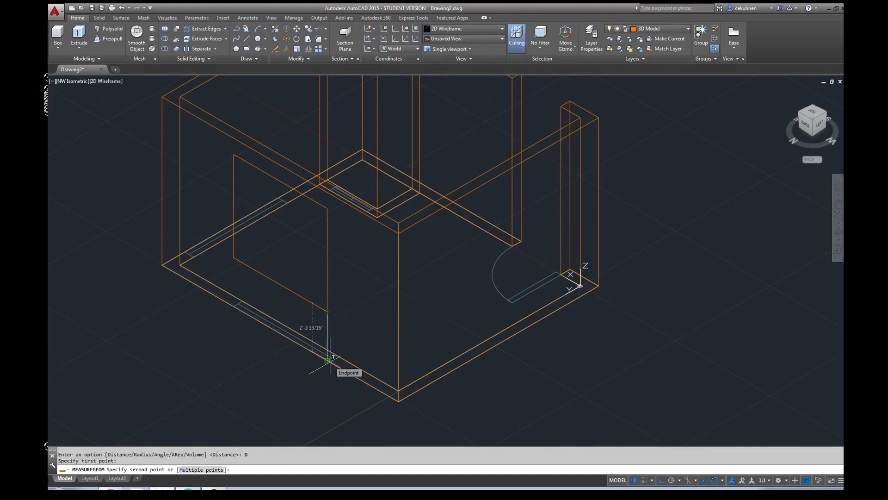
pyautogui.press('Escape')
pyautogui.hotkey('ctrl', 'z')
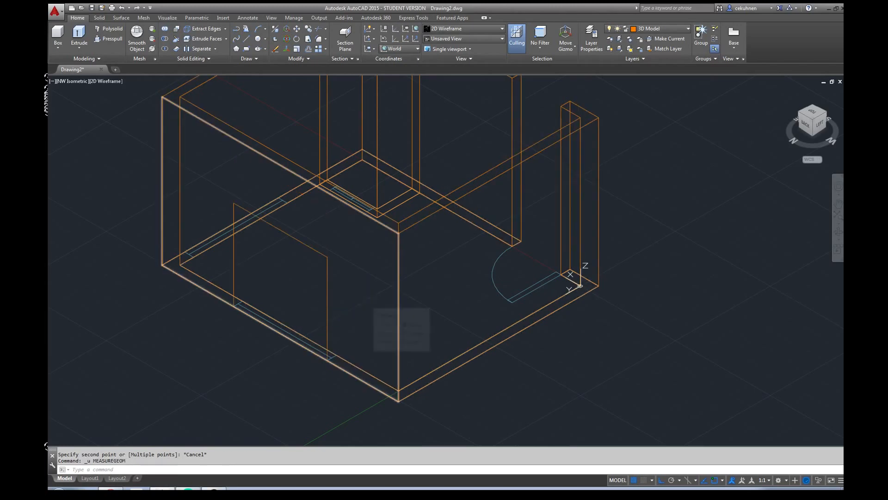
# Move the back wall's window rectangle straight up 2' with object snap off and Ortho on.
pyautogui.hotkey('ctrl', 'z')
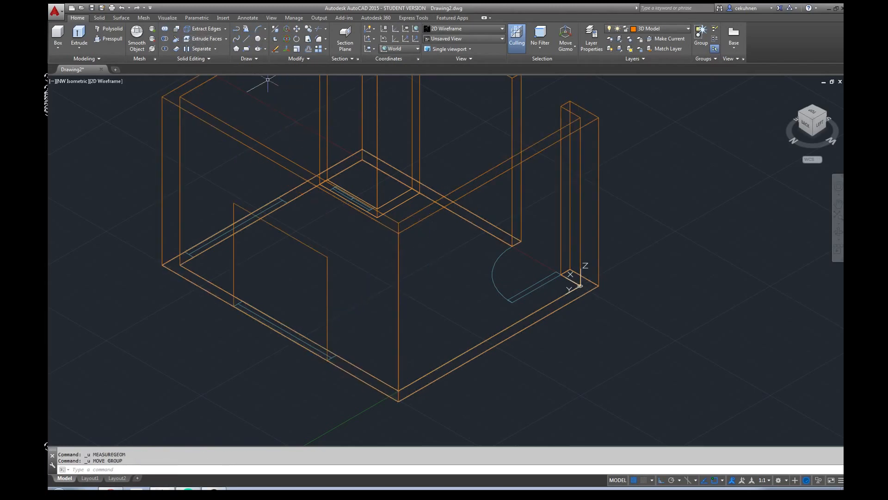
pyautogui.click(327, 329)
pyautogui.press('Return')
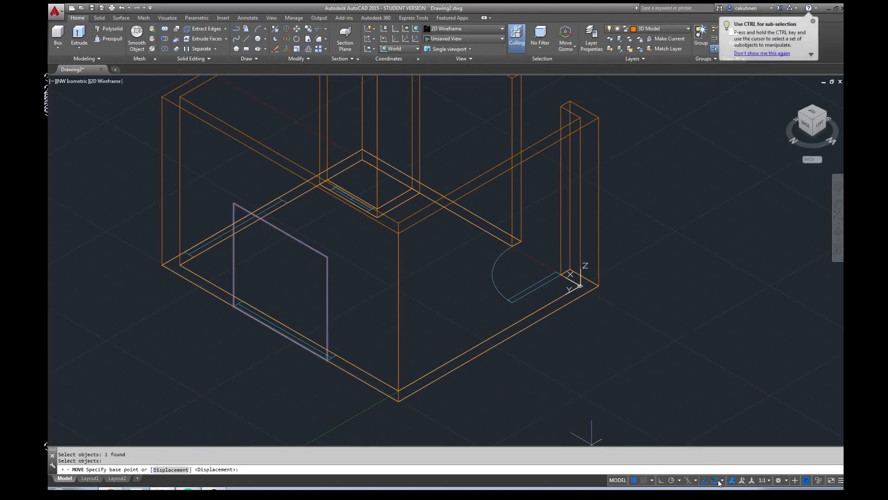
pyautogui.click(327, 339)
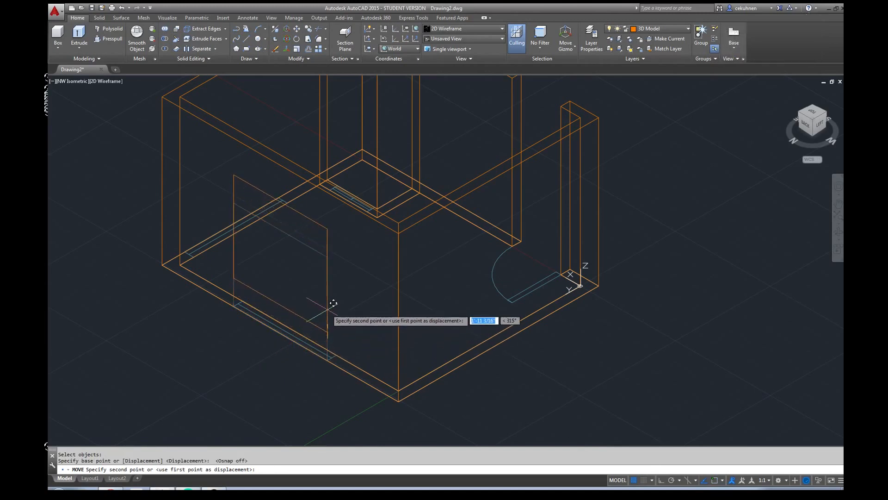
pyautogui.click(662, 481)
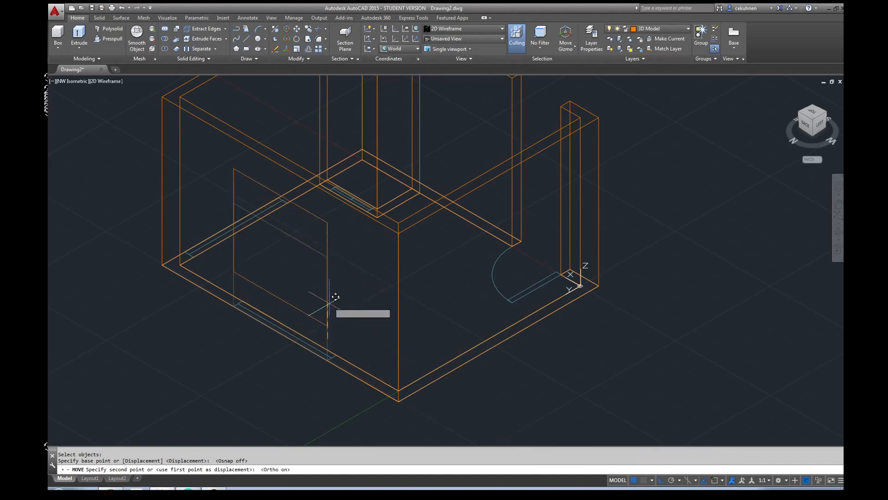
pyautogui.write('2f')
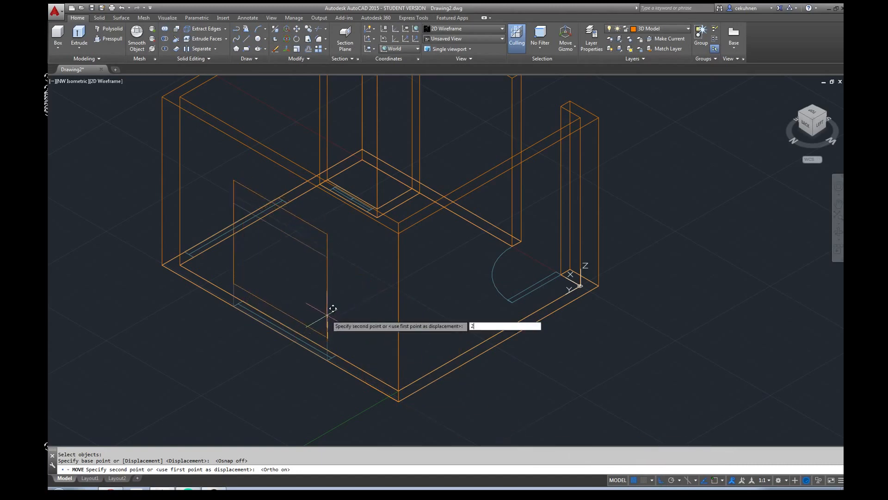
pyautogui.press('Return')
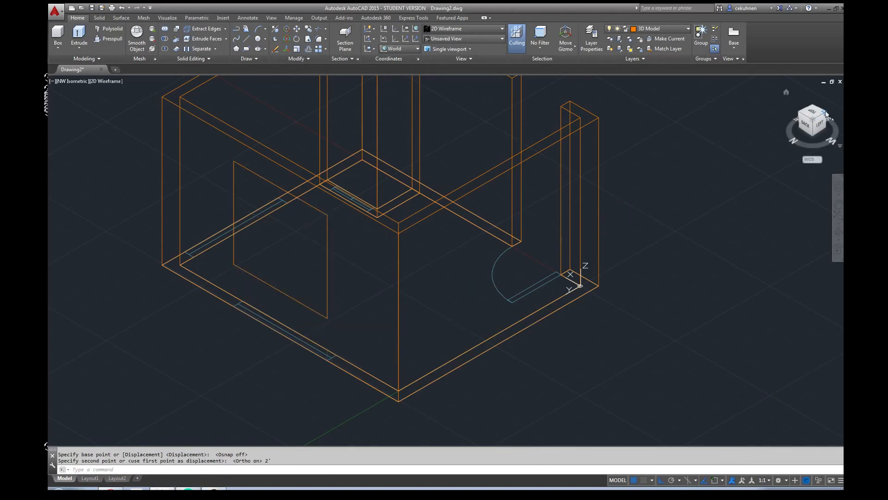
# Turn on object snap and draw a rectangle on the right wall's outer face, starting from one end of the window marked in the plan.
pyautogui.keyDown('shift'); pyautogui.moveTo(812, 129); pyautogui.dragTo(297, 139, button='middle'); pyautogui.keyUp('shift')
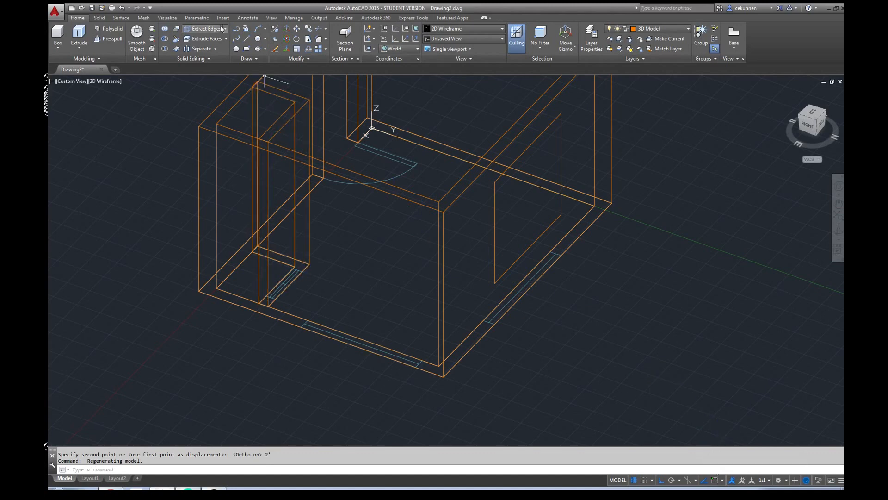
pyautogui.click(246, 49)
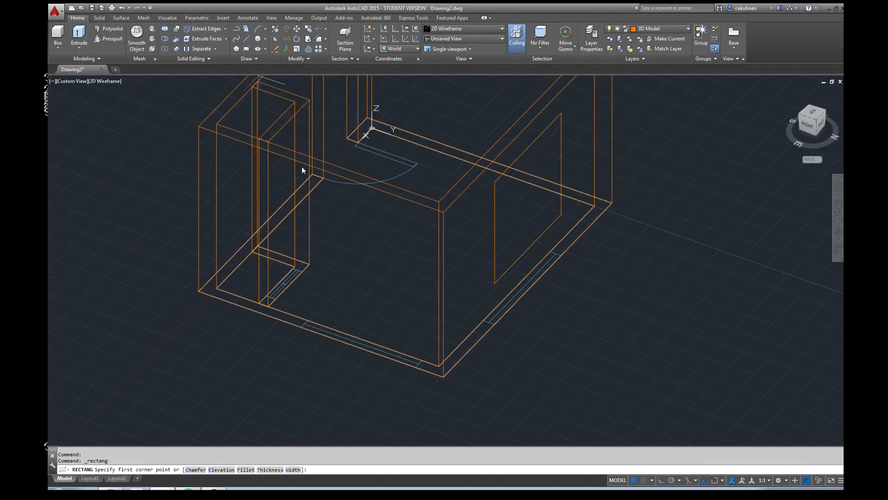
pyautogui.click(715, 481)
pyautogui.click(409, 366)
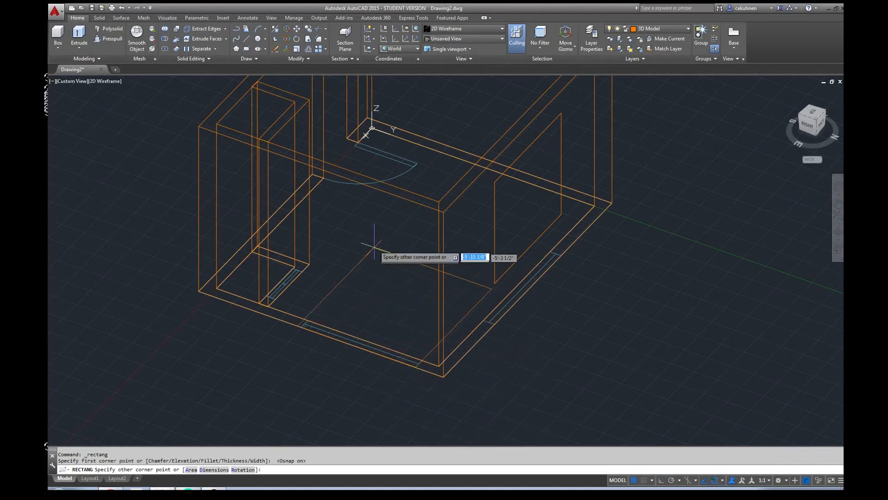
pyautogui.press('Escape')
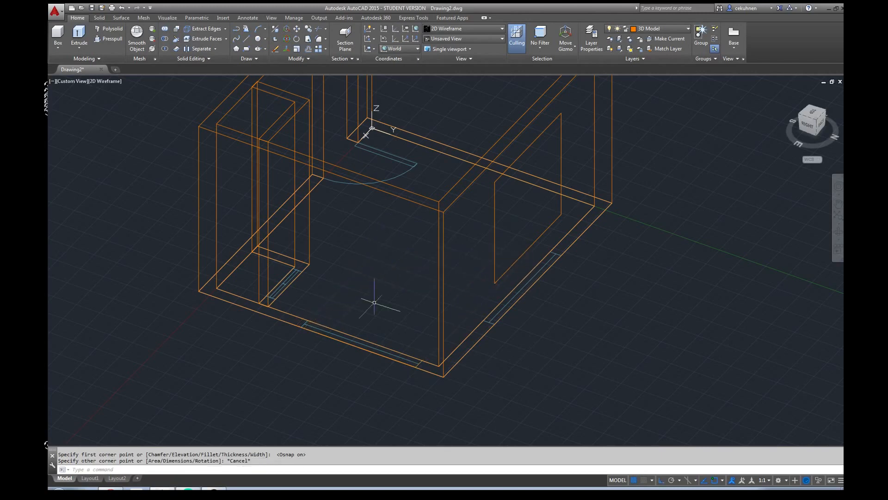
pyautogui.click(245, 50)
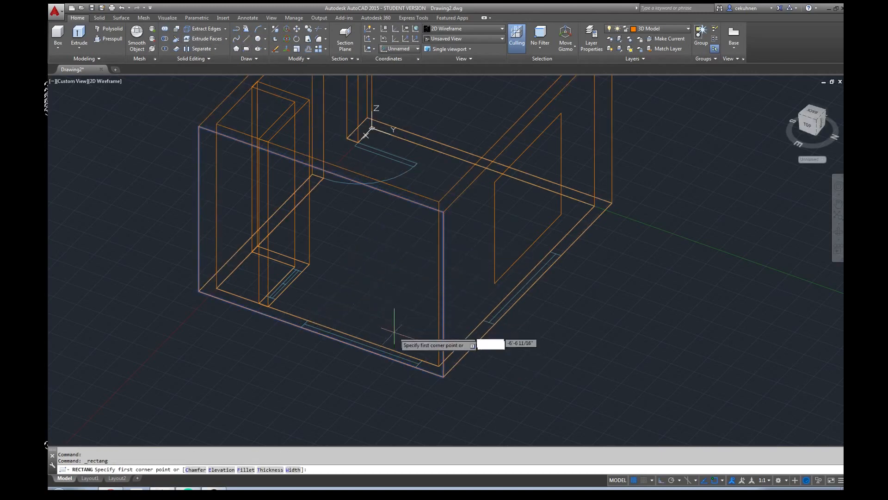
pyautogui.click(415, 367)
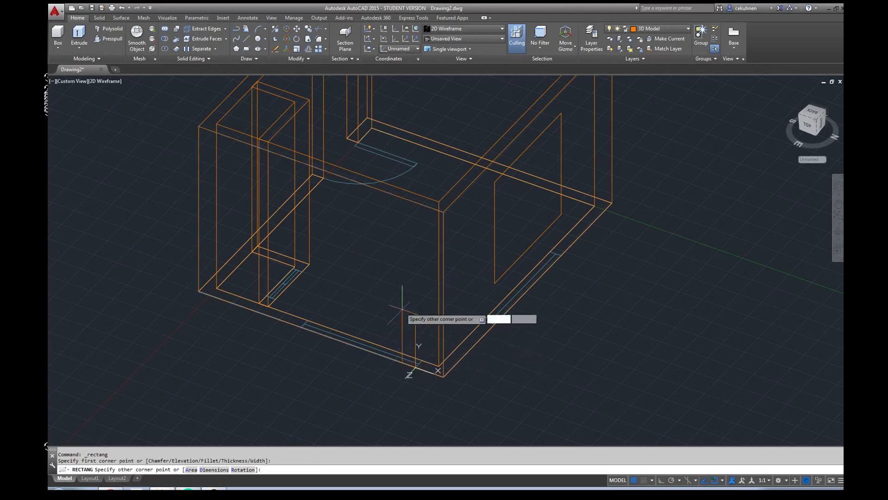
pyautogui.click(335, 274)
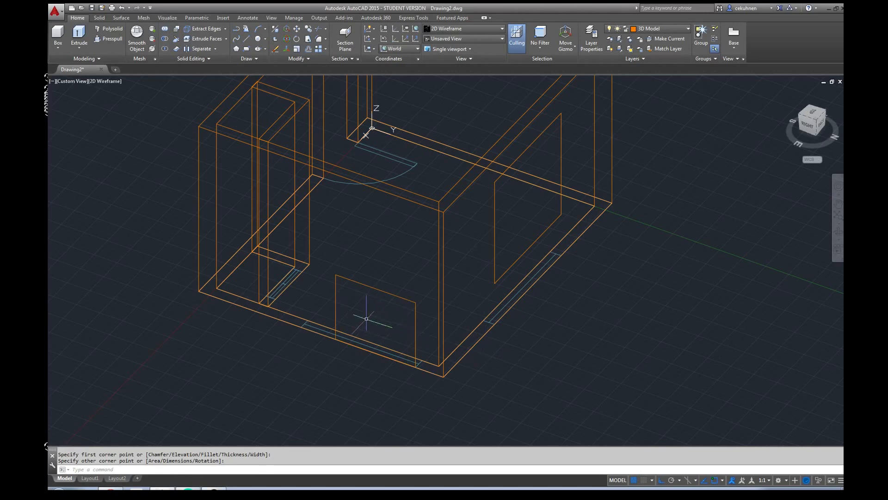
# Stretch the right wall's rectangle to the full width of the marked window and pull its top edge straight up.
pyautogui.click(336, 305)
pyautogui.moveTo(335, 307)
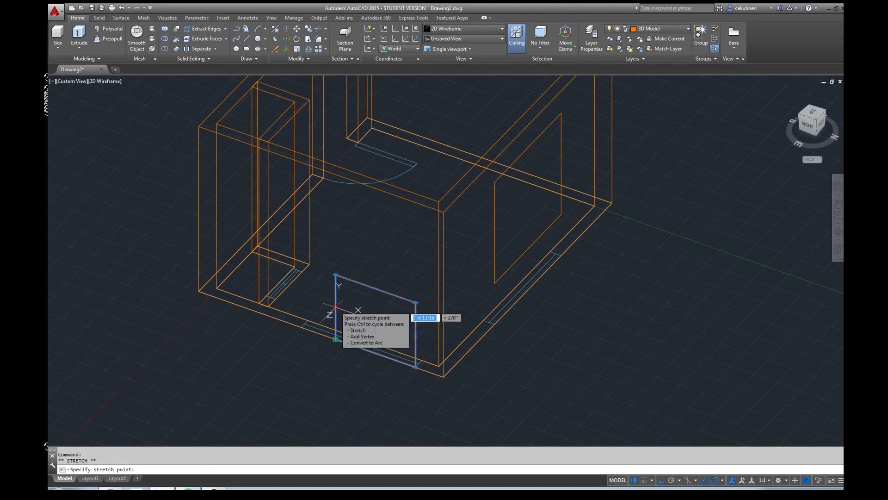
pyautogui.click(335, 306)
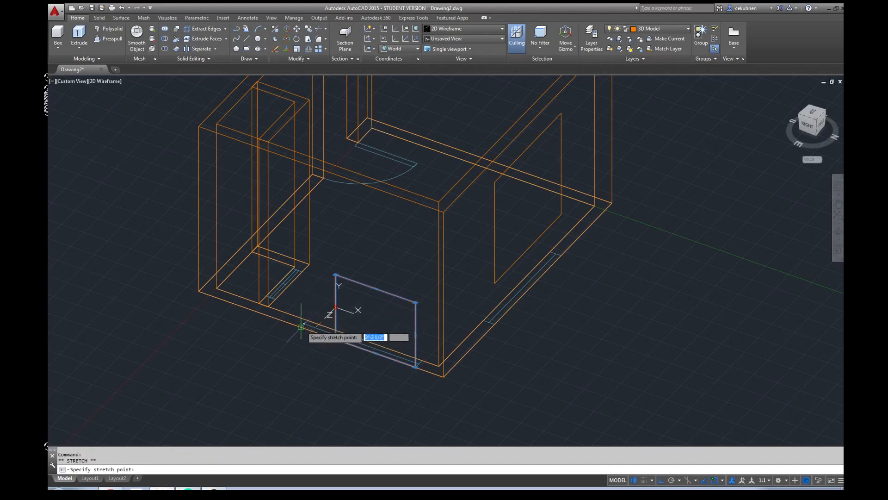
pyautogui.click(301, 295)
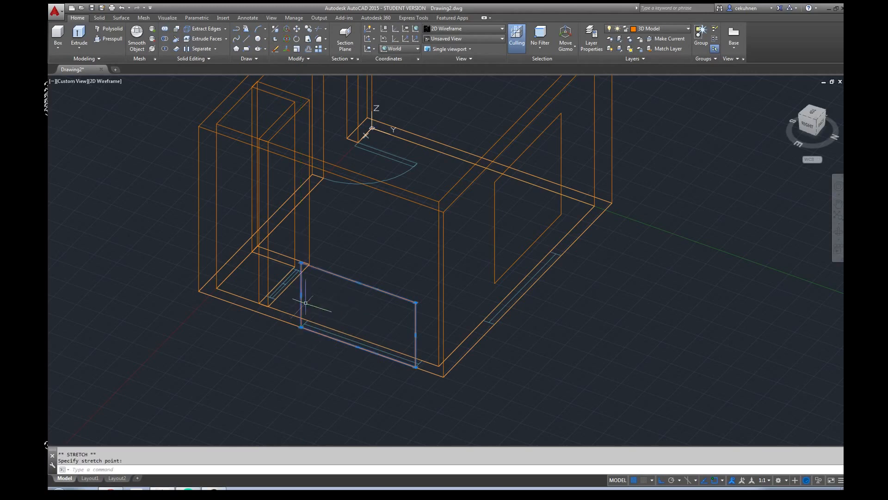
pyautogui.click(358, 282)
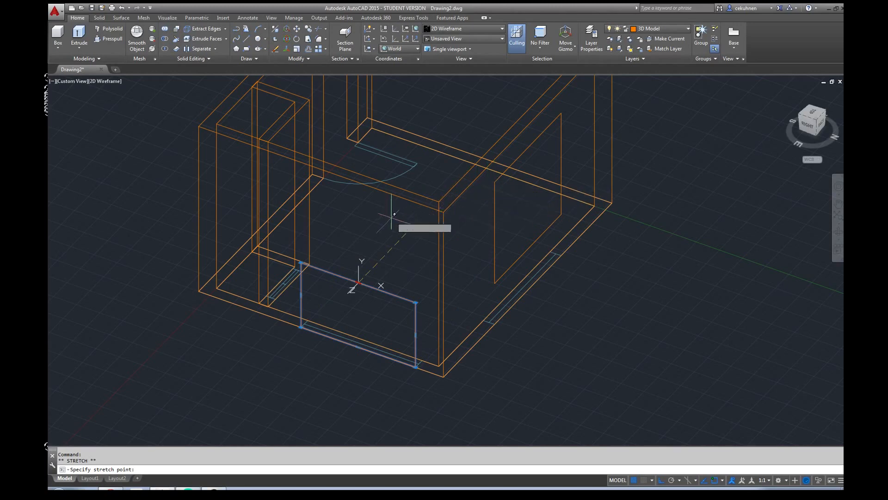
pyautogui.click(364, 221)
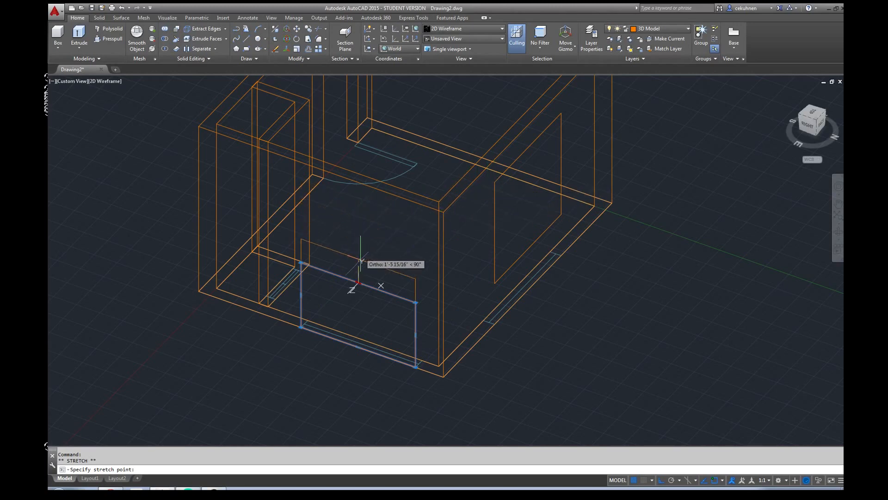
pyautogui.click(806, 124)
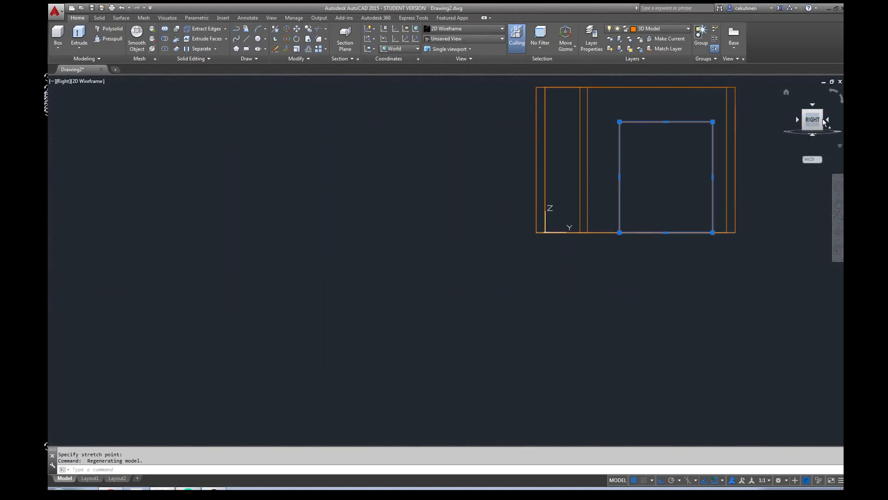
pyautogui.click(823, 122)
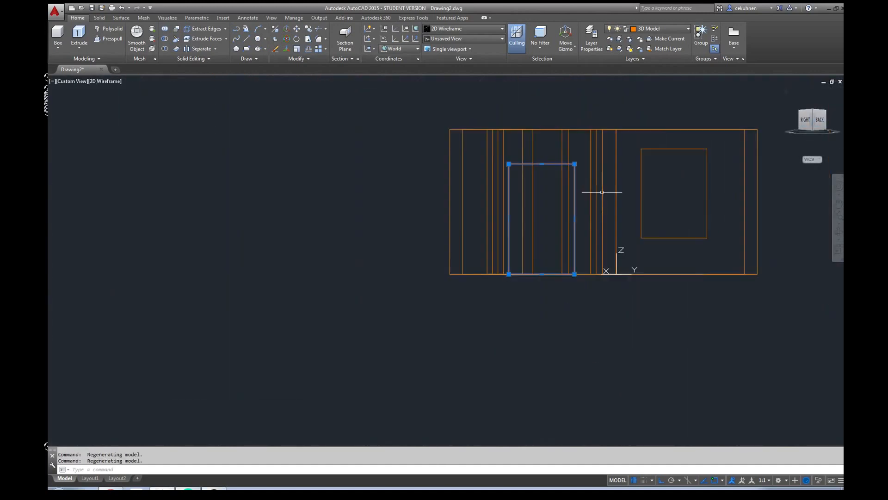
pyautogui.click(541, 164)
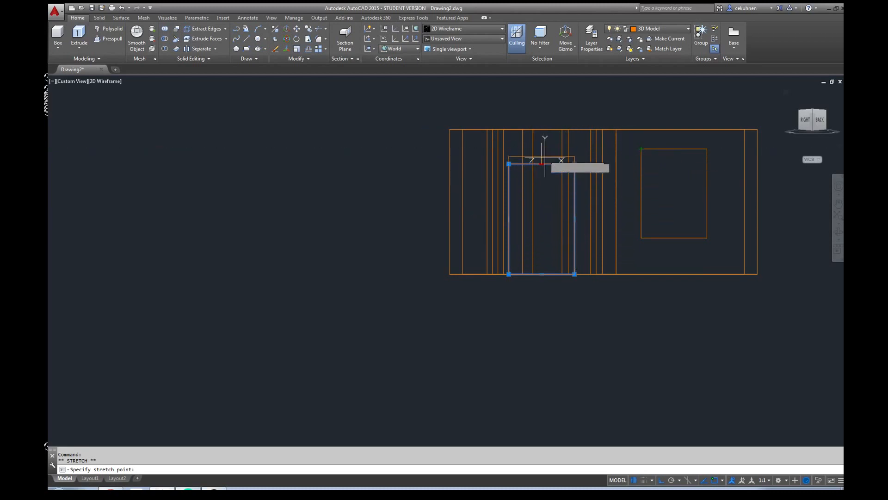
pyautogui.press('Escape')
pyautogui.scroll(2, 606, 157)
pyautogui.scroll(-2, 606, 157)
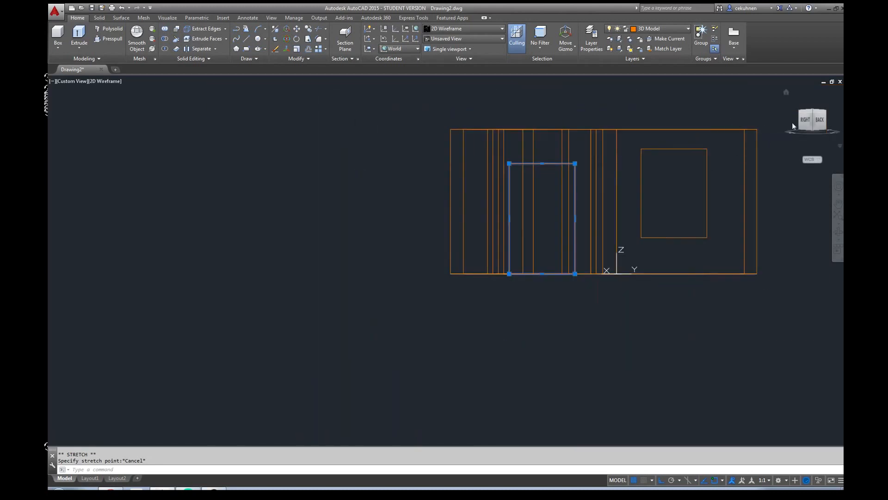
# Move the right wall's window rectangle straight up 2' with object snap off.
pyautogui.moveTo(809, 123)
pyautogui.mouseDown()
pyautogui.moveTo(816, 148)
pyautogui.moveTo(815, 129)
pyautogui.mouseUp()
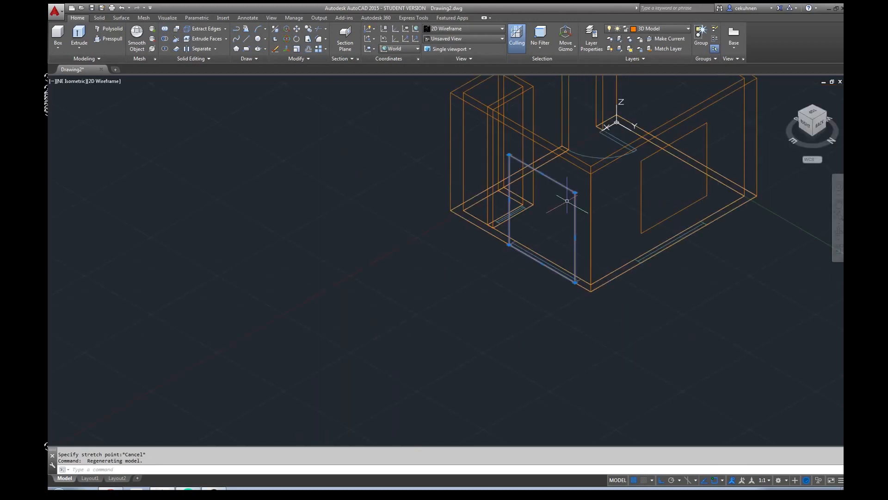
pyautogui.scroll(2, 567, 200)
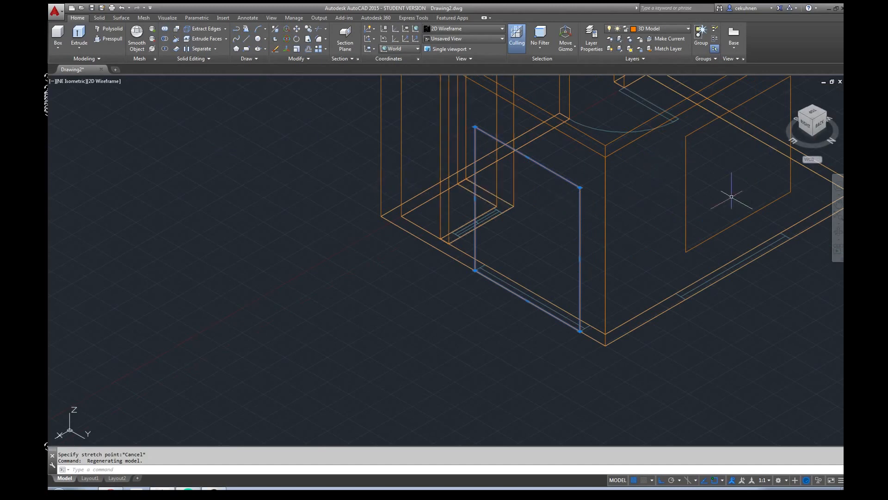
pyautogui.moveTo(707, 252); pyautogui.dragTo(560, 334, button='middle')
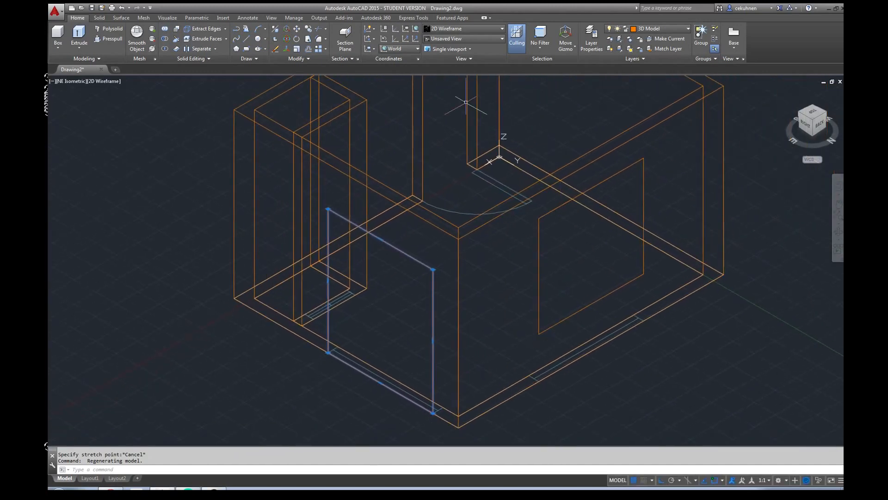
pyautogui.click(250, 41)
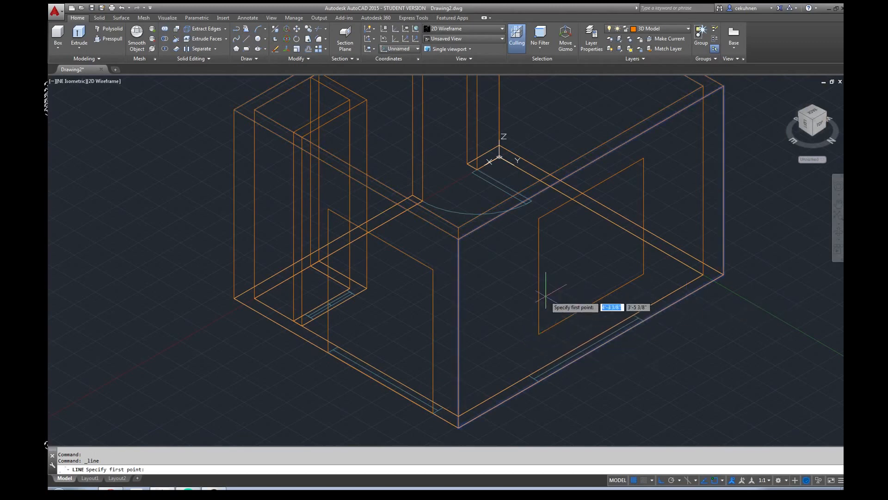
pyautogui.press('Escape')
pyautogui.click(433, 334)
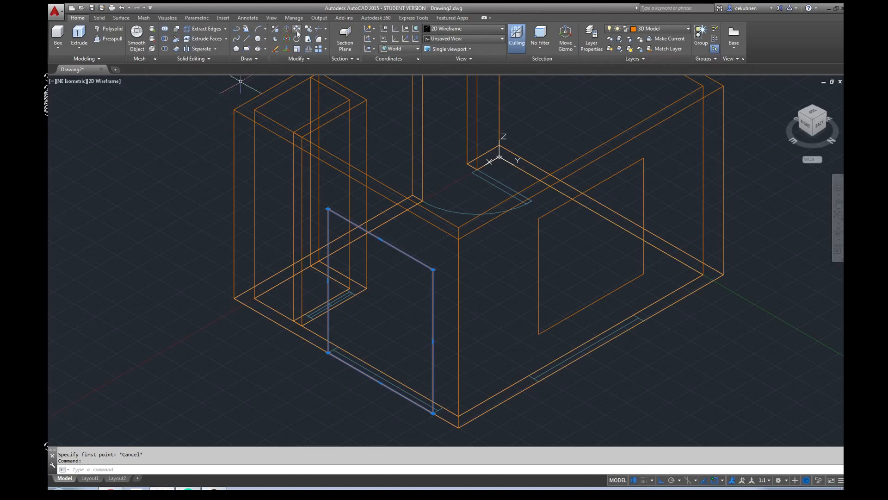
pyautogui.write('m')
pyautogui.press('Return')
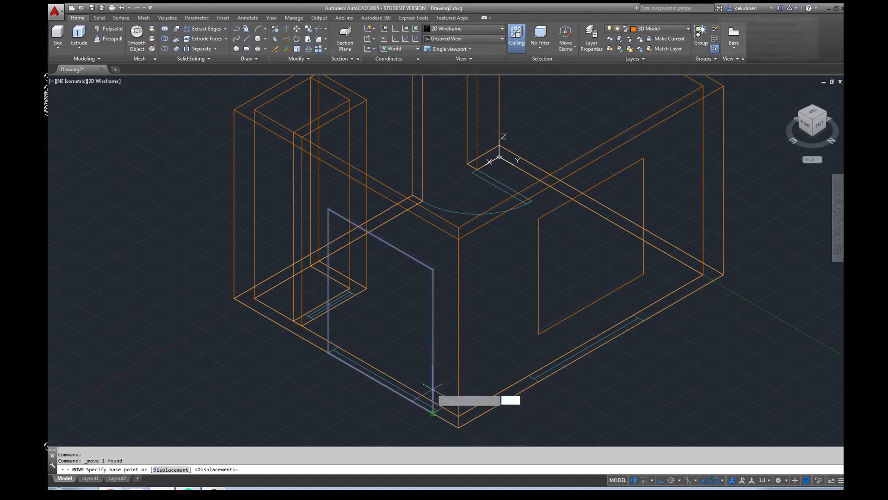
pyautogui.click(715, 480)
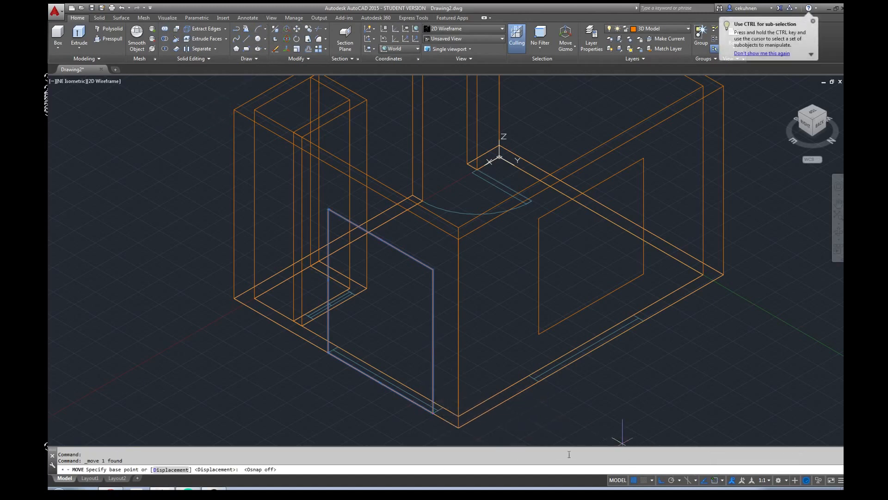
pyautogui.click(432, 390)
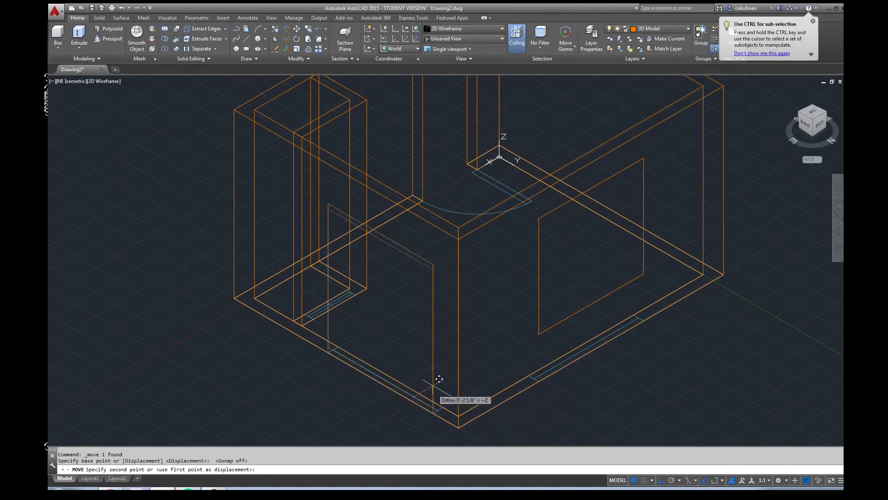
pyautogui.write("2'")
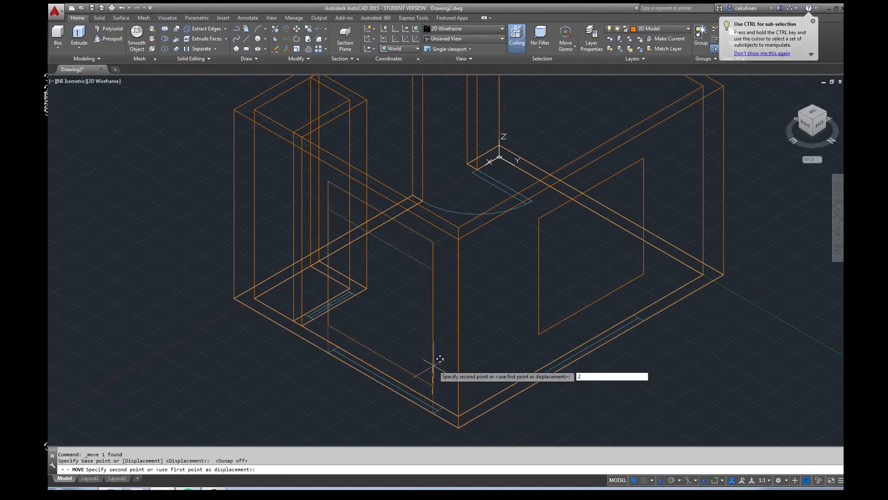
pyautogui.press('Return')
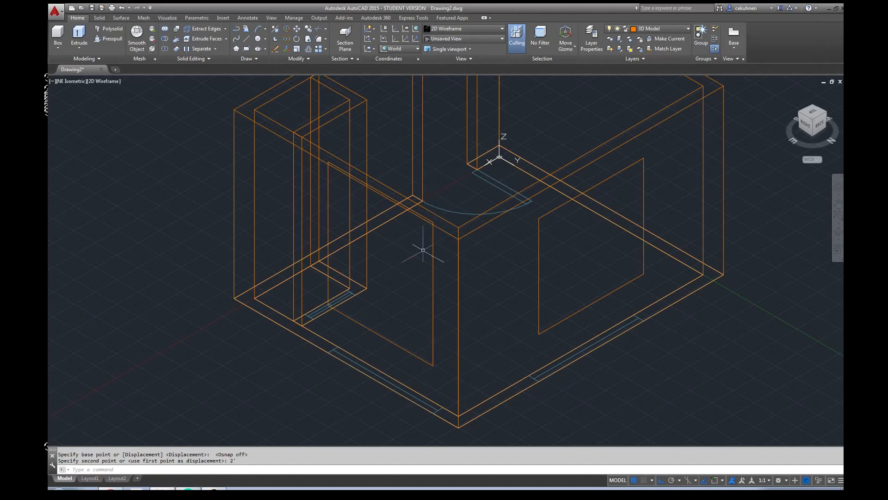
# Turn on object snap and draw a vertical line from an upper corner of the back wall's window to the wall's outer top edge.
pyautogui.click(818, 124)
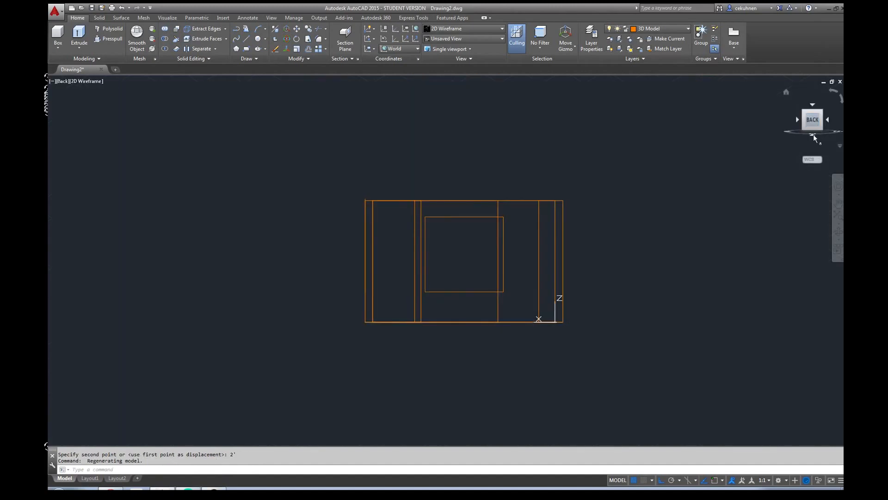
pyautogui.click(823, 124)
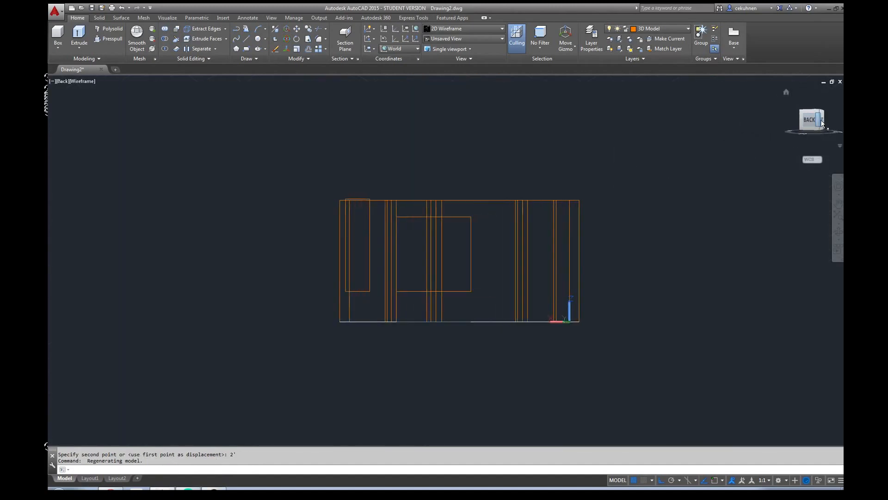
pyautogui.scroll(4, 461, 174)
pyautogui.scroll(-2, 460, 175)
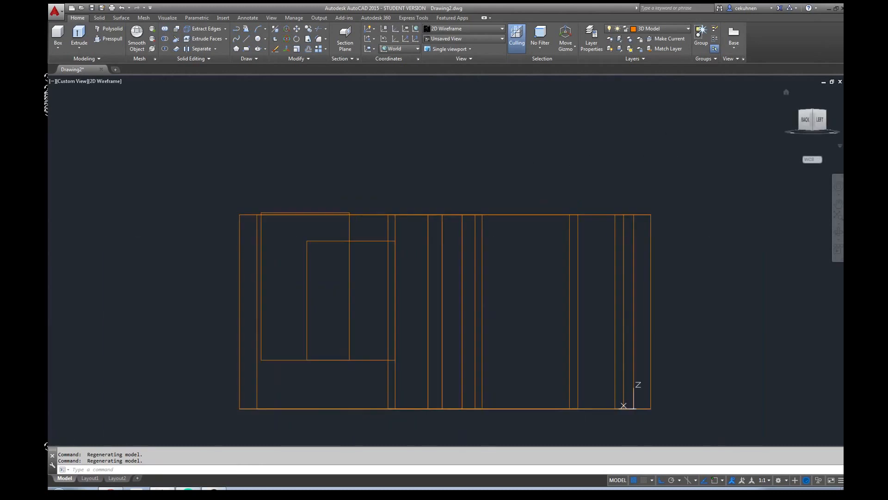
pyautogui.moveTo(819, 119); pyautogui.dragTo(826, 135)
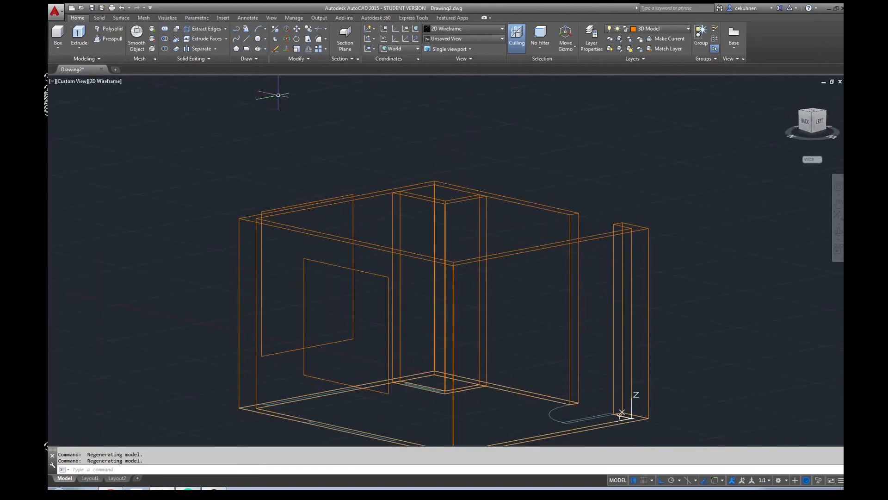
pyautogui.click(248, 41)
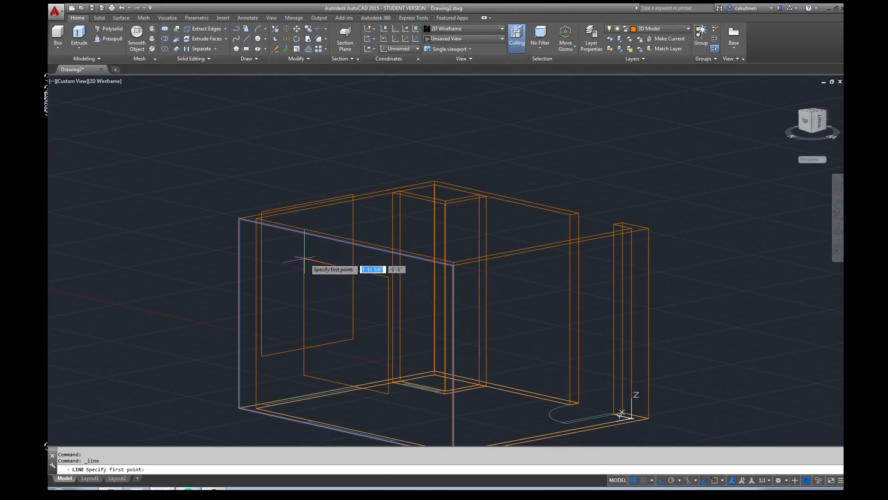
pyautogui.click(715, 480)
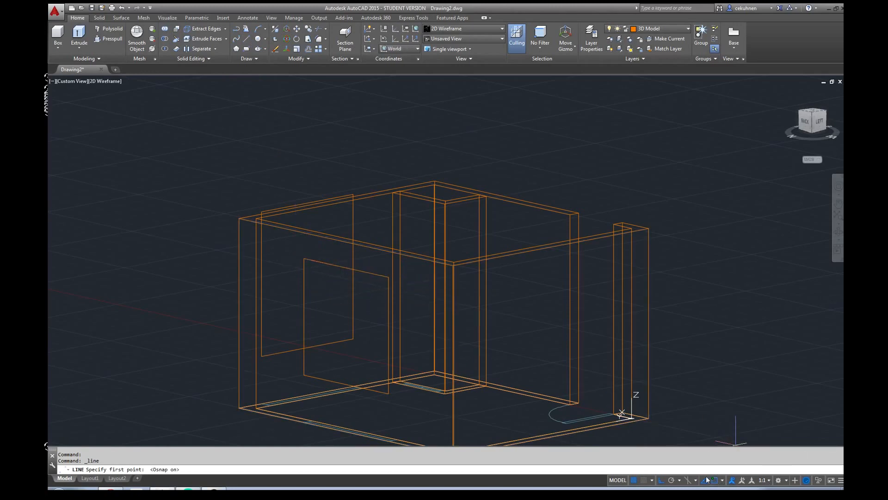
pyautogui.click(389, 278)
pyautogui.scroll(2, 388, 254)
pyautogui.scroll(3, 388, 256)
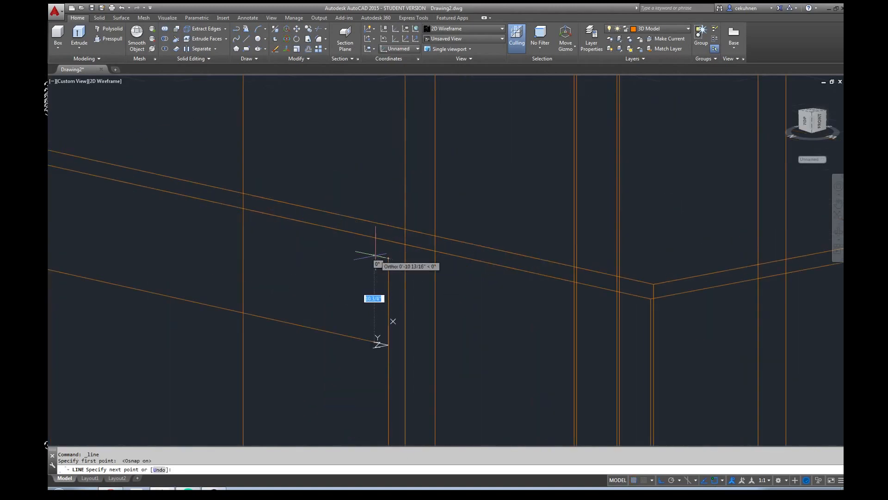
pyautogui.click(721, 480)
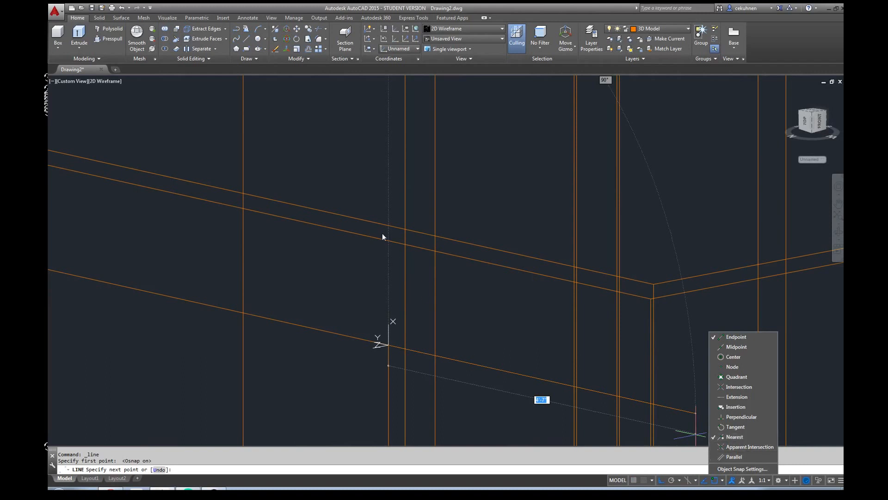
pyautogui.click(396, 272)
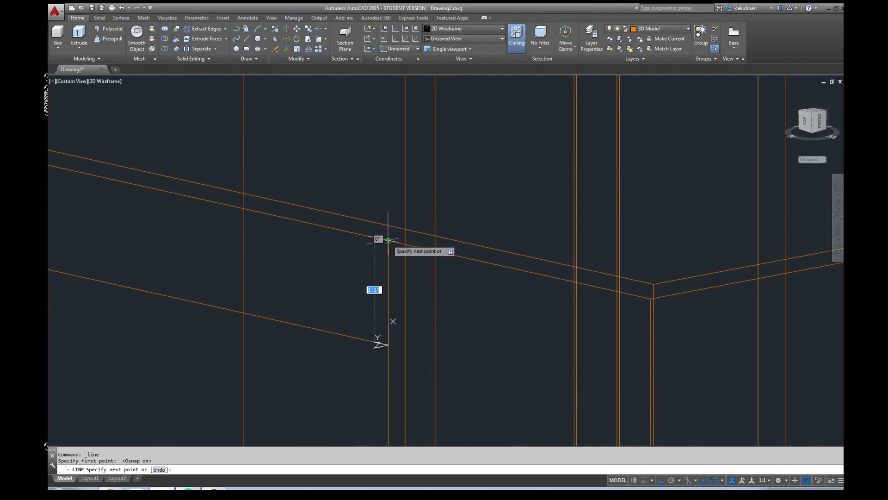
pyautogui.click(389, 240)
pyautogui.press('Escape')
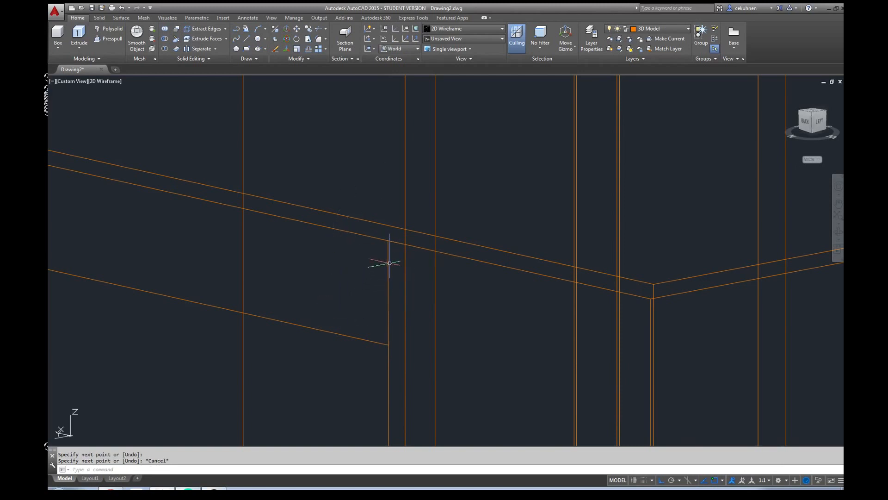
# Measure the distance along the vertical line above the back wall's window, and erase the line.
pyautogui.scroll(-5, 338, 287)
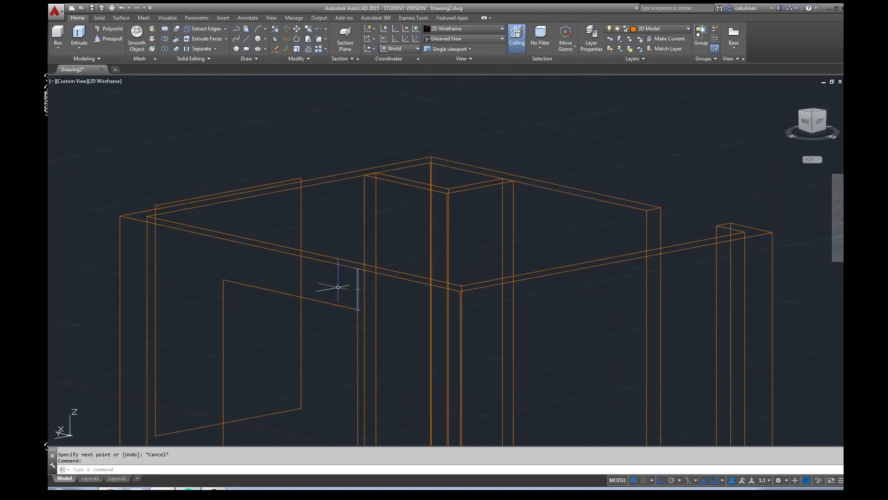
pyautogui.write('MEA')
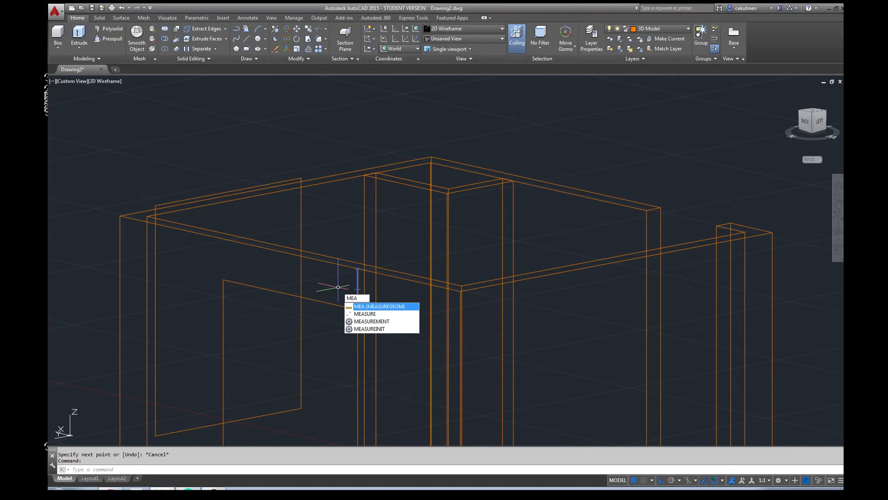
pyautogui.press('Return')
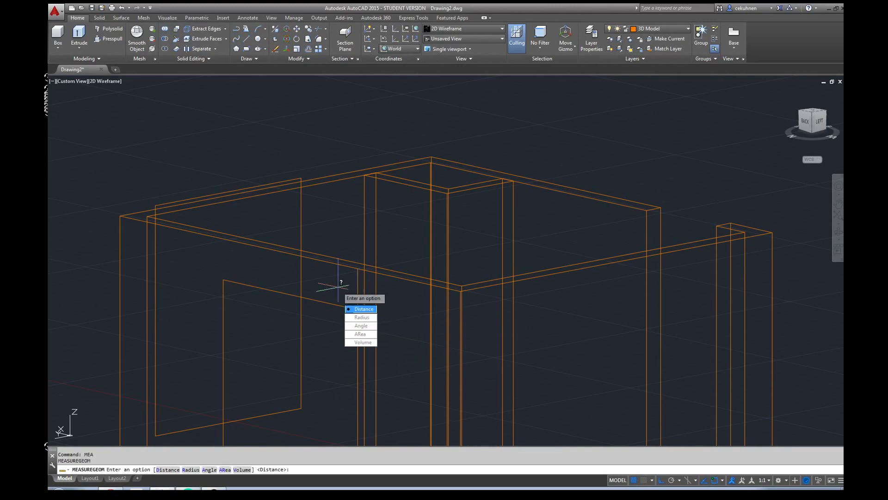
pyautogui.press('Return')
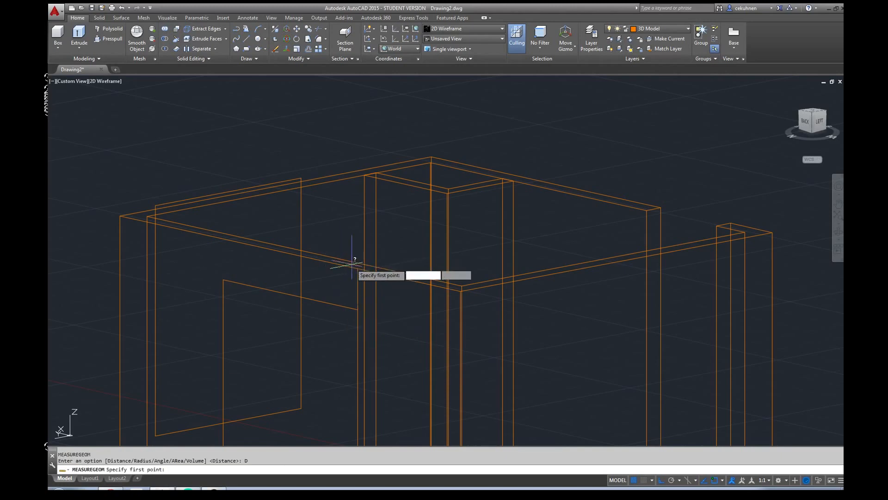
pyautogui.click(357, 269)
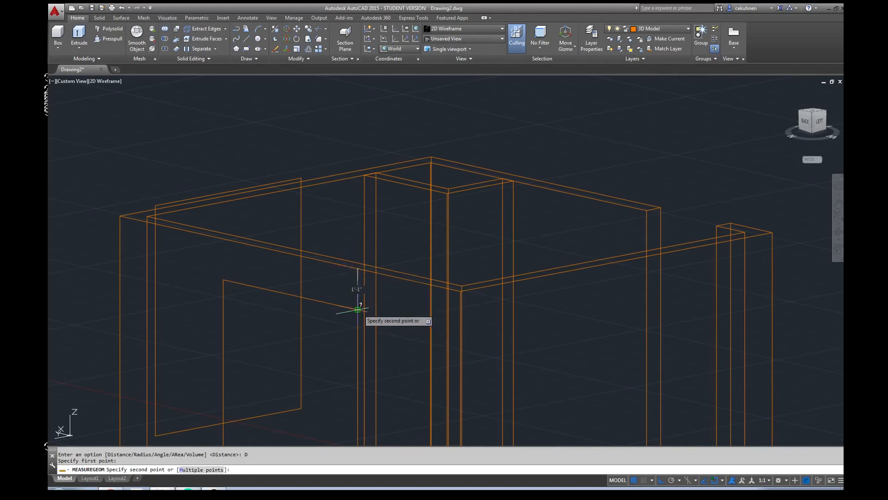
pyautogui.press('Escape')
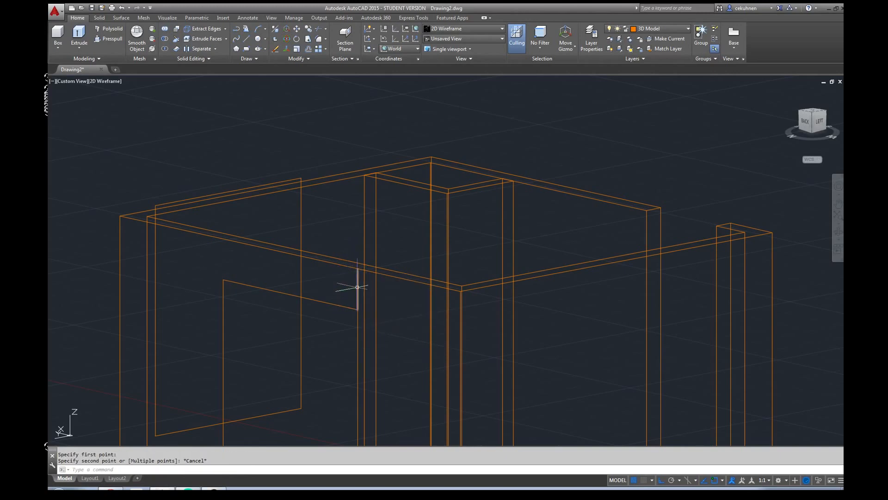
pyautogui.press('Delete')
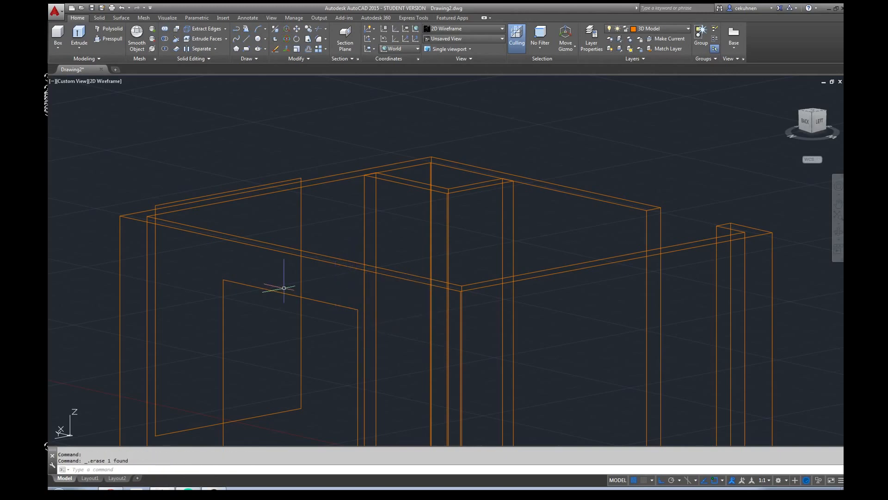
# Stretch the top edge of the right wall's window rectangle straight down, well below the wall's top.
pyautogui.scroll(-5, 284, 288)
pyautogui.moveTo(812, 122); pyautogui.dragTo(350, 125)
pyautogui.scroll(4, 367, 340)
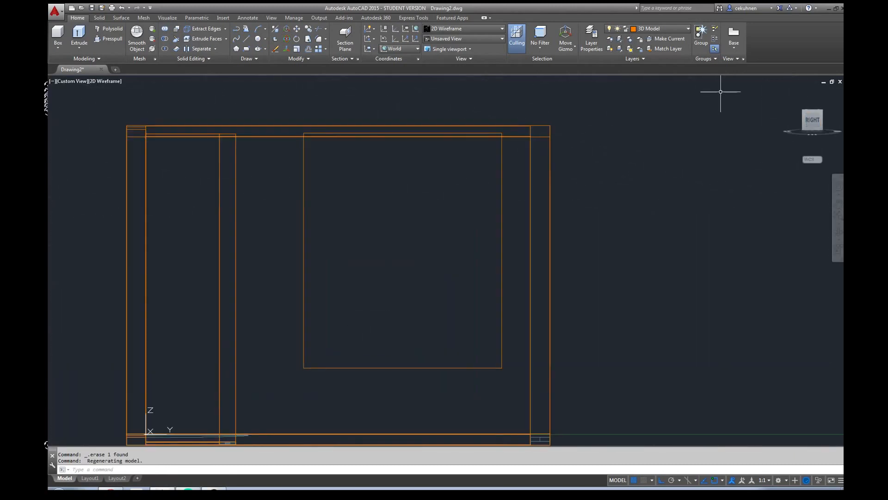
pyautogui.moveTo(812, 121); pyautogui.dragTo(258, 207)
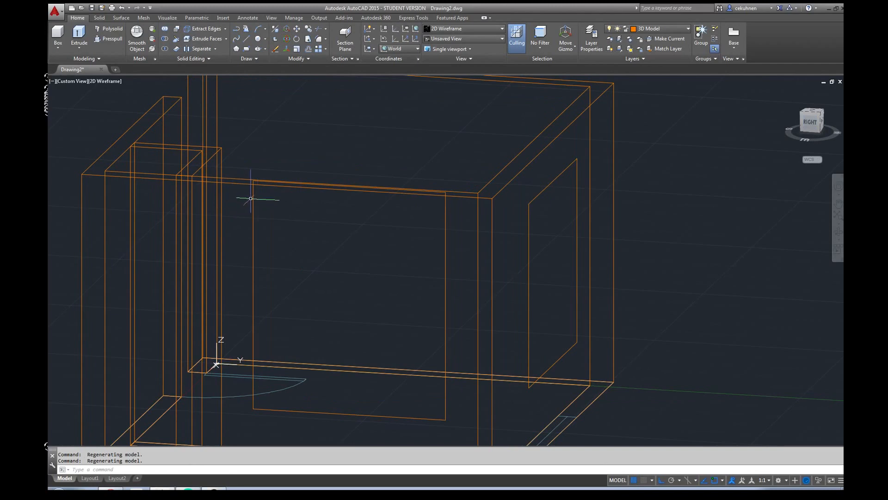
pyautogui.click(346, 186)
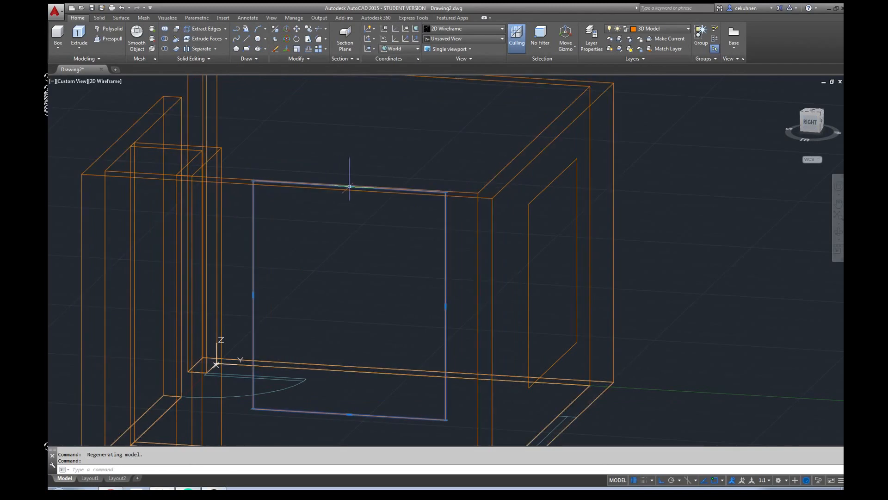
pyautogui.click(350, 186)
pyautogui.click(352, 250)
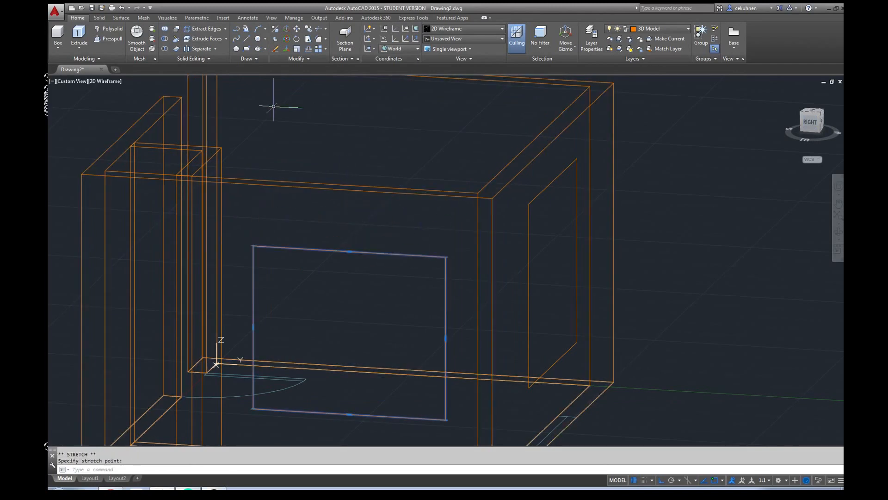
# Draw a 1'1" vertical line upward from the right wall window's upper corner nearest the back wall.
pyautogui.click(246, 38)
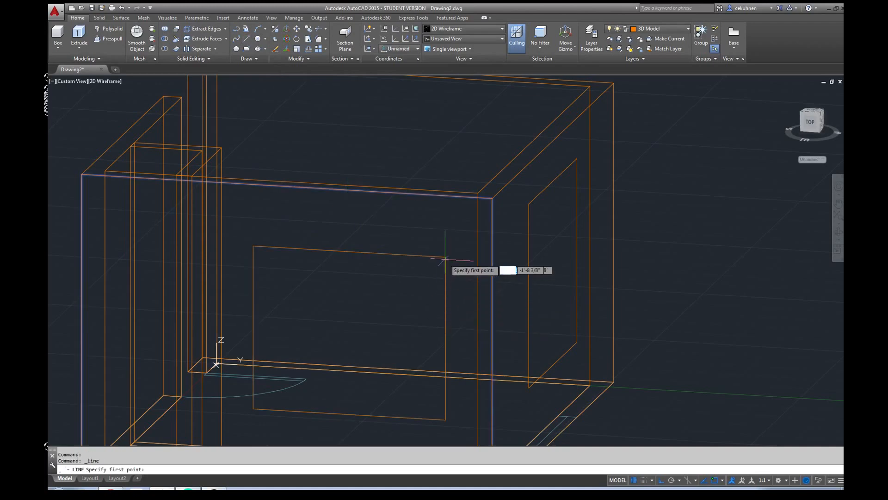
pyautogui.click(445, 258)
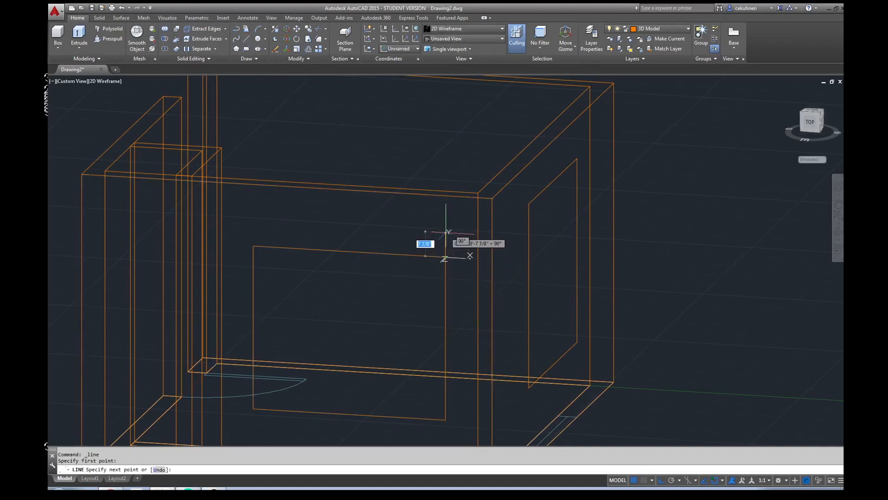
pyautogui.write("1'1")
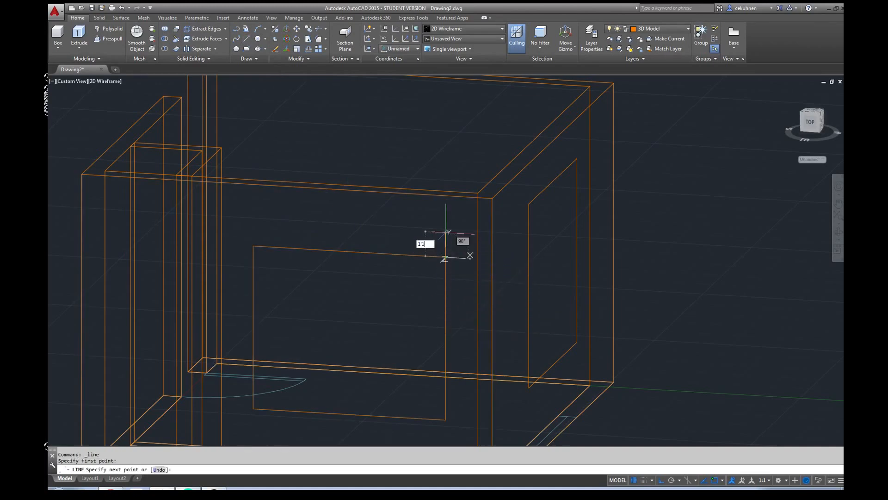
pyautogui.write('"')
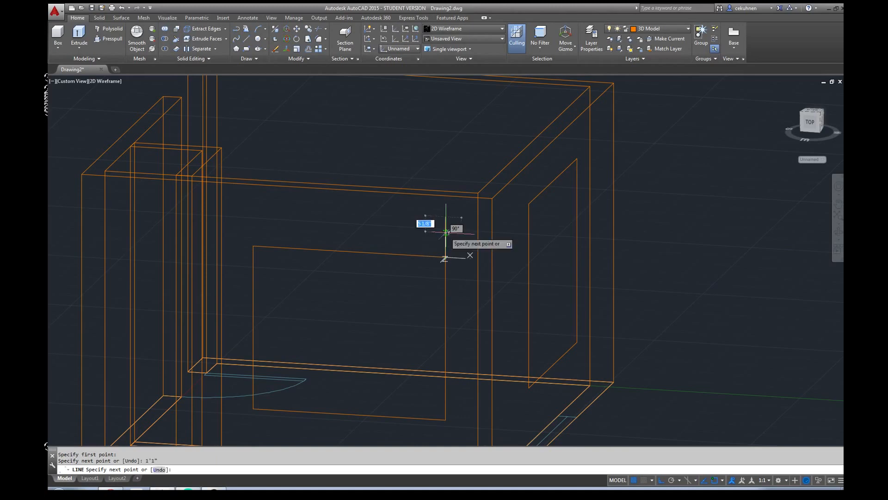
pyautogui.press('Return')
pyautogui.press('Escape')
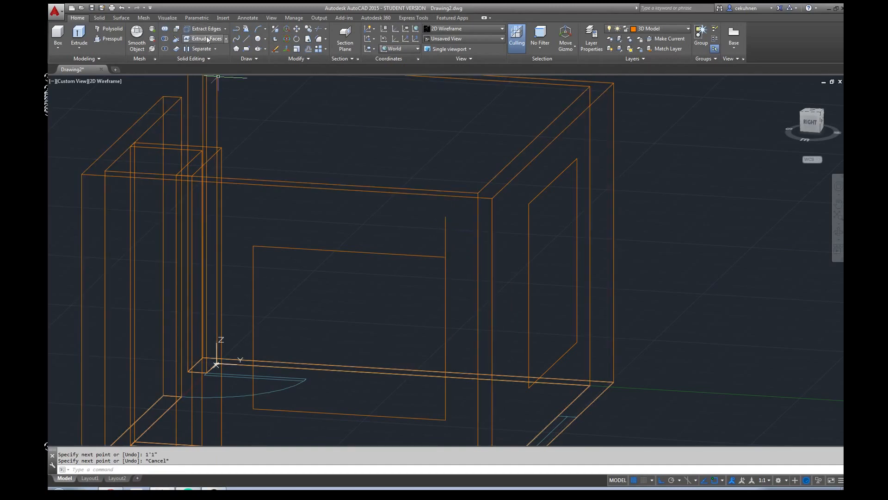
# Move the 1'1" line straight up from its upper endpoint to the right wall's outer top edge.
pyautogui.click(309, 50)
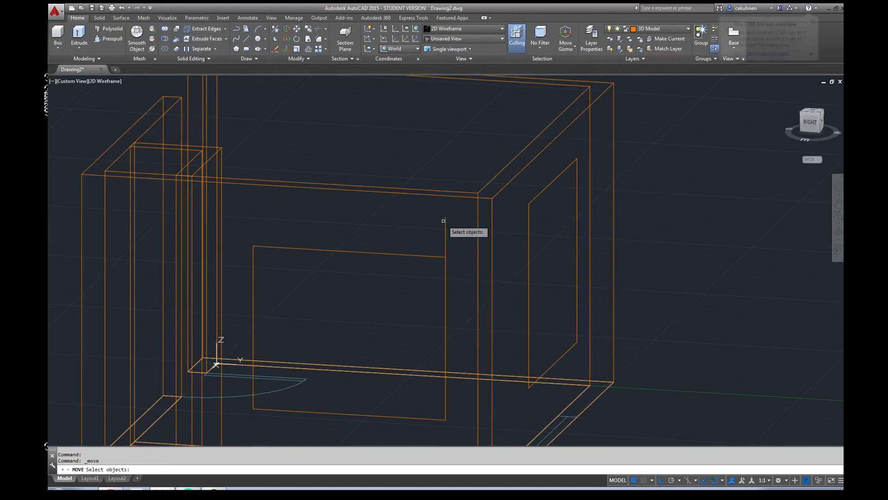
pyautogui.click(446, 223)
pyautogui.click(445, 224)
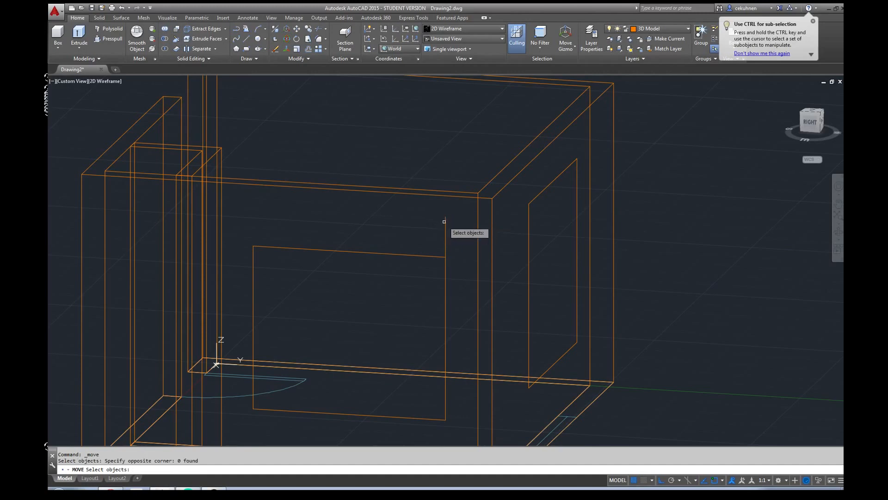
pyautogui.click(445, 225)
pyautogui.press('Return')
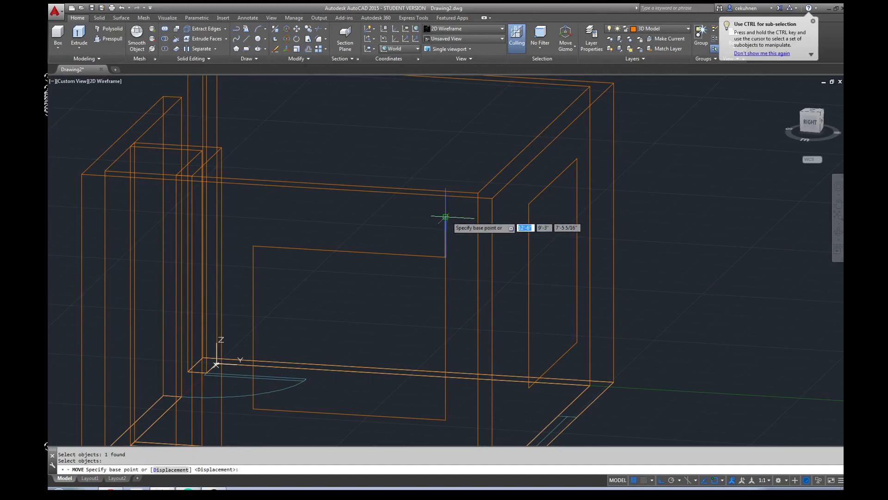
pyautogui.click(446, 190)
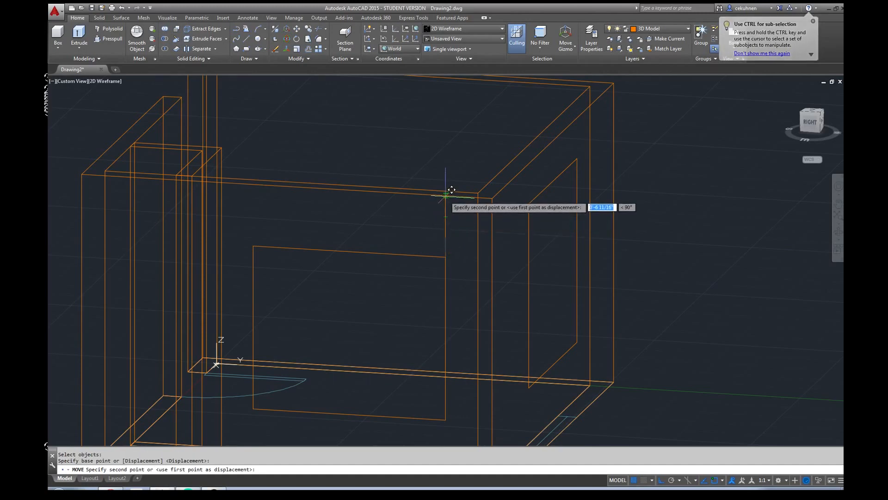
pyautogui.scroll(3, 446, 196)
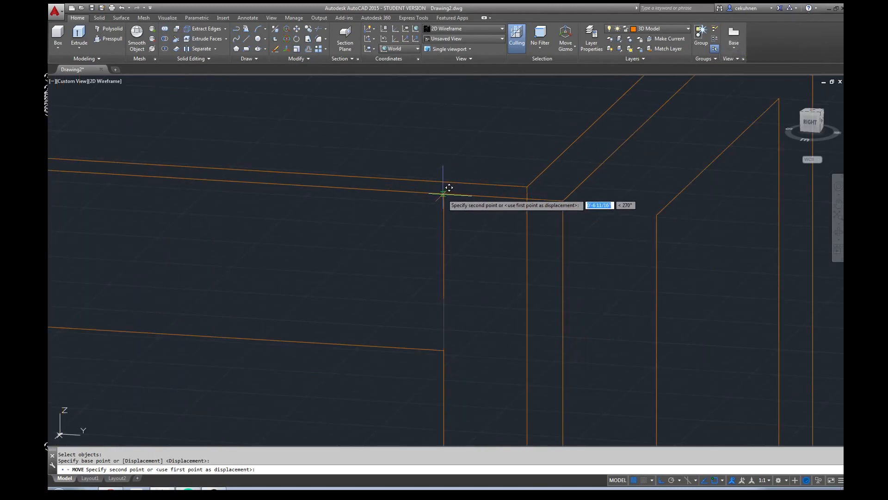
pyautogui.click(444, 194)
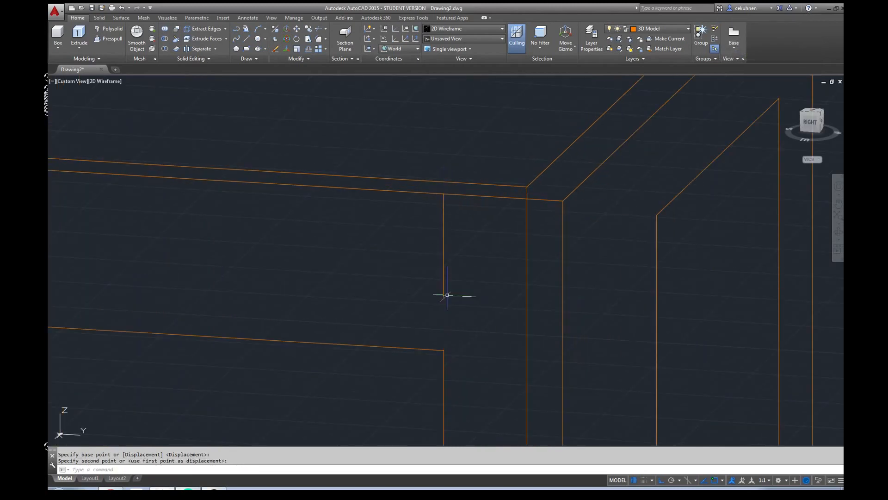
# Stretch the top edge of the right wall's window rectangle up to the 1'1" line's lower endpoint, and erase that line.
pyautogui.scroll(-5, 447, 294)
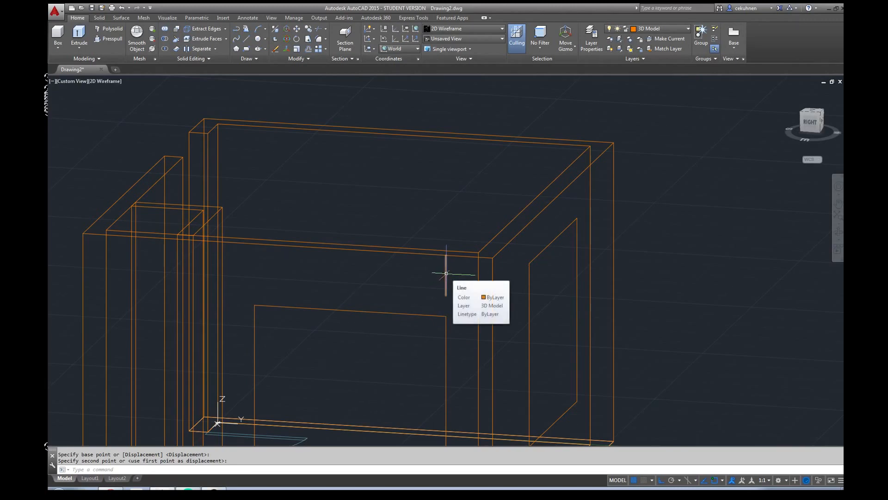
pyautogui.click(447, 255)
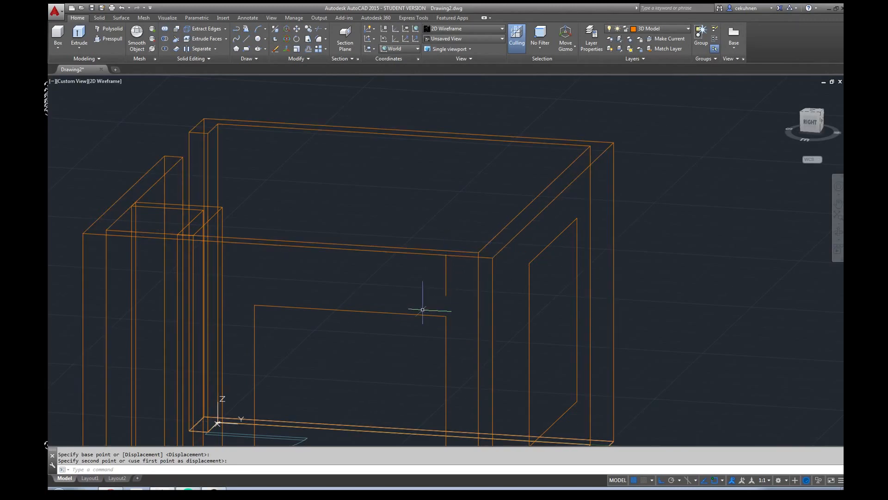
pyautogui.click(370, 312)
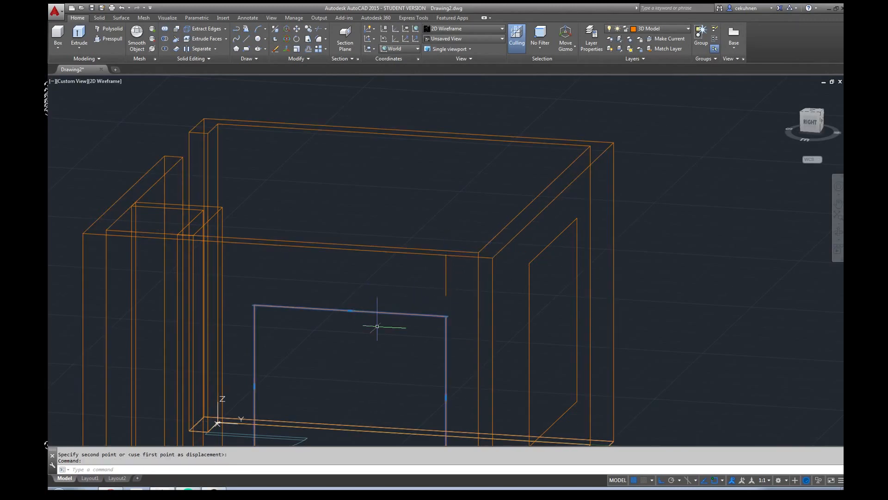
pyautogui.click(353, 309)
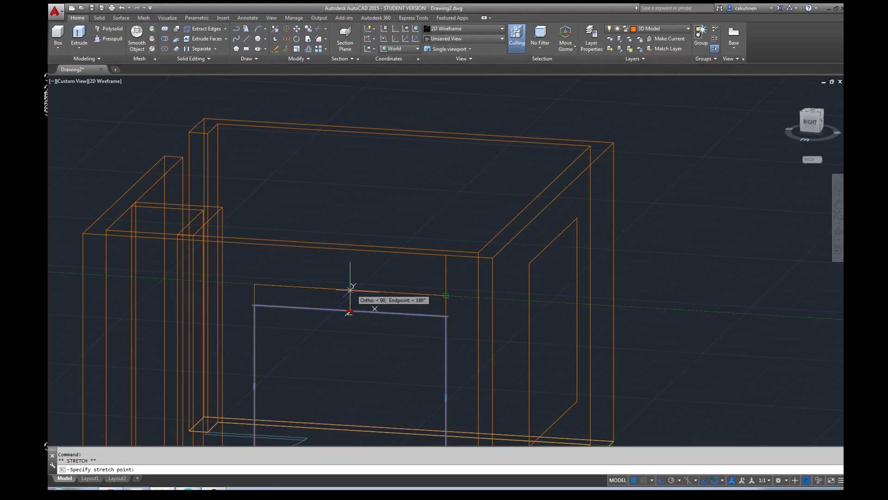
pyautogui.click(350, 290)
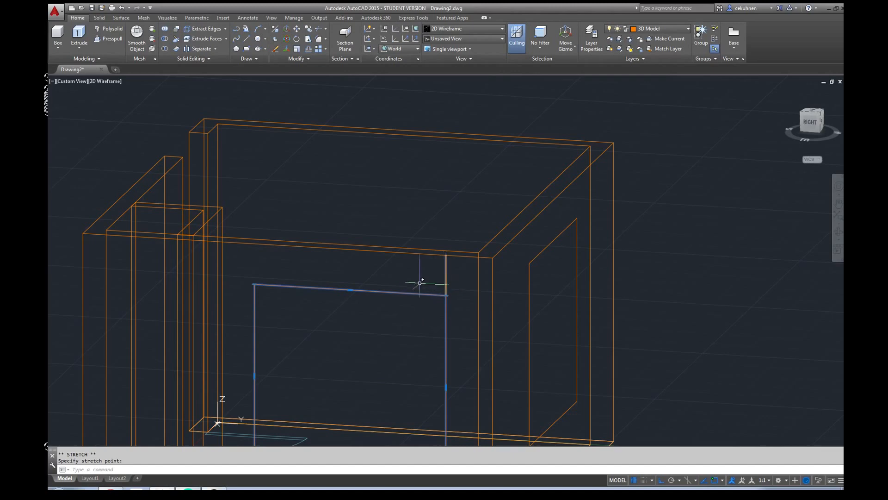
pyautogui.press('Escape')
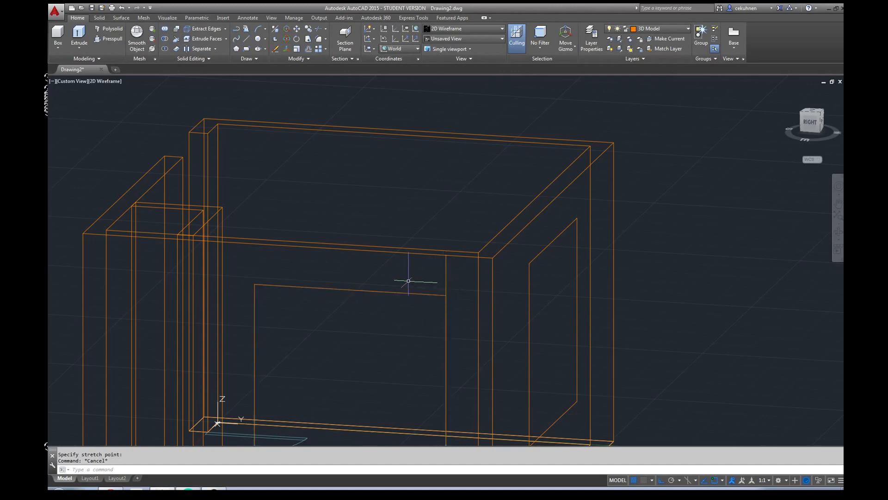
pyautogui.click(447, 276)
pyautogui.press('Delete')
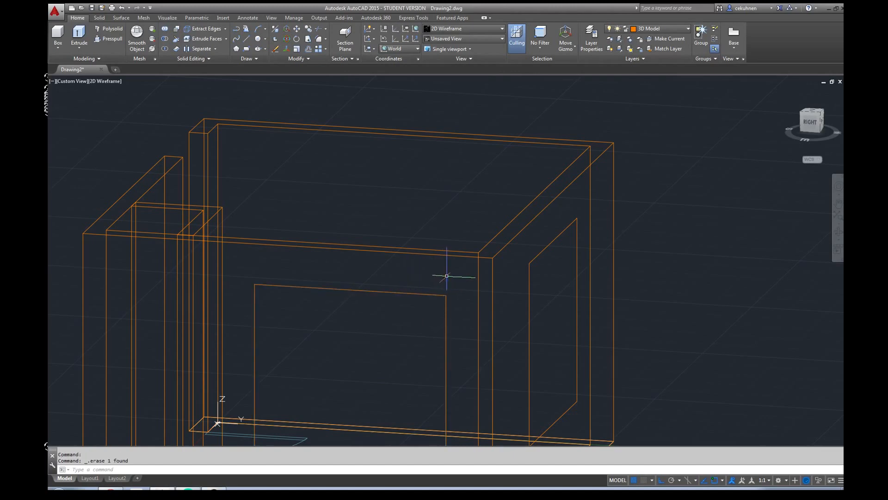
# Extrude the back wall's window rectangle 7" through the thickness of the wall as a solid.
pyautogui.scroll(-4, 457, 268)
pyautogui.scroll(-2, 473, 267)
pyautogui.moveTo(783, 90)
pyautogui.keyDown('shift'); pyautogui.mouseDown(button='middle')
pyautogui.moveTo(717, 143)
pyautogui.moveTo(459, 145)
pyautogui.moveTo(339, 157)
pyautogui.moveTo(702, 160)
pyautogui.moveTo(648, 151)
pyautogui.moveTo(258, 149)
pyautogui.moveTo(647, 160)
pyautogui.mouseUp(button='middle'); pyautogui.keyUp('shift')
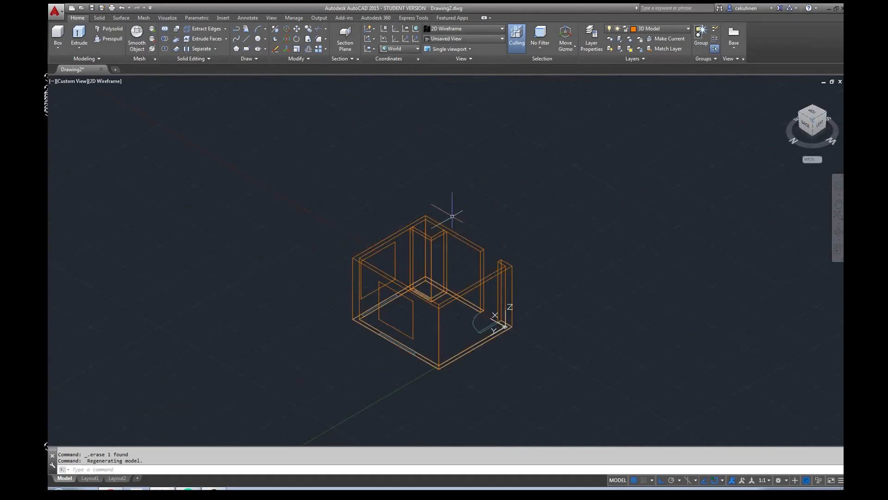
pyautogui.scroll(5, 452, 215)
pyautogui.scroll(-3, 441, 219)
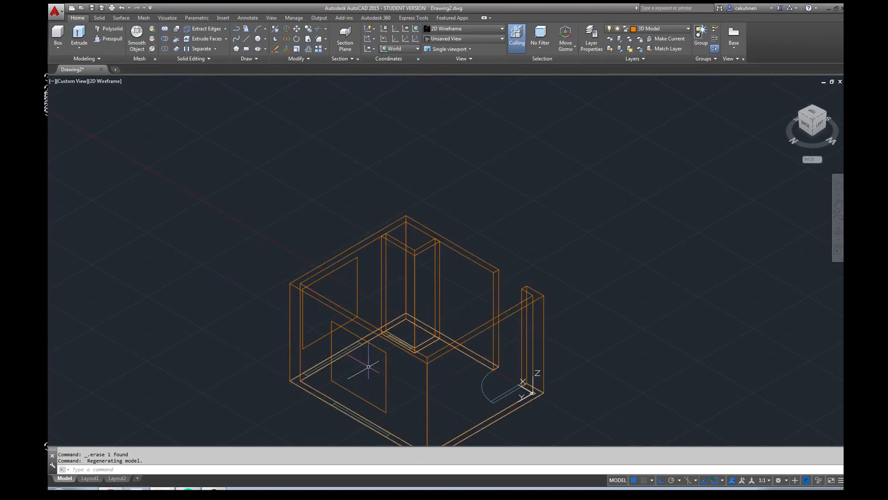
pyautogui.click(99, 18)
pyautogui.click(158, 29)
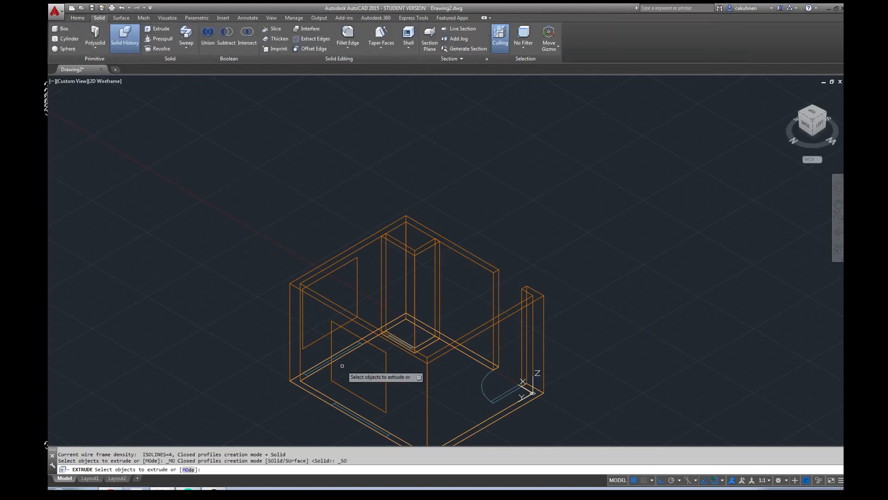
pyautogui.click(386, 380)
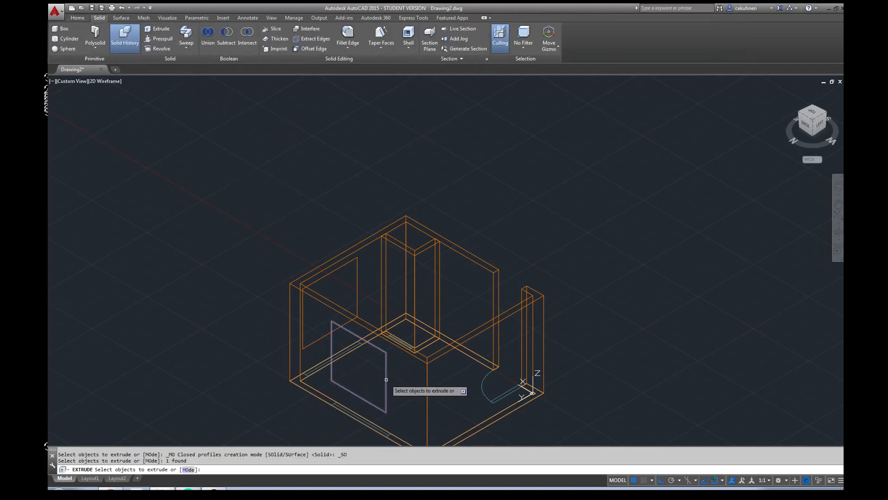
pyautogui.press('Return')
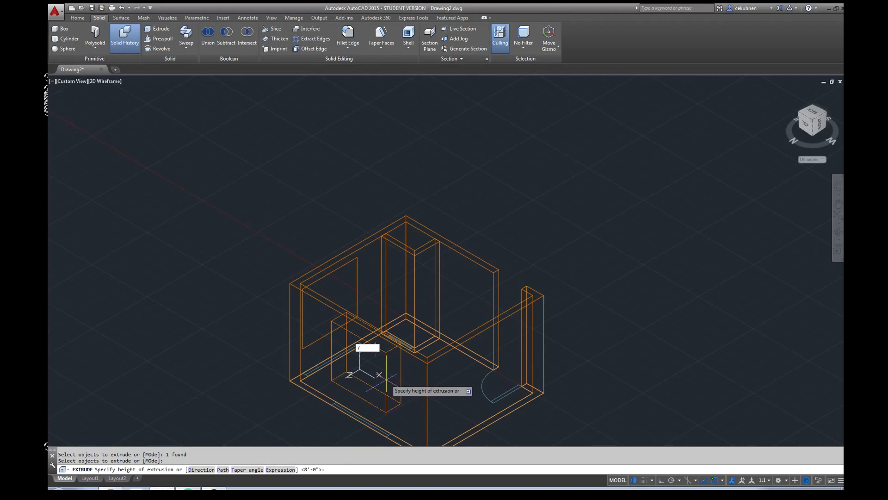
pyautogui.press('Return')
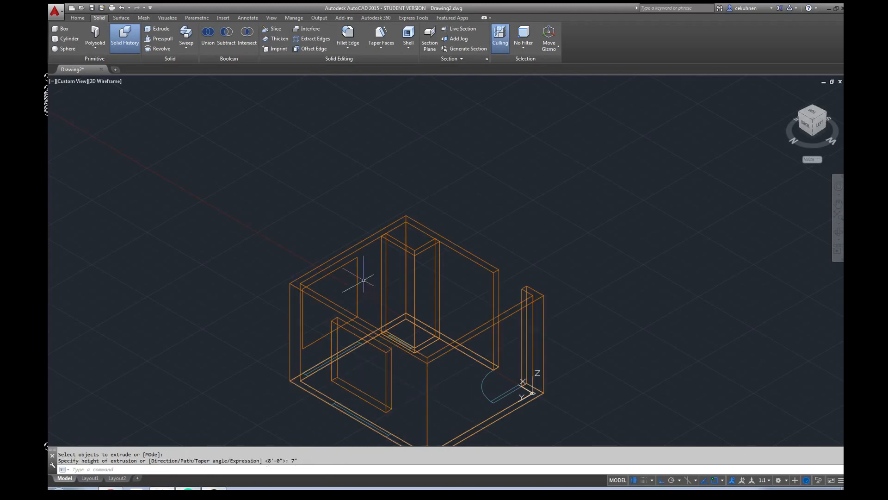
# Extrude the right wall's window rectangle 7" into the wall as a solid.
pyautogui.press('Return')
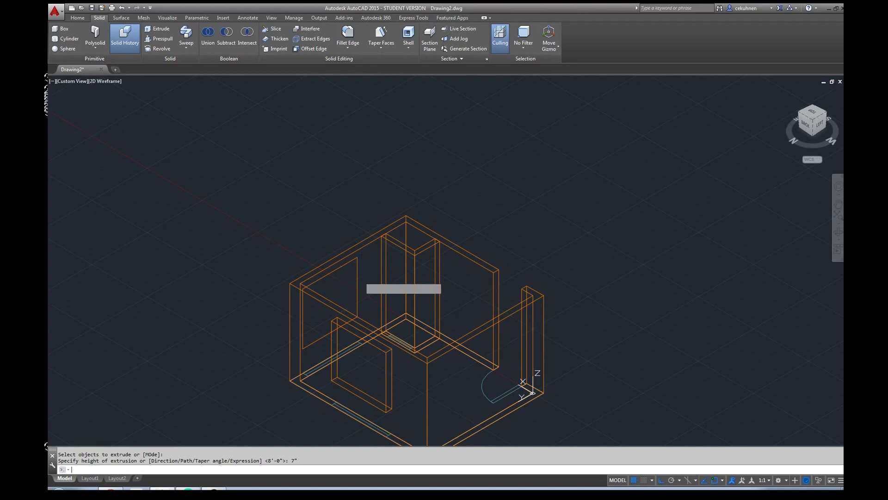
pyautogui.click(357, 274)
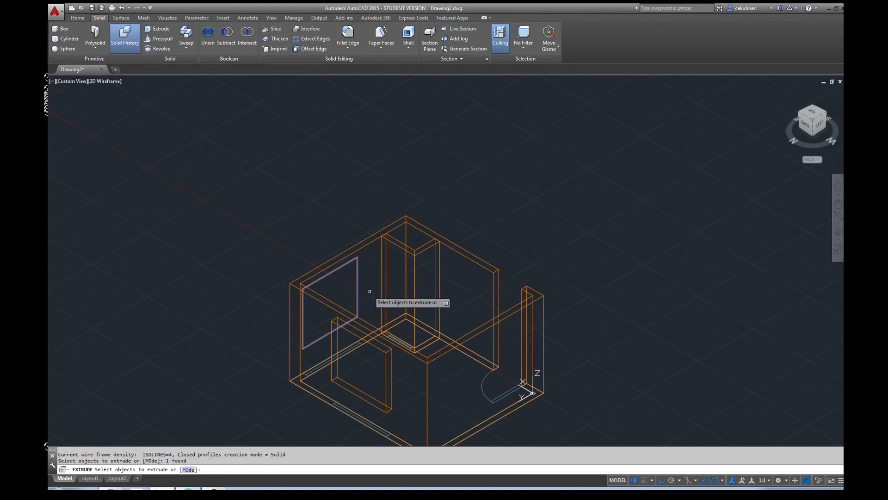
pyautogui.press('Return')
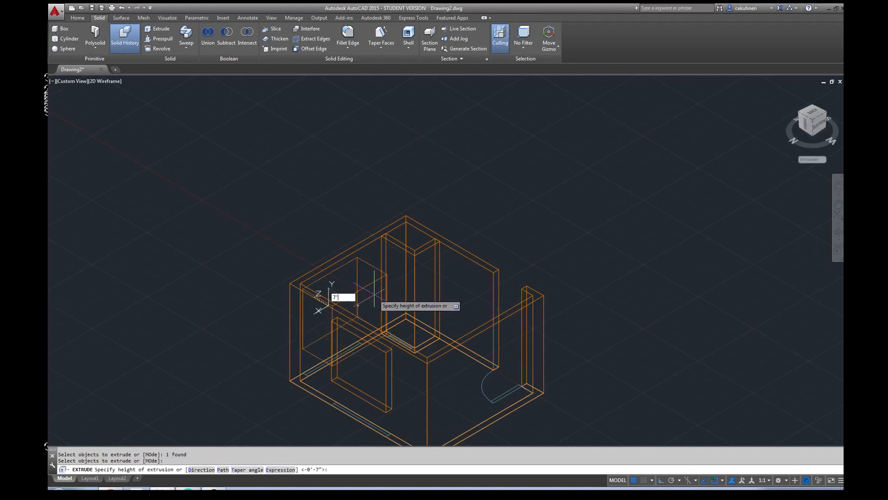
pyautogui.press('Return')
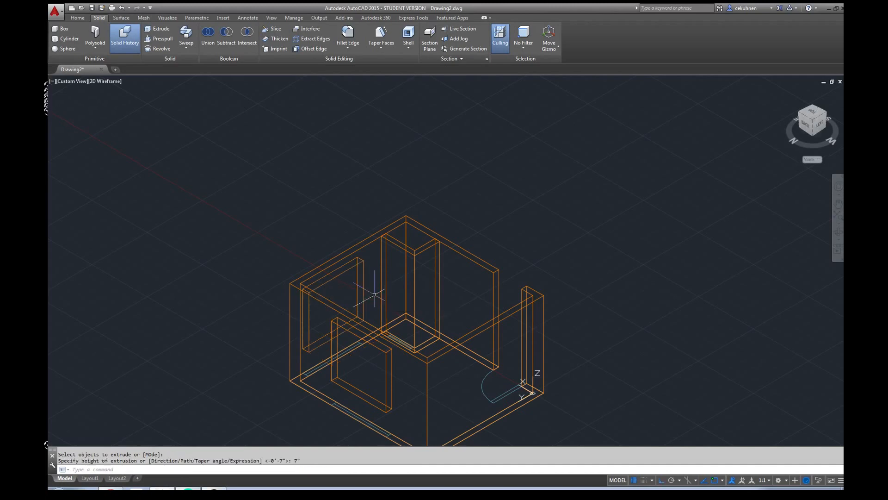
# Display the model in the Shaded visual style, viewed so that the inner faces of both window walls show.
pyautogui.click(106, 81)
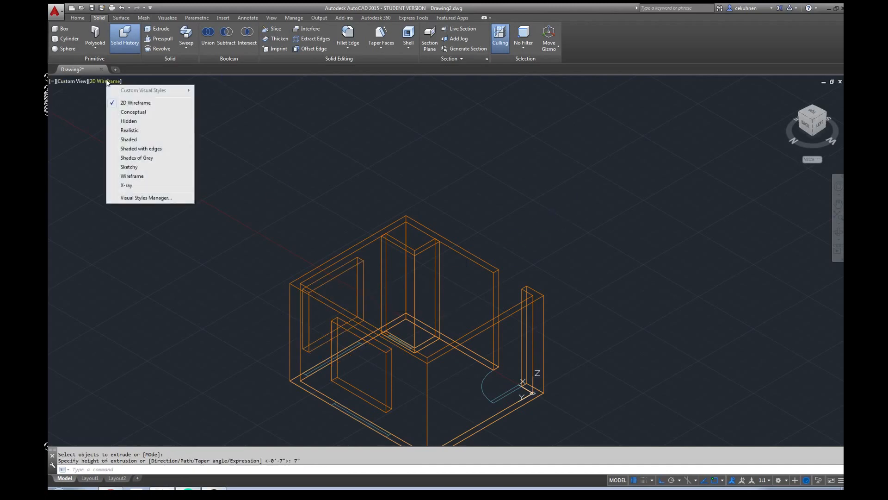
pyautogui.click(146, 139)
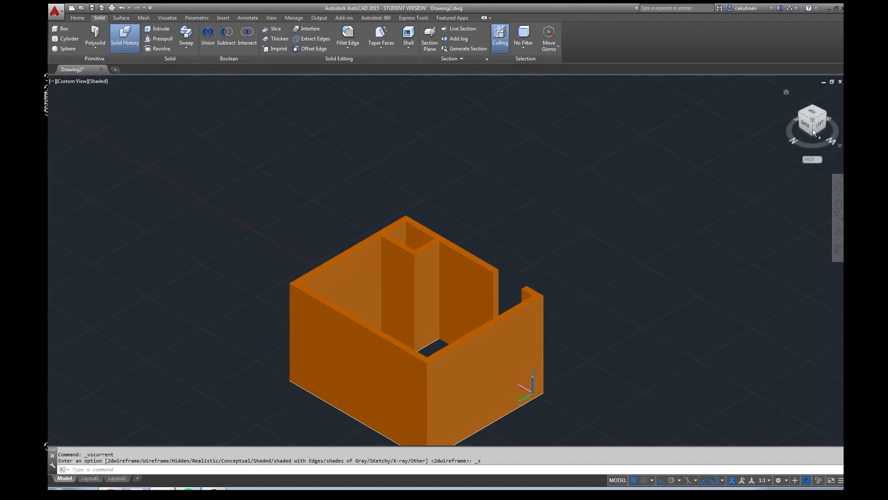
pyautogui.moveTo(813, 124)
pyautogui.mouseDown()
pyautogui.moveTo(617, 156)
pyautogui.moveTo(569, 175)
pyautogui.mouseUp()
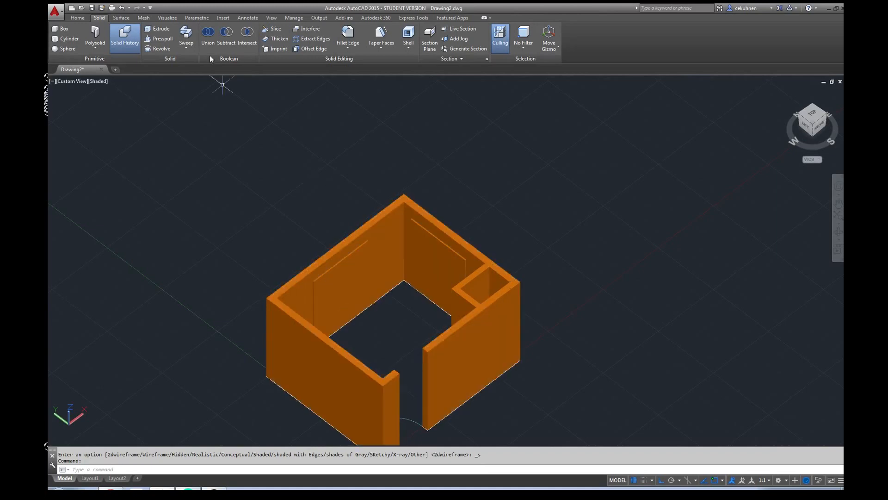
# Subtract the two extruded window solids from the room's wall solid to cut both window openings.
pyautogui.click(227, 35)
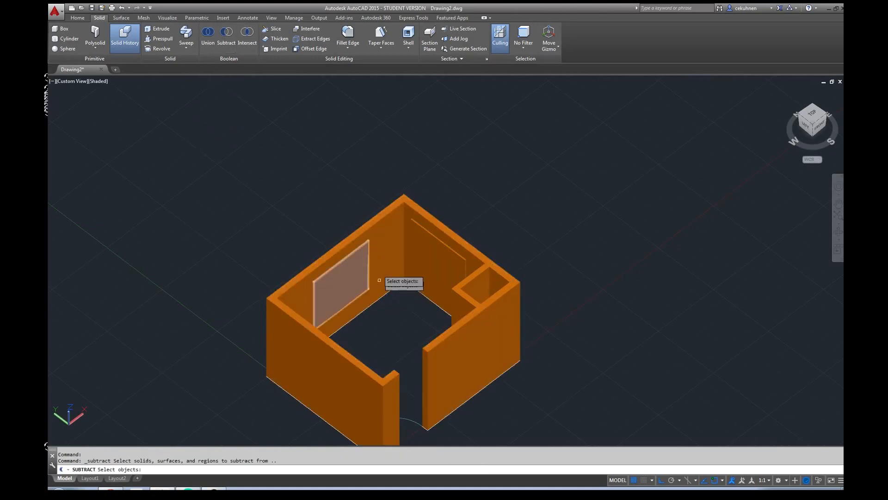
pyautogui.click(378, 245)
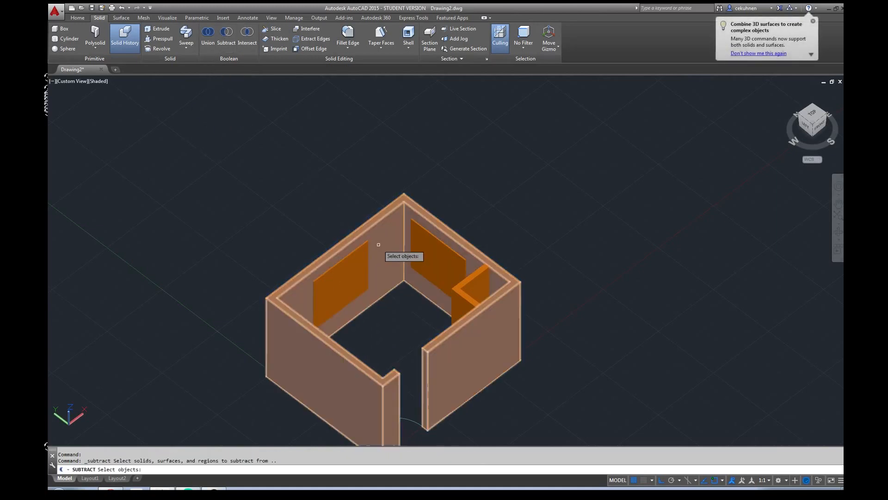
pyautogui.click(379, 243)
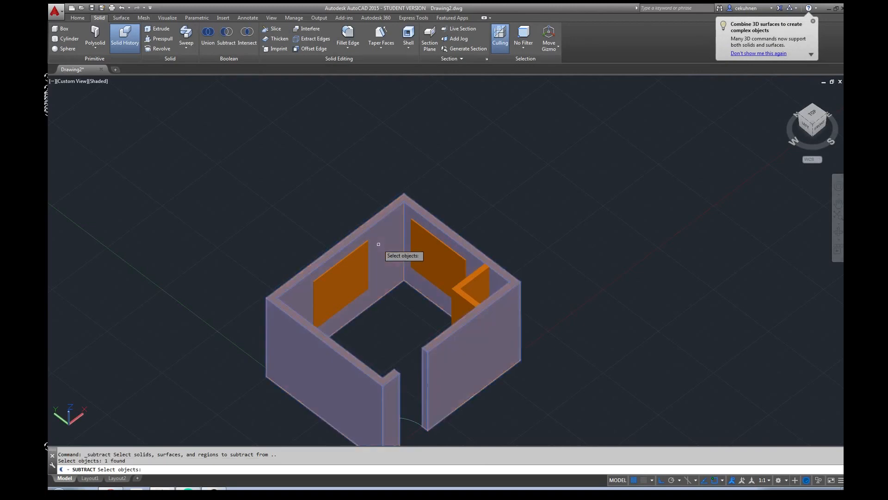
pyautogui.press('Return')
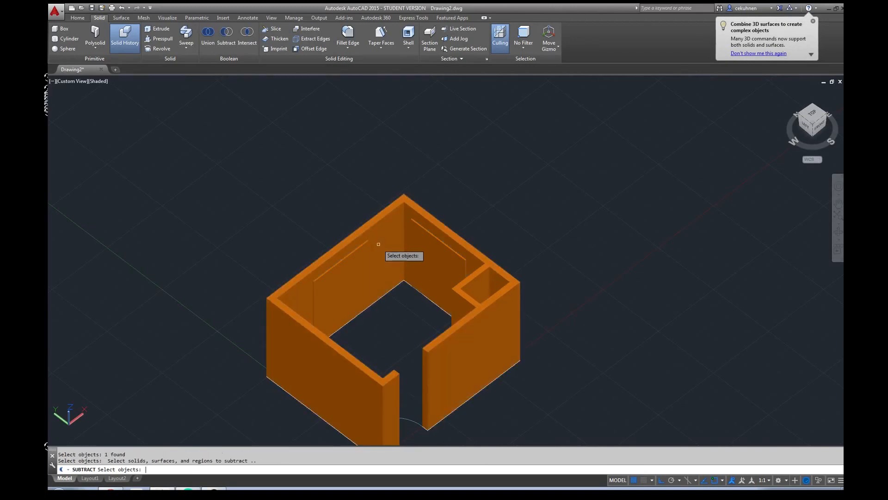
pyautogui.click(357, 273)
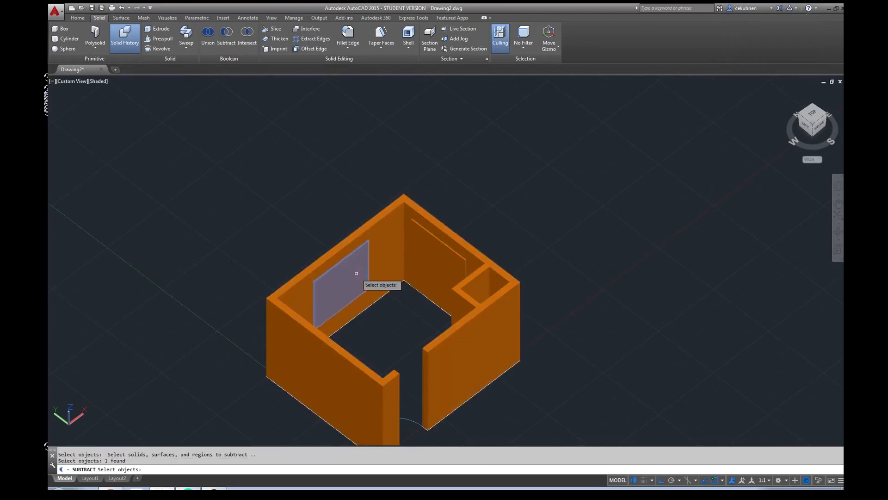
pyautogui.click(433, 265)
pyautogui.press('Return')
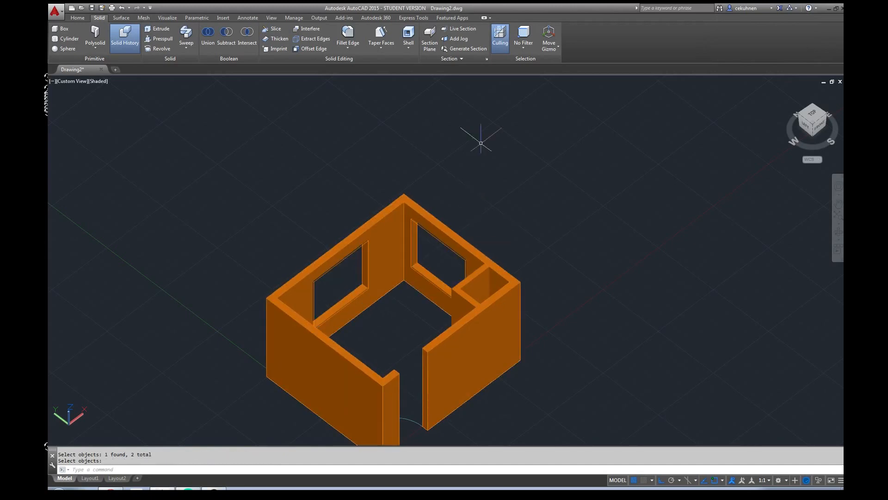
# Set the SHOWHIST system variable to 1, and restore it to 2.
pyautogui.moveTo(819, 125); pyautogui.dragTo(731, 164)
pyautogui.scroll(3, 354, 267)
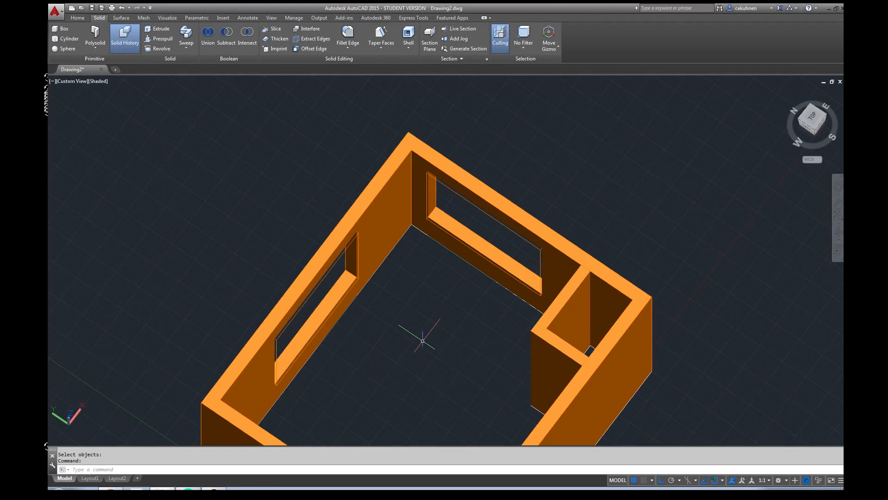
pyautogui.write('hist')
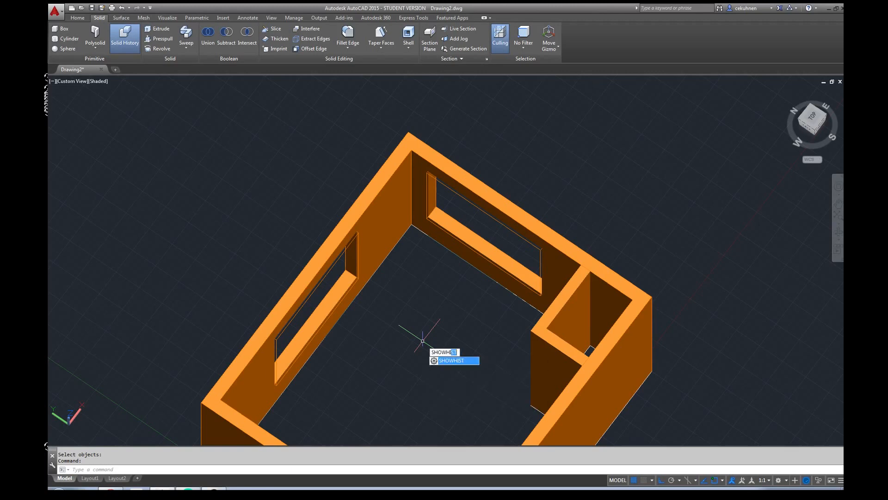
pyautogui.press('Return')
pyautogui.write('1')
pyautogui.press('Return')
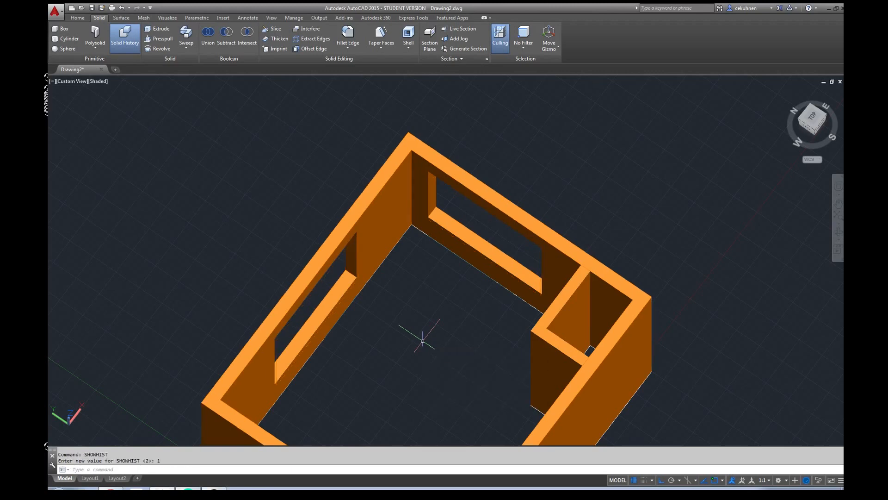
pyautogui.press('Return')
pyautogui.write('2')
pyautogui.press('Return')
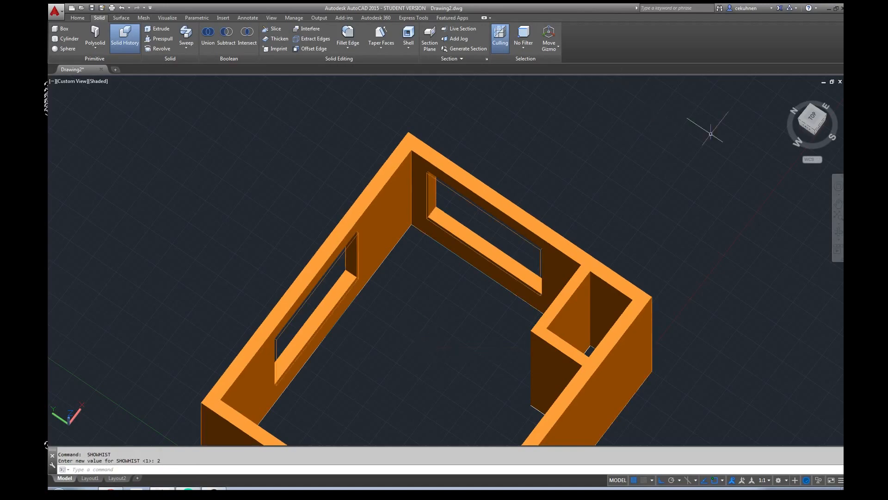
# Switch the viewport's visual style to 2D Wireframe, with the room viewed from the left side.
pyautogui.moveTo(808, 122)
pyautogui.keyDown('shift'); pyautogui.mouseDown(button='middle')
pyautogui.moveTo(446, 143)
pyautogui.moveTo(234, 141)
pyautogui.moveTo(46, 157)
pyautogui.mouseUp(button='middle'); pyautogui.keyUp('shift')
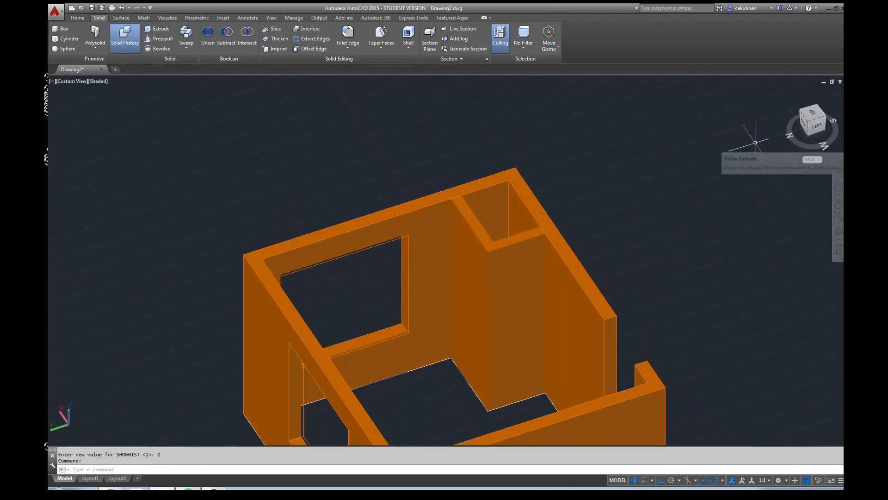
pyautogui.keyDown('shift'); pyautogui.moveTo(814, 132); pyautogui.dragTo(706, 131, button='middle'); pyautogui.keyUp('shift')
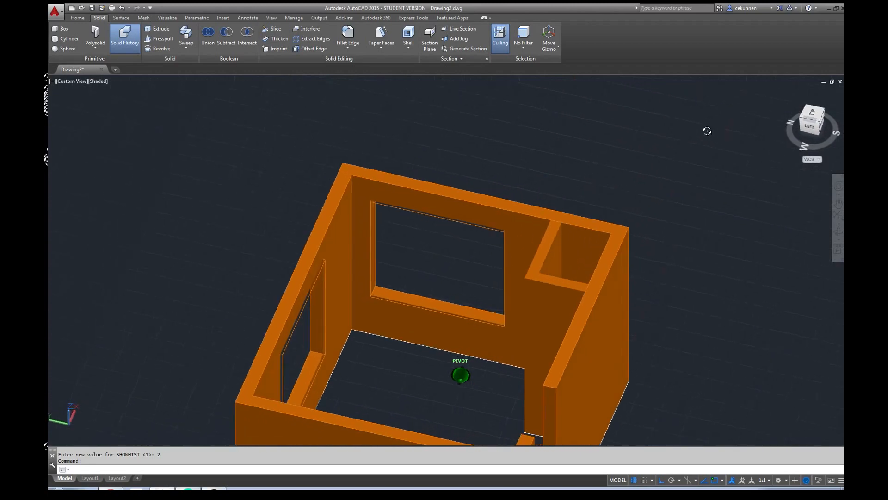
pyautogui.click(124, 43)
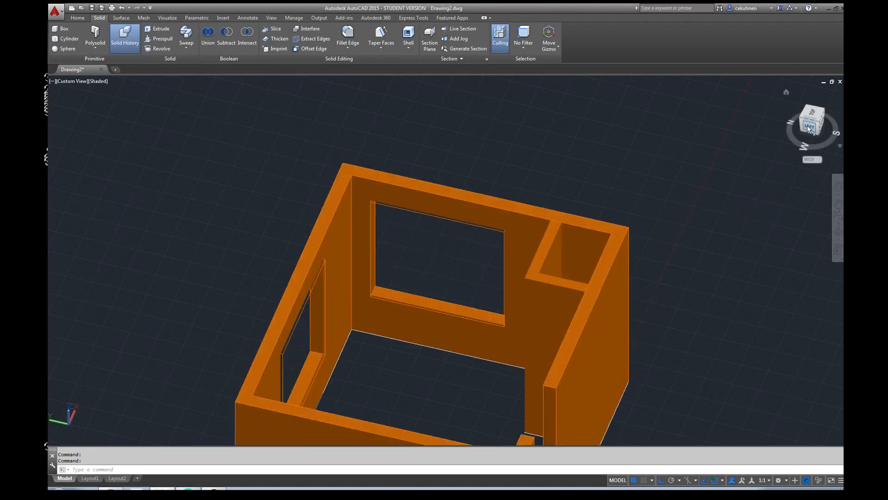
pyautogui.moveTo(810, 128); pyautogui.dragTo(820, 125)
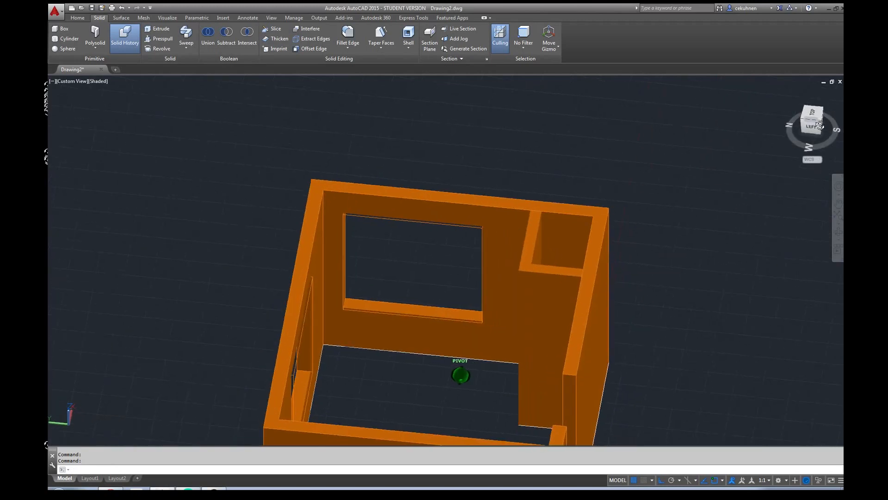
pyautogui.click(98, 82)
pyautogui.click(127, 103)
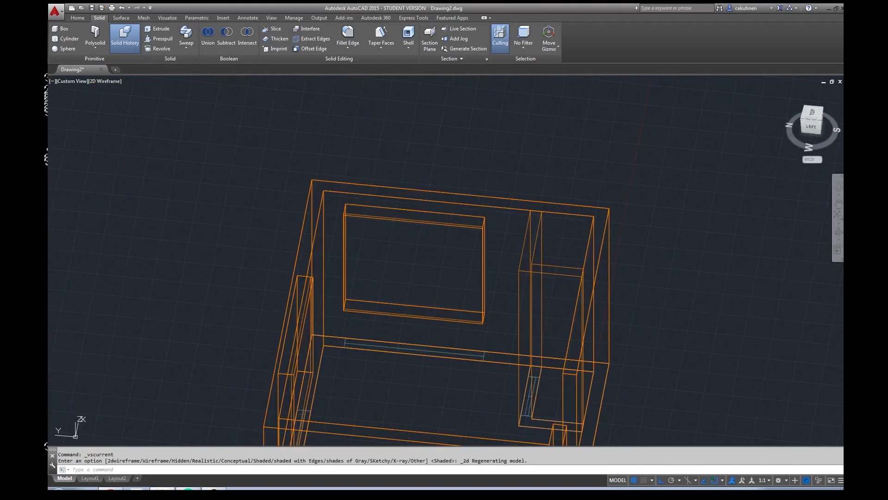
# Draw a line along the inner base edge of the window wall, from the closet partition to the room's opposite inside corner.
pyautogui.click(818, 116)
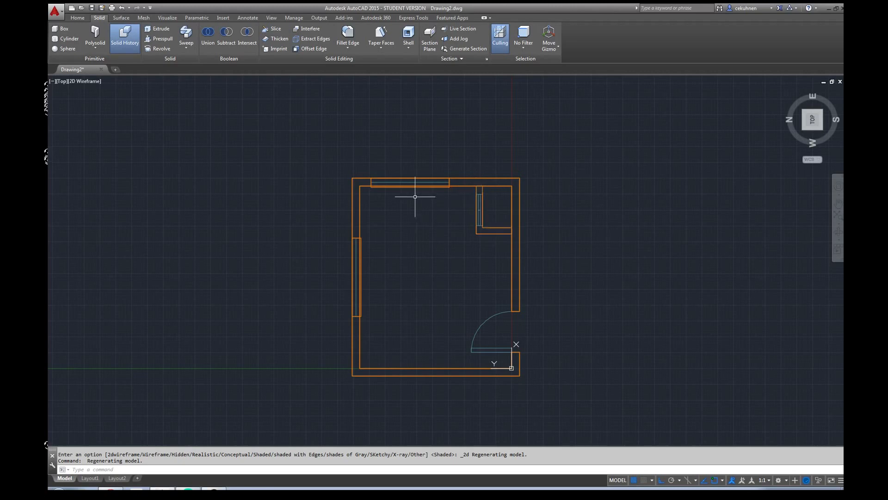
pyautogui.scroll(4, 417, 198)
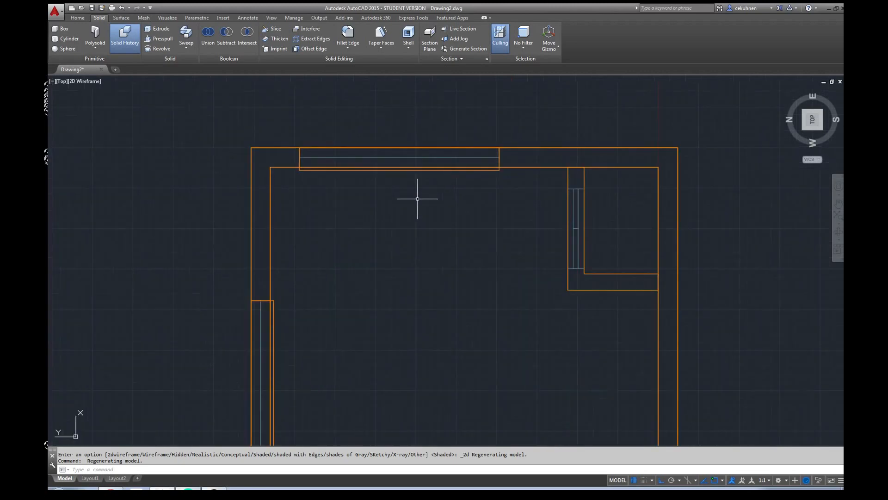
pyautogui.click(813, 130)
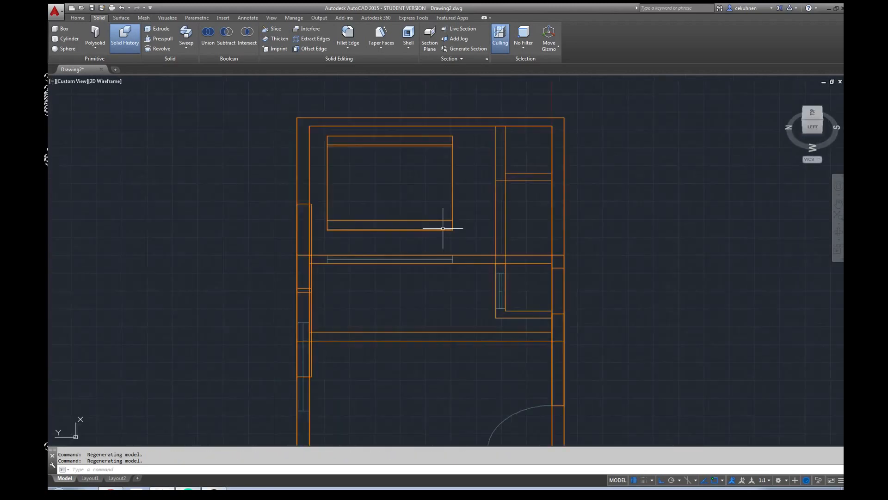
pyautogui.click(810, 121)
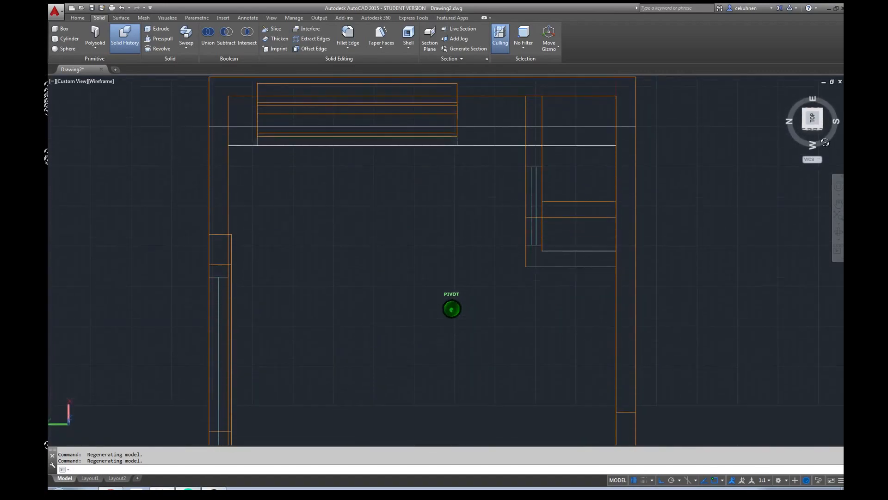
pyautogui.moveTo(809, 124); pyautogui.dragTo(818, 116)
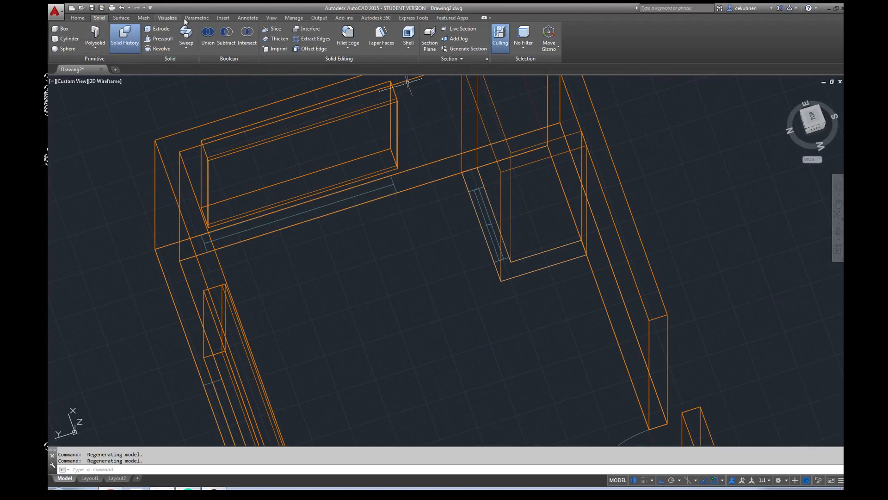
pyautogui.click(70, 18)
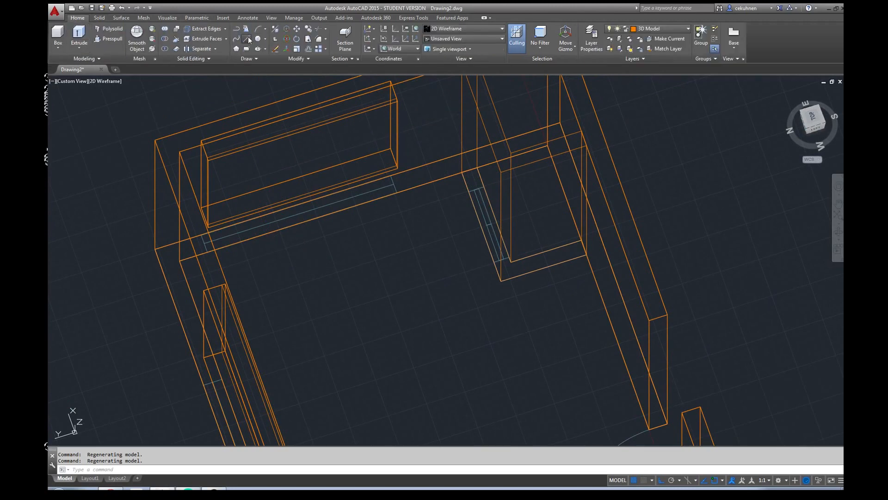
pyautogui.click(248, 40)
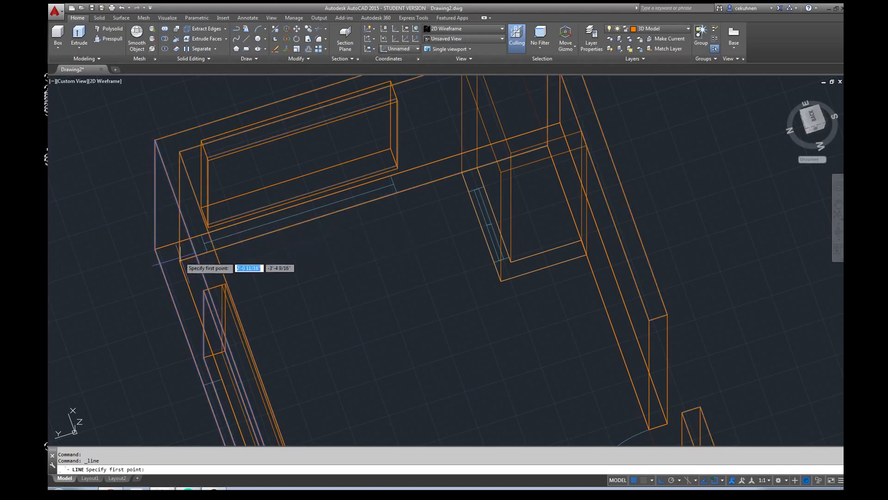
pyautogui.click(461, 173)
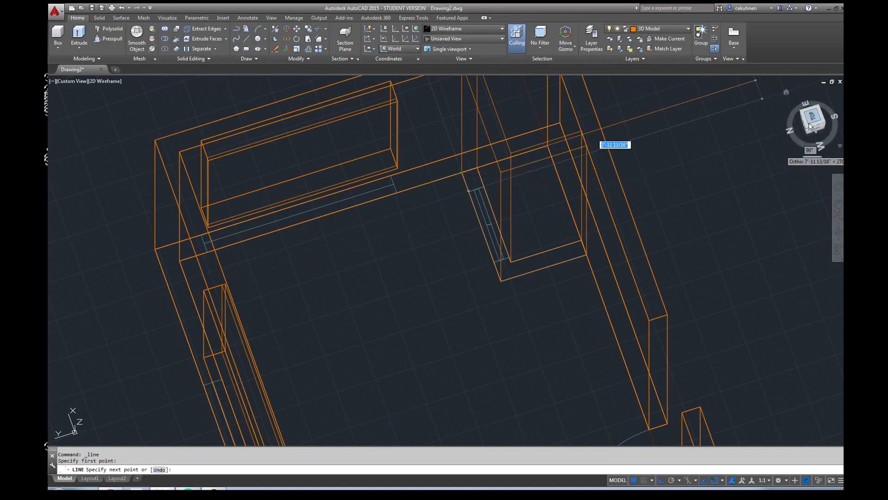
pyautogui.moveTo(810, 127); pyautogui.dragTo(762, 126)
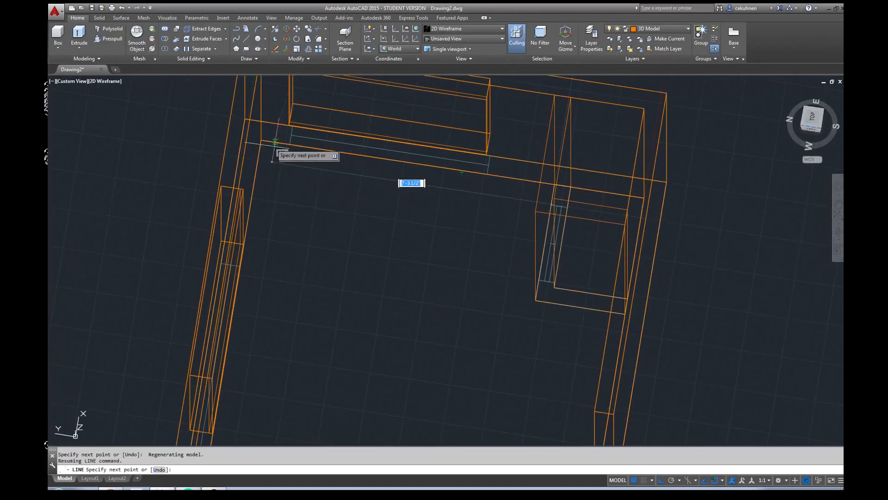
pyautogui.click(260, 139)
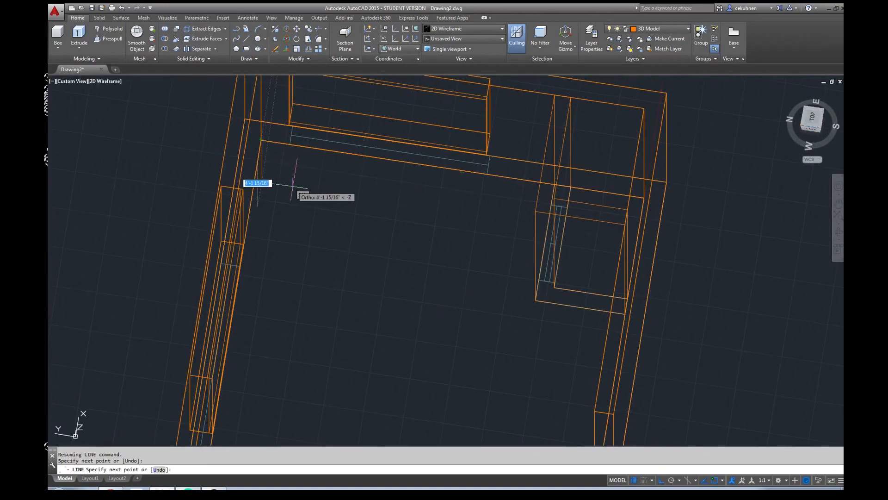
pyautogui.press('Return')
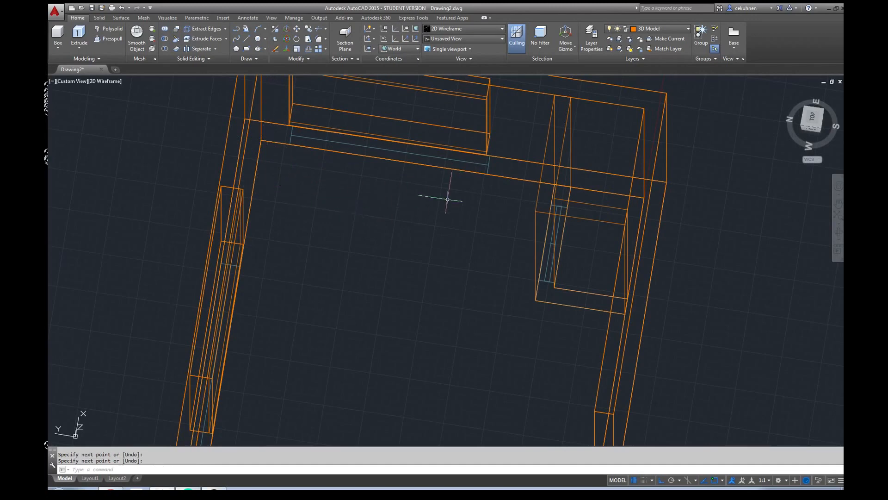
# Draw a vertical guide line upward from the midpoint of the wall's base line, and erase the base line.
pyautogui.click(482, 172)
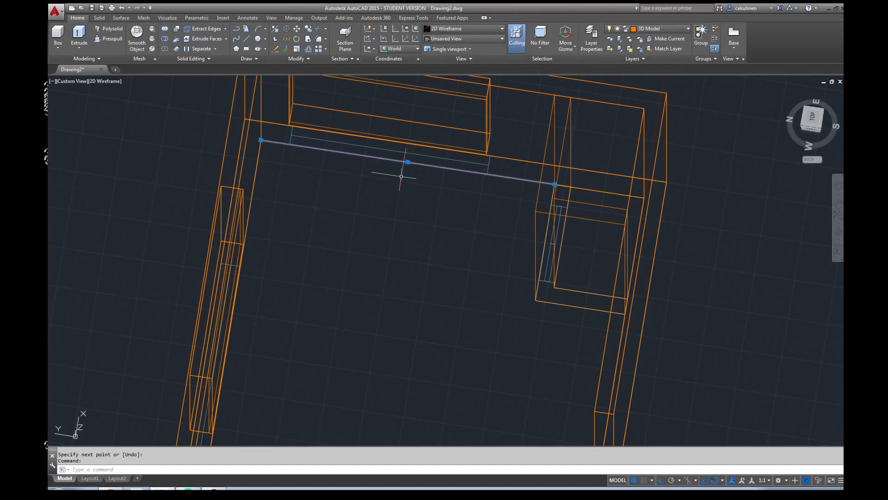
pyautogui.click(246, 39)
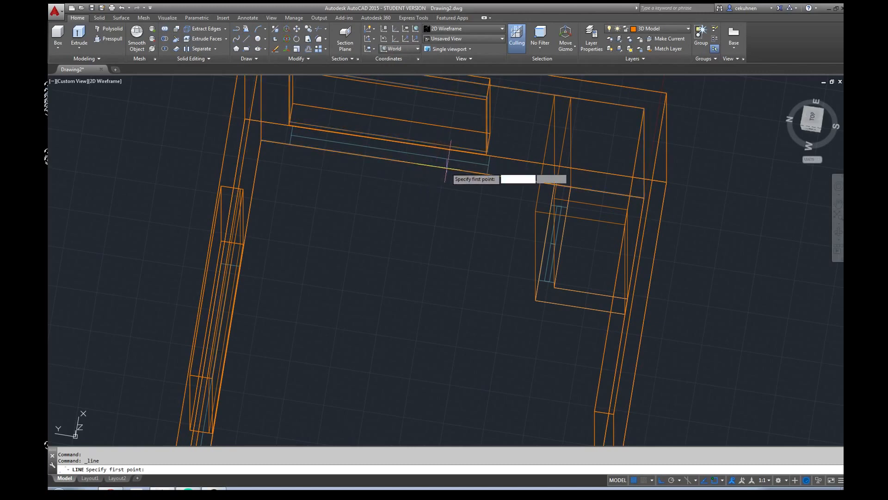
pyautogui.click(722, 482)
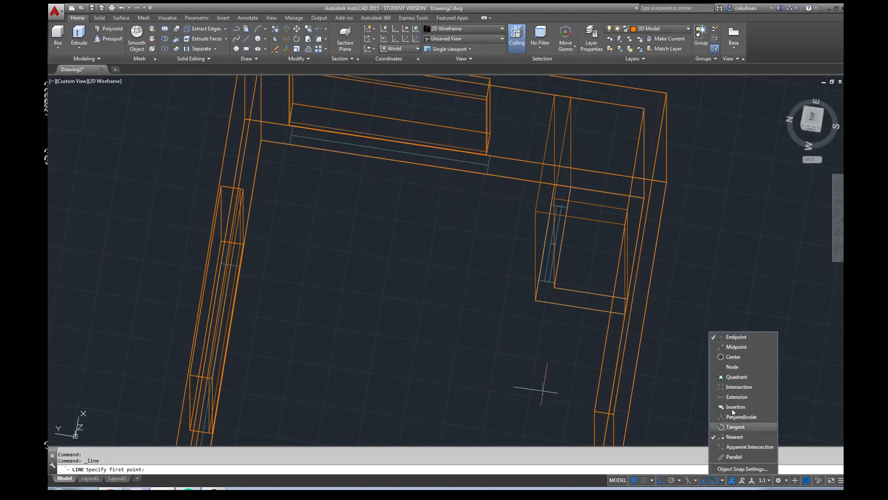
pyautogui.click(453, 195)
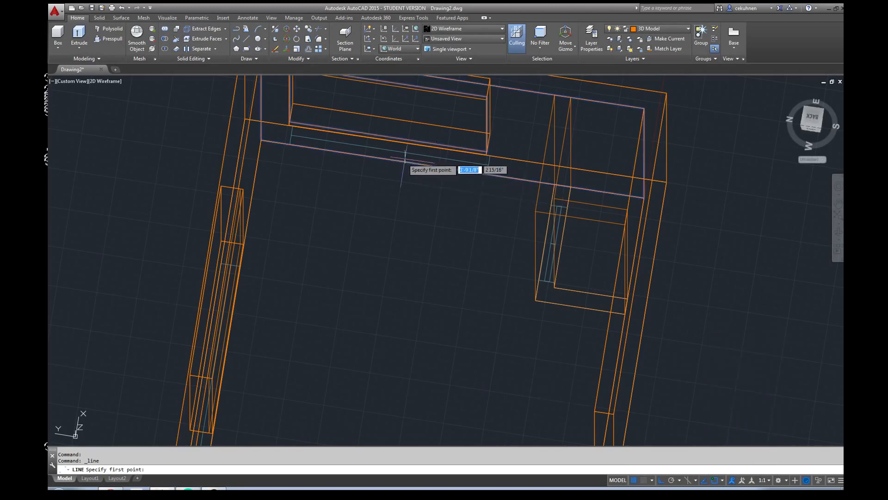
pyautogui.click(407, 163)
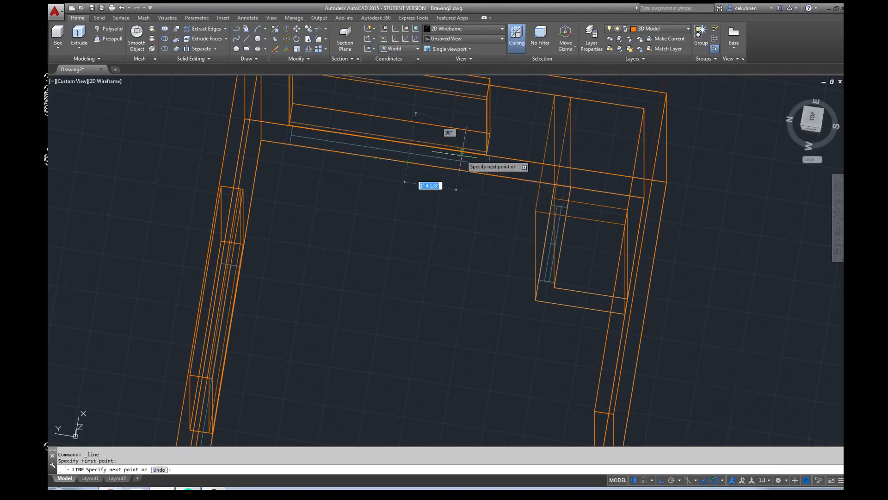
pyautogui.click(807, 116)
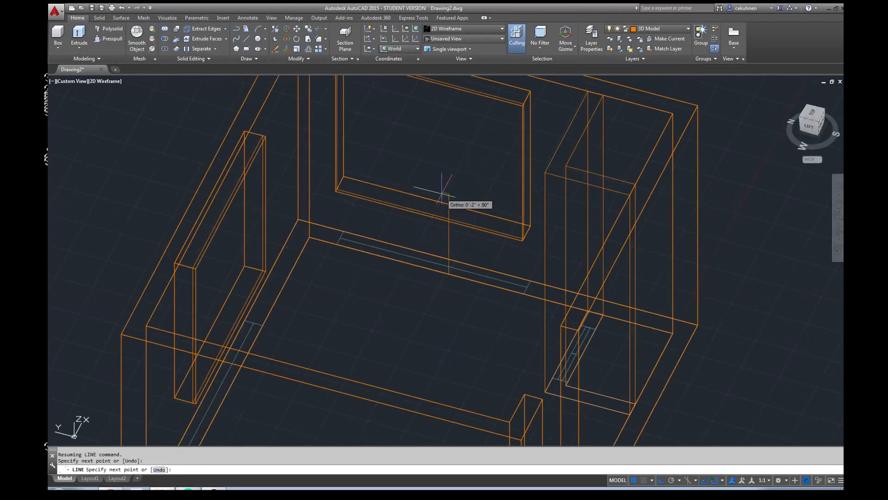
pyautogui.click(443, 191)
pyautogui.press('Escape')
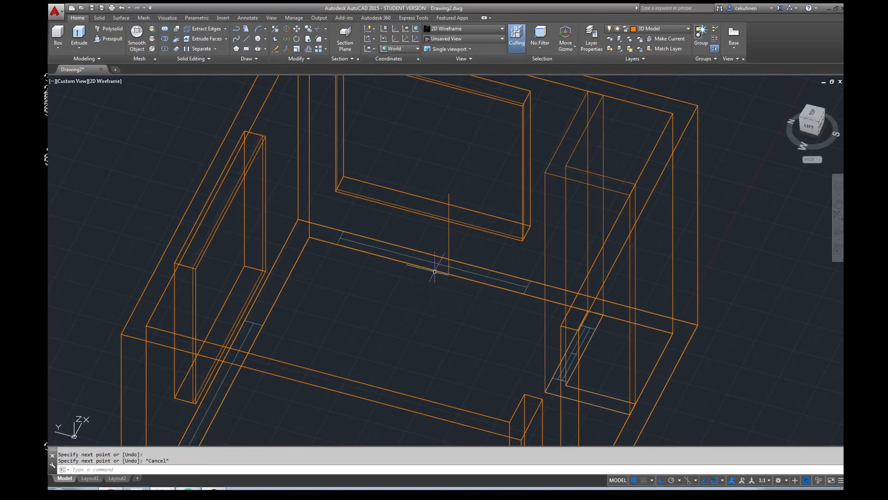
pyautogui.click(435, 270)
pyautogui.press('Delete')
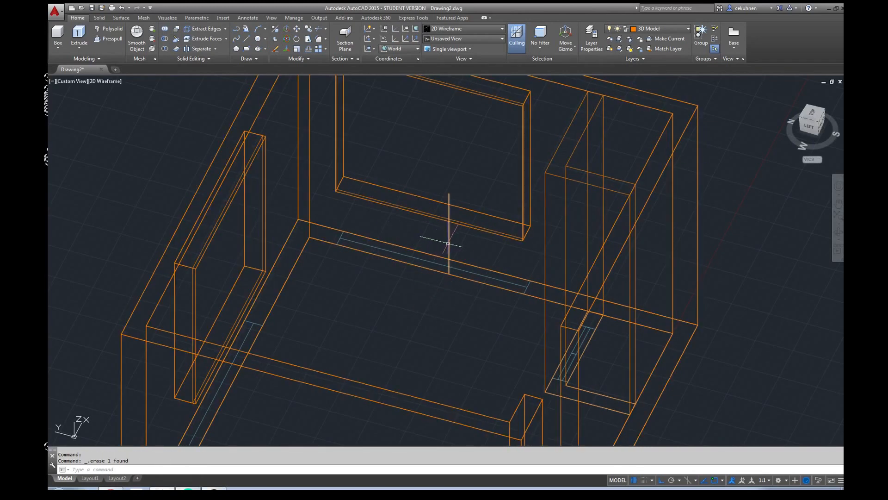
# Try narrowing the window opening behind the guide line by stretching one side of its subtracted solid, and undo the change.
pyautogui.click(806, 129)
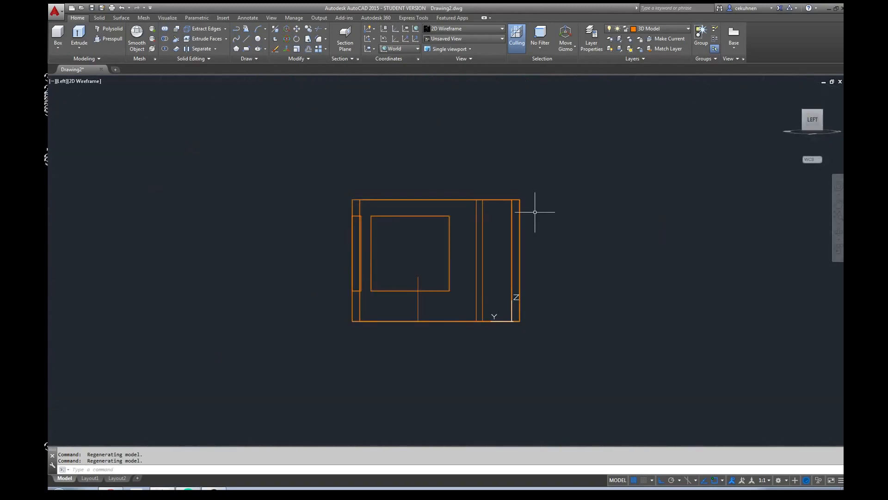
pyautogui.scroll(5, 458, 284)
pyautogui.scroll(-4, 750, 150)
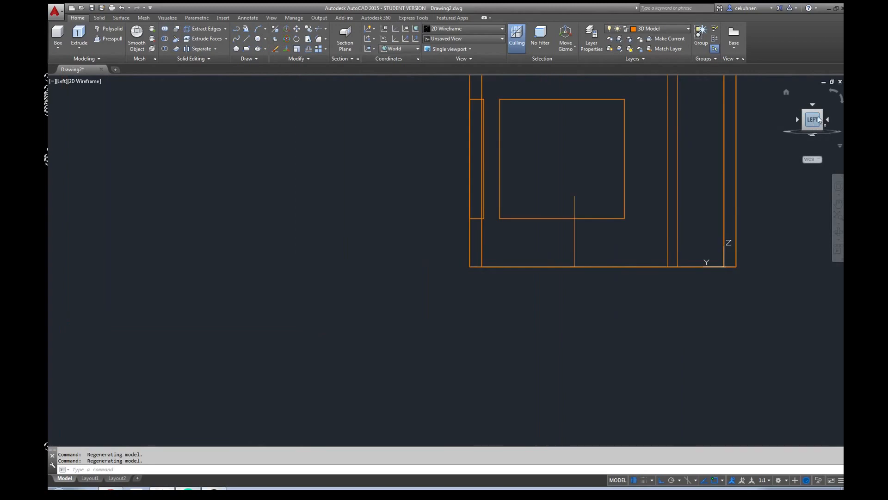
pyautogui.moveTo(819, 120)
pyautogui.mouseDown()
pyautogui.moveTo(785, 143)
pyautogui.moveTo(699, 149)
pyautogui.moveTo(314, 149)
pyautogui.moveTo(417, 159)
pyautogui.mouseUp()
pyautogui.scroll(3, 660, 275)
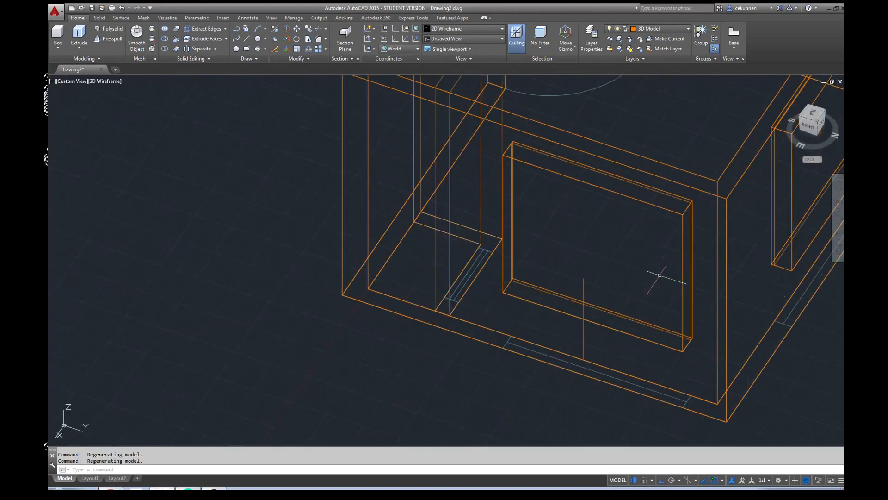
pyautogui.click(591, 321)
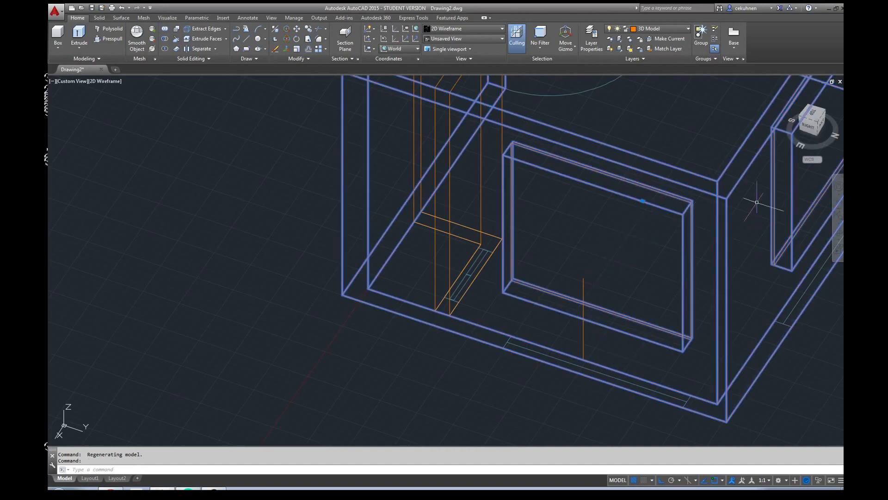
pyautogui.press('Escape')
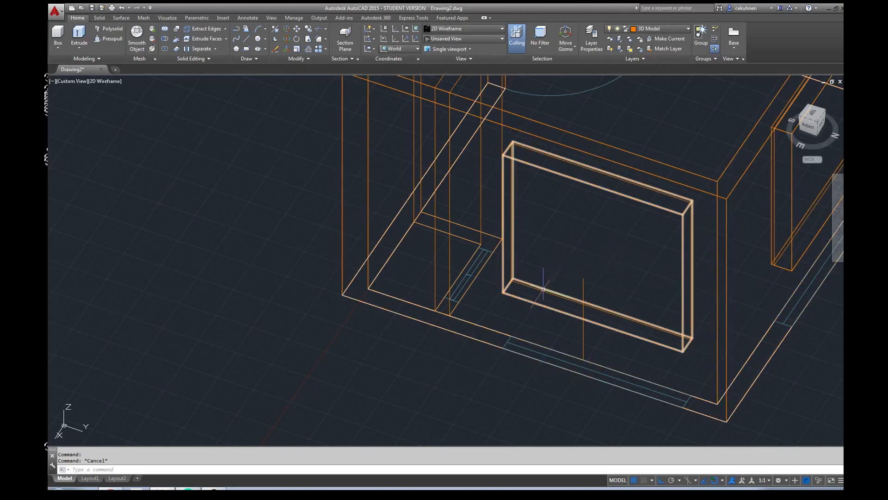
pyautogui.moveTo(543, 290)
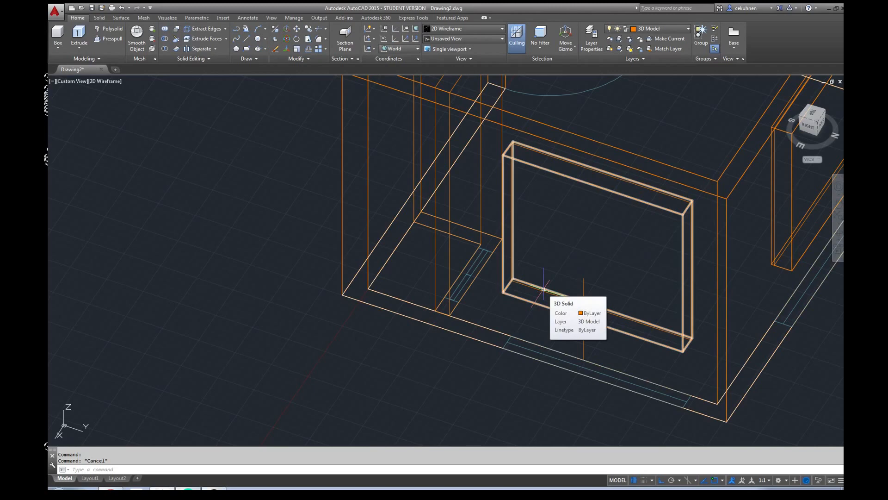
pyautogui.click(543, 289)
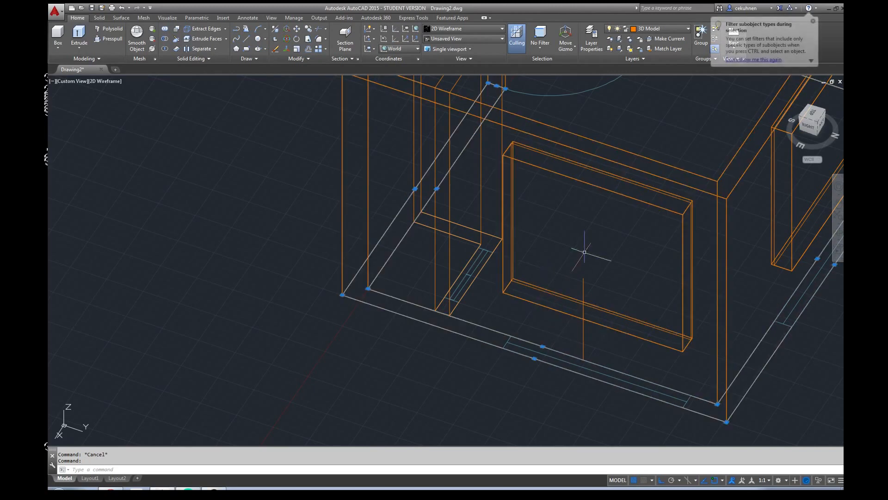
pyautogui.press('Escape')
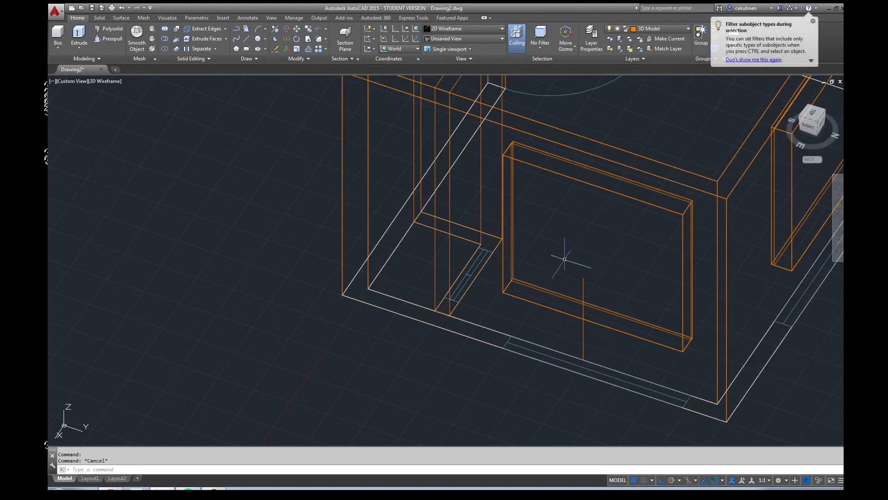
pyautogui.click(533, 283)
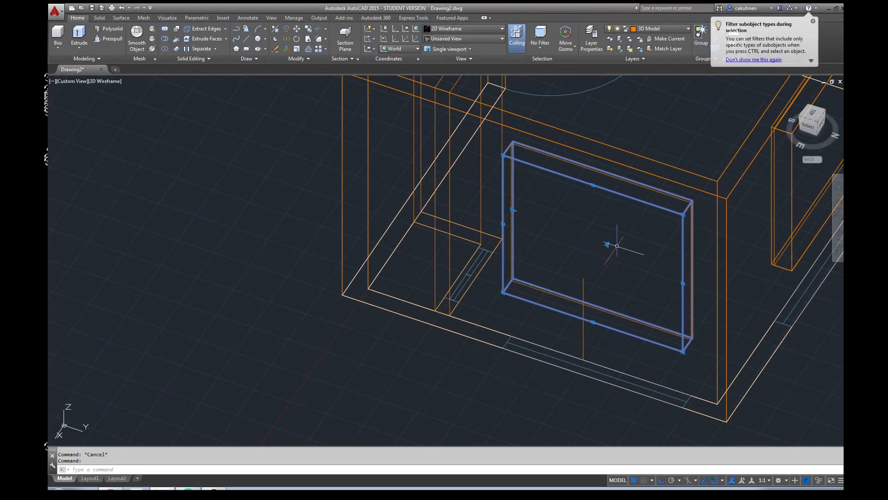
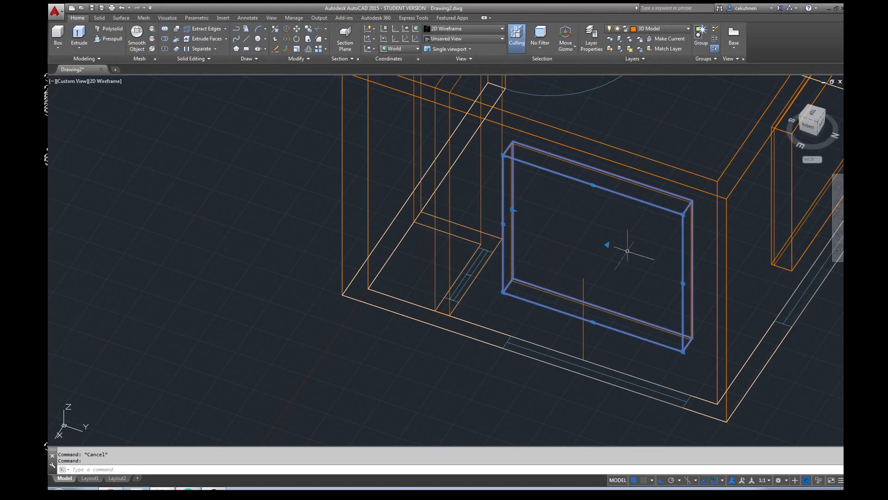
pyautogui.click(682, 283)
pyautogui.click(636, 268)
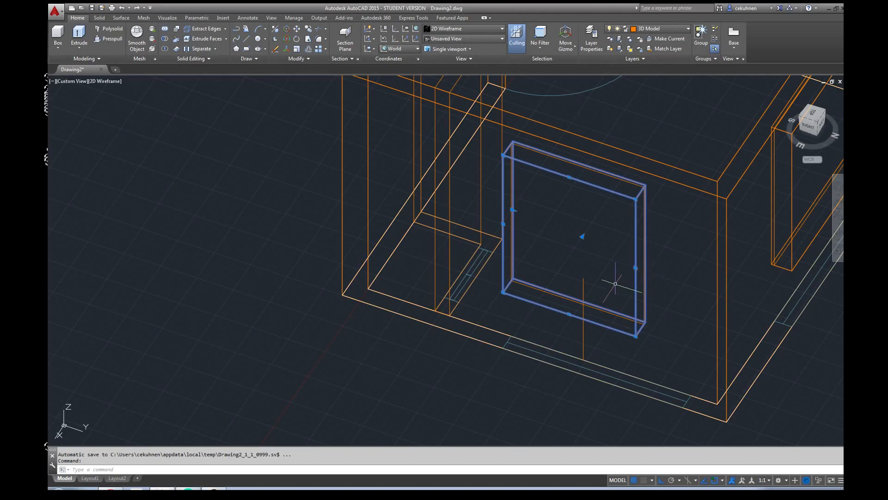
pyautogui.hotkey('ctrl', 'z')
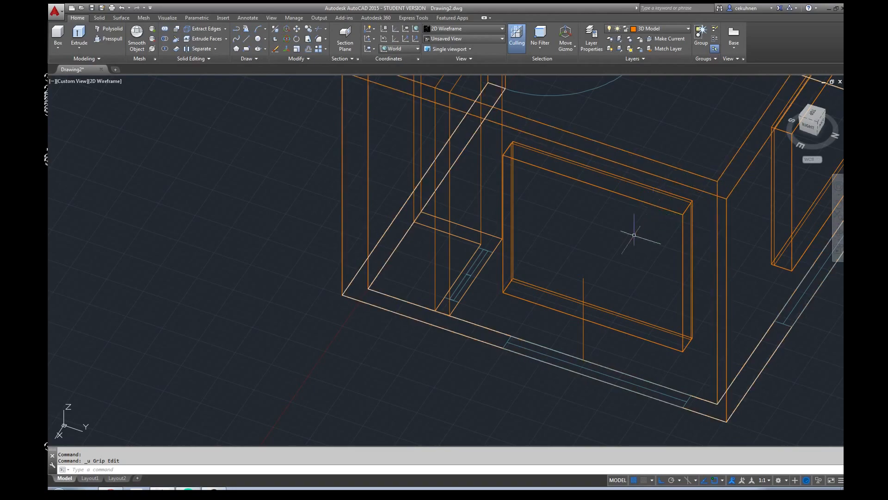
# Move the window's subtracted solid from its bottom edge's midpoint onto the vertical guide line to centre the opening on the wall segment.
pyautogui.click(522, 280)
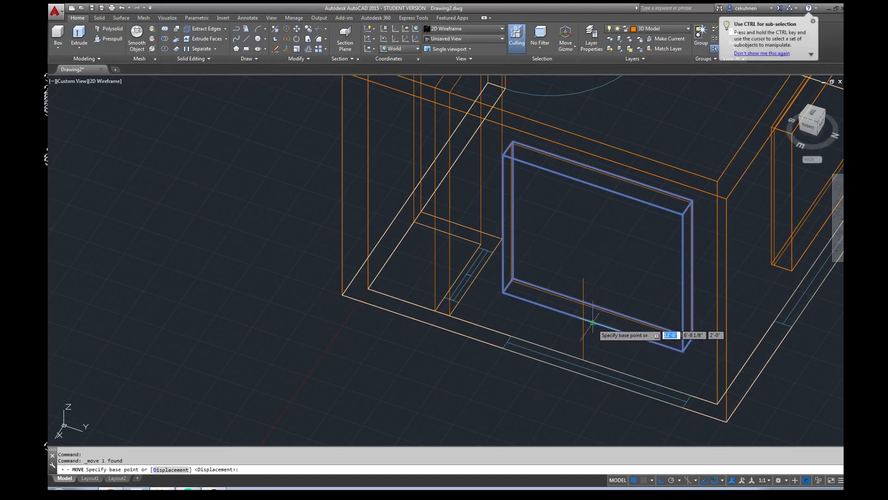
pyautogui.click(593, 323)
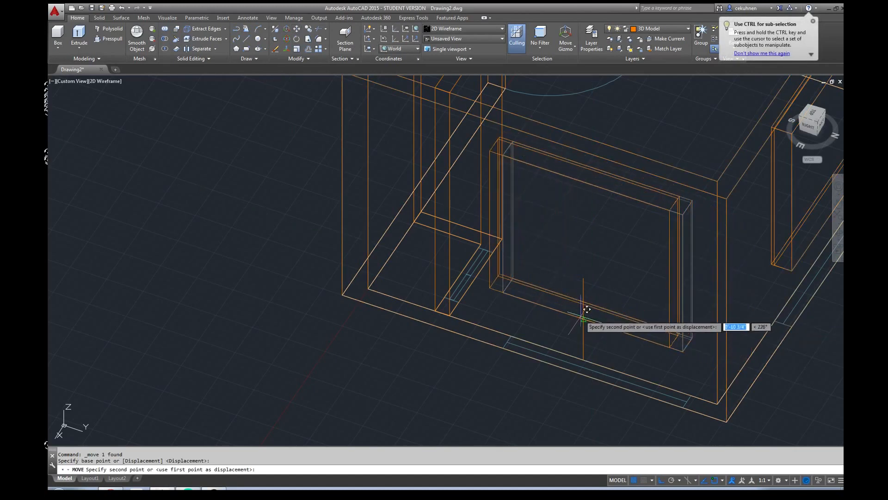
pyautogui.click(807, 126)
pyautogui.scroll(4, 474, 283)
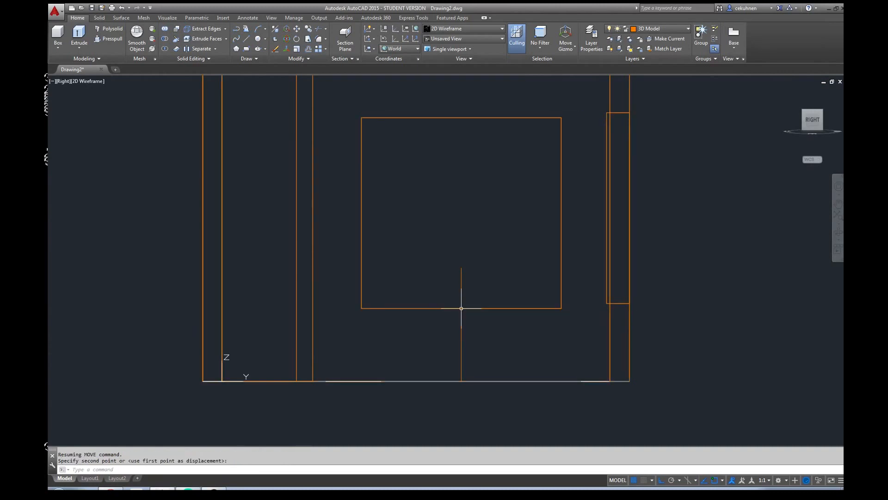
pyautogui.moveTo(810, 122); pyautogui.dragTo(702, 123)
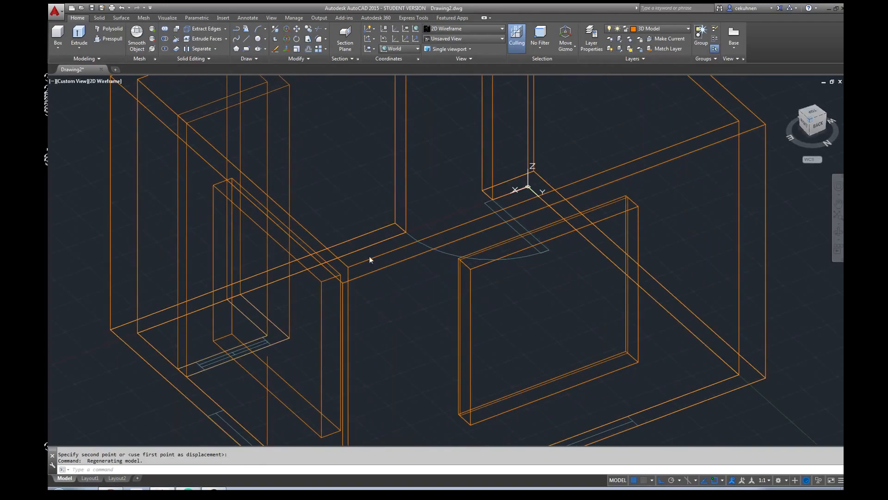
# Inspect the window openings in the Shaded visual style from an orbited view, and undo back to the original 2D Wireframe view.
pyautogui.scroll(-2, 344, 111)
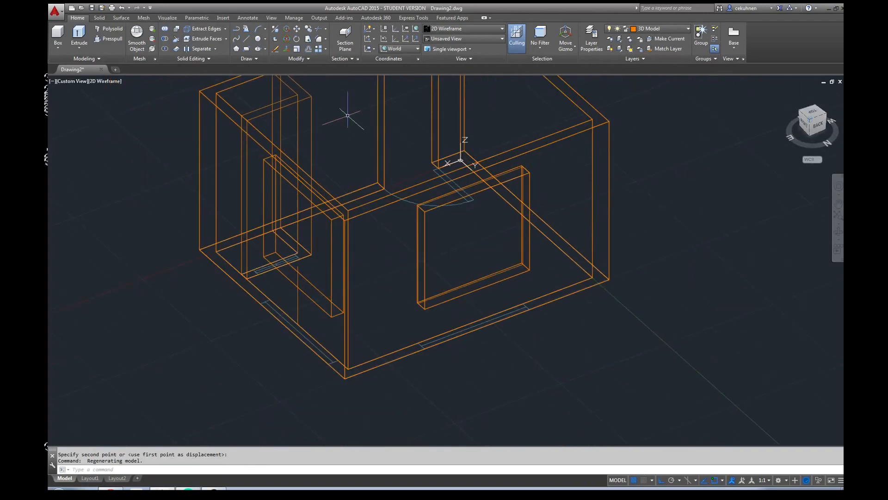
pyautogui.click(108, 81)
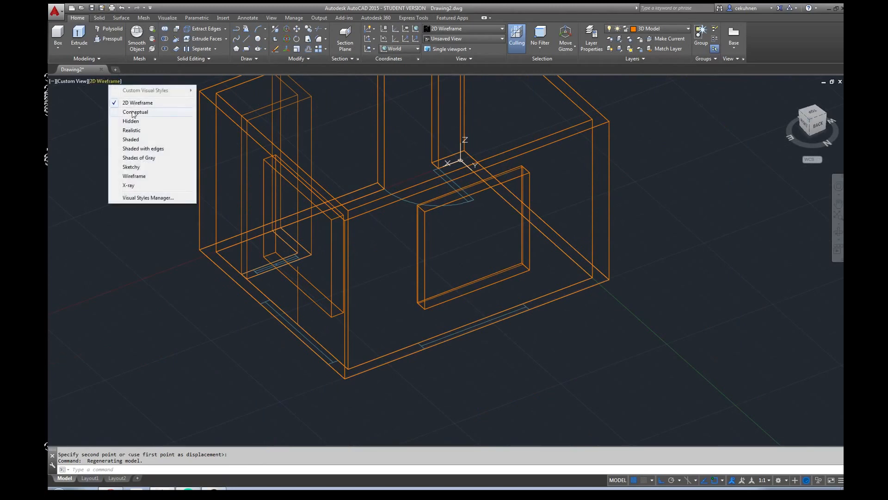
pyautogui.click(131, 140)
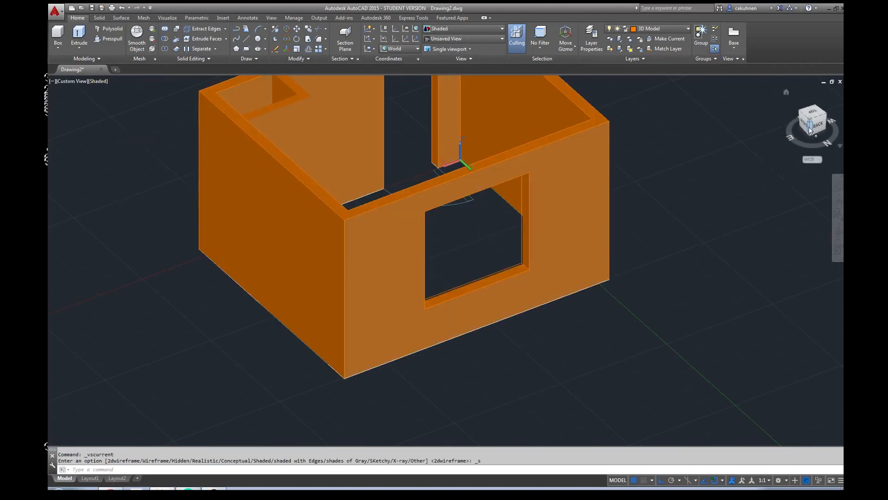
pyautogui.keyDown('shift'); pyautogui.moveTo(371, 182); pyautogui.dragTo(645, 136, button='middle'); pyautogui.keyUp('shift')
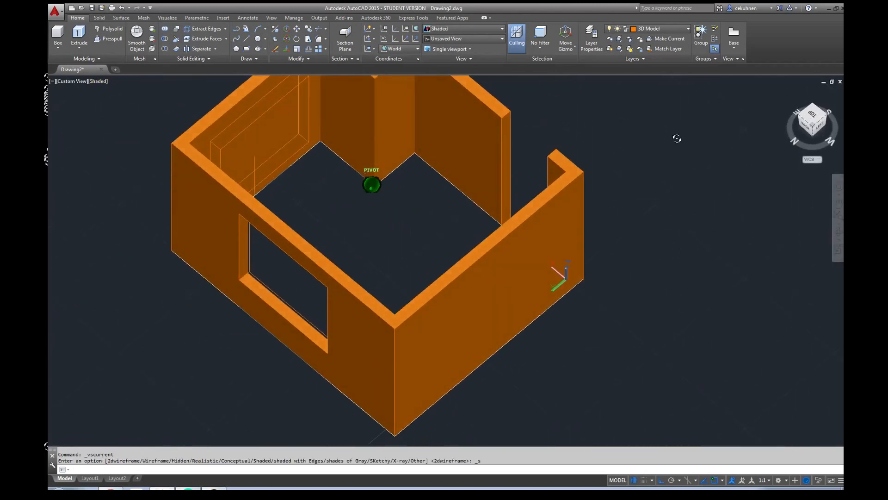
pyautogui.hotkey('ctrl', 'z')
pyautogui.hotkey('ctrl', 'z')
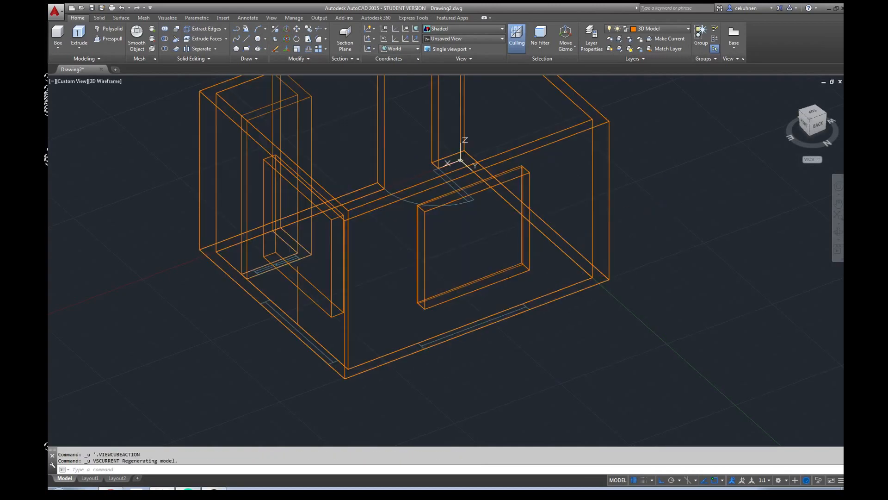
# Draw a polyline from the guide line's base straight across the wall thickness to the outer base edge, with the Perpendicular object snap enabled.
pyautogui.scroll(2, 280, 322)
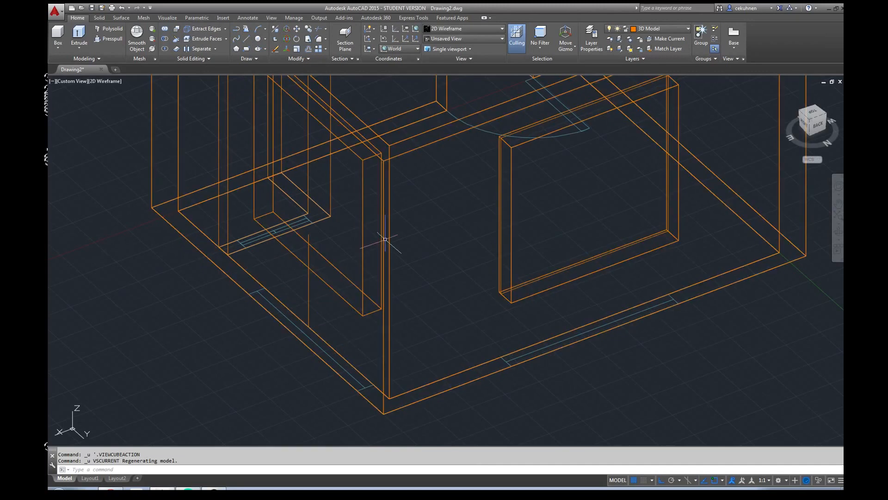
pyautogui.click(361, 216)
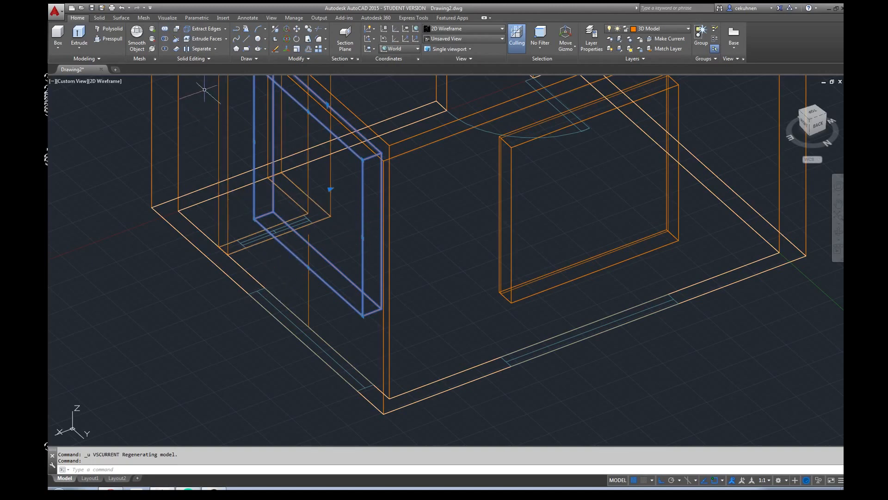
pyautogui.click(238, 39)
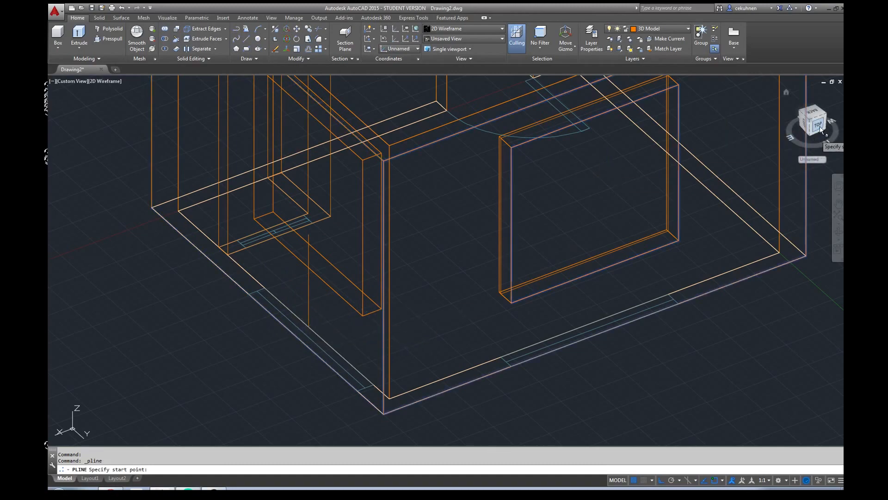
pyautogui.keyDown('shift'); pyautogui.moveTo(657, 153); pyautogui.dragTo(593, 200, button='middle'); pyautogui.keyUp('shift')
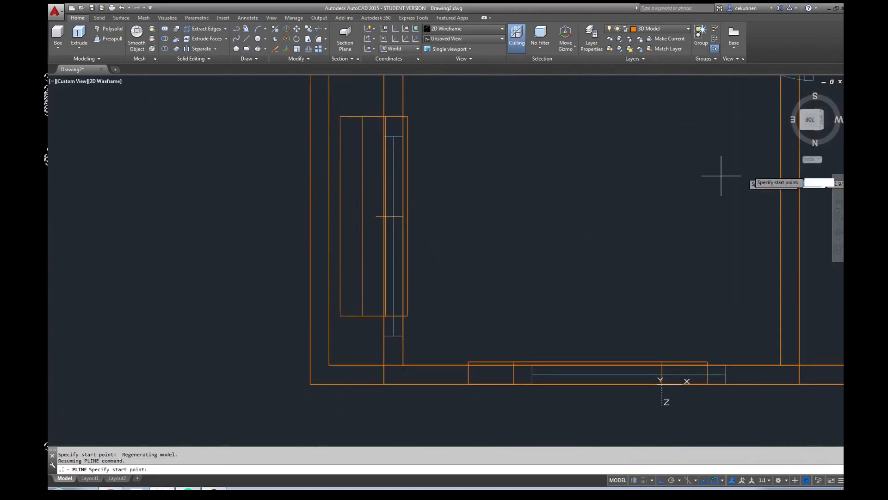
pyautogui.click(811, 119)
pyautogui.moveTo(819, 128); pyautogui.dragTo(827, 96)
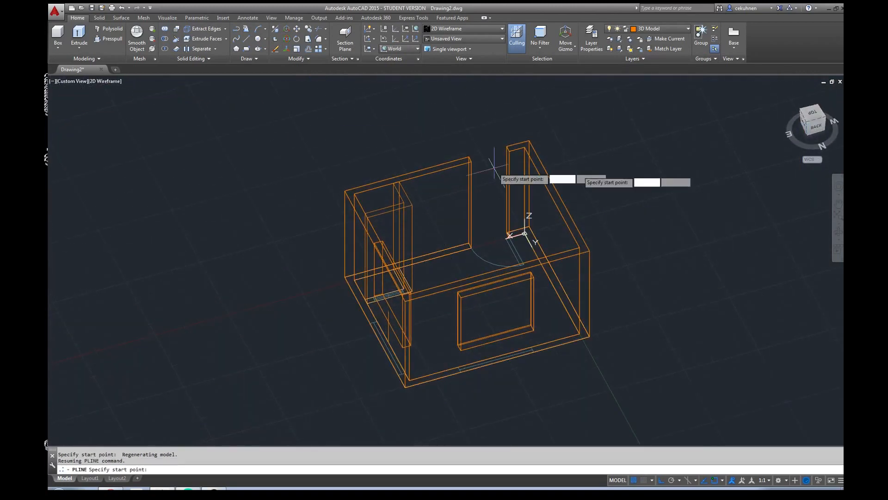
pyautogui.moveTo(819, 126); pyautogui.dragTo(421, 270)
pyautogui.scroll(6, 403, 282)
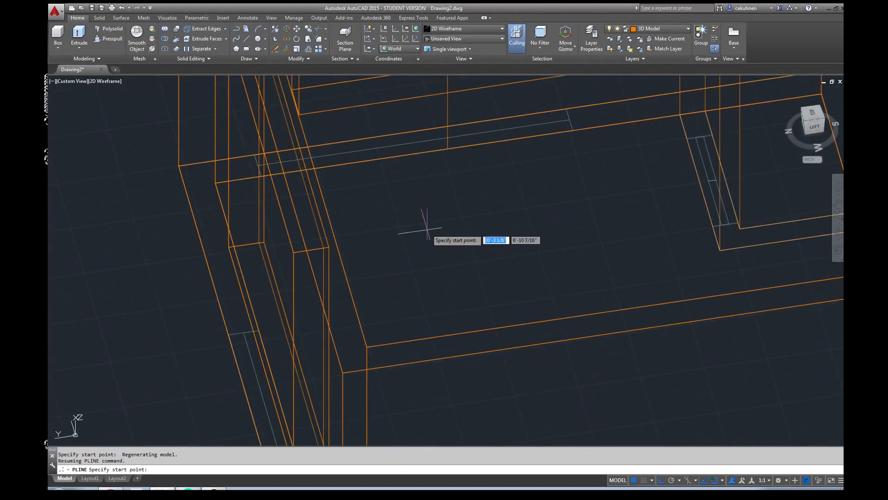
pyautogui.click(448, 148)
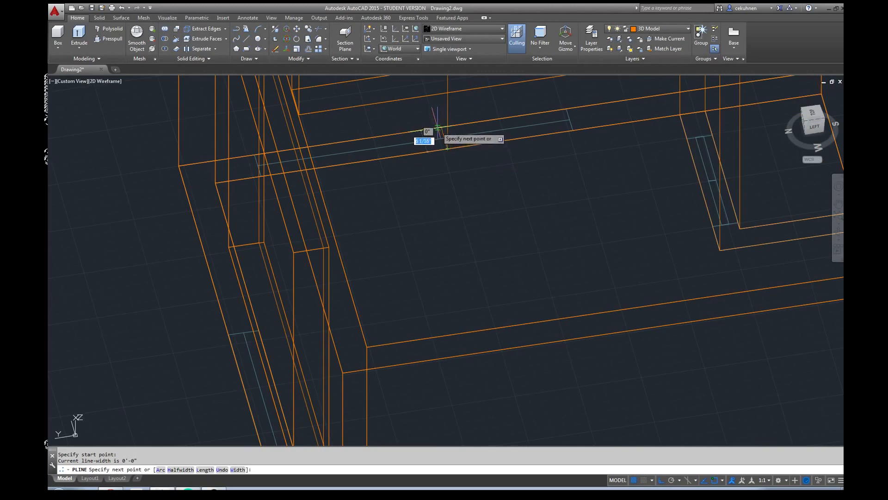
pyautogui.click(722, 479)
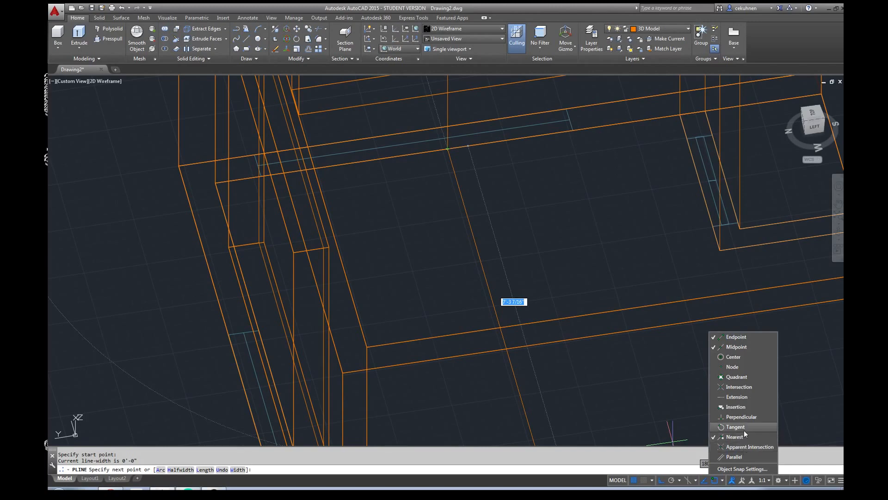
pyautogui.click(741, 417)
pyautogui.click(440, 161)
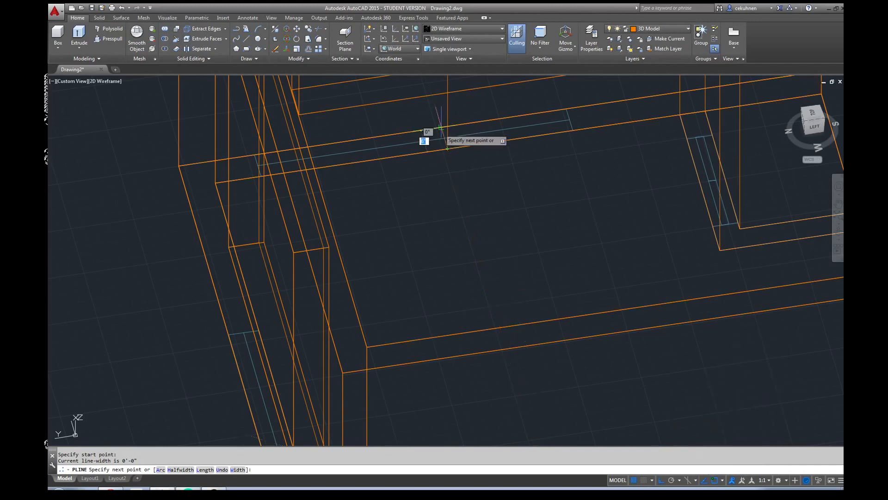
pyautogui.click(441, 127)
pyautogui.scroll(-4, 441, 127)
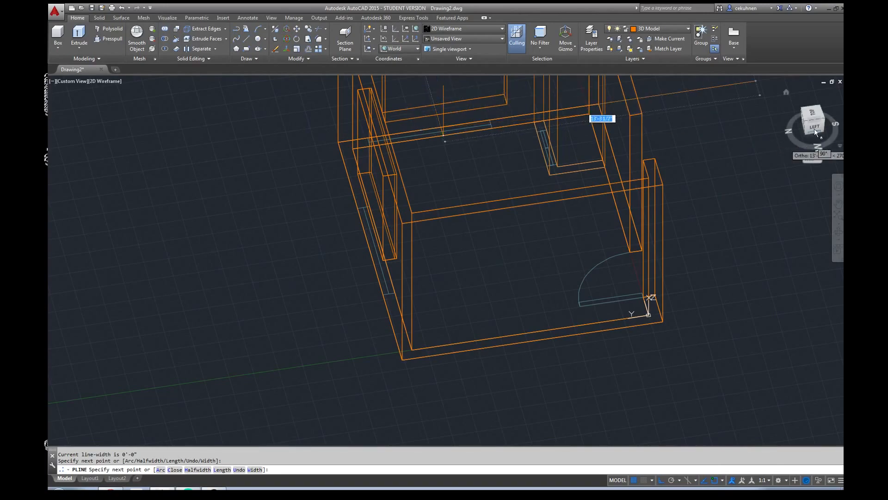
pyautogui.moveTo(814, 128); pyautogui.dragTo(250, 120)
pyautogui.keyDown('shift'); pyautogui.moveTo(347, 128); pyautogui.dragTo(352, 134, button='middle'); pyautogui.keyUp('shift')
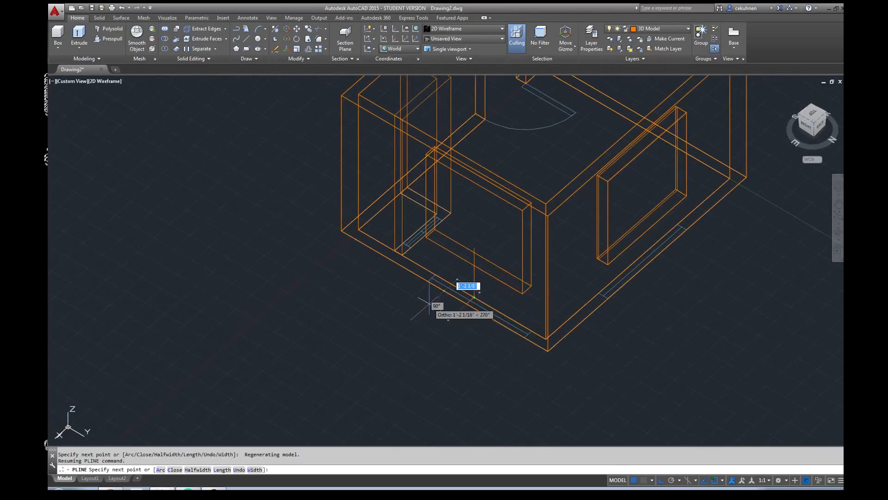
pyautogui.press('Escape')
# Draw a vertical guide line upward from the cross line's end on the window wall's outer base edge.
pyautogui.scroll(2, 456, 320)
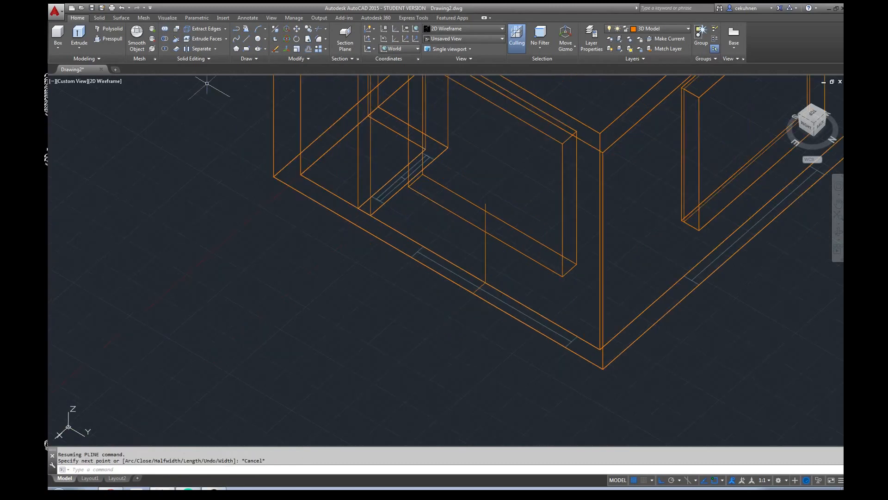
pyautogui.click(472, 292)
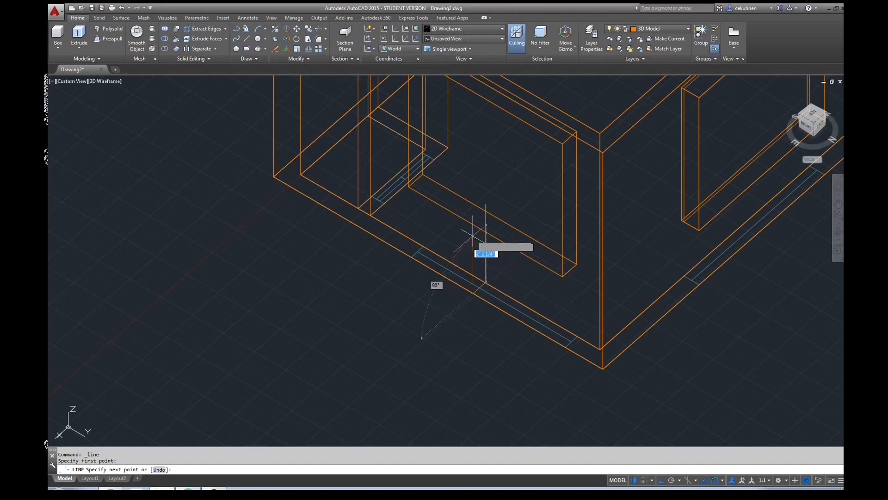
pyautogui.click(472, 194)
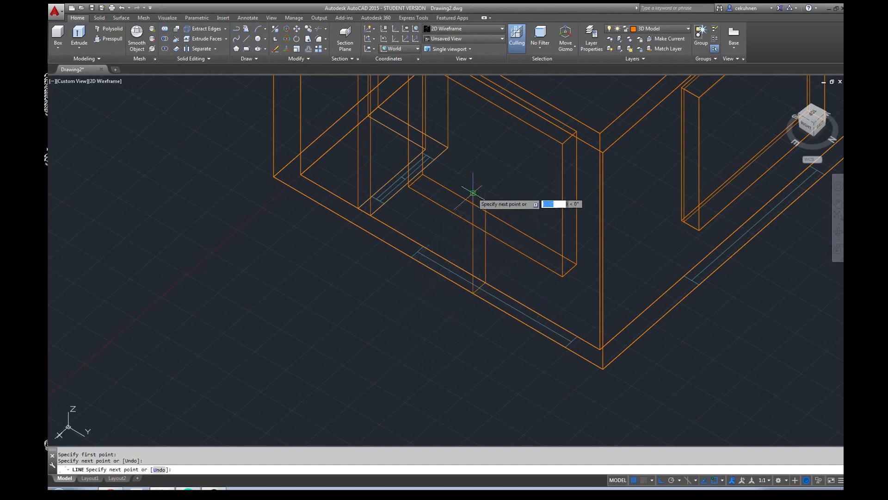
pyautogui.press('Escape')
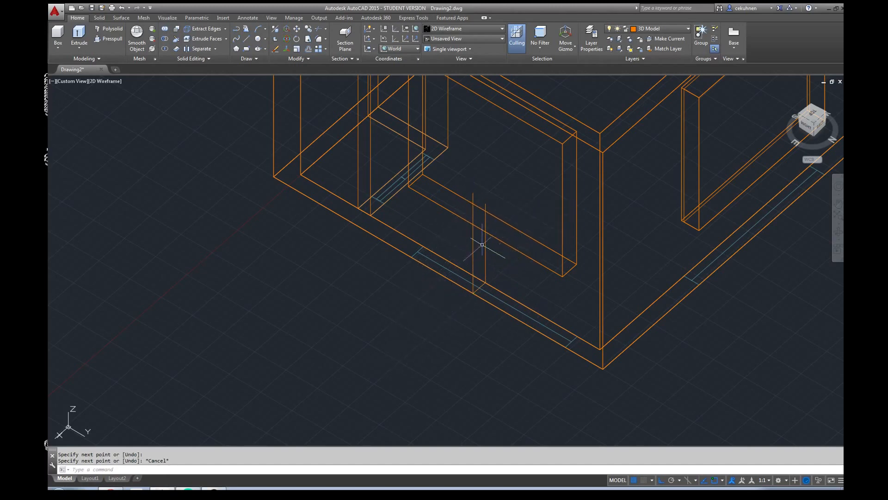
# Erase the inner vertical guide line and the short line across the wall's base.
pyautogui.click(486, 245)
pyautogui.press('Delete')
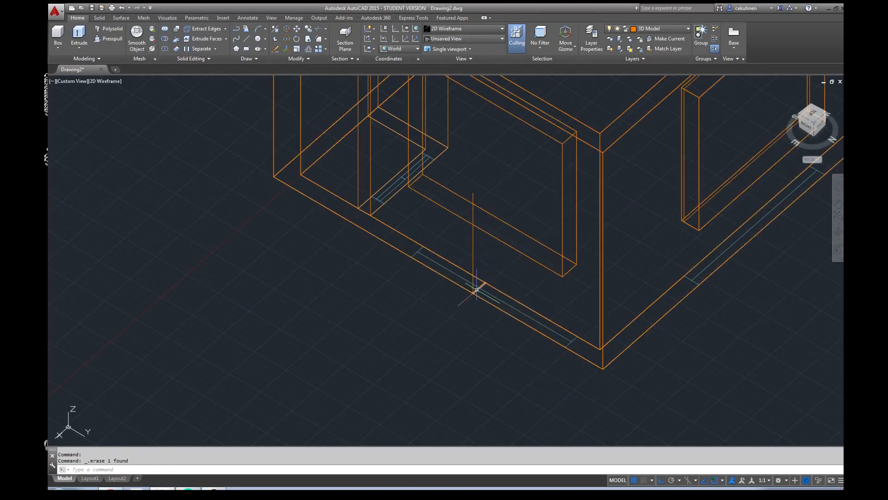
pyautogui.press('Delete')
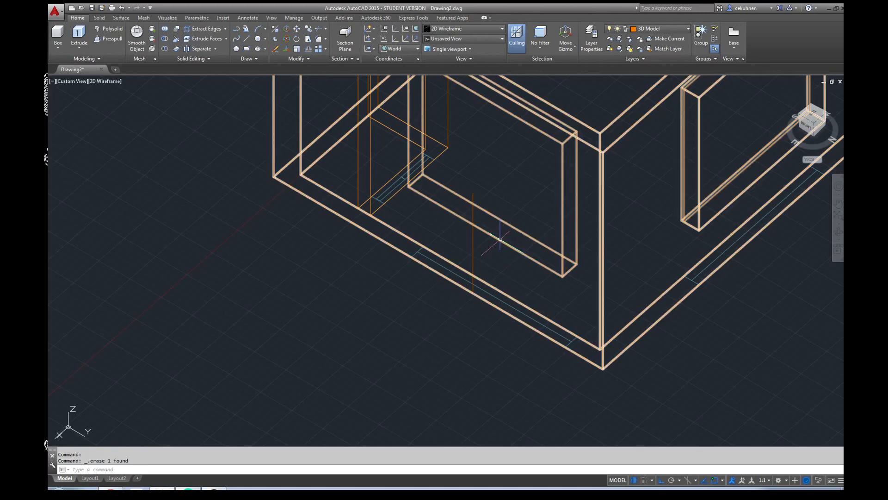
# Start moving the window's subtracted solid, with the object snaps limited to Midpoint and Intersection.
pyautogui.click(500, 239)
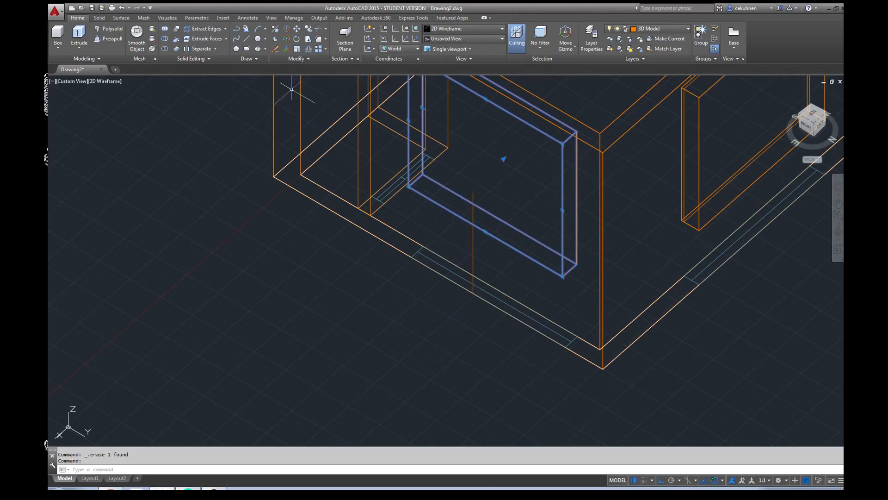
pyautogui.click(297, 29)
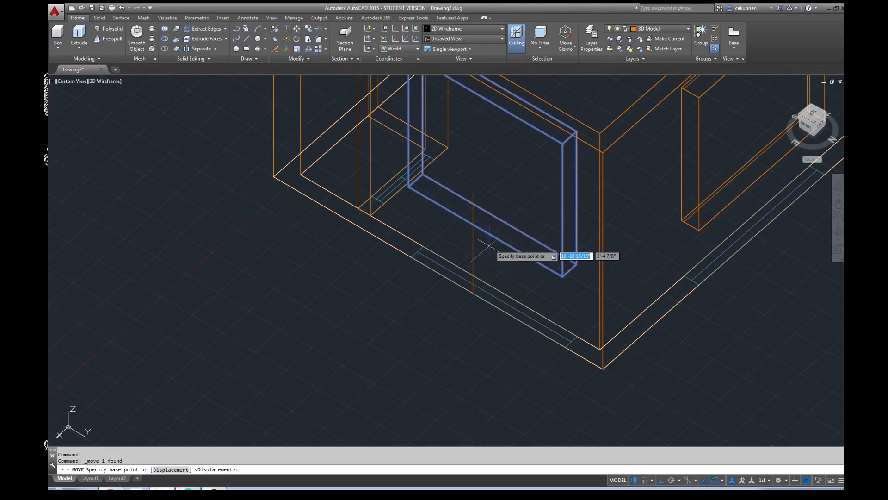
pyautogui.click(724, 480)
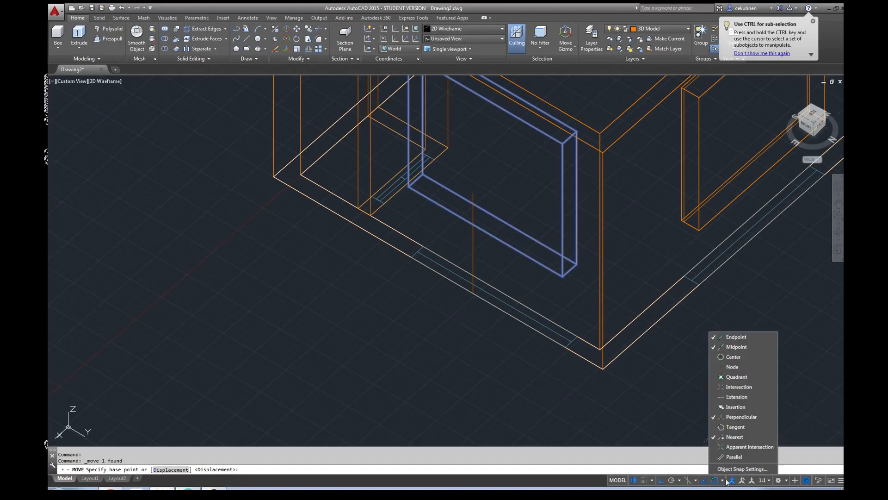
pyautogui.click(736, 337)
pyautogui.click(734, 437)
pyautogui.click(734, 417)
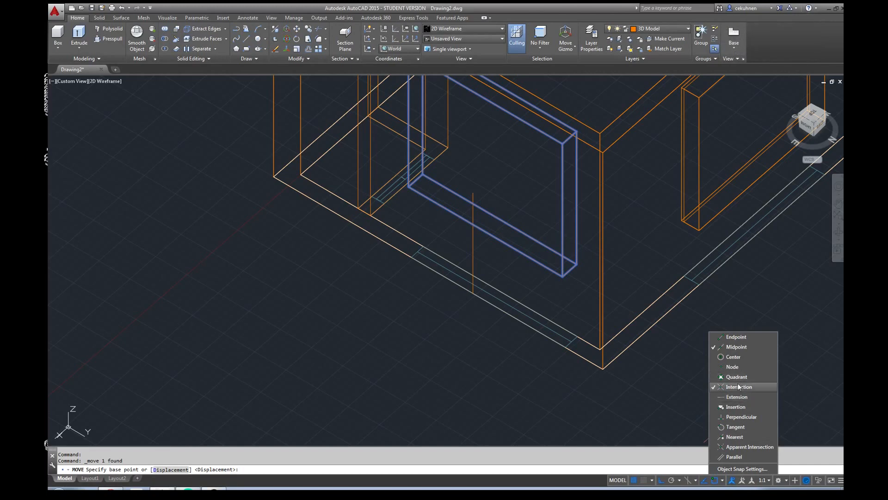
pyautogui.click(528, 263)
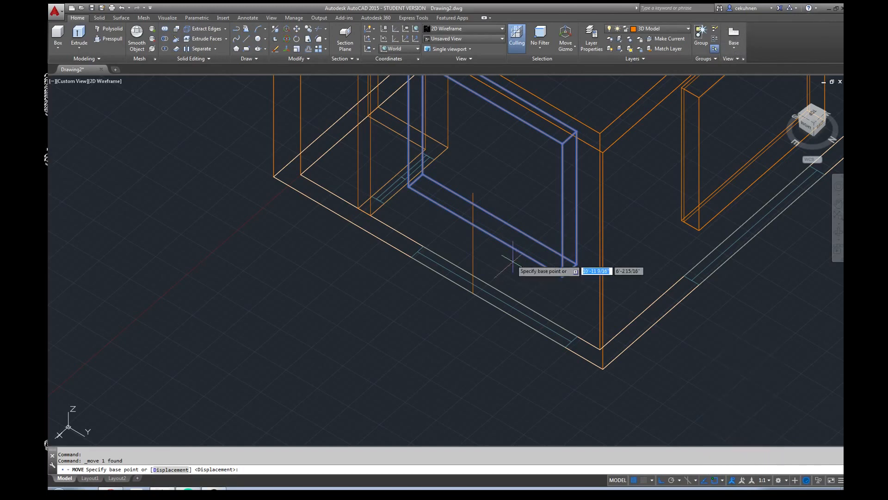
# Set the move's base point at the midpoint of the solid's outer bottom edge, and replace the Intersection snap with Apparent Intersection.
pyautogui.click(486, 232)
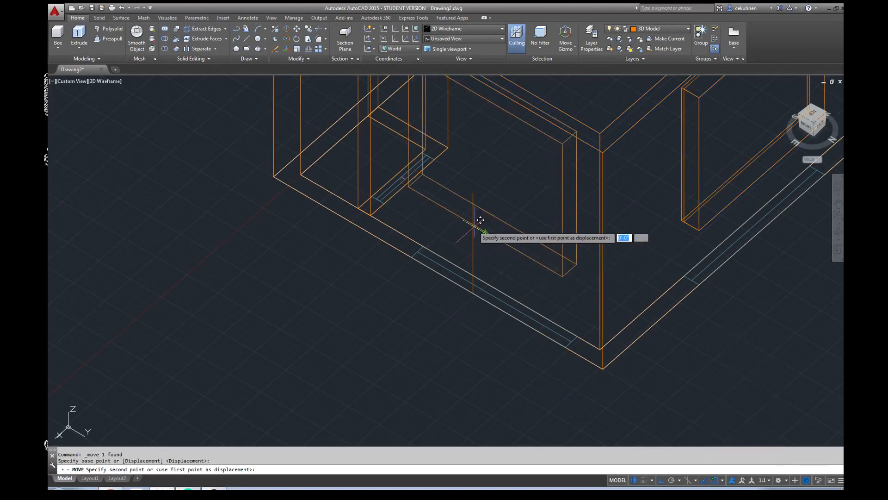
pyautogui.scroll(3, 480, 220)
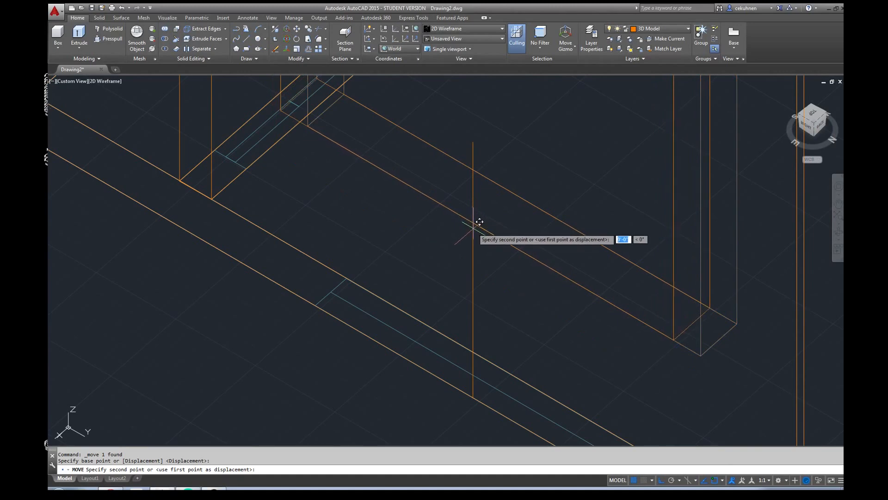
pyautogui.click(723, 483)
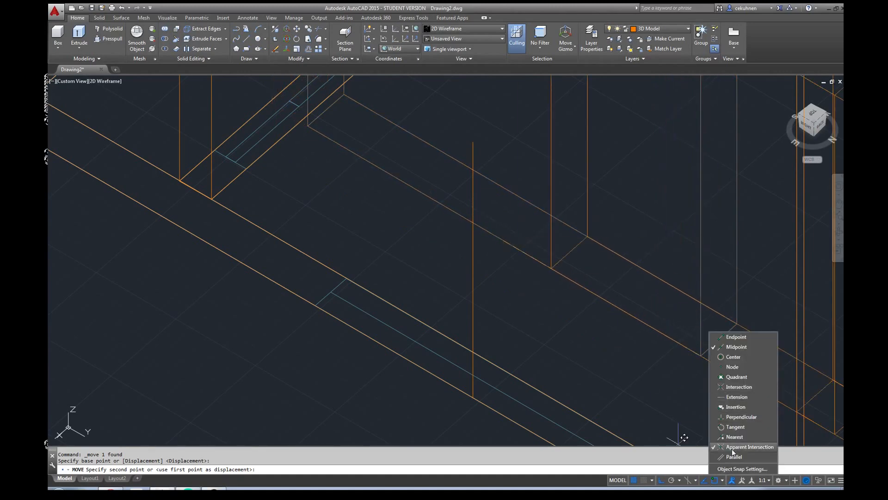
# Switch off the Apparent Intersection and Midpoint object snaps and enable the Nearest snap.
pyautogui.click(523, 258)
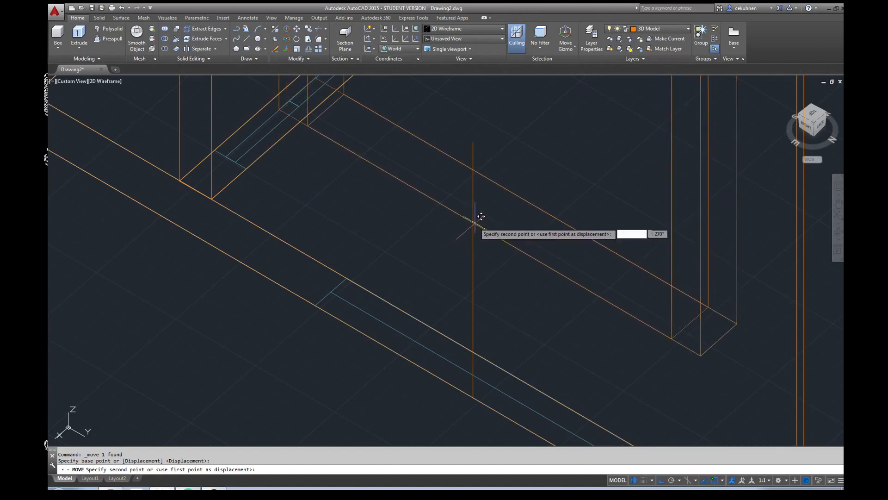
pyautogui.click(722, 483)
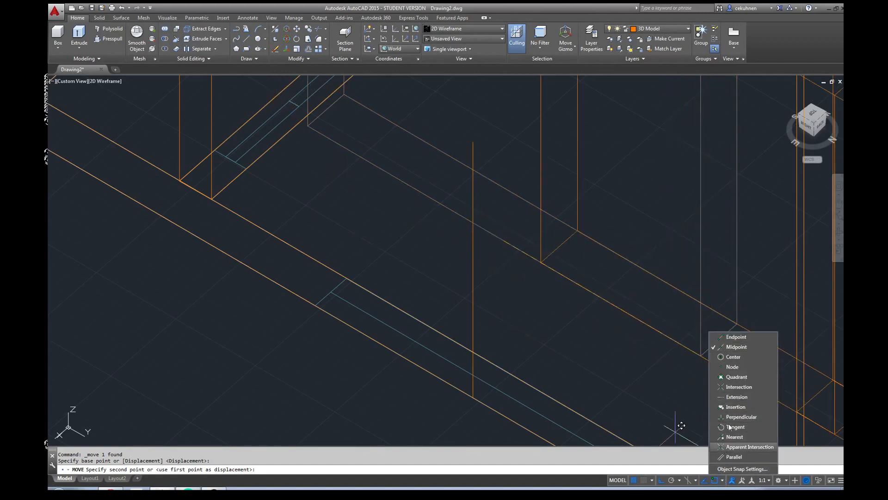
pyautogui.click(737, 347)
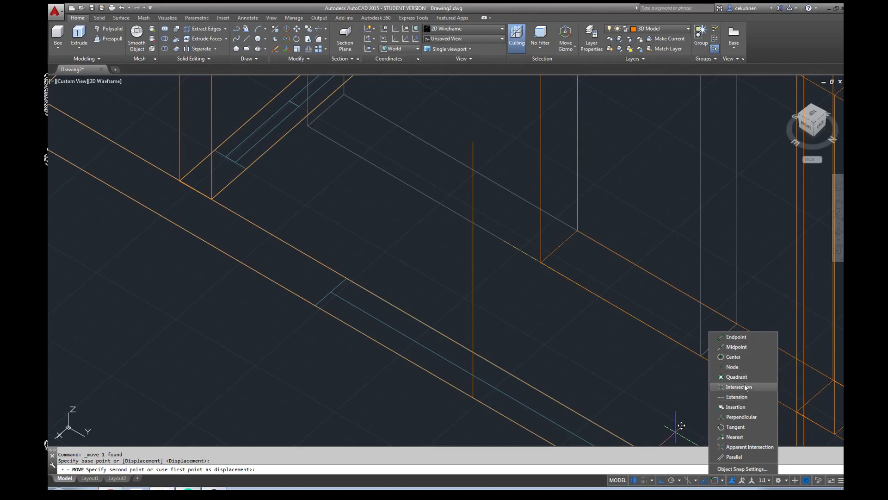
pyautogui.click(751, 435)
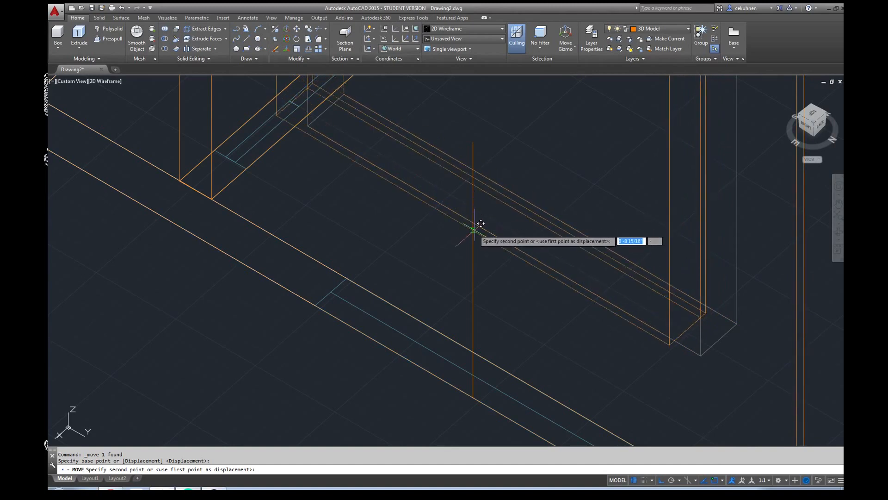
# Move the window box so that its lower edge meets the vertical guide line.
pyautogui.scroll(2, 480, 220)
pyautogui.scroll(-2, 480, 221)
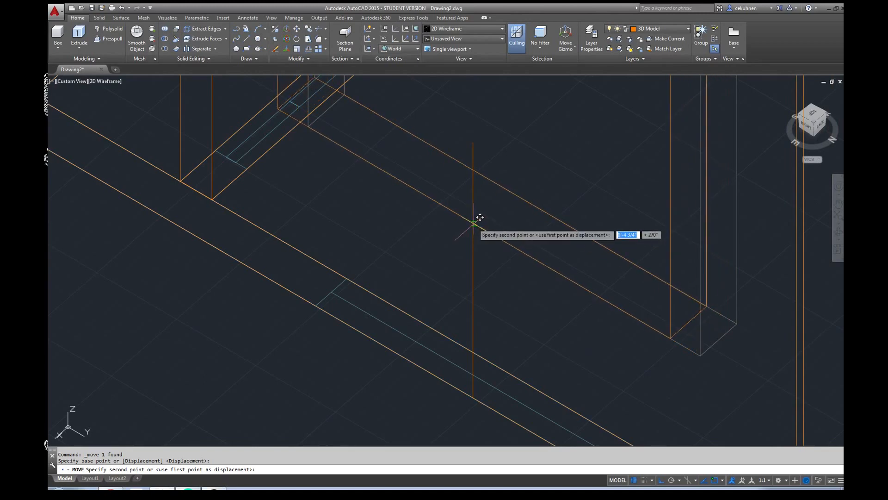
pyautogui.click(477, 220)
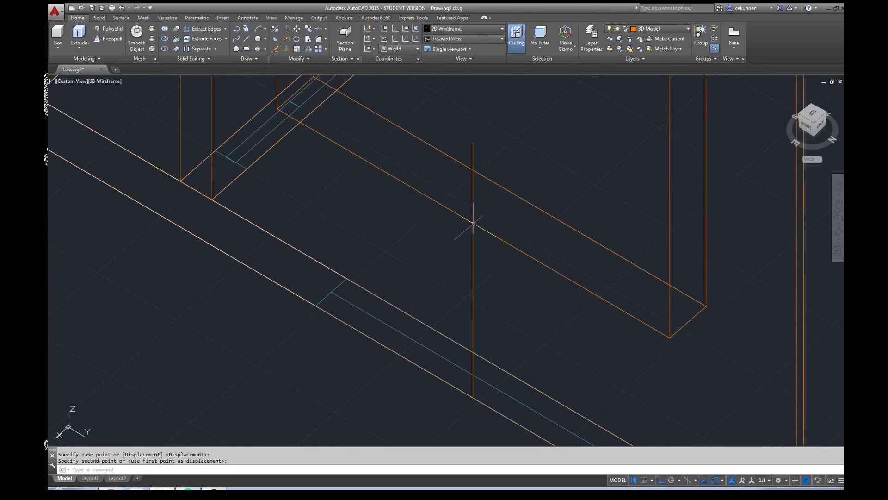
# Display the model in the Shaded visual style and inspect the walls from the side with the window opening.
pyautogui.scroll(-4, 681, 185)
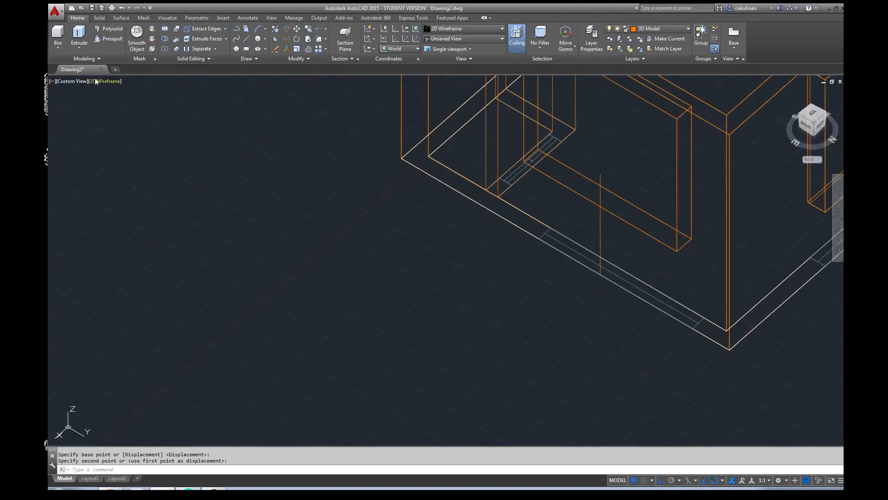
pyautogui.click(109, 81)
pyautogui.click(134, 139)
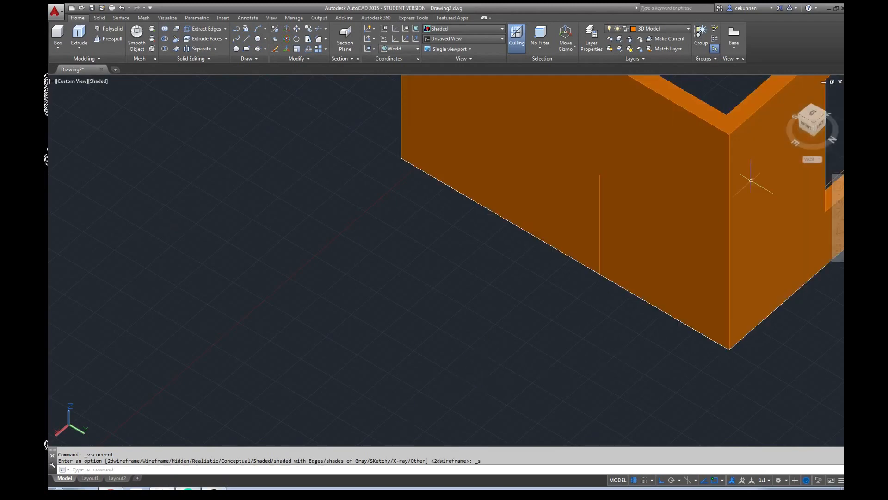
pyautogui.moveTo(813, 124); pyautogui.dragTo(579, 129)
pyautogui.scroll(-4, 699, 143)
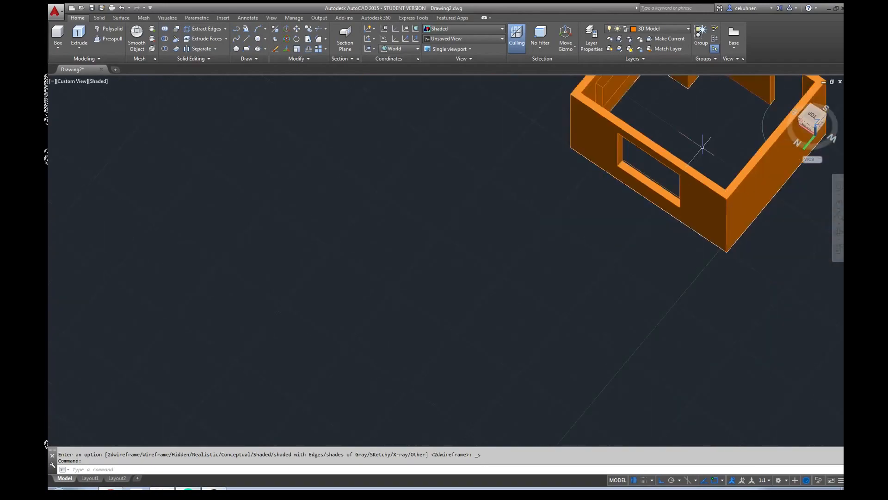
pyautogui.scroll(2, 628, 98)
# Undo the recent view changes and the Shaded visual style, back to 2D Wireframe.
pyautogui.hotkey('ctrl', 'z')
pyautogui.hotkey('ctrl', 'z')
pyautogui.hotkey('ctrl', 'z')
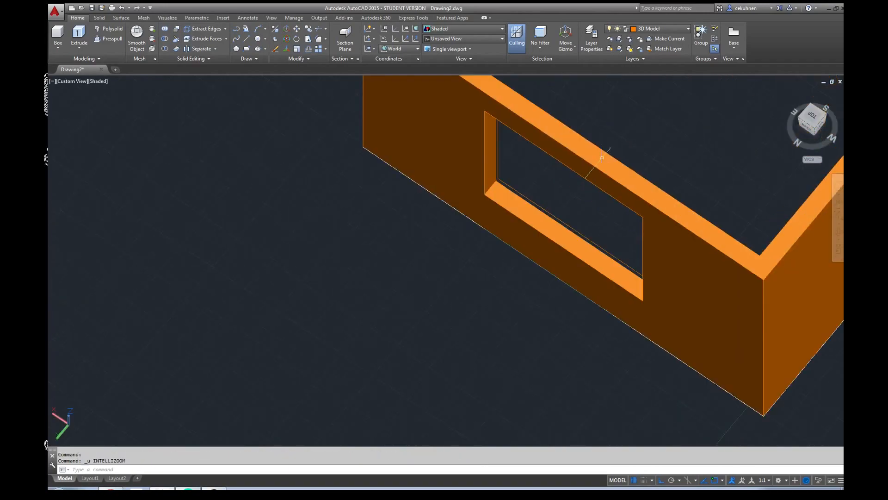
pyautogui.hotkey('ctrl', 'z')
pyautogui.hotkey('ctrl', 'z')
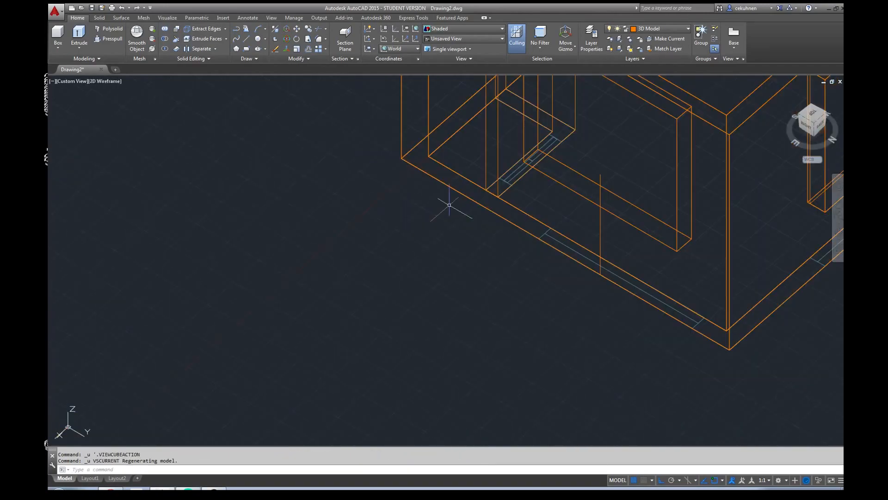
# Undo the move of the window box and the line erasures made before it.
pyautogui.click(601, 229)
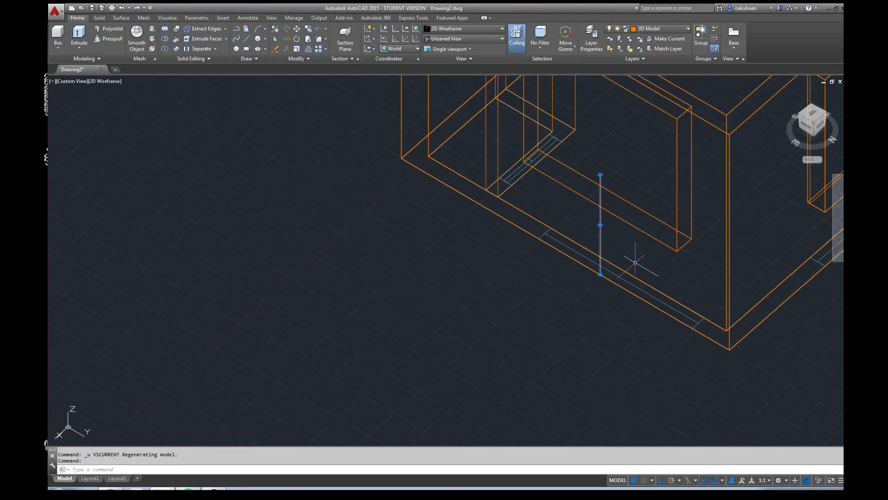
pyautogui.hotkey('ctrl', 'z')
pyautogui.hotkey('ctrl', 'z')
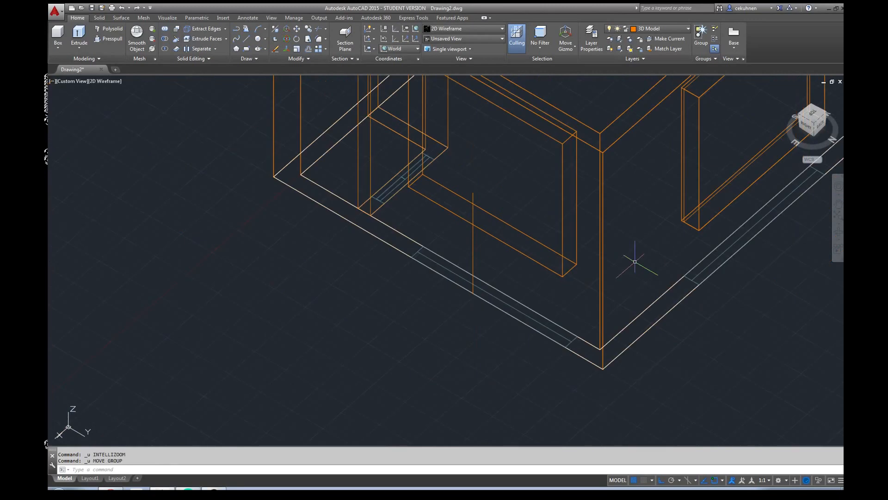
pyautogui.hotkey('ctrl', 'z')
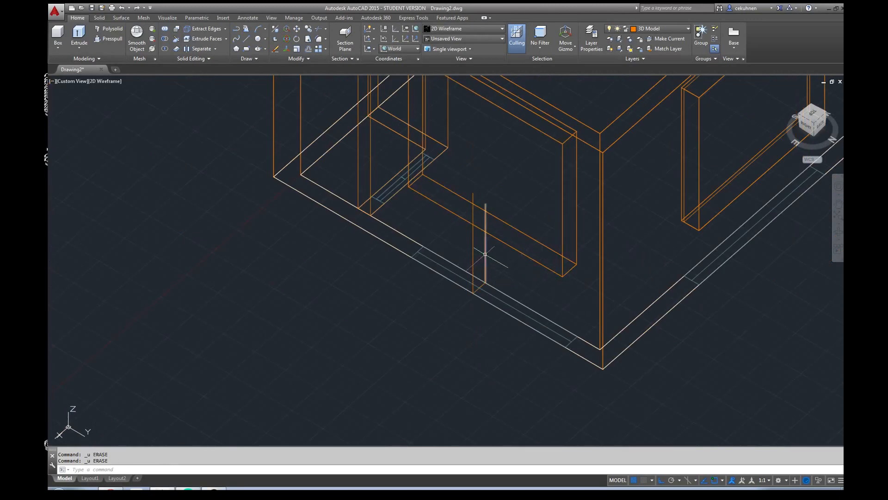
# Erase the two vertical guide lines standing at the window in the front wall.
pyautogui.press('Delete')
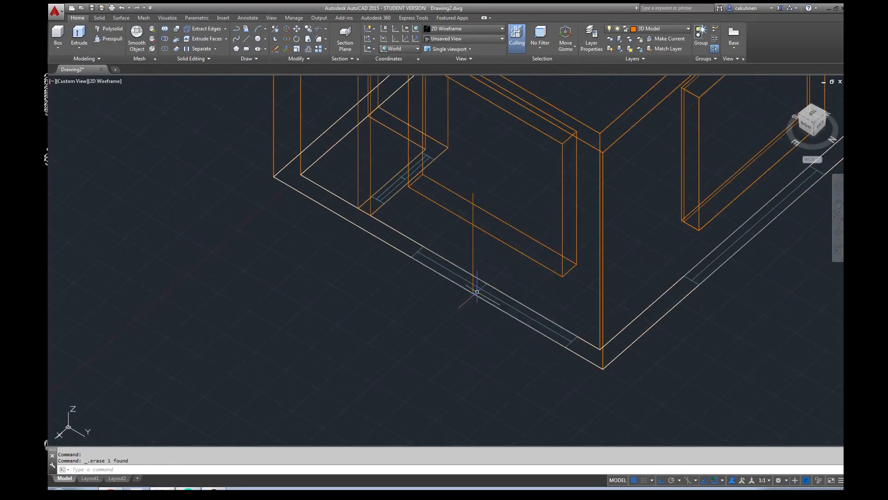
pyautogui.moveTo(472, 241)
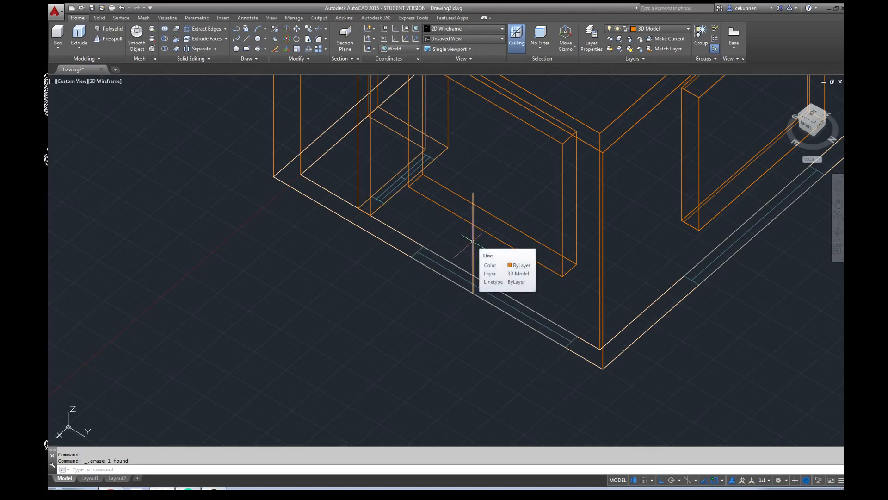
pyautogui.click(473, 241)
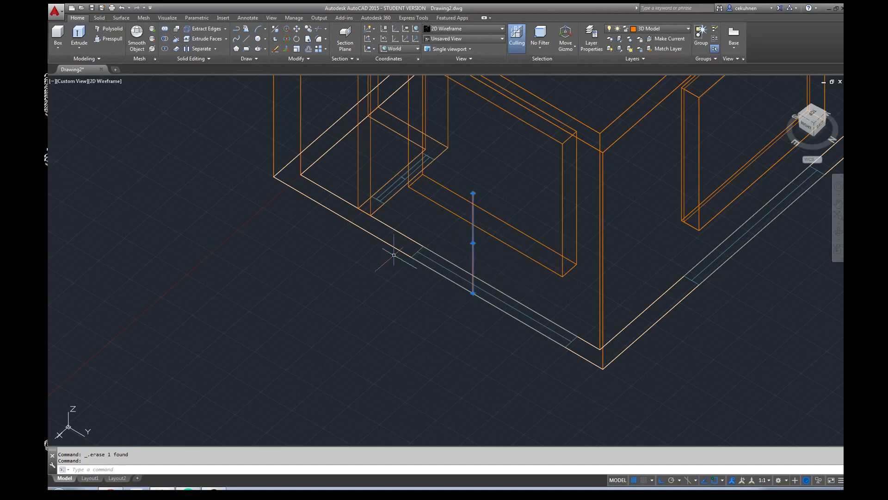
pyautogui.press('Delete')
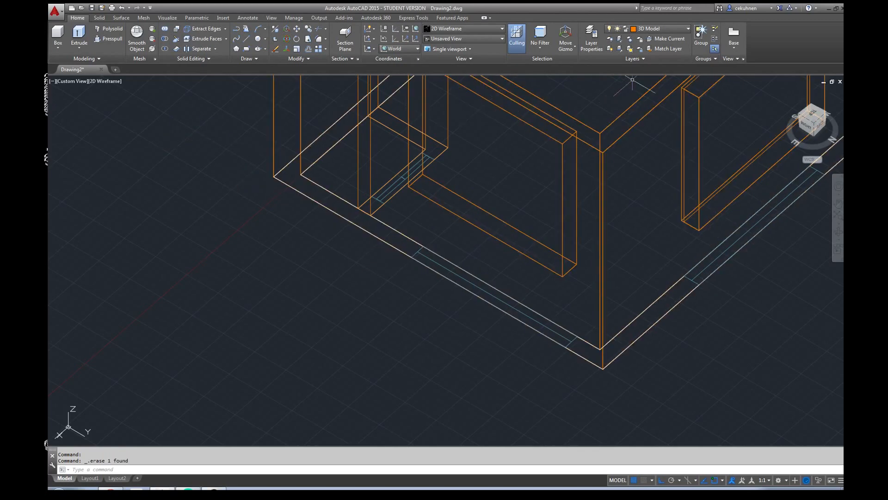
# Make Floor Plan the current layer and turn off the 3D Model layer.
pyautogui.click(658, 29)
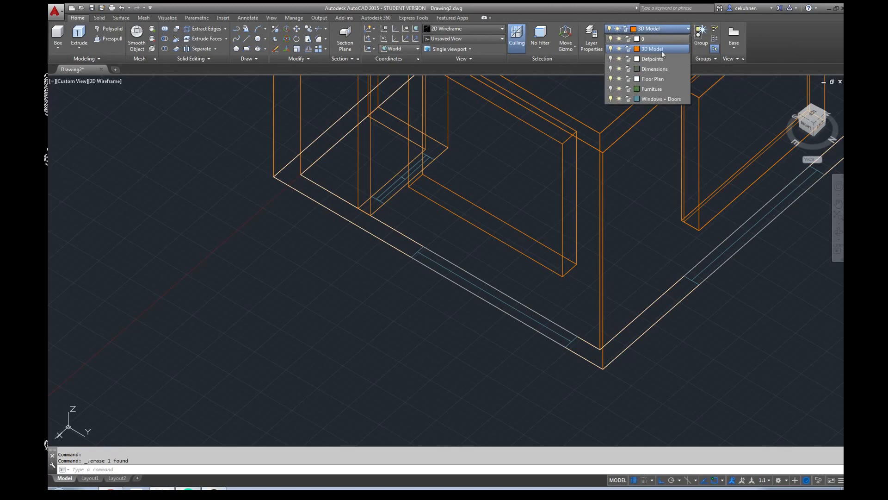
pyautogui.click(663, 80)
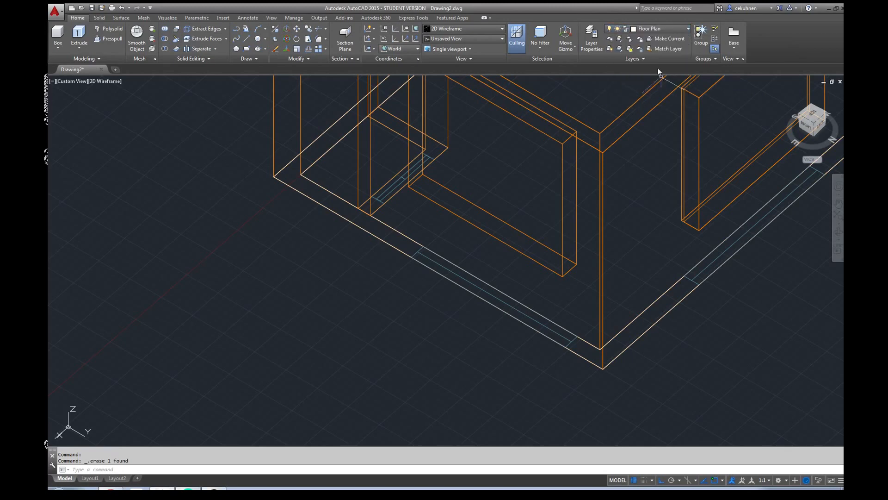
pyautogui.click(657, 29)
pyautogui.click(610, 48)
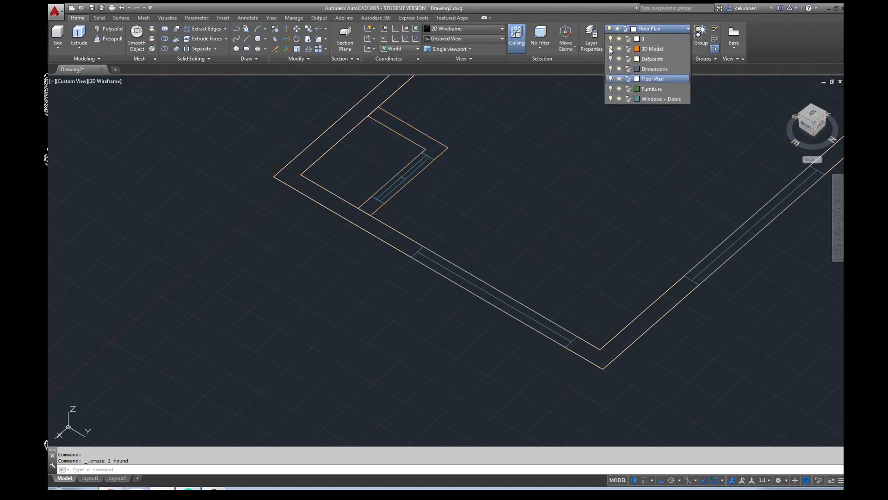
# Draw a short line across the front wall from the partition's corner to the outer wall line.
pyautogui.click(247, 43)
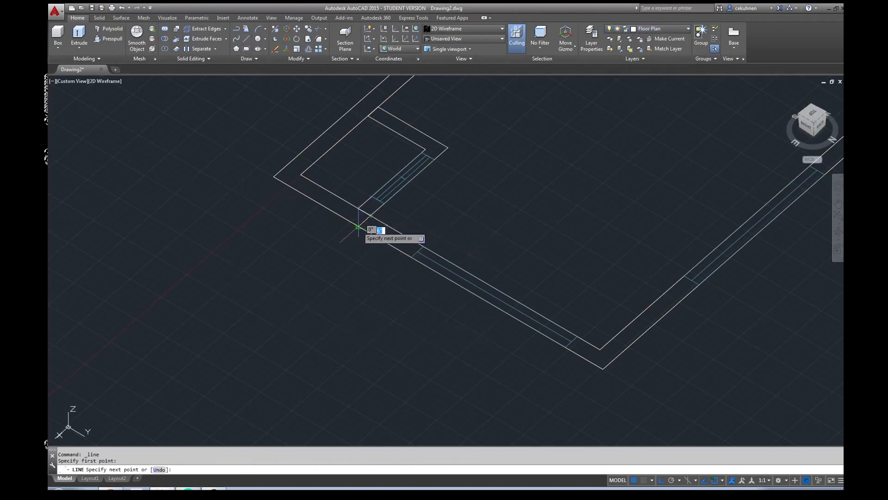
pyautogui.click(358, 226)
pyautogui.click(358, 227)
pyautogui.press('Return')
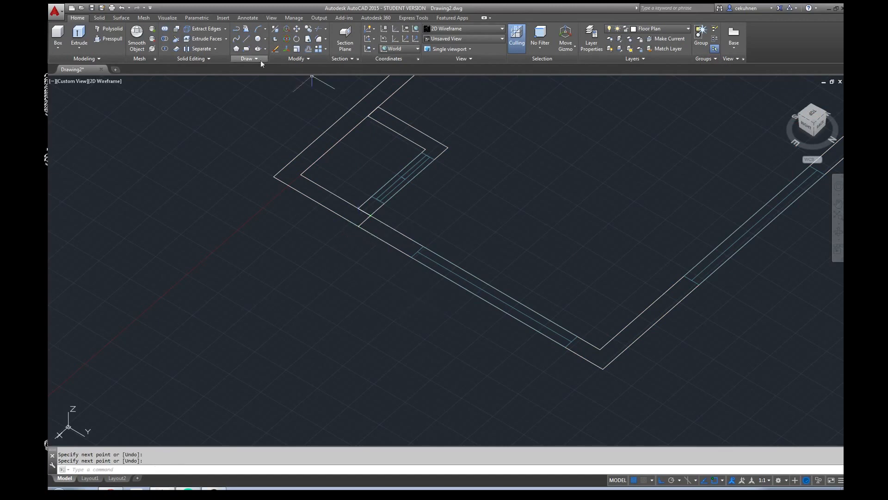
# Draw a helper line along the front wall's inner edge from the room corner to the partition's corner.
pyautogui.click(248, 39)
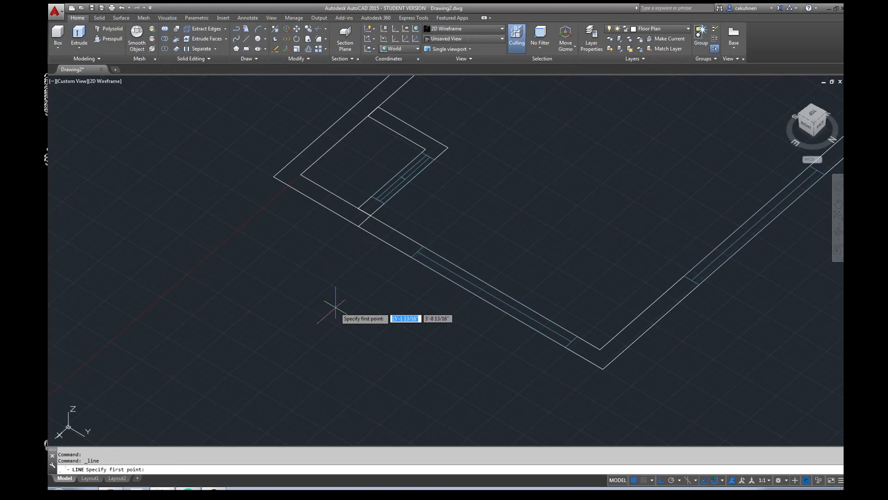
pyautogui.click(600, 349)
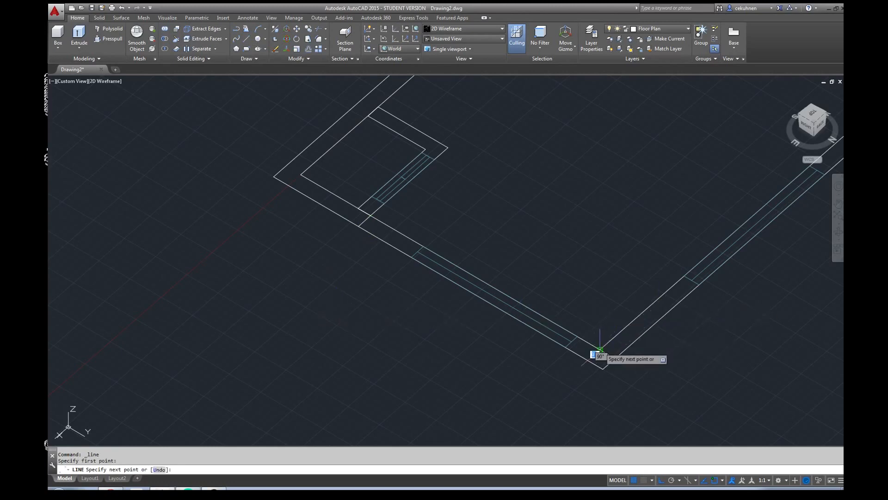
pyautogui.click(373, 216)
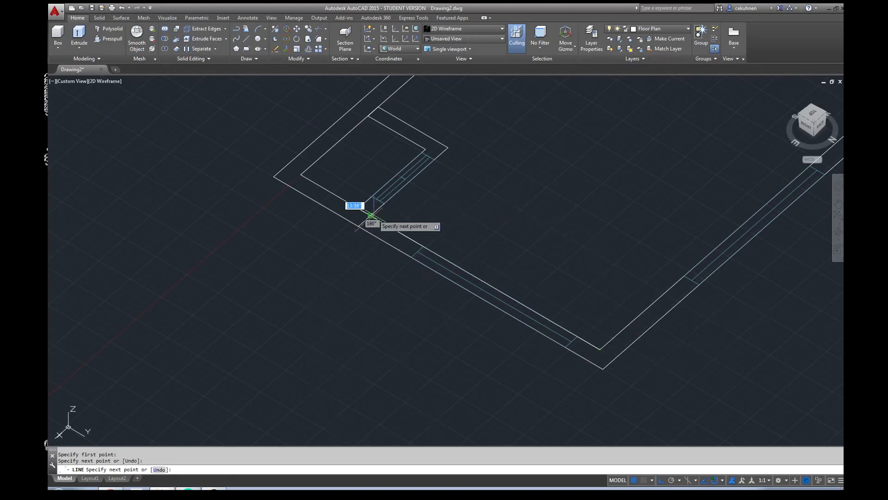
pyautogui.press('Return')
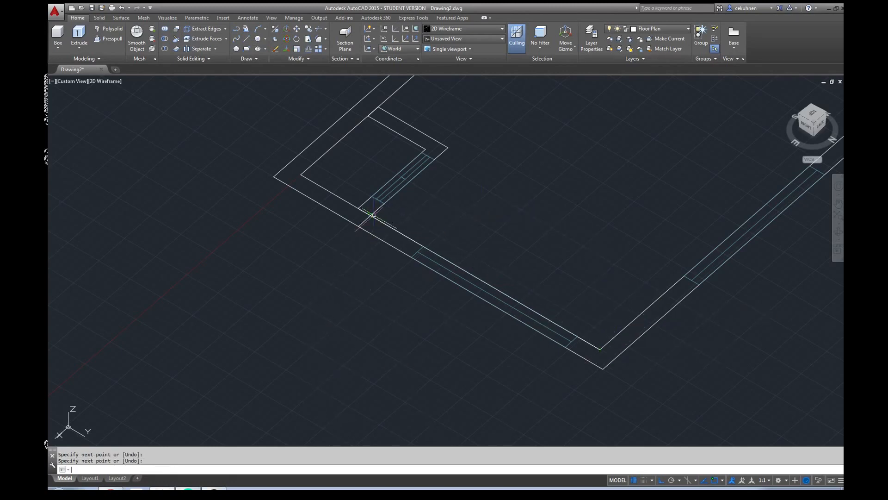
# Draw a line across the wall from the midpoint of the inner-edge helper line to the outer wall line.
pyautogui.click(245, 39)
pyautogui.click(722, 480)
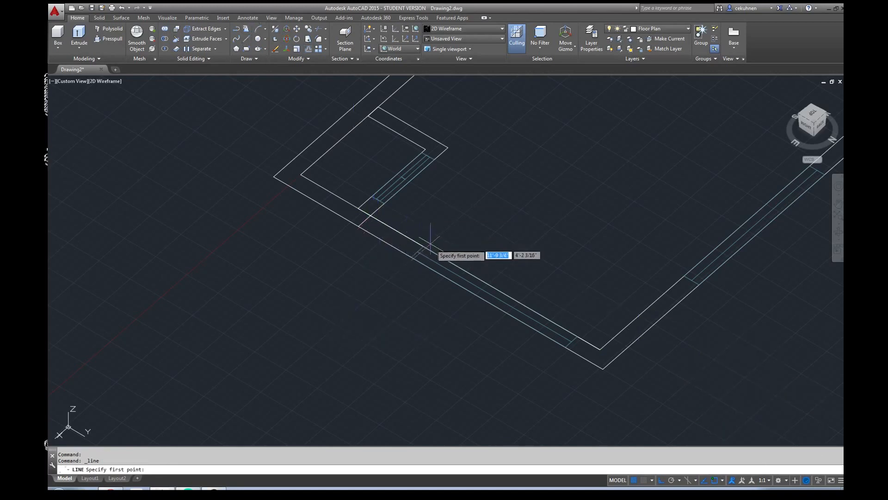
pyautogui.click(487, 283)
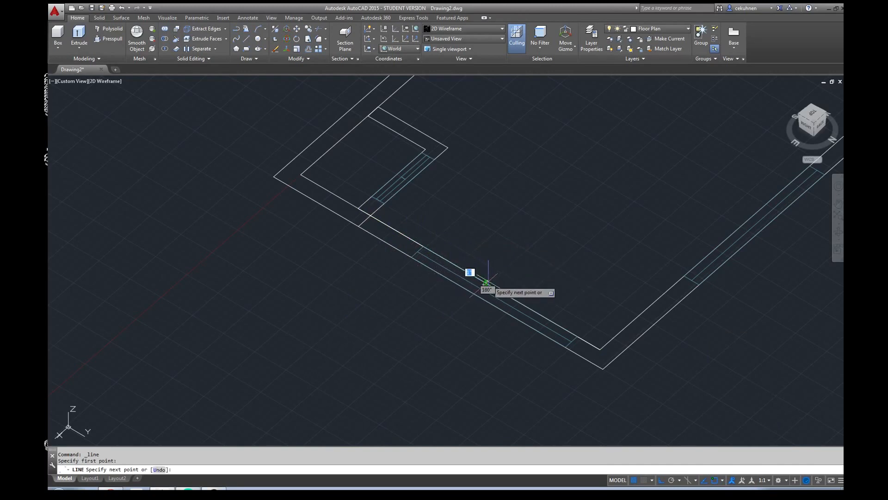
pyautogui.scroll(3, 481, 296)
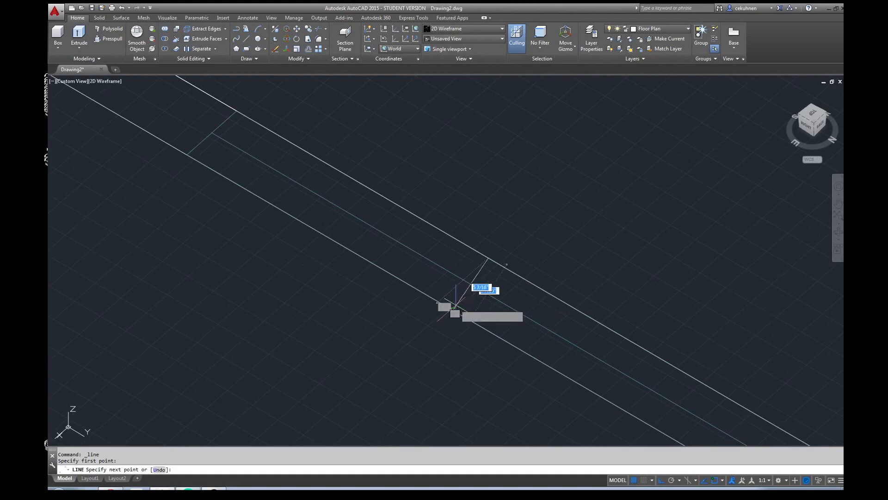
pyautogui.scroll(3, 432, 298)
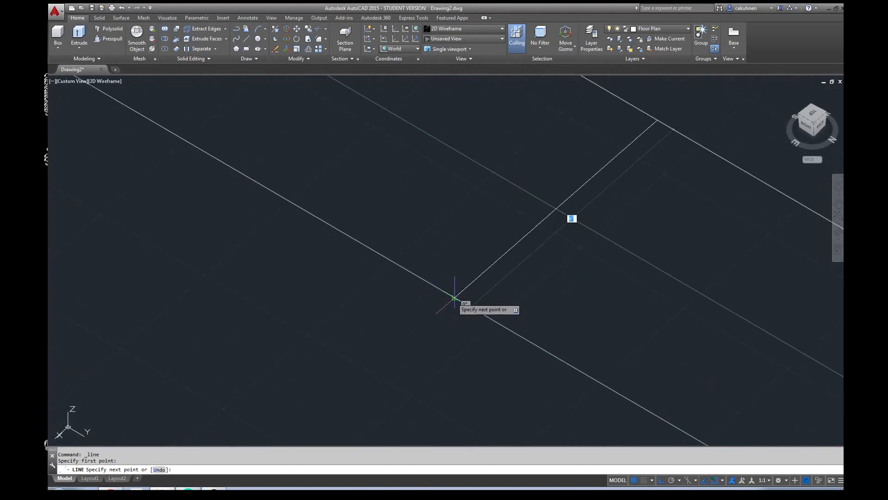
pyautogui.click(453, 297)
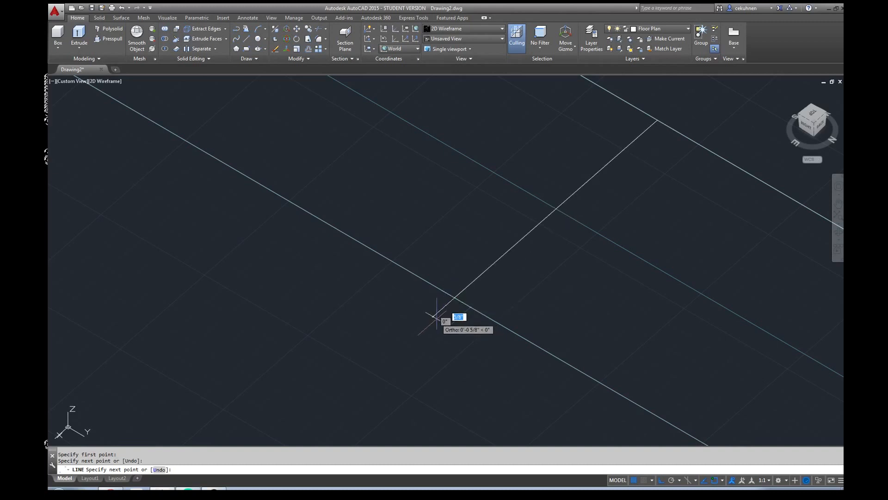
pyautogui.press('Escape')
pyautogui.scroll(-5, 435, 310)
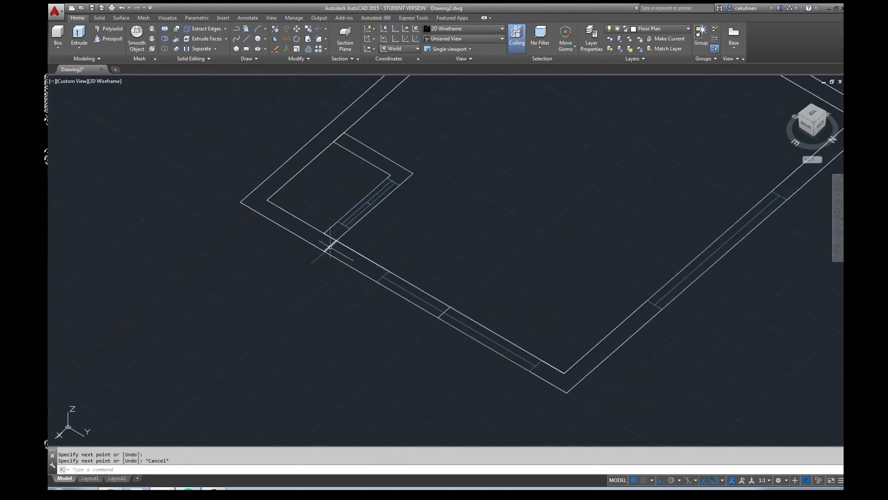
# Erase the short line across the wall at the partition and the helper line along the inner edge.
pyautogui.click(328, 242)
pyautogui.press('Delete')
pyautogui.click(356, 253)
pyautogui.press('Escape')
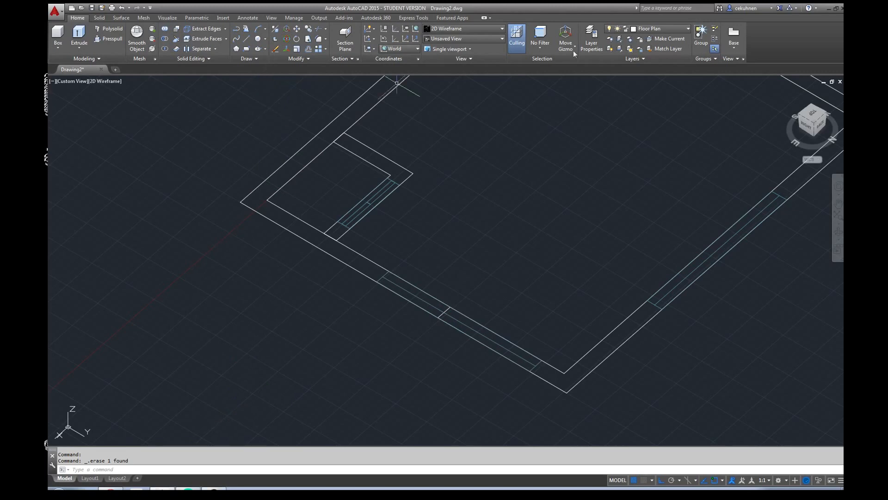
# Turn on the 3D Model layer and make it current, keeping the Floor Plan layer on.
pyautogui.click(663, 28)
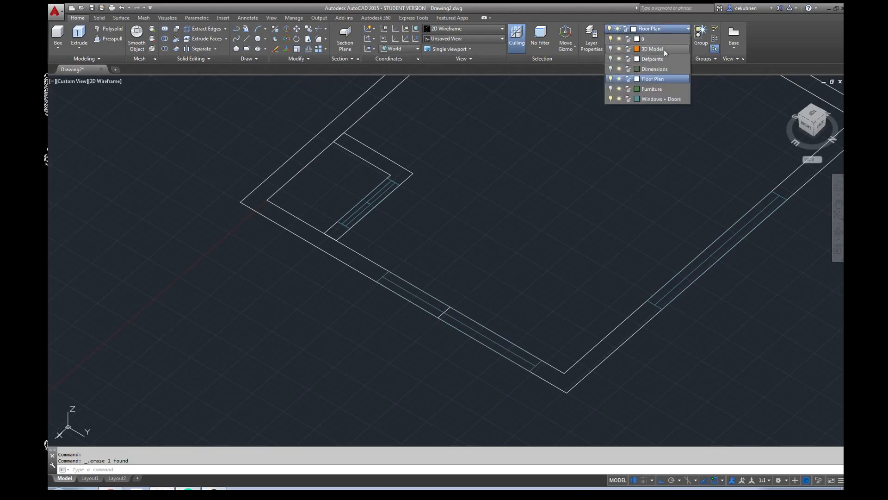
pyautogui.click(610, 79)
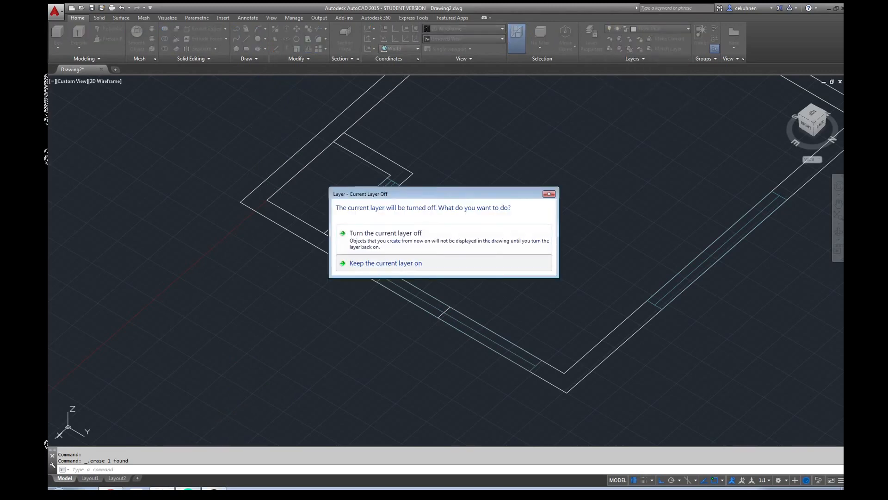
pyautogui.click(465, 262)
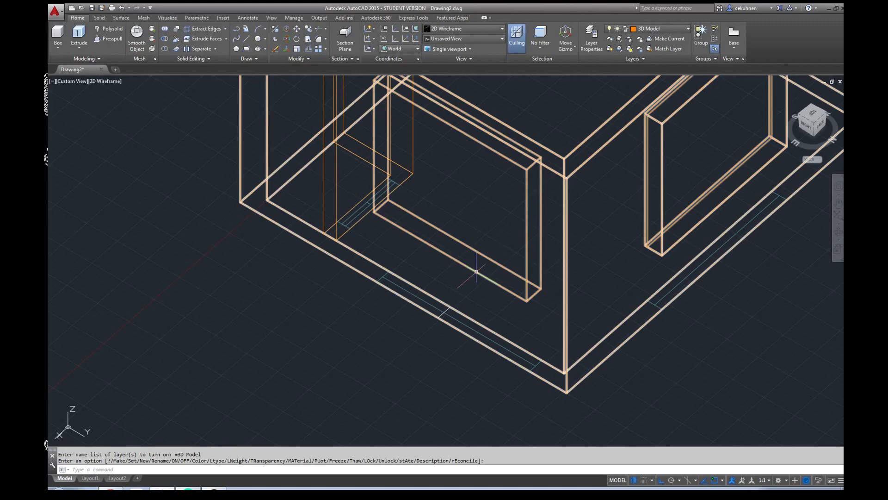
# In top view, move the front window opening from the wall's inner face to its outer face.
pyautogui.click(476, 271)
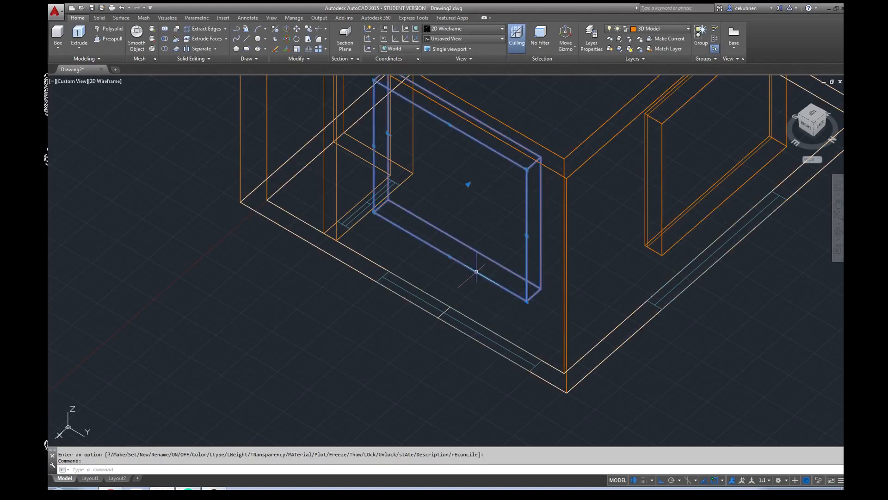
pyautogui.click(810, 119)
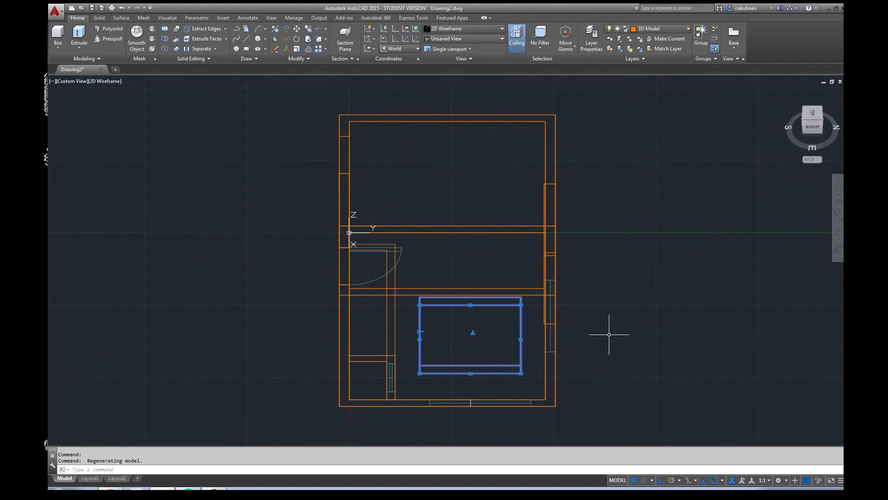
pyautogui.click(813, 112)
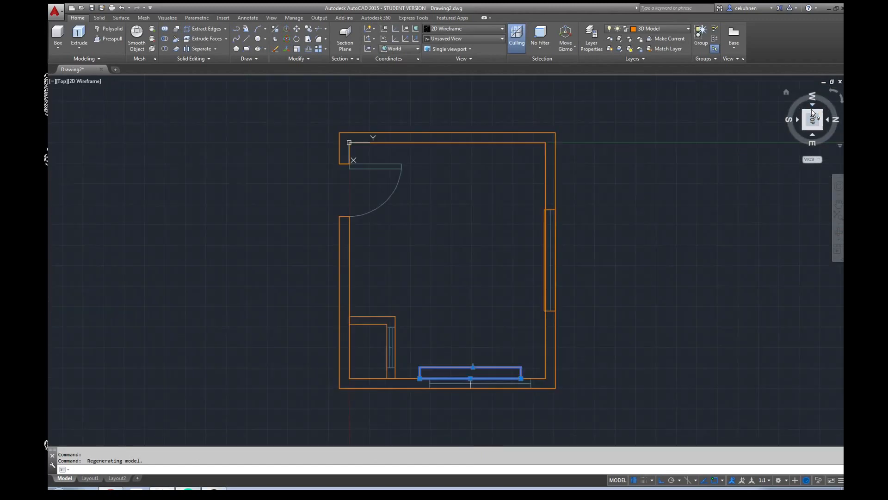
pyautogui.scroll(4, 587, 352)
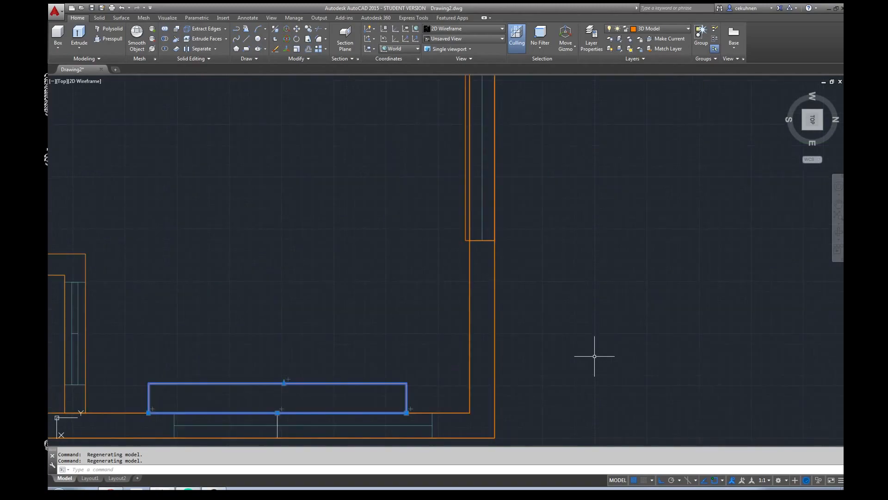
pyautogui.scroll(-2, 590, 354)
pyautogui.moveTo(812, 125); pyautogui.dragTo(697, 81)
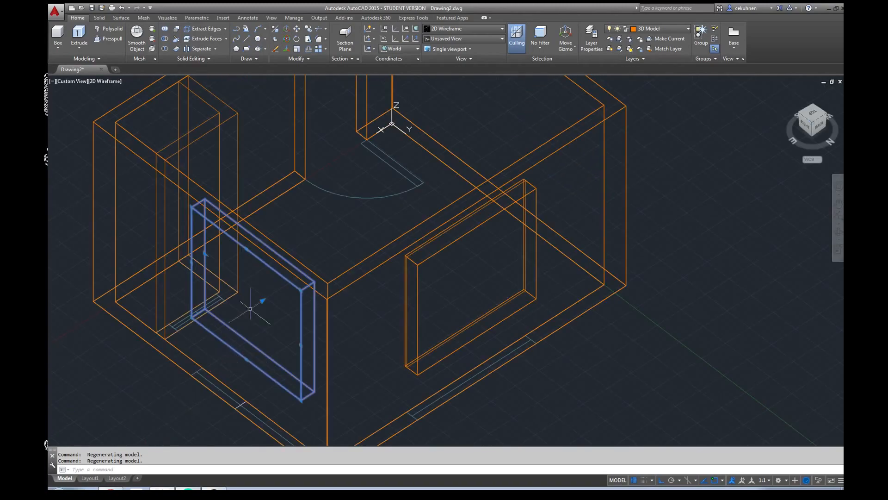
pyautogui.click(812, 115)
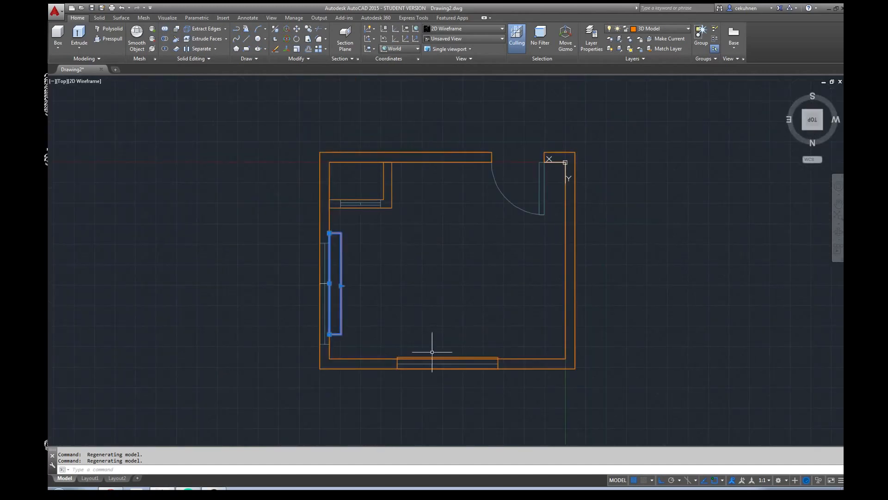
pyautogui.scroll(2, 448, 373)
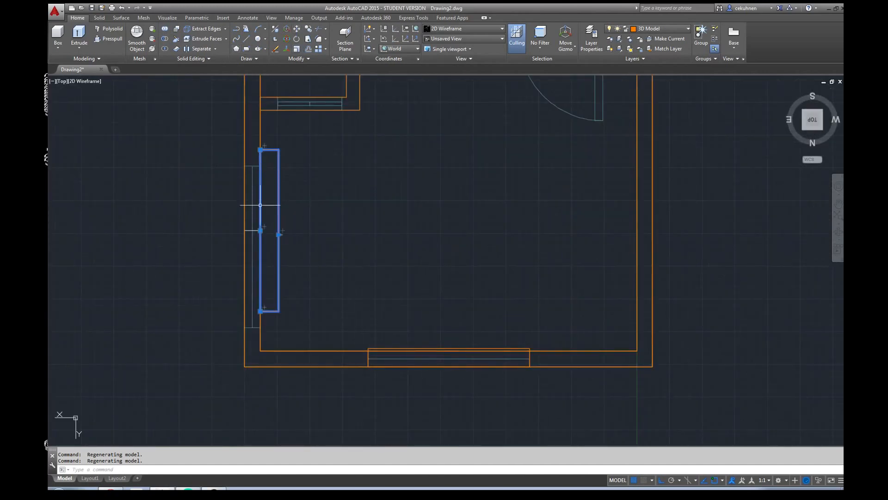
pyautogui.click(301, 29)
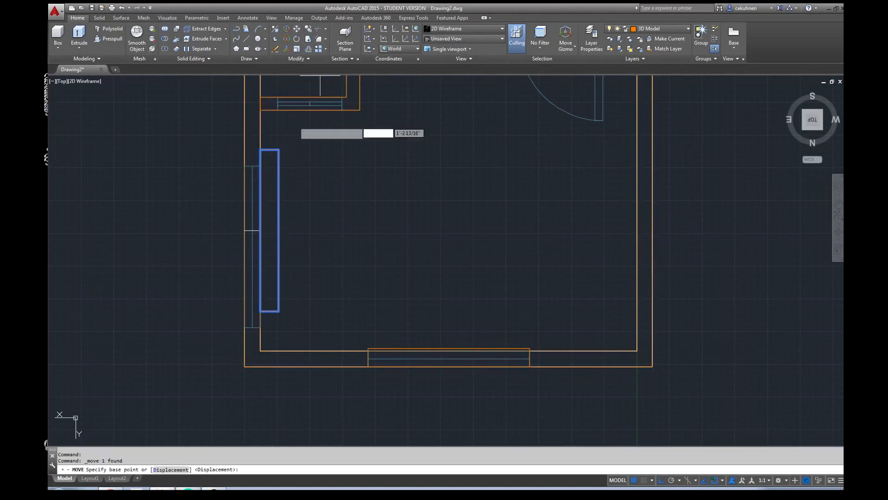
pyautogui.scroll(4, 260, 176)
pyautogui.scroll(-2, 259, 172)
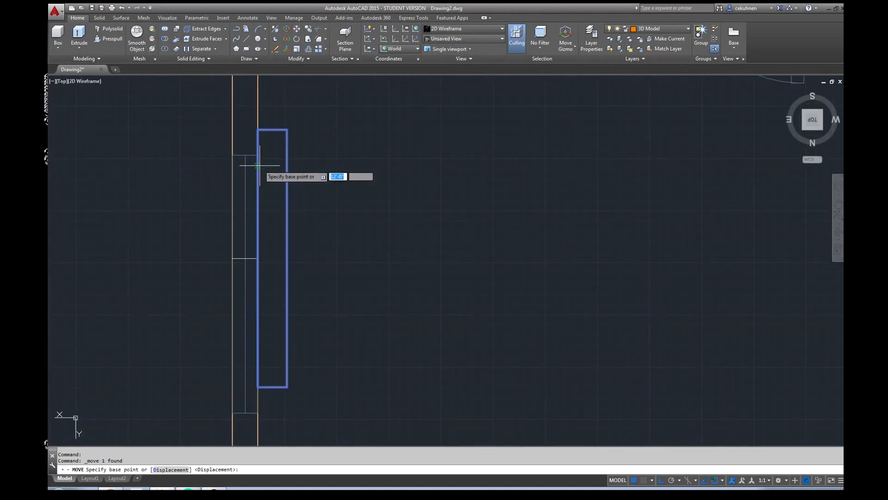
pyautogui.click(258, 131)
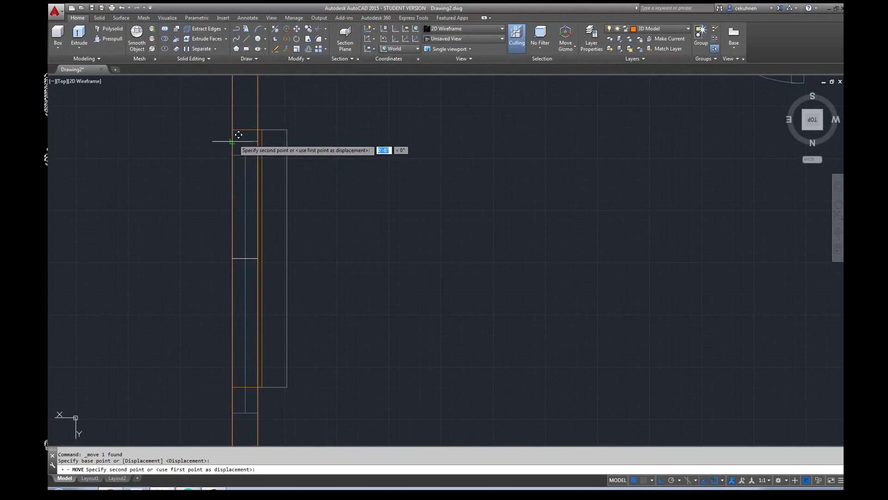
pyautogui.click(238, 137)
pyautogui.scroll(-2, 335, 188)
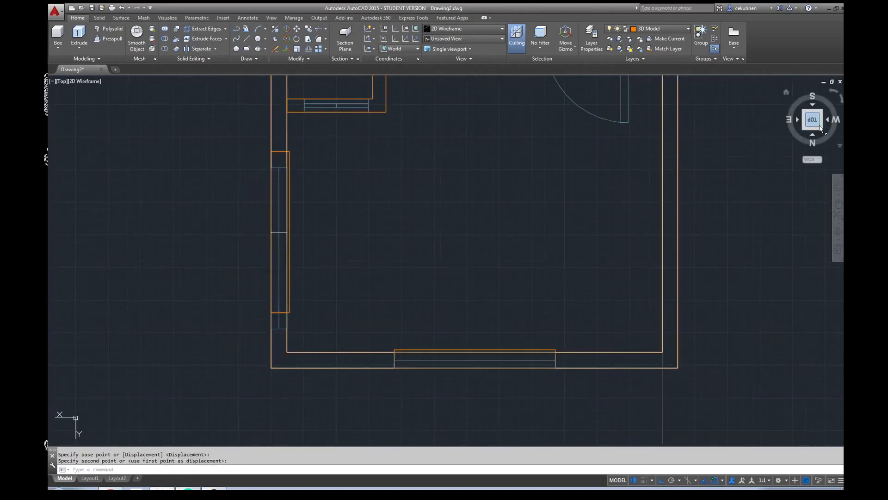
# Move the front window opening straight down so its bottom edge sits at floor plan level.
pyautogui.moveTo(805, 130); pyautogui.dragTo(125, 431)
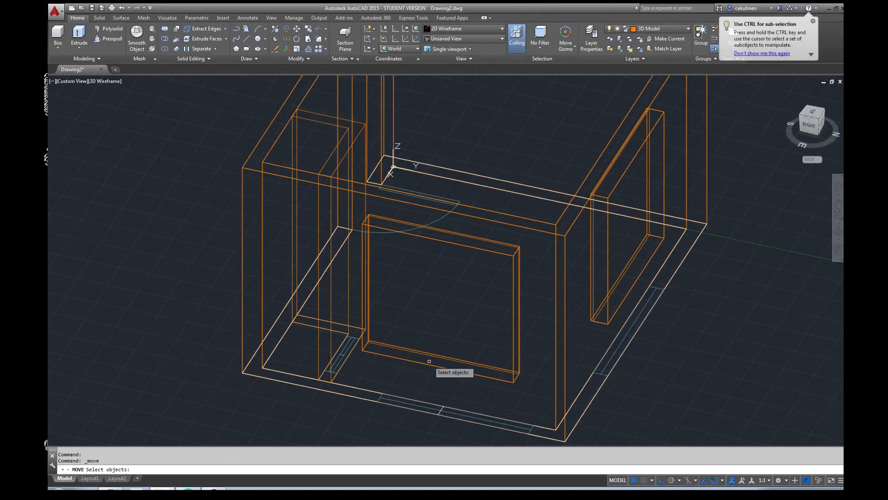
pyautogui.click(430, 354)
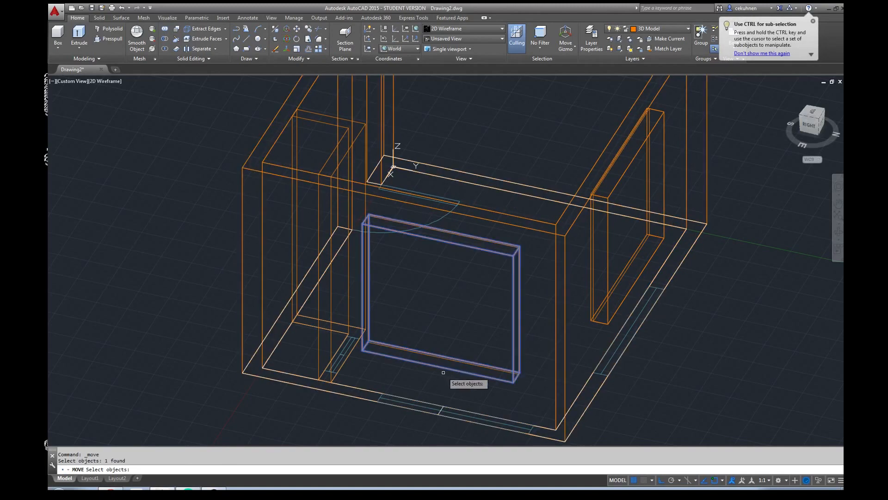
pyautogui.press('Return')
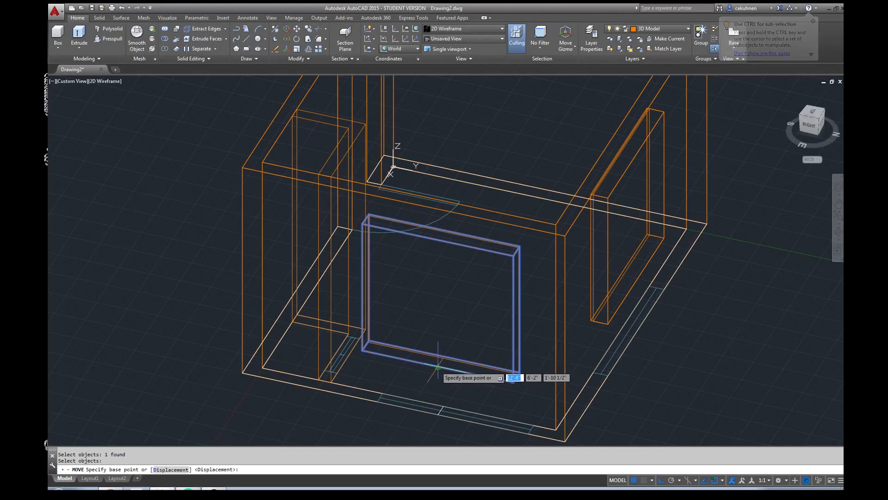
pyautogui.click(437, 367)
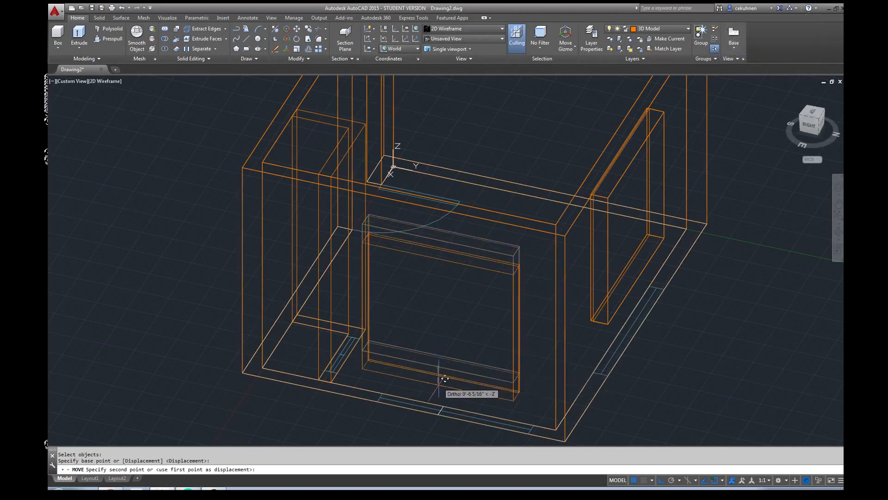
pyautogui.click(442, 409)
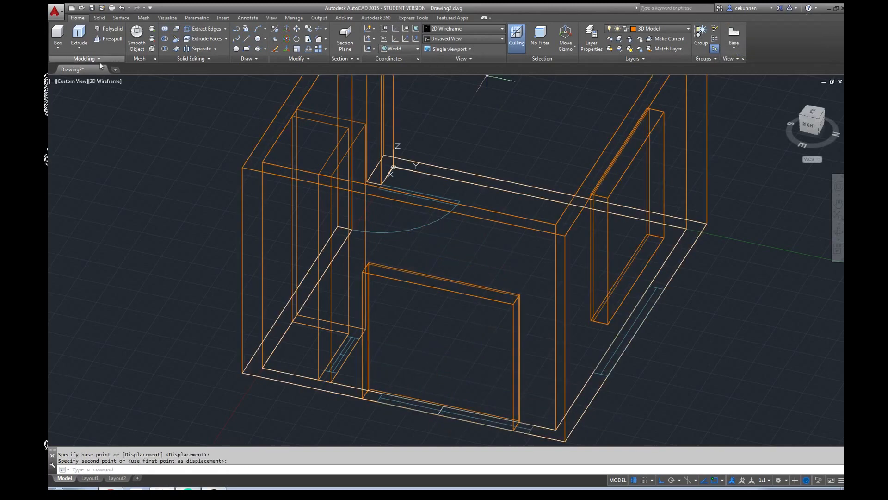
# Check the lowered front opening in the Shaded visual style and return to 2D Wireframe.
pyautogui.click(109, 82)
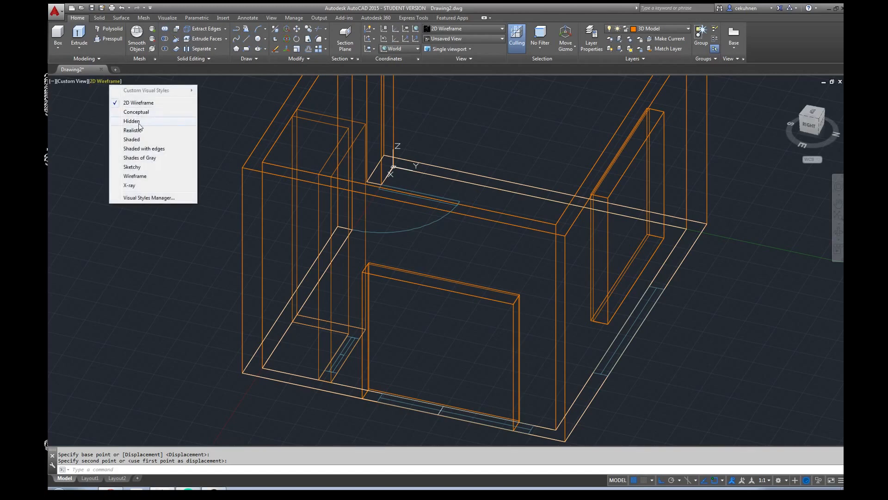
pyautogui.click(132, 140)
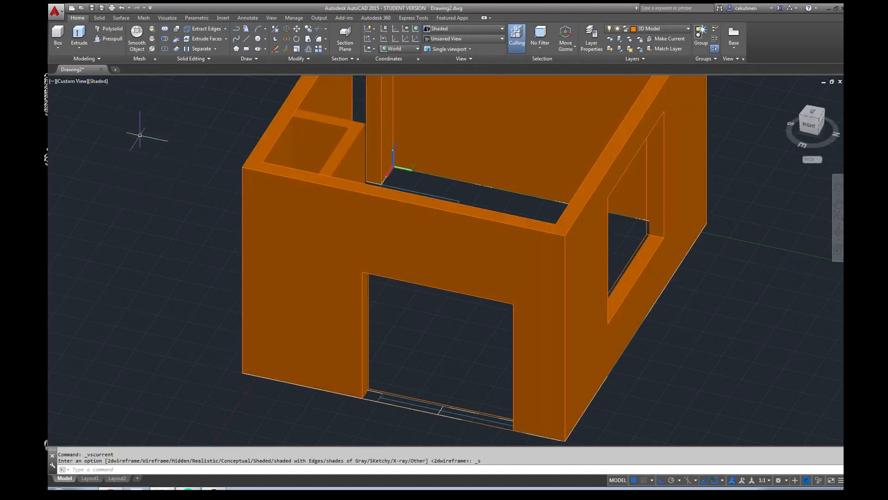
pyautogui.click(99, 82)
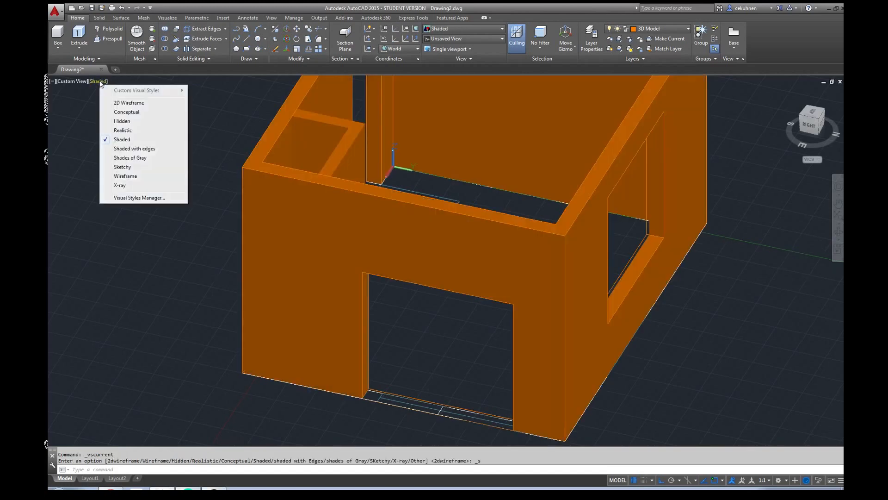
pyautogui.click(128, 103)
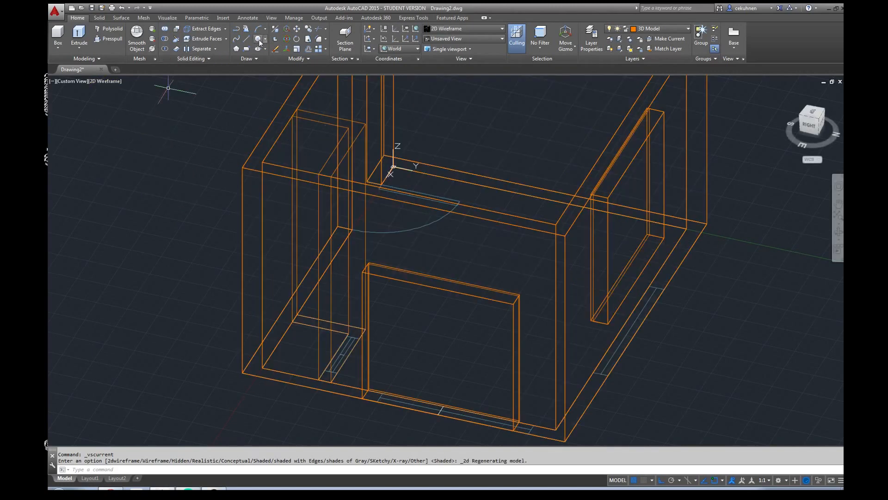
# Move the front window opening straight up by 2' from floor level.
pyautogui.click(410, 272)
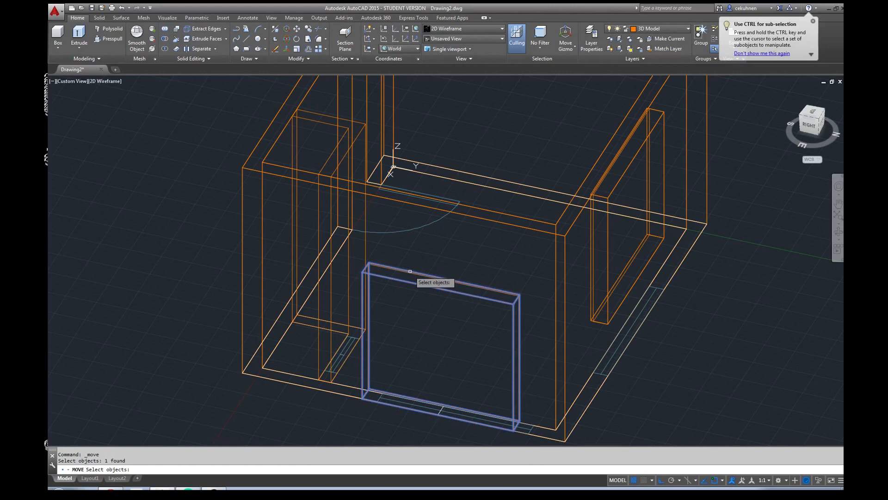
pyautogui.press('Return')
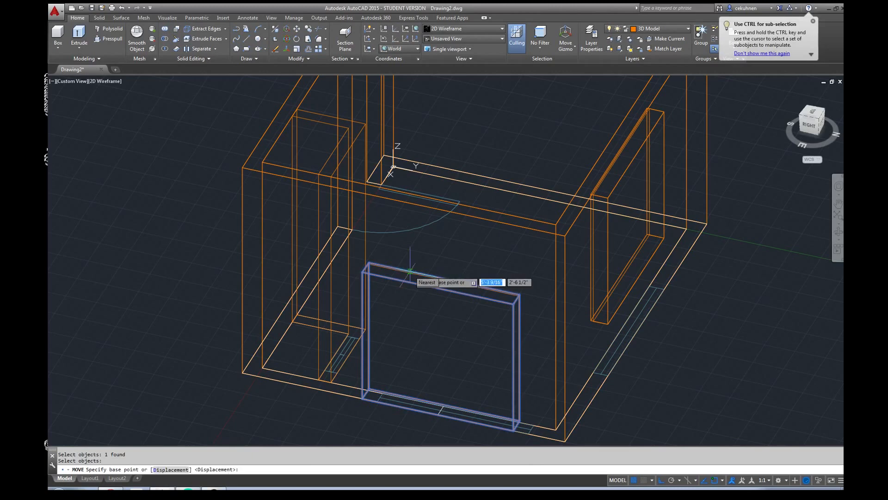
pyautogui.click(518, 387)
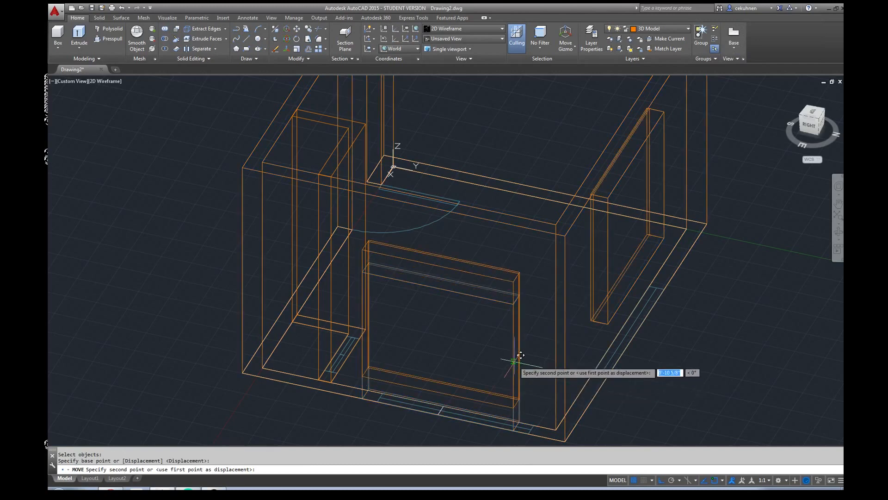
pyautogui.write('2')
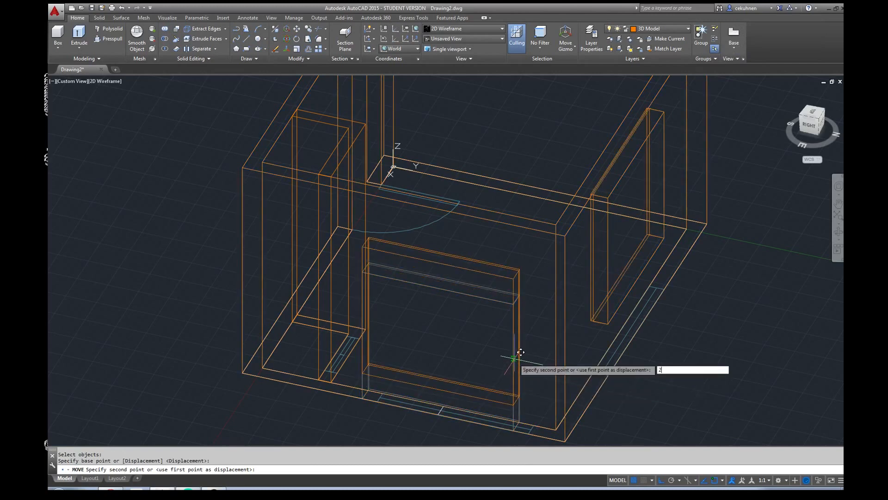
pyautogui.write("'")
pyautogui.press('Return')
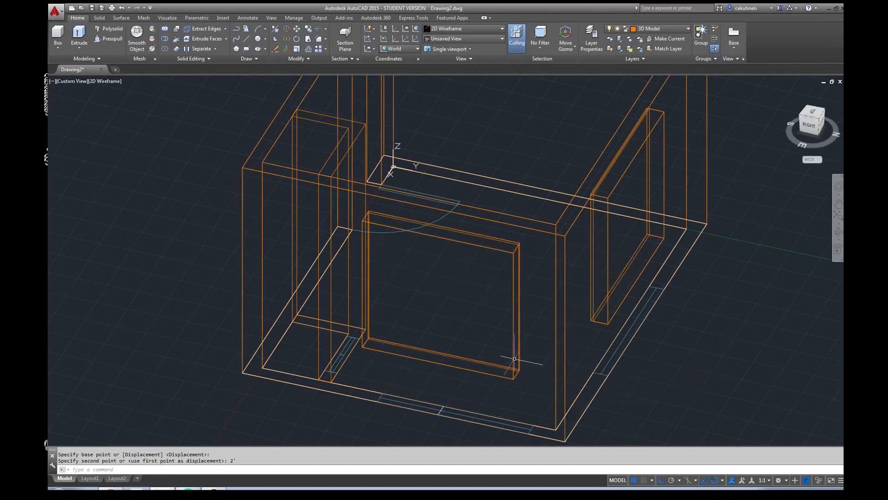
# Inspect both window openings in the walls in the Shaded visual style and return to 2D Wireframe.
pyautogui.click(106, 82)
pyautogui.click(134, 140)
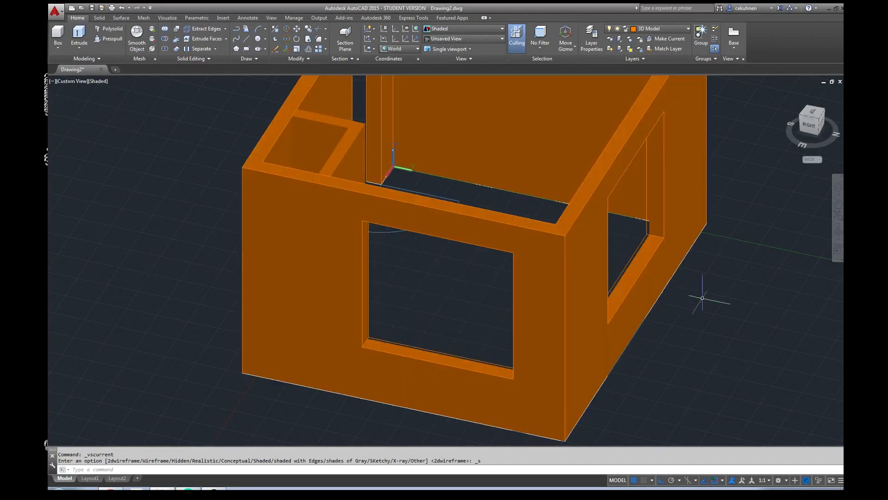
pyautogui.moveTo(816, 125); pyautogui.dragTo(729, 131)
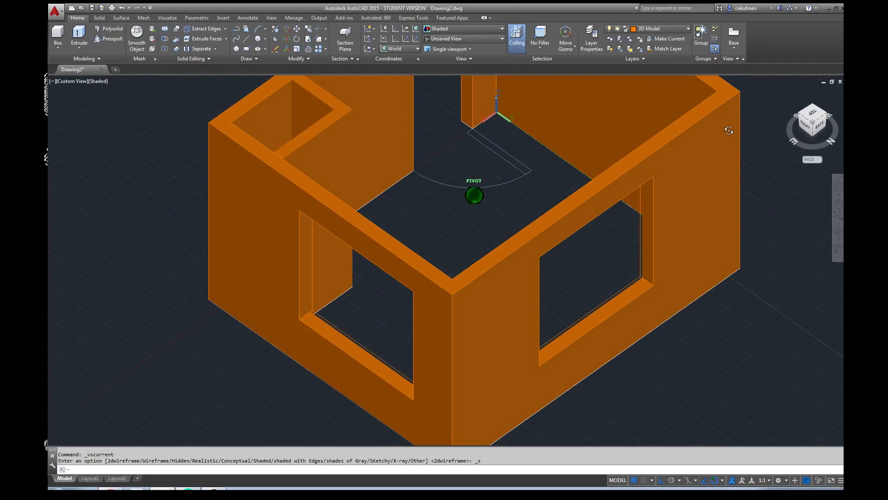
pyautogui.moveTo(730, 130); pyautogui.dragTo(759, 152)
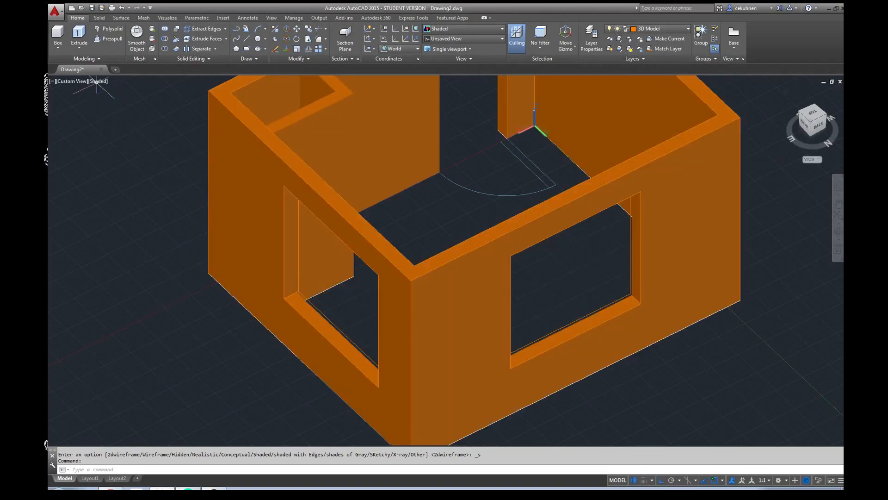
pyautogui.click(98, 82)
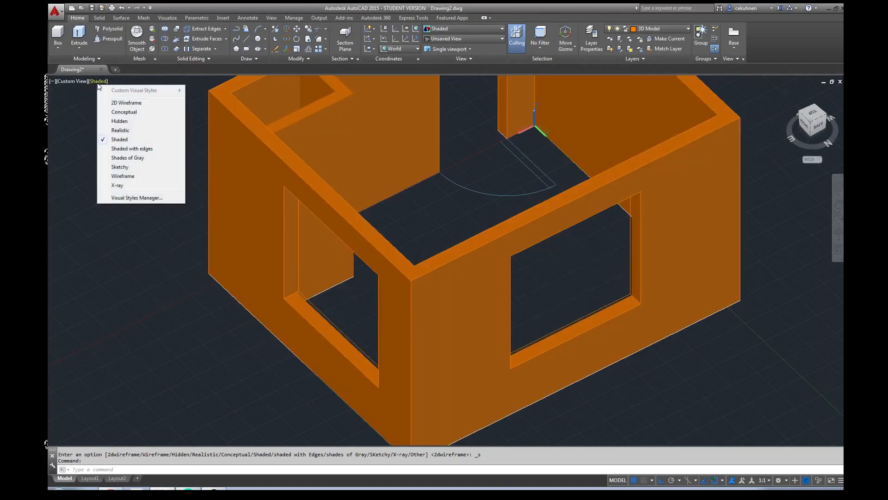
pyautogui.click(122, 102)
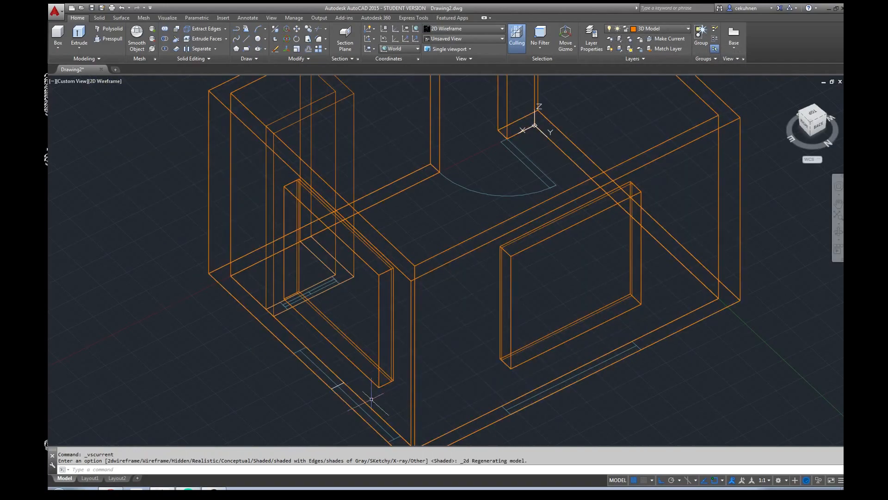
# Erase the centre marker line drawn across the front wall on the floor plan.
pyautogui.click(338, 385)
pyautogui.press('Delete')
pyautogui.scroll(-4, 475, 360)
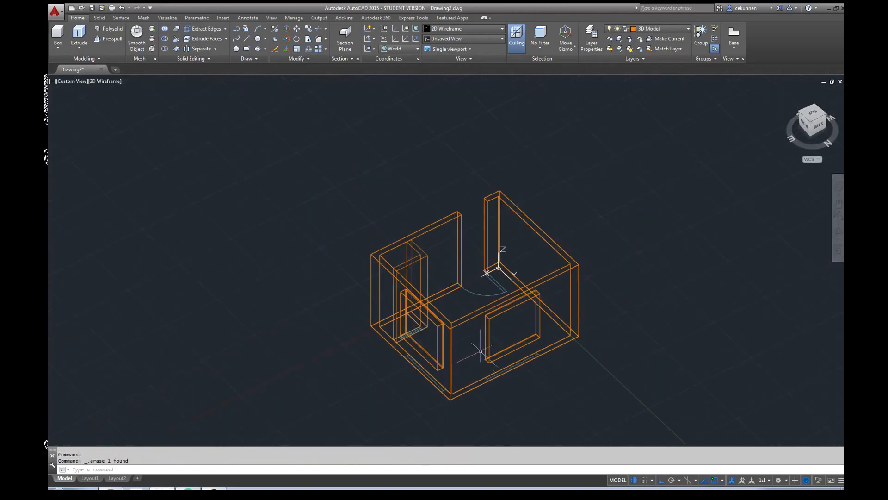
pyautogui.scroll(1, 565, 296)
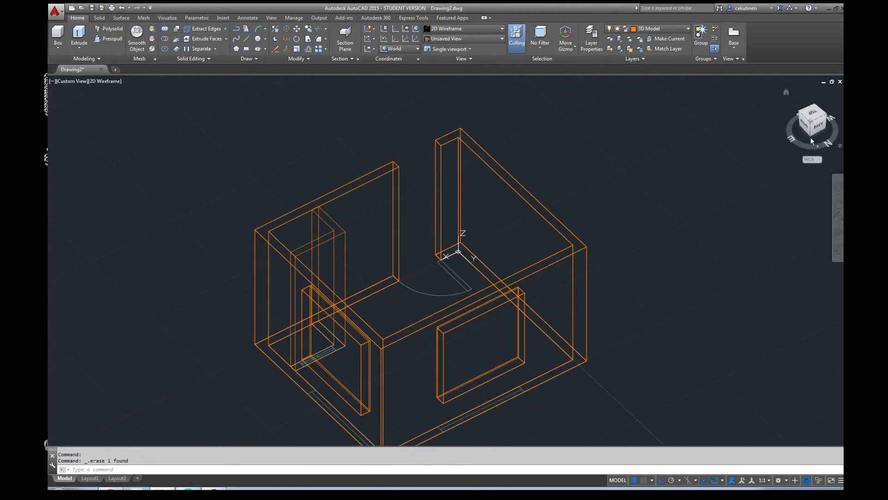
# Draw a rectangle across the door gap at the top of the wall, corner to corner between the two wall ends.
pyautogui.moveTo(818, 125)
pyautogui.mouseDown()
pyautogui.moveTo(763, 99)
pyautogui.moveTo(363, 115)
pyautogui.moveTo(181, 106)
pyautogui.moveTo(169, 125)
pyautogui.moveTo(212, 139)
pyautogui.moveTo(202, 137)
pyautogui.mouseUp()
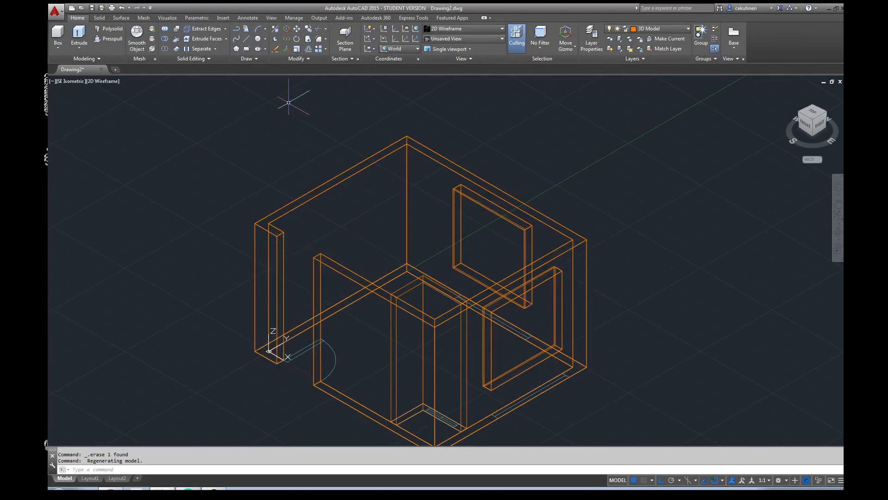
pyautogui.click(247, 49)
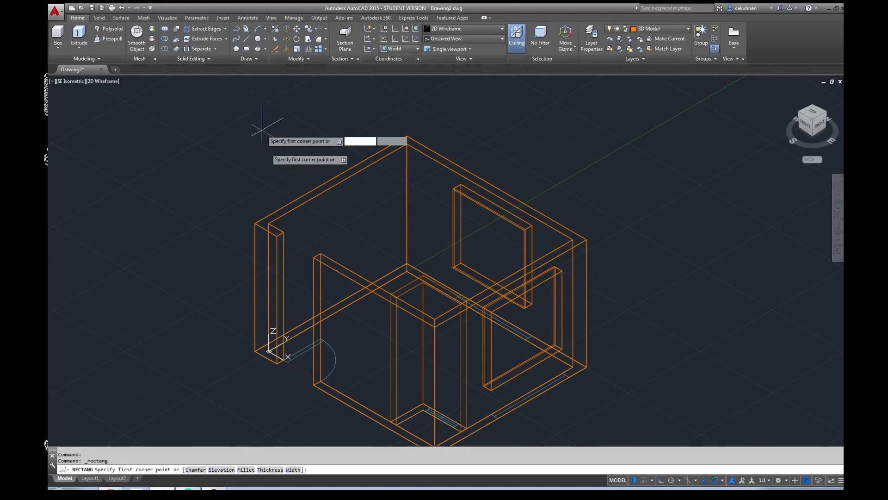
pyautogui.scroll(2, 297, 240)
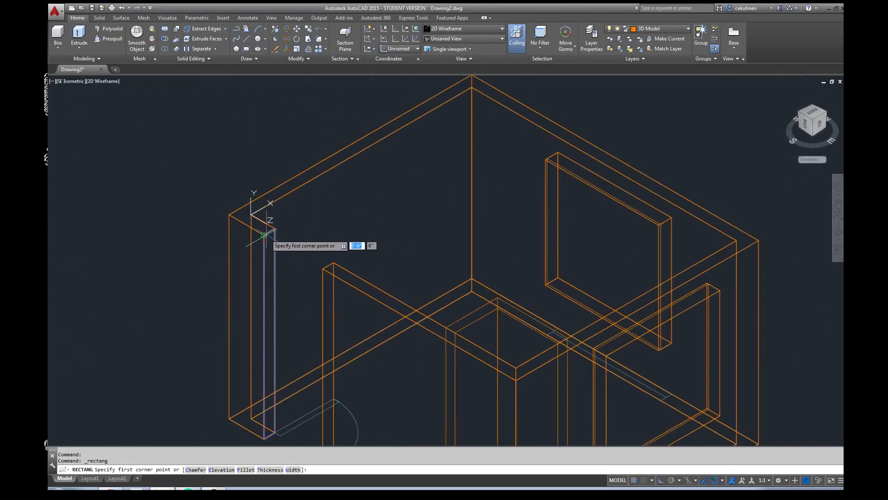
pyautogui.press('Escape')
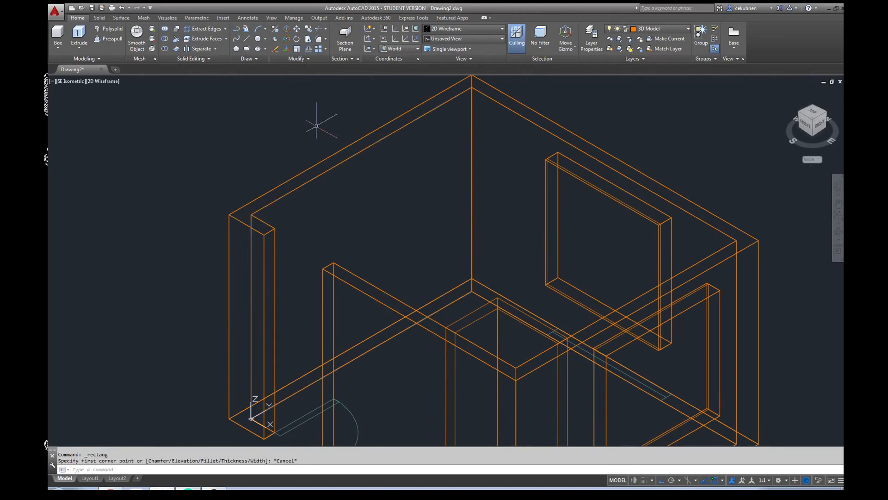
pyautogui.click(246, 48)
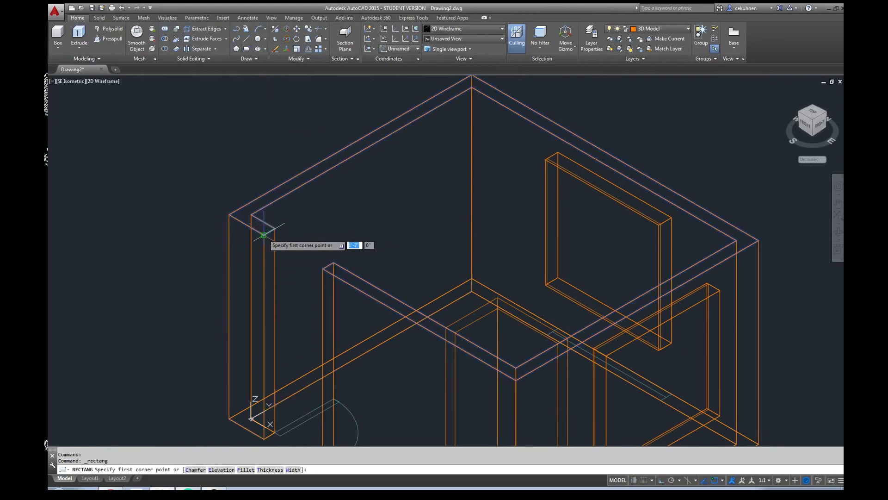
pyautogui.click(264, 235)
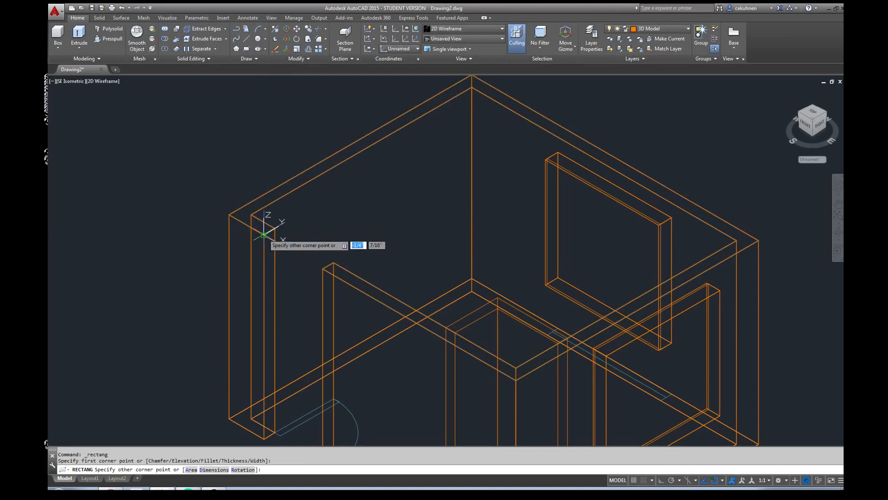
pyautogui.click(333, 263)
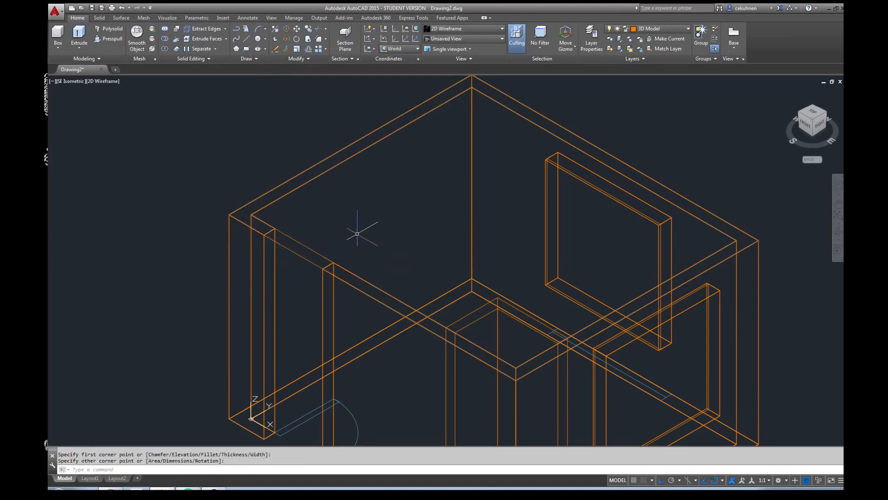
# Extrude the rectangle over the door gap downward into a solid header block between the wall ends.
pyautogui.click(79, 35)
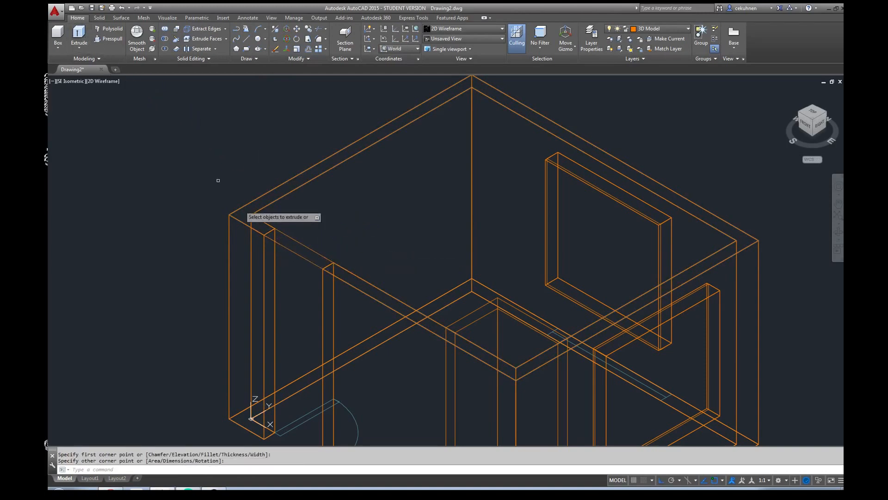
pyautogui.click(293, 252)
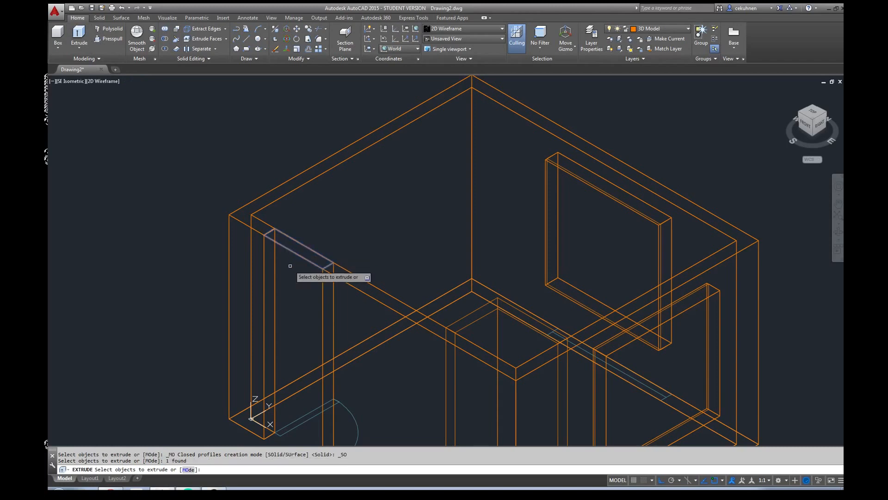
pyautogui.press('Return')
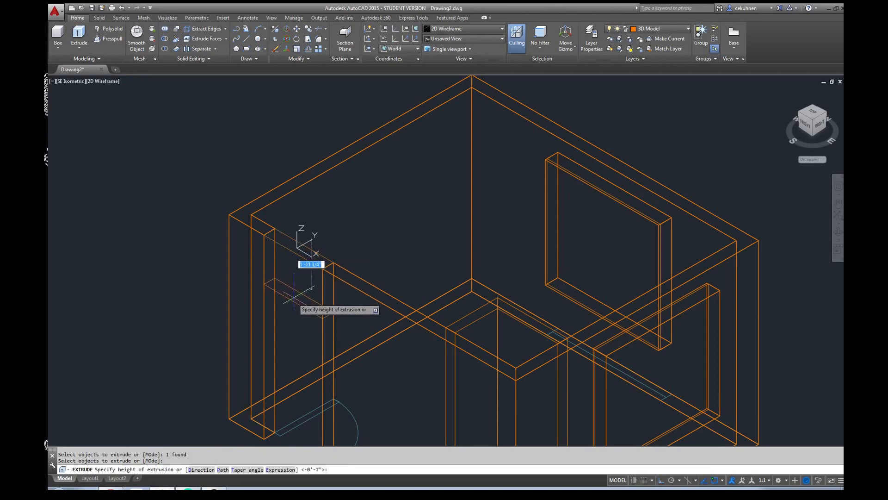
pyautogui.click(294, 294)
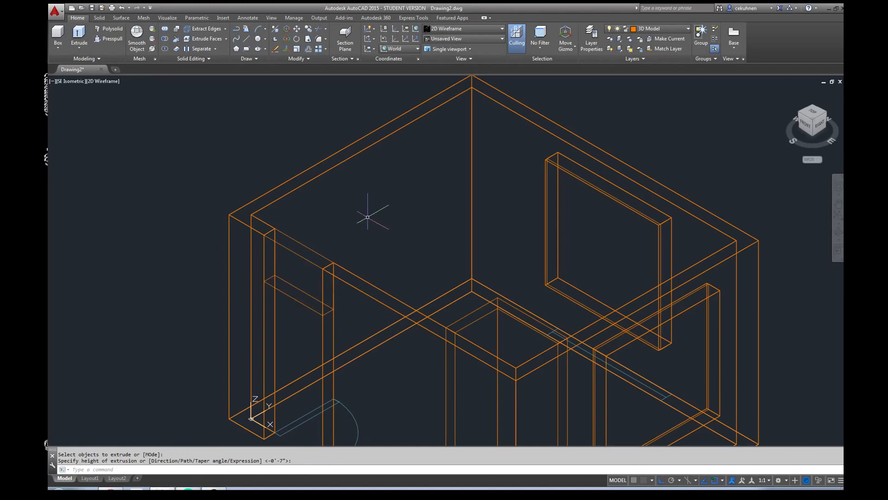
pyautogui.press('Escape')
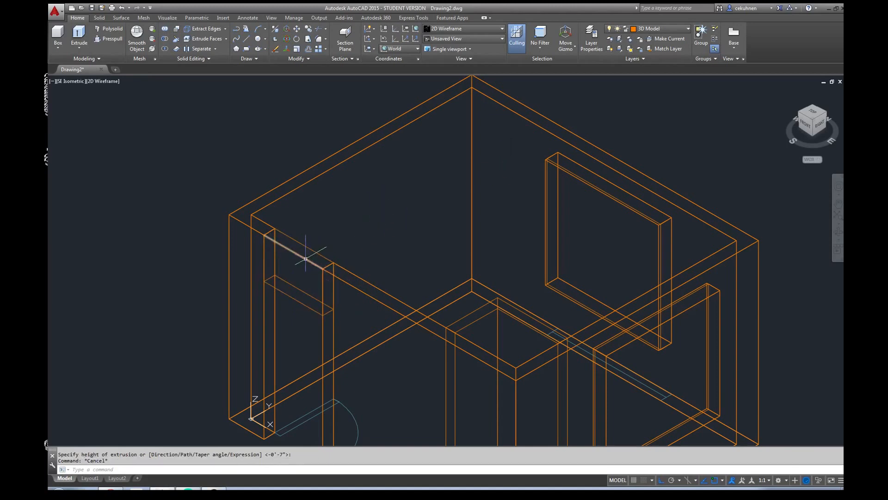
pyautogui.click(299, 302)
pyautogui.press('Delete')
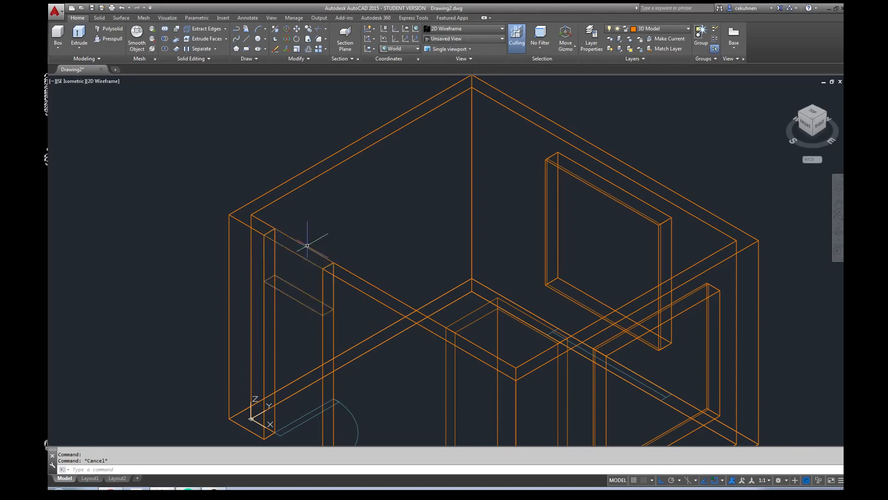
# Stretch the underside of the door header block upward to make the header shallower, finely adjusting its height by eye.
pyautogui.click(294, 290)
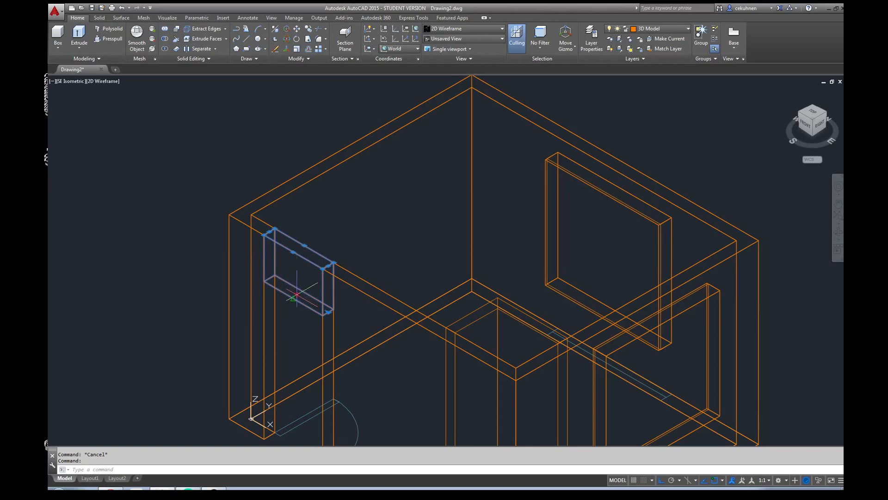
pyautogui.click(297, 295)
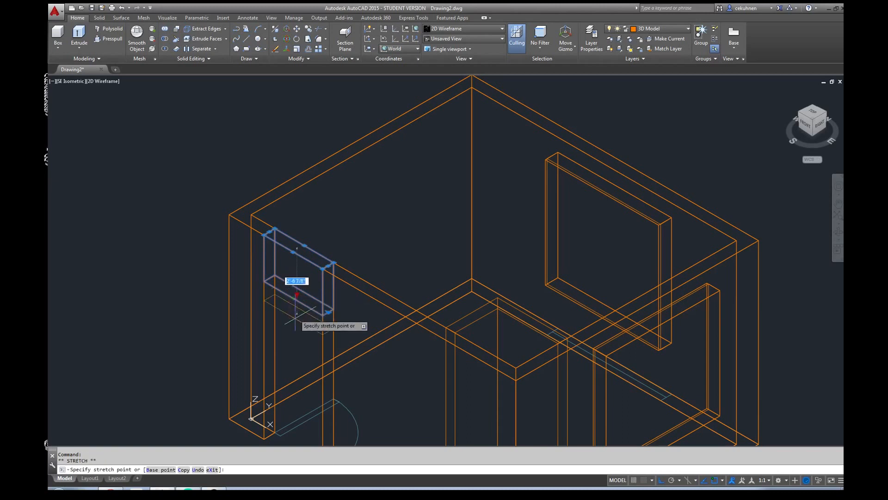
pyautogui.click(296, 273)
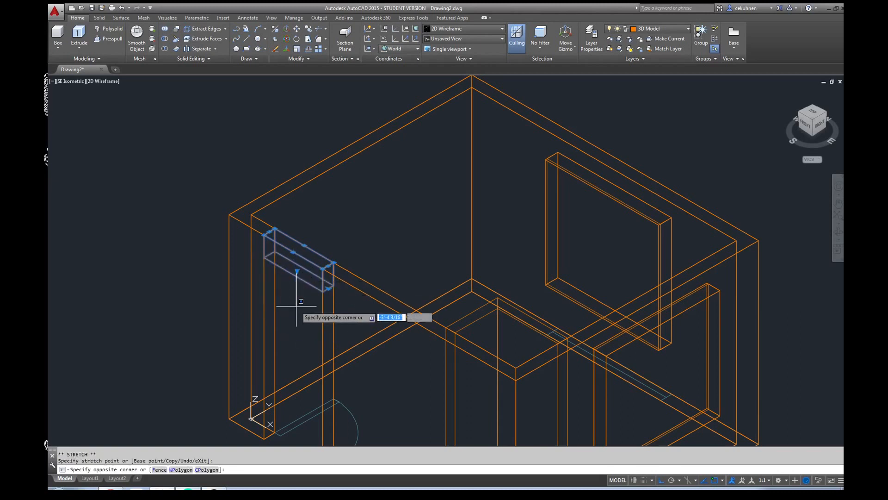
pyautogui.click(297, 271)
pyautogui.click(298, 306)
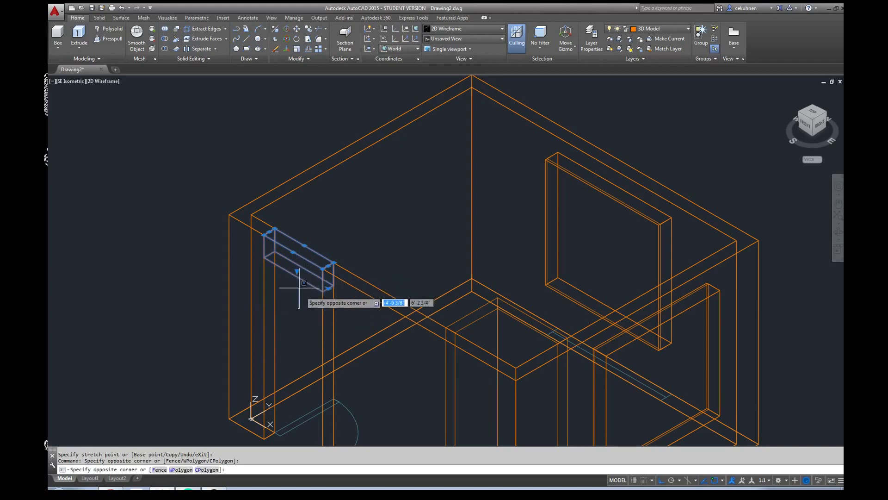
pyautogui.scroll(2, 302, 295)
pyautogui.click(303, 295)
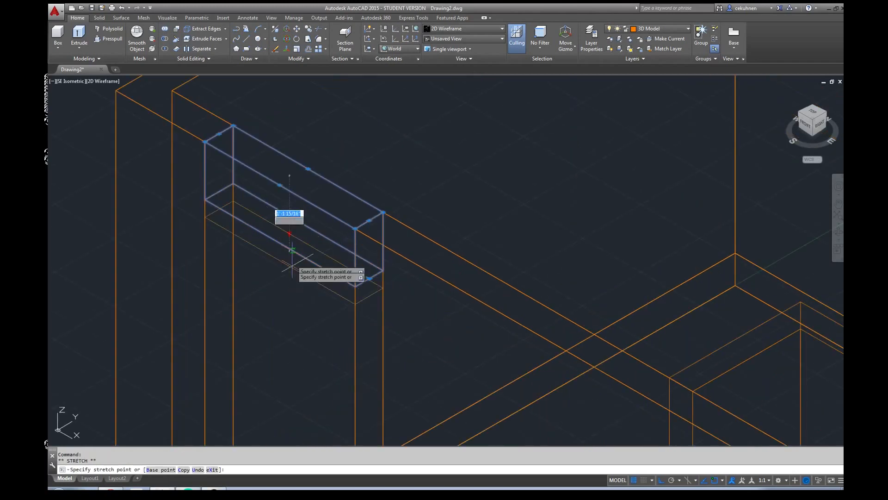
pyautogui.click(289, 233)
pyautogui.click(293, 254)
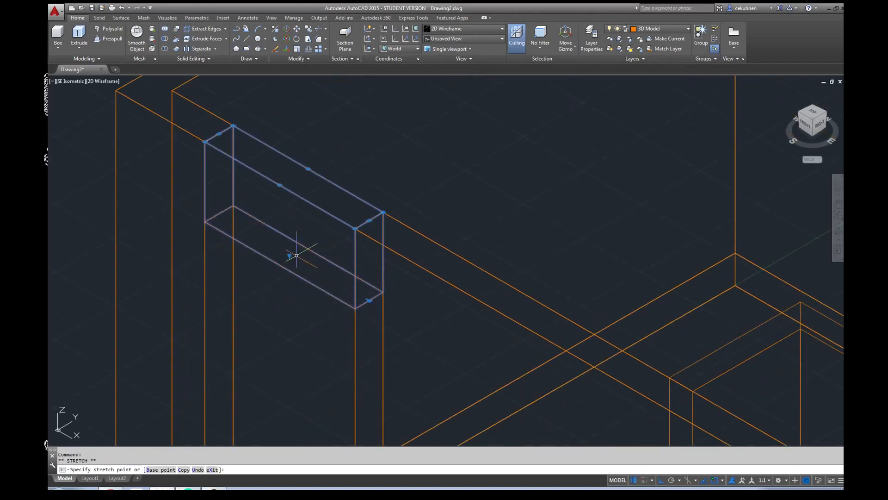
# Show the whole room model in the Shaded visual style.
pyautogui.scroll(-7, 296, 254)
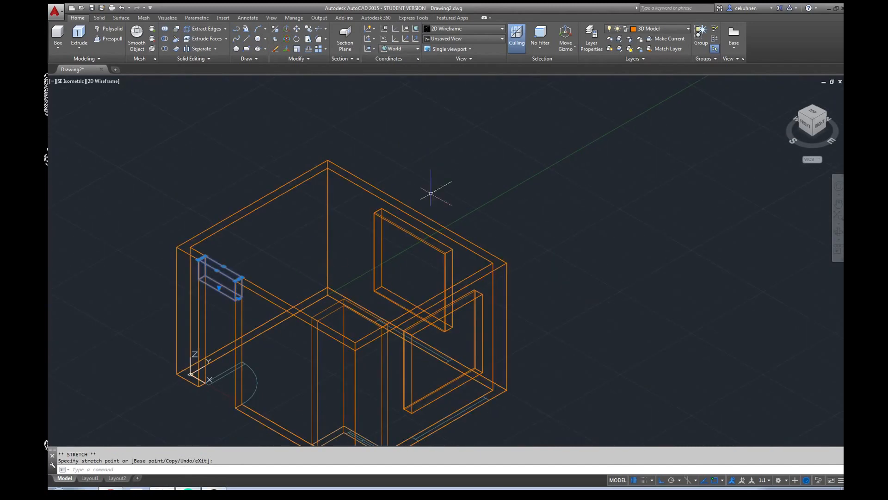
pyautogui.scroll(2, 439, 189)
pyautogui.click(100, 82)
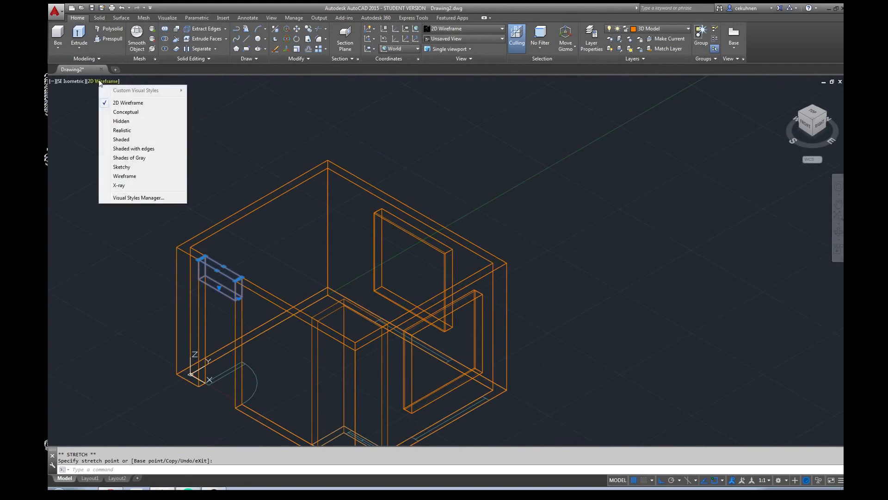
pyautogui.click(121, 139)
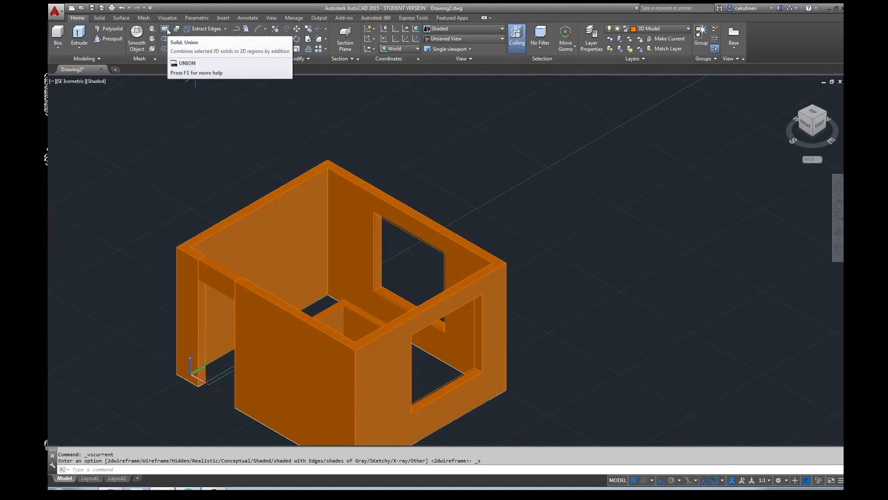
# Try to union the header block above the doorway with the surrounding wall solid.
pyautogui.click(168, 31)
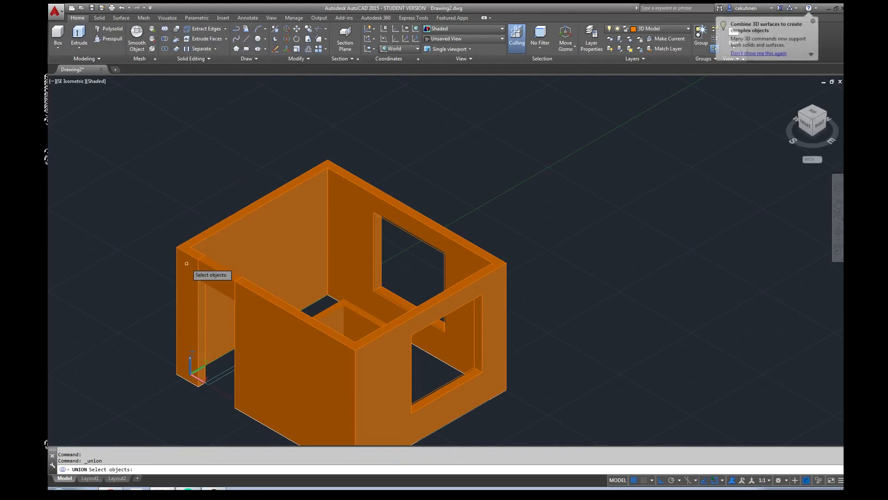
pyautogui.click(208, 272)
pyautogui.press('Return')
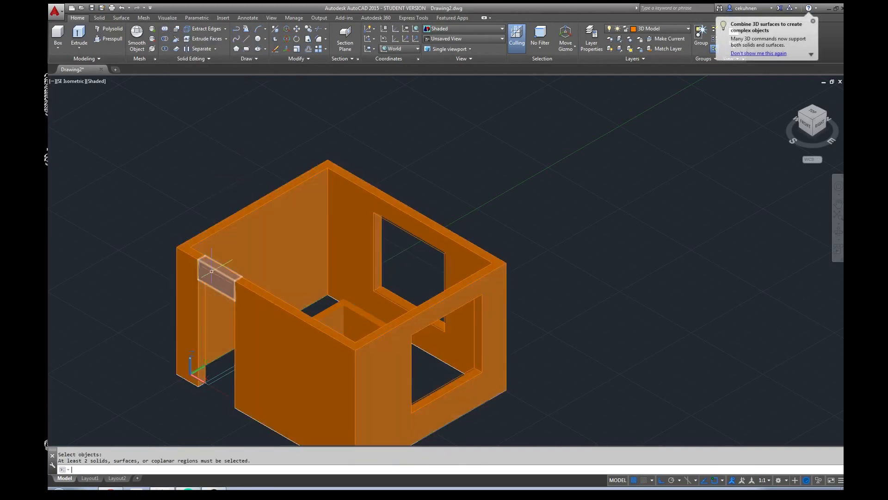
pyautogui.click(210, 268)
pyautogui.press('Return')
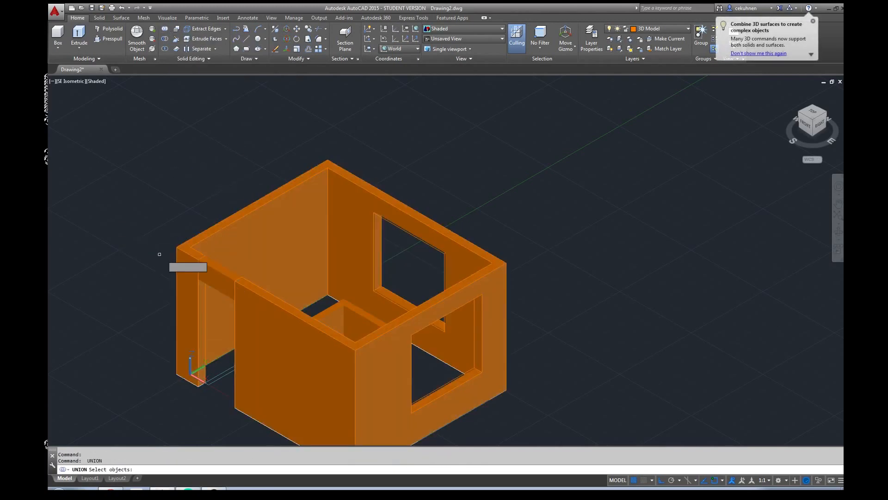
pyautogui.press('Escape')
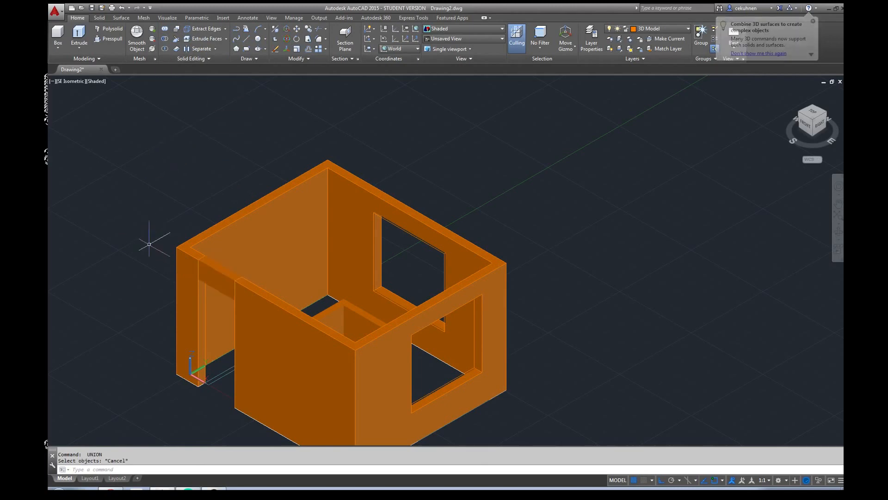
pyautogui.scroll(3, 174, 238)
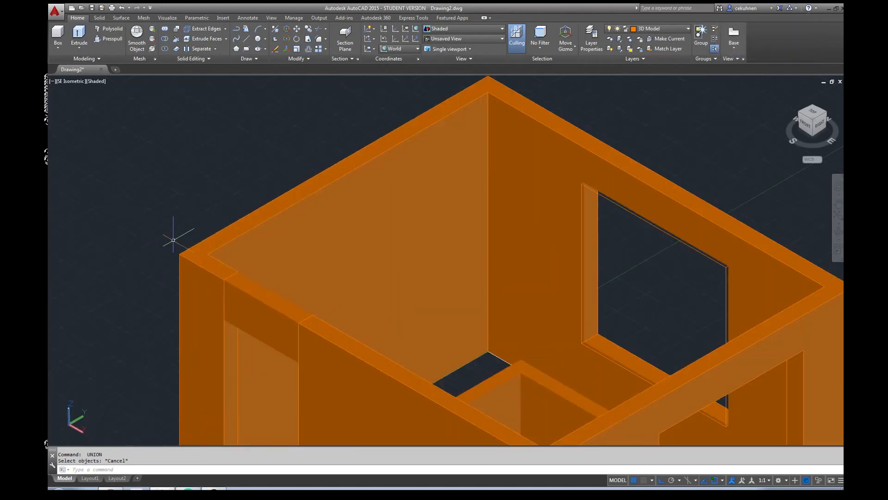
pyautogui.click(255, 327)
pyautogui.press('Escape')
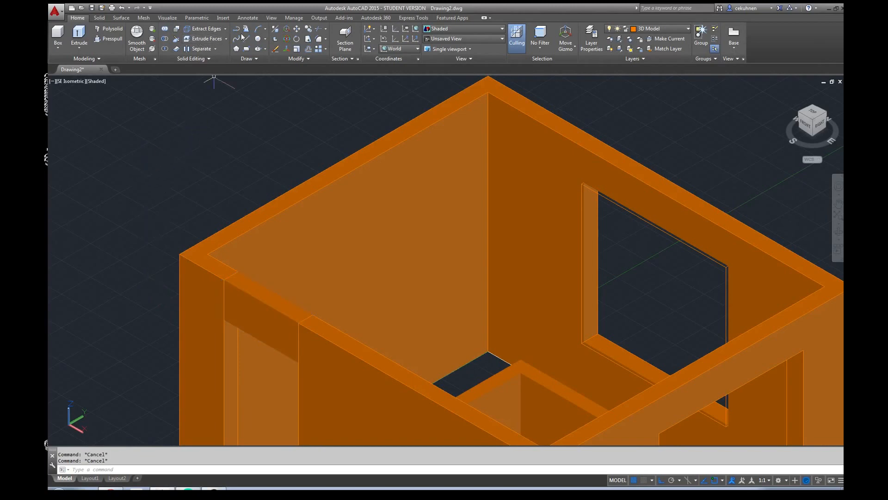
pyautogui.click(165, 28)
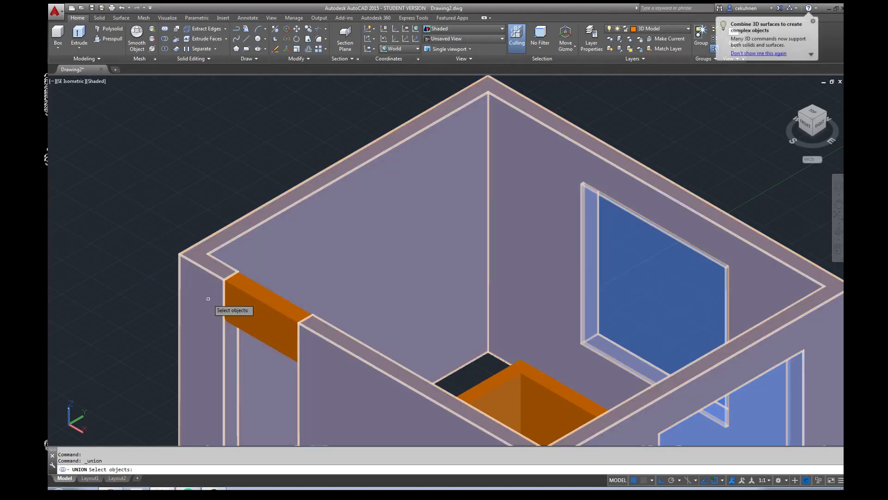
pyautogui.click(207, 299)
pyautogui.press('Return')
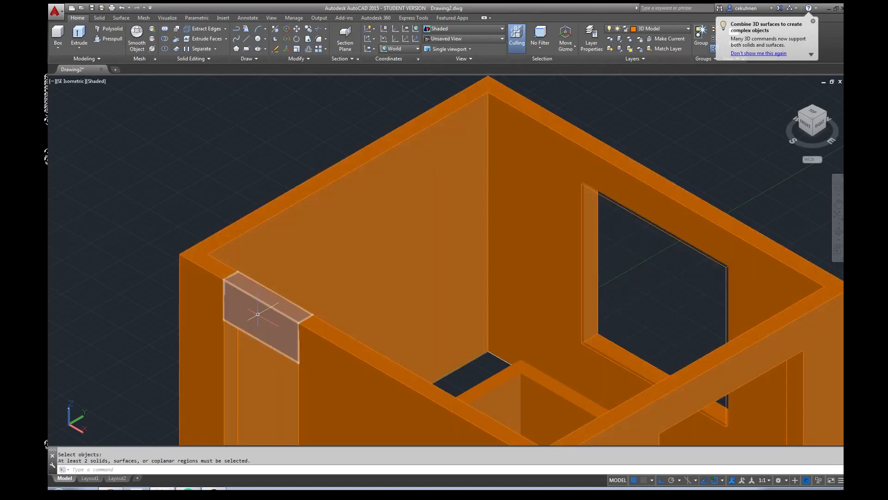
# Union the wall solid and the door header block into one solid, and check the joined result.
pyautogui.click(165, 28)
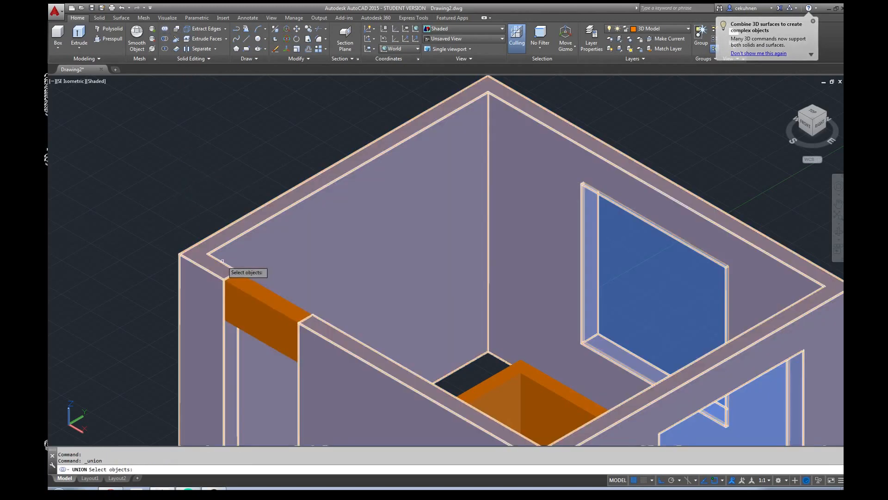
pyautogui.click(223, 262)
pyautogui.click(238, 301)
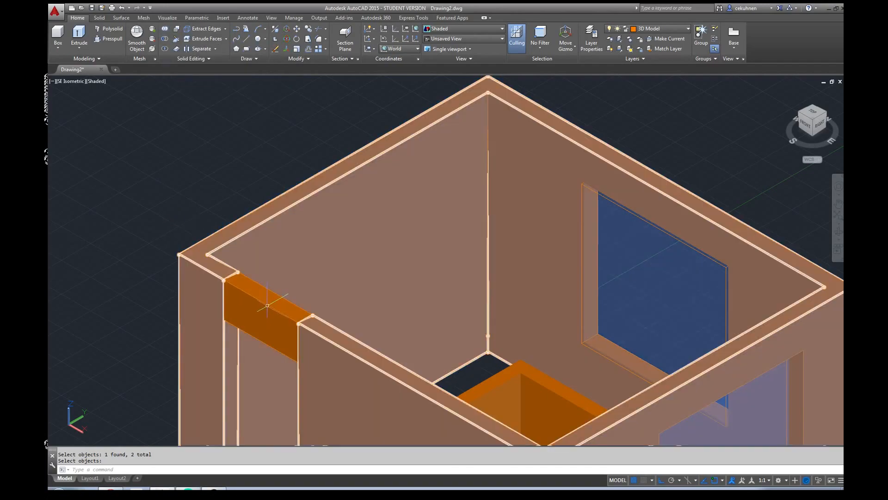
pyautogui.press('Return')
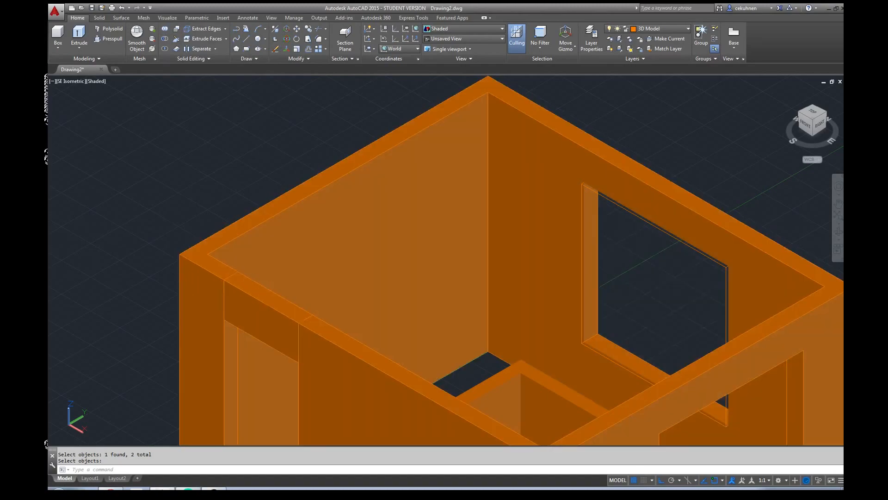
pyautogui.press('Escape')
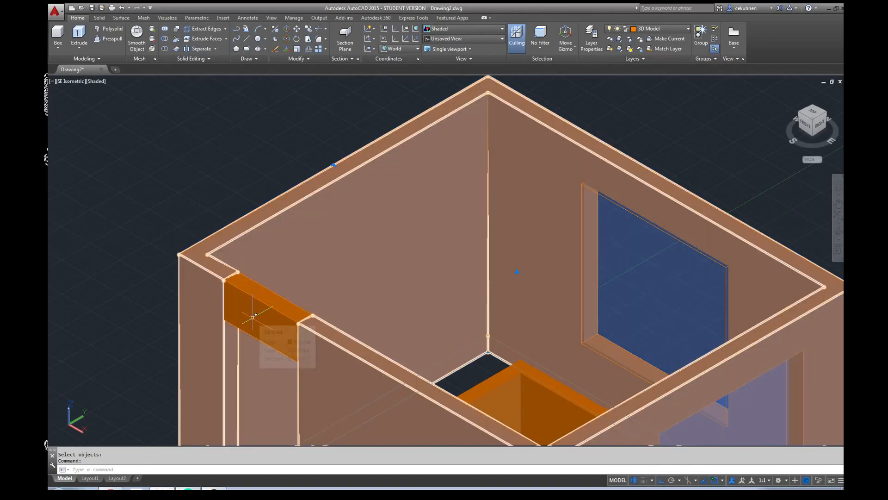
pyautogui.press('Escape')
pyautogui.scroll(-6, 199, 264)
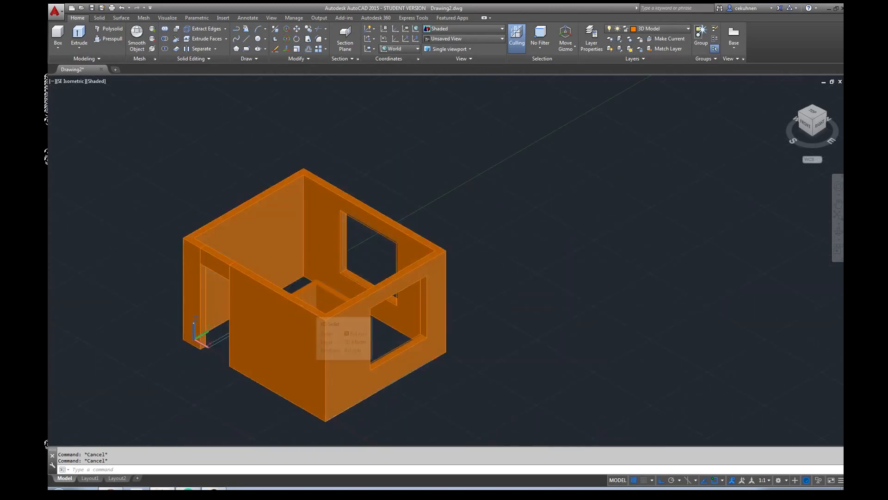
# Try deleting the window opening in the back wall of the wall solid, and undo the deletion.
pyautogui.click(309, 310)
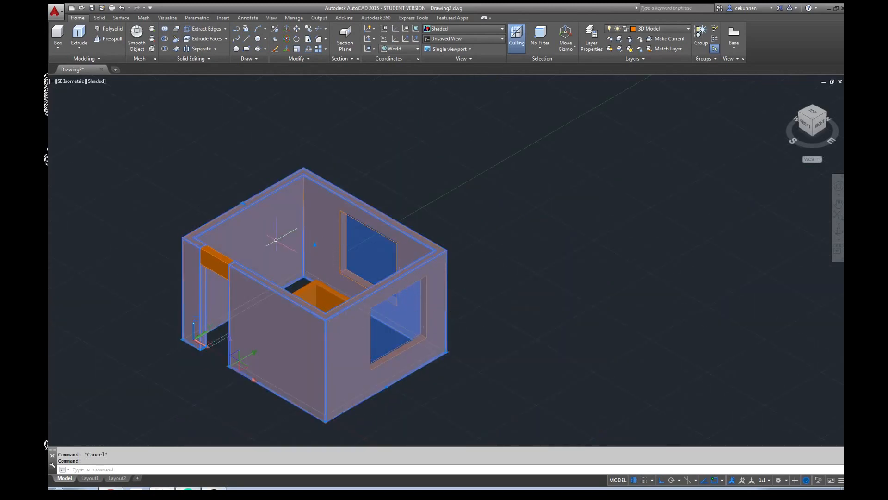
pyautogui.press('Escape')
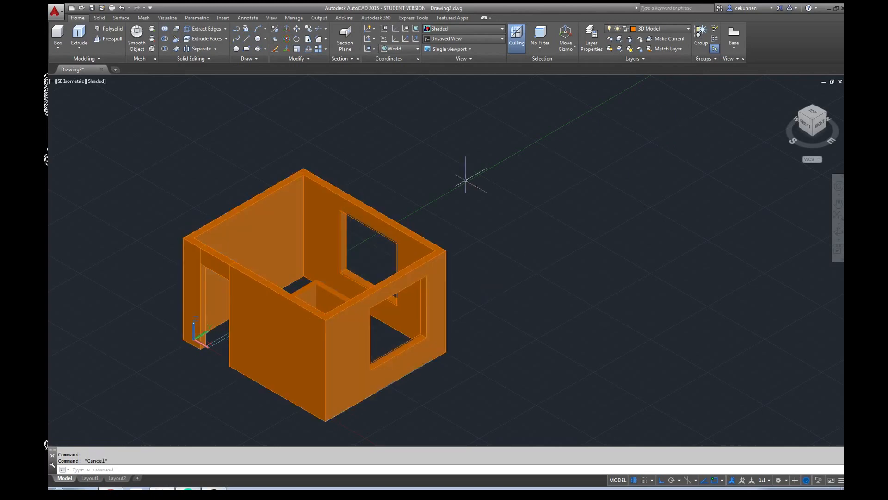
pyautogui.click(394, 245)
pyautogui.click(394, 246)
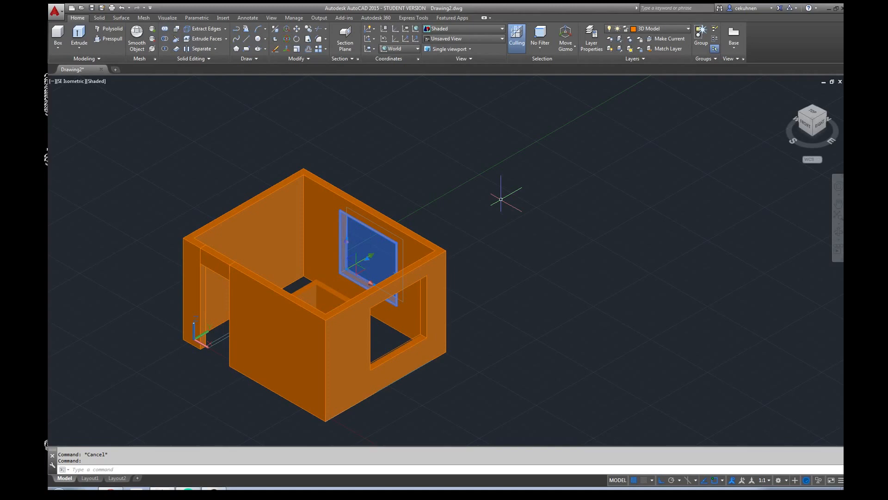
pyautogui.press('Delete')
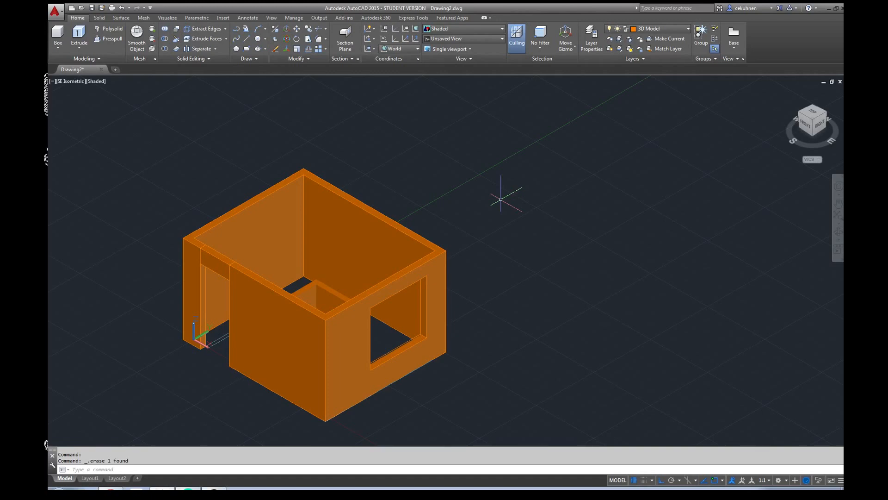
pyautogui.hotkey('ctrl', 'z')
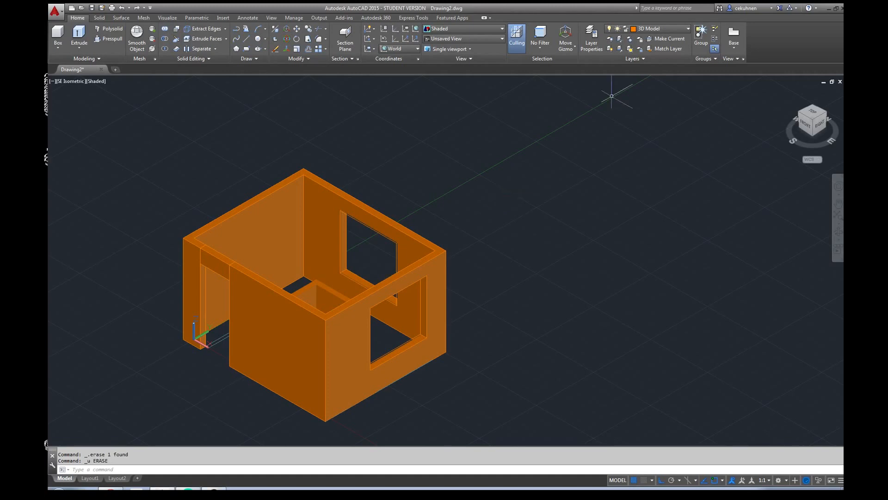
# Show the room from the opposite side, facing the corner closet, in the 2D Wireframe visual style.
pyautogui.moveTo(810, 124); pyautogui.dragTo(342, 144)
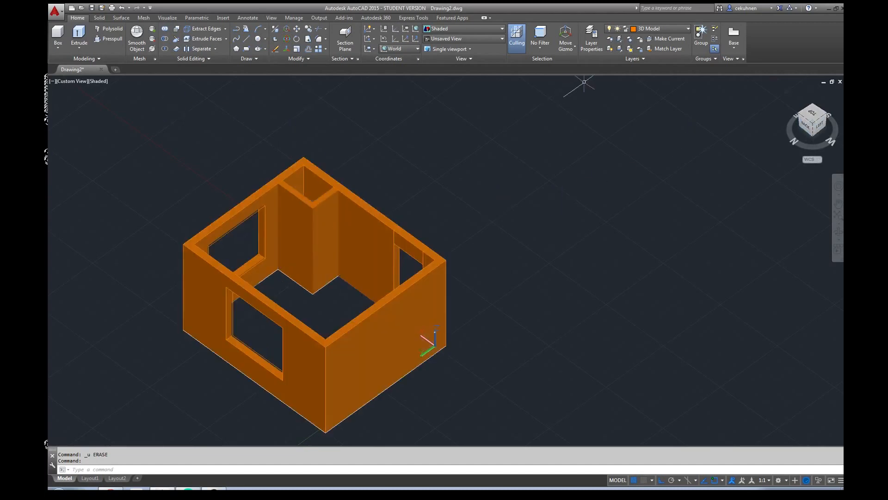
pyautogui.click(100, 81)
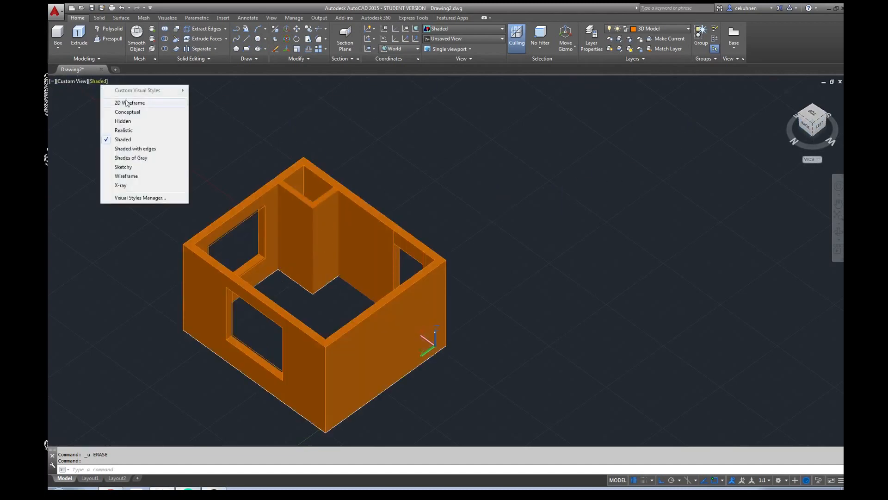
pyautogui.click(129, 100)
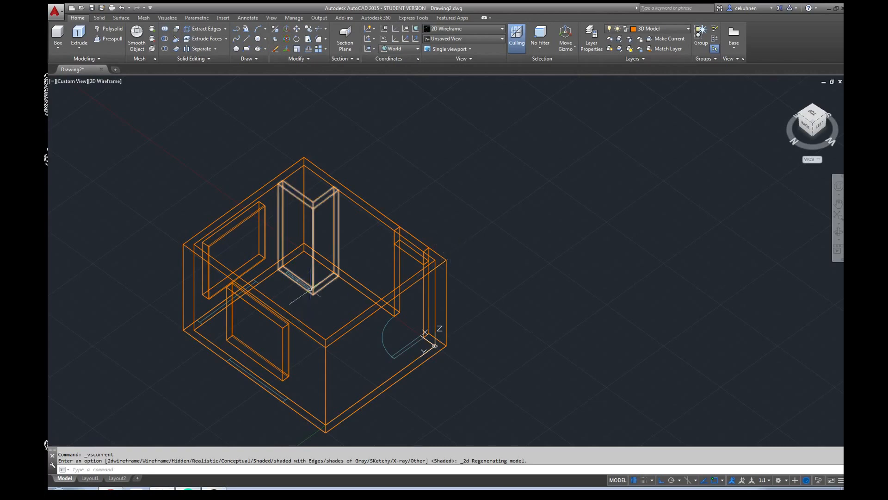
pyautogui.scroll(6, 310, 289)
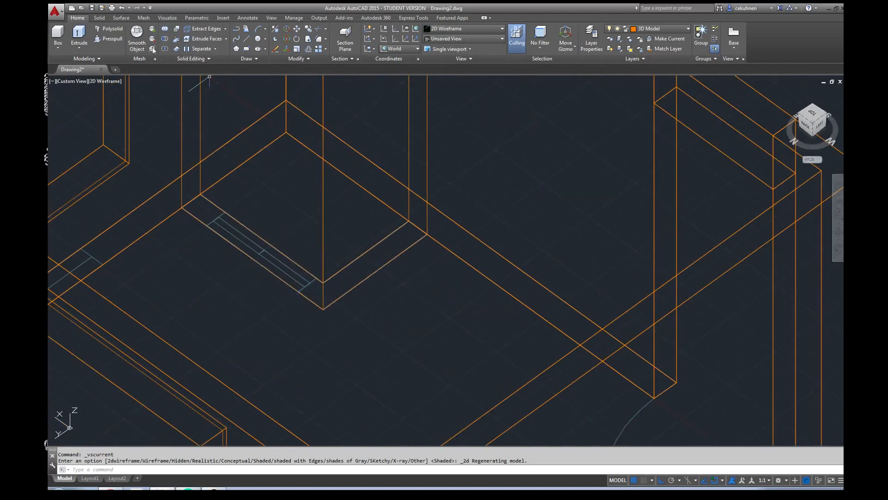
# Draw an upright rectangle on the closet wall's face as a doorway outline, spanning the closet door symbol in the floor plan.
pyautogui.click(247, 49)
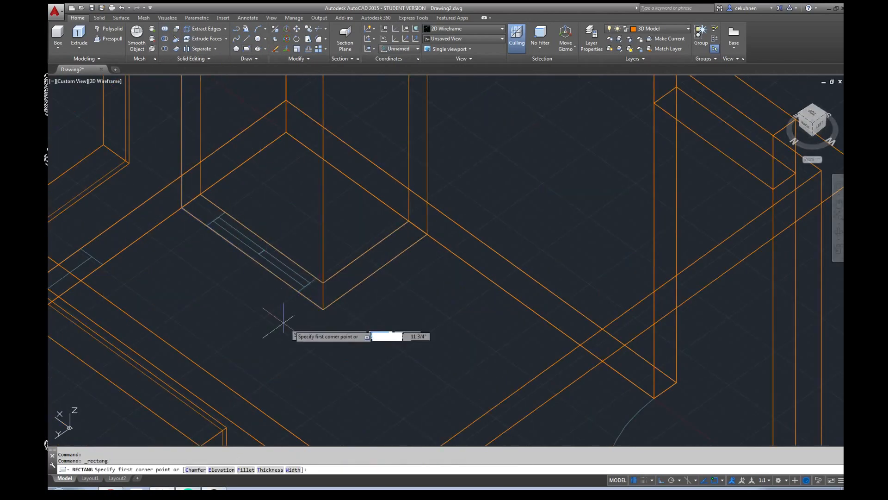
pyautogui.click(298, 291)
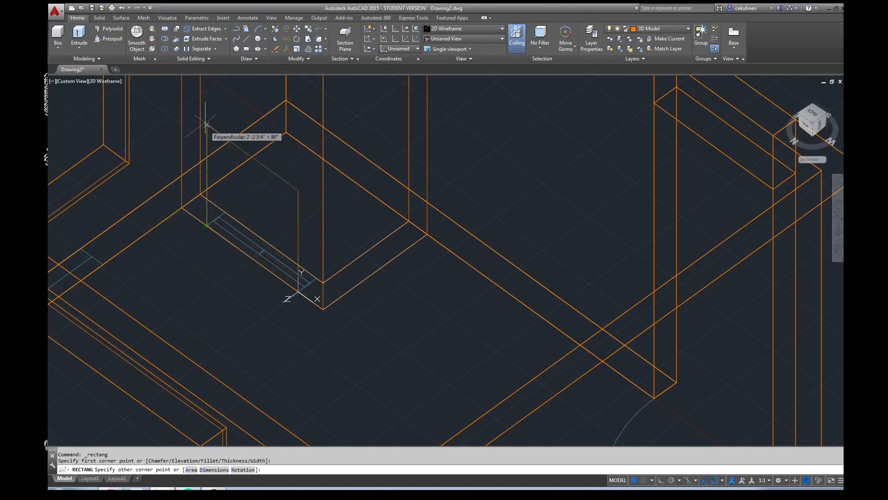
pyautogui.scroll(-2, 207, 107)
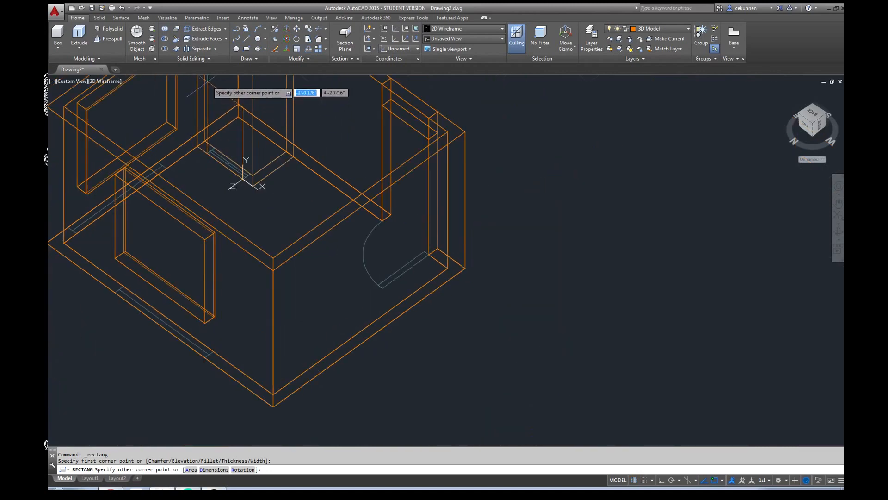
pyautogui.scroll(2, 208, 107)
pyautogui.scroll(-2, 208, 113)
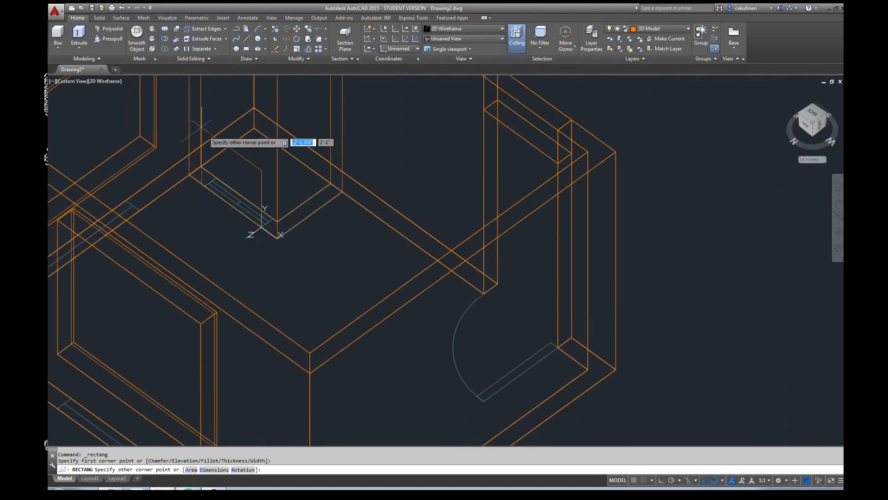
pyautogui.scroll(-3, 208, 127)
pyautogui.scroll(5, 205, 88)
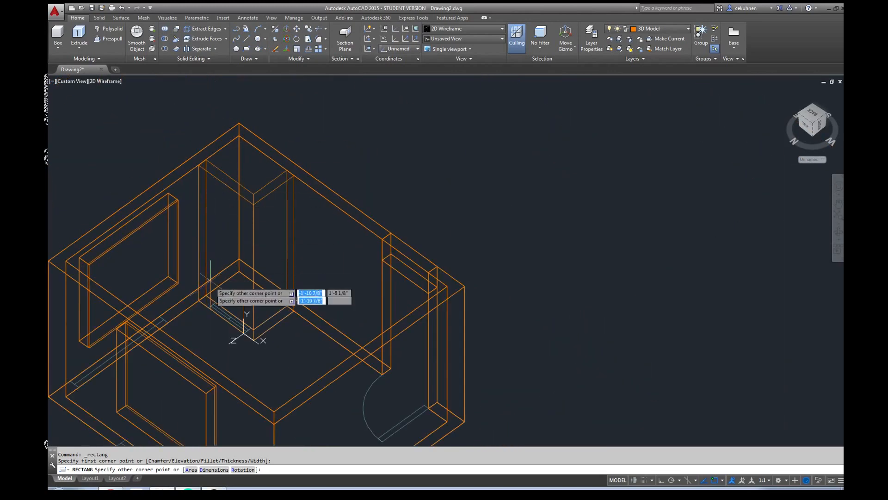
pyautogui.click(209, 207)
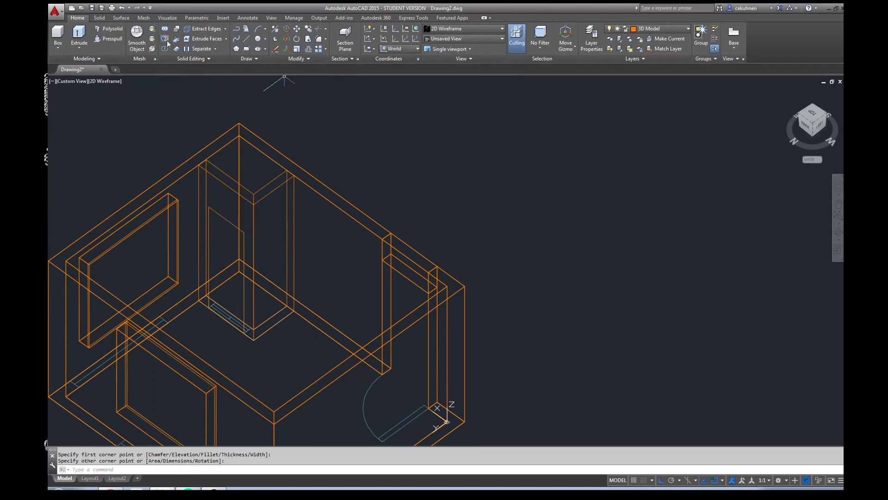
# Extrude the closet doorway rectangle 6" through the closet wall.
pyautogui.click(79, 35)
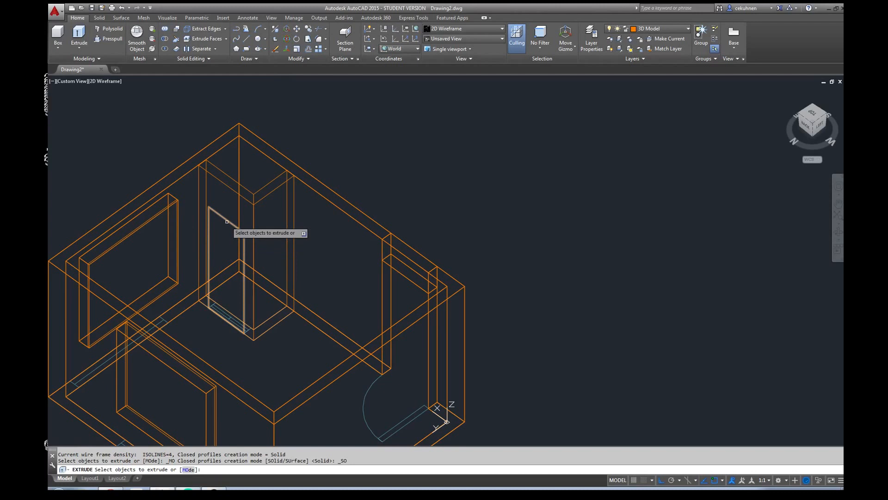
pyautogui.click(227, 221)
pyautogui.press('Return')
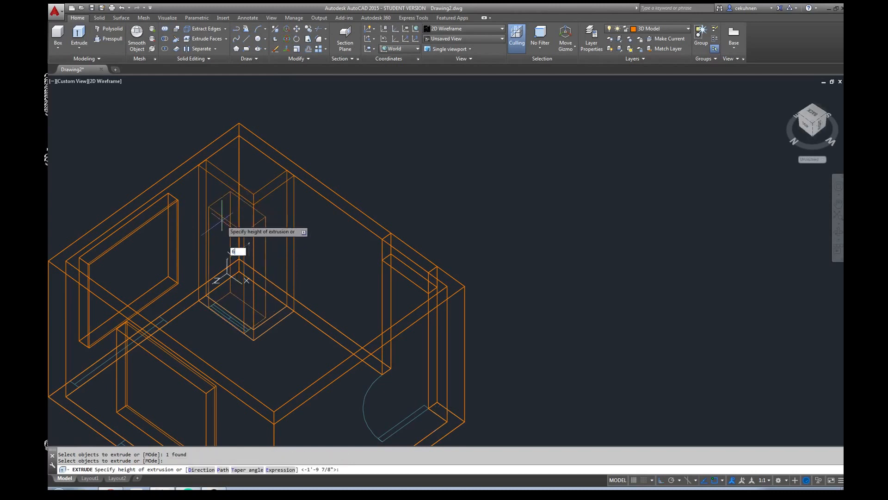
pyautogui.press('Return')
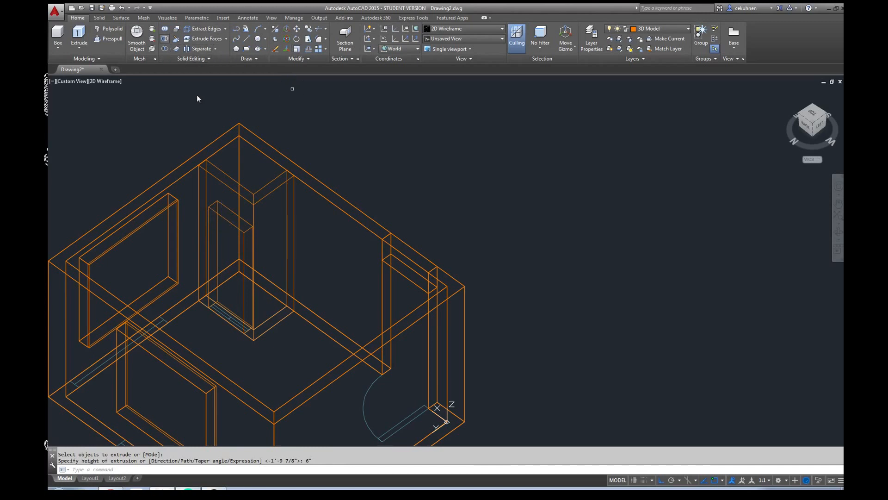
# Subtract the extruded doorway block from the closet wall solid.
pyautogui.click(226, 174)
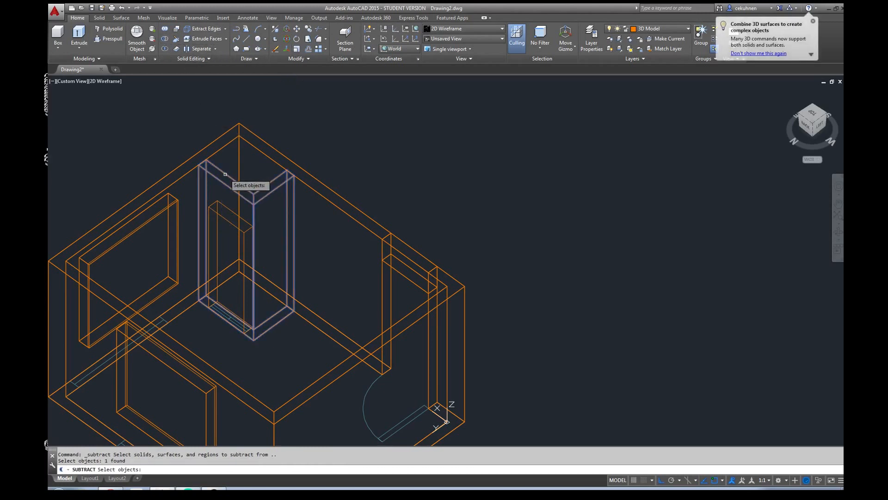
pyautogui.press('Return')
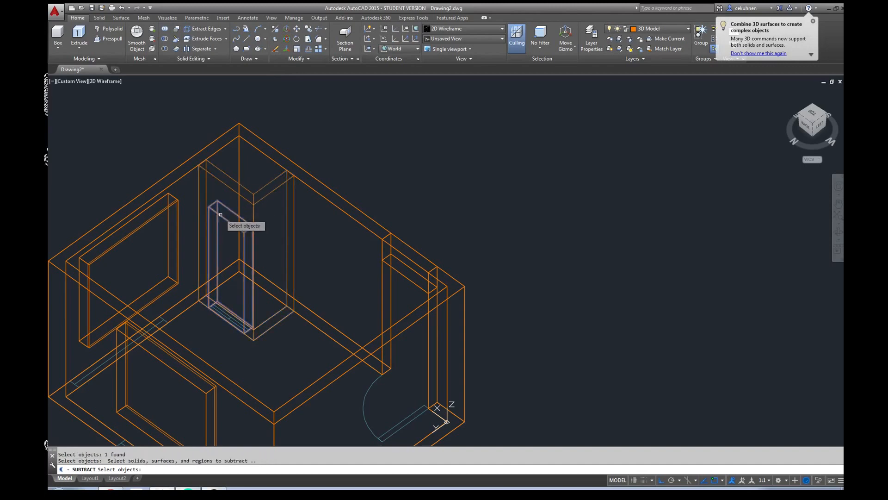
pyautogui.click(221, 215)
pyautogui.press('Return')
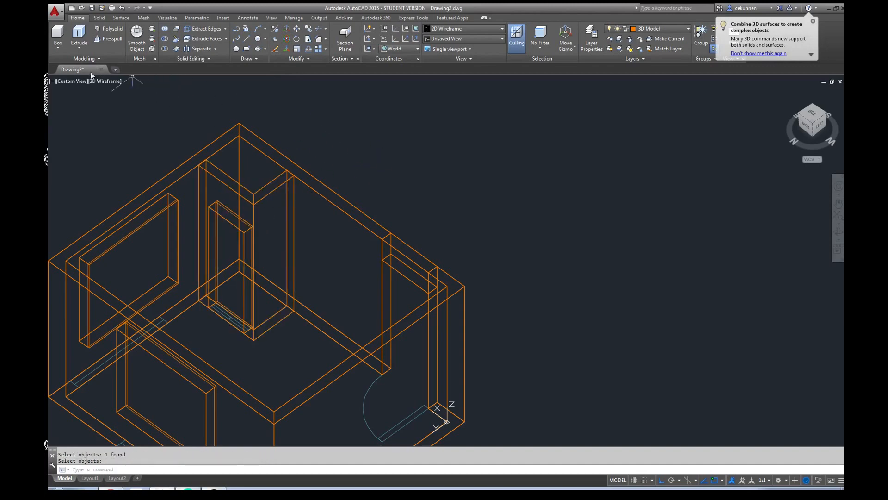
# Show the model in the Shaded visual style and turn the view back to the main doorway side.
pyautogui.click(107, 81)
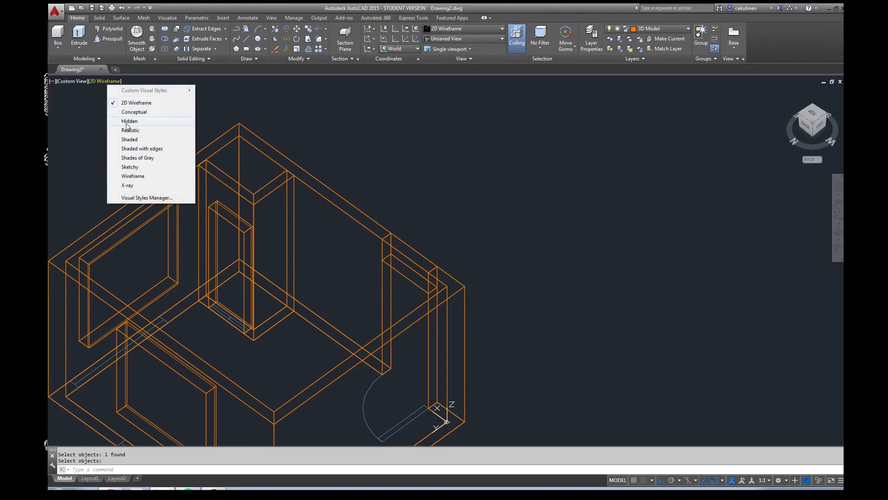
pyautogui.click(129, 139)
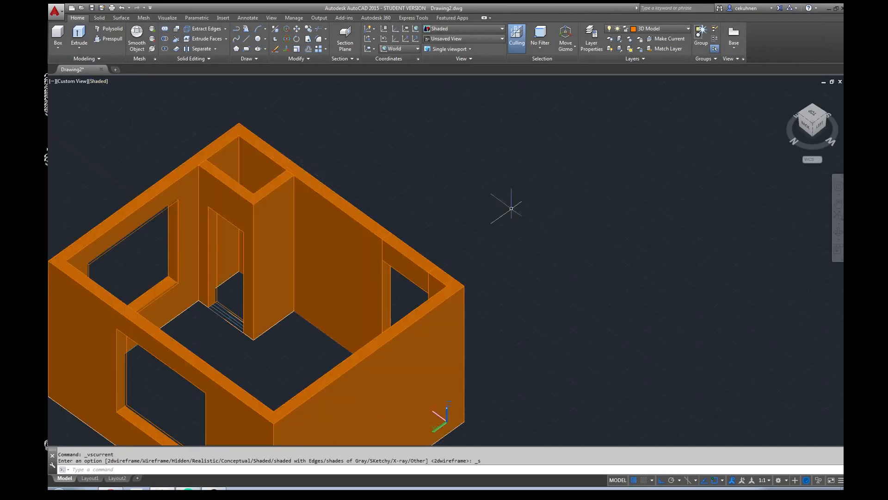
pyautogui.press('Escape')
pyautogui.moveTo(814, 135)
pyautogui.mouseDown()
pyautogui.moveTo(609, 115)
pyautogui.moveTo(391, 125)
pyautogui.moveTo(212, 149)
pyautogui.moveTo(188, 109)
pyautogui.moveTo(520, 122)
pyautogui.moveTo(666, 87)
pyautogui.moveTo(712, 121)
pyautogui.moveTo(462, 139)
pyautogui.moveTo(229, 133)
pyautogui.moveTo(214, 146)
pyautogui.moveTo(88, 143)
pyautogui.moveTo(240, 145)
pyautogui.mouseUp()
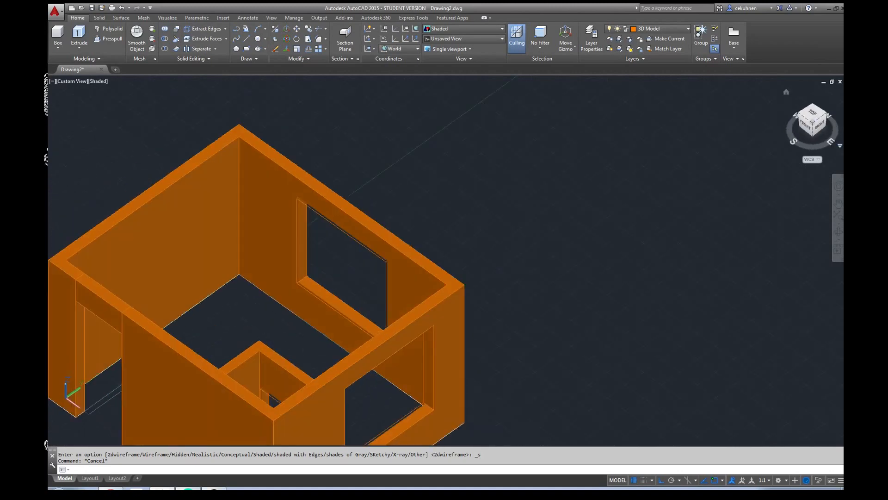
pyautogui.click(786, 93)
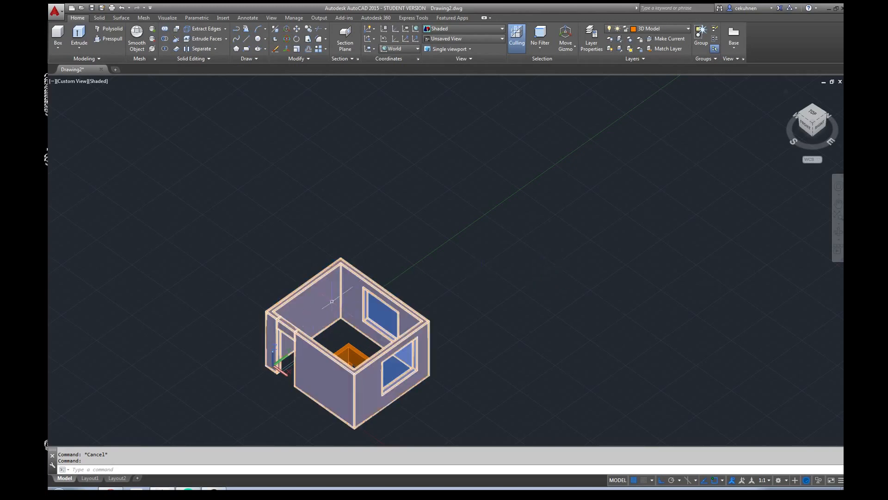
pyautogui.moveTo(352, 297)
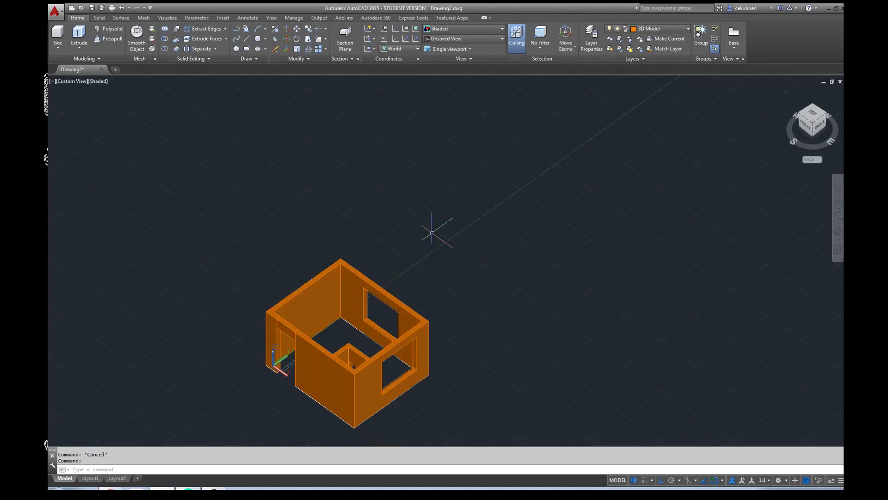
# Turn off the current 3D Model layer and view the remaining floor plan from the top.
pyautogui.click(672, 29)
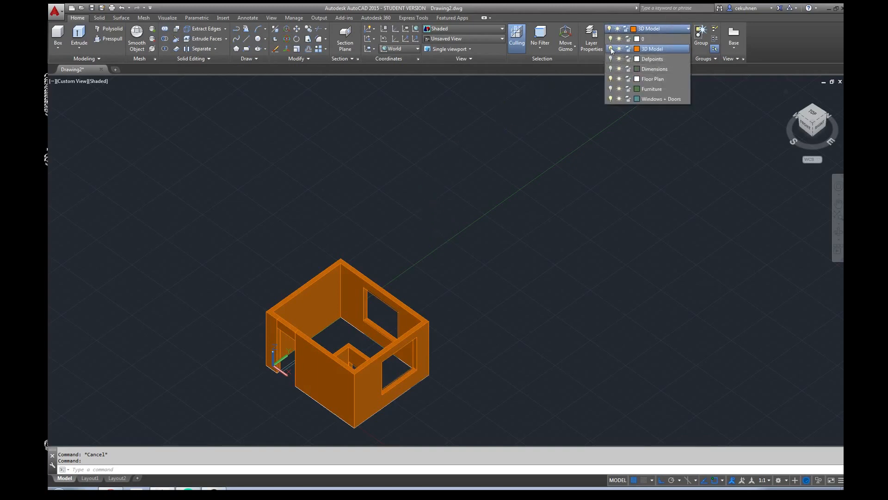
pyautogui.click(611, 49)
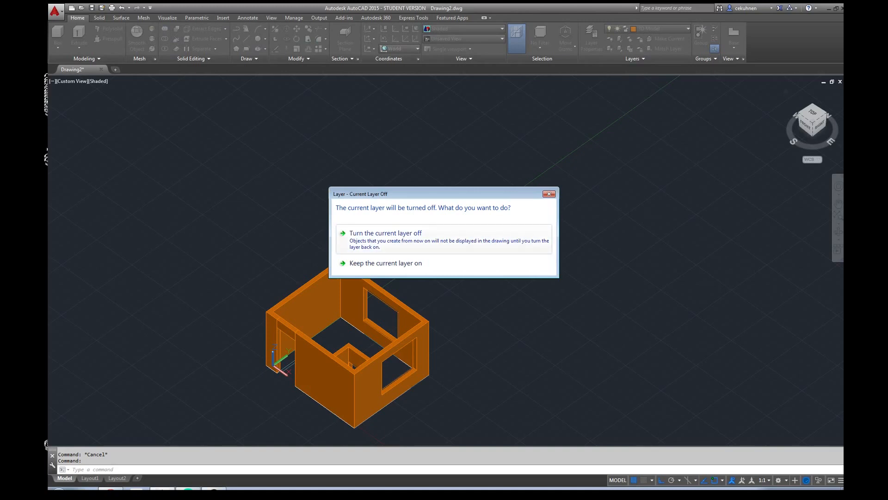
pyautogui.click(459, 232)
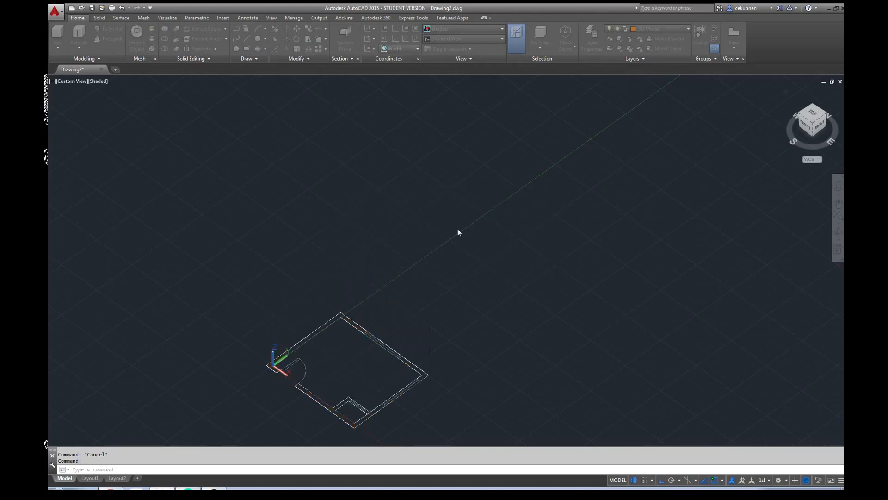
pyautogui.scroll(3, 333, 303)
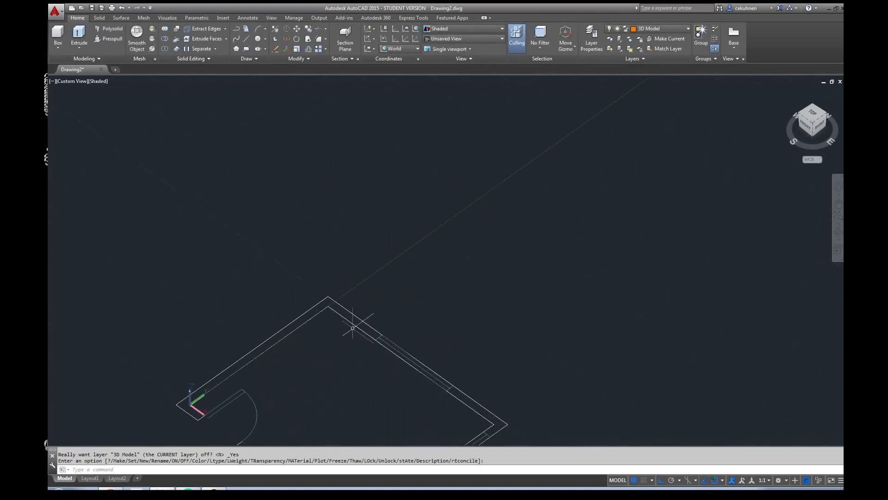
pyautogui.click(815, 115)
pyautogui.scroll(2, 571, 134)
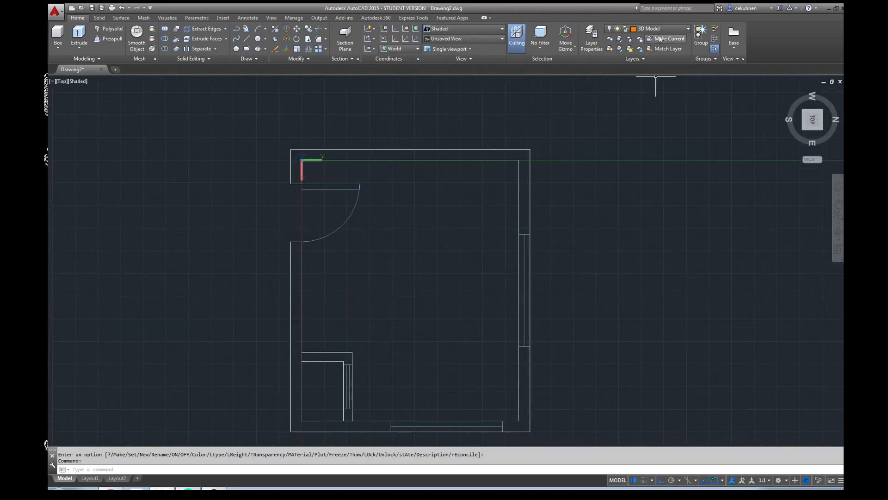
# Make Windows + Doors the current layer and turn on the Furniture layer.
pyautogui.click(689, 28)
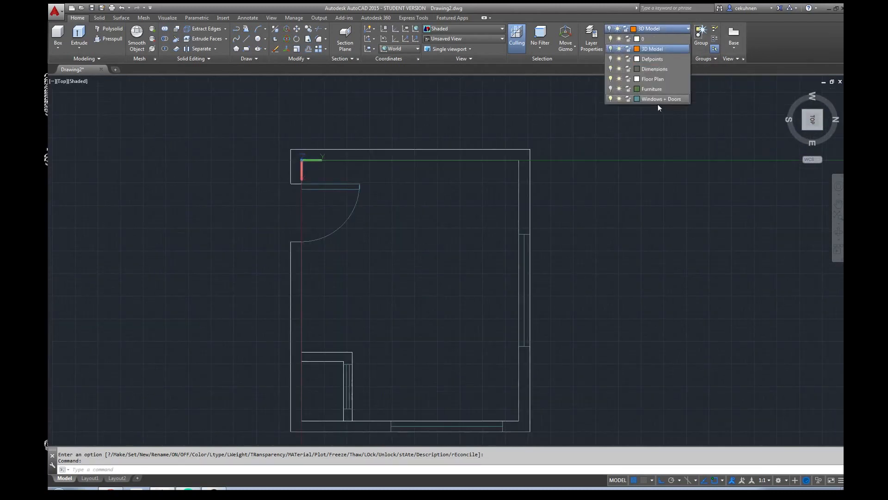
pyautogui.click(658, 100)
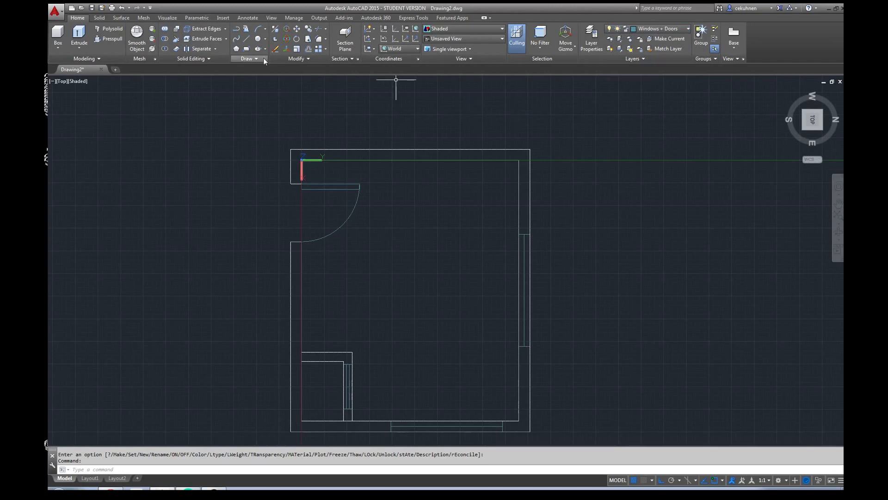
pyautogui.scroll(2, 472, 130)
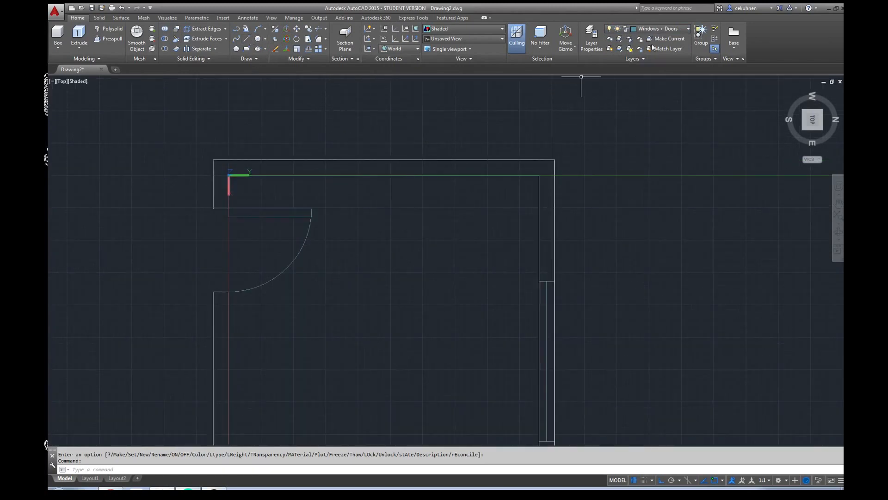
pyautogui.click(687, 30)
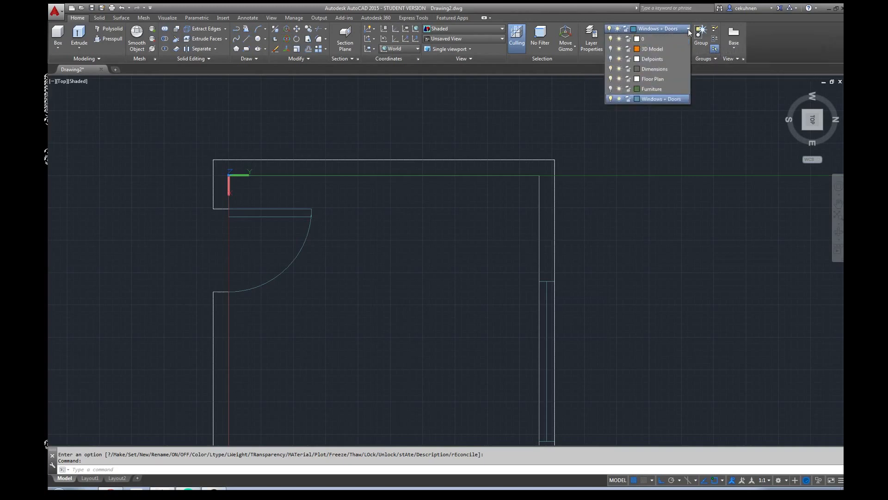
pyautogui.click(611, 89)
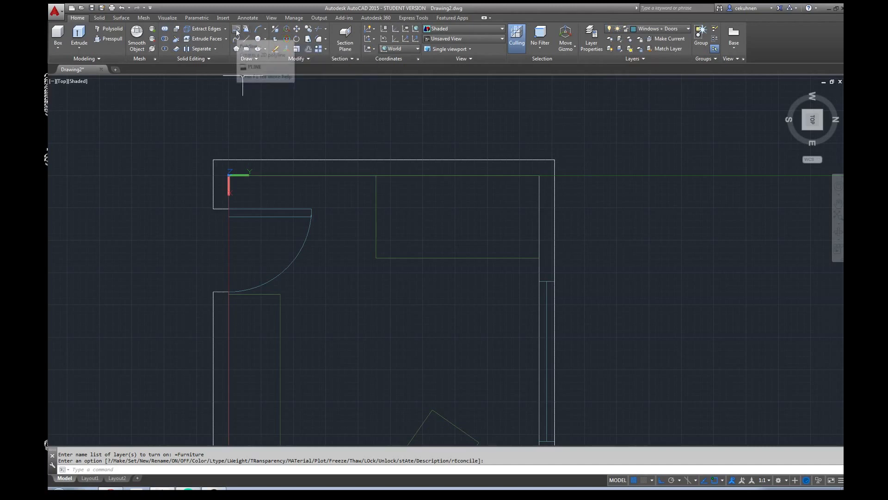
# Draw a closed L-shaped polyline over the wall thickness around the room corner, ending level with the sides of the furniture rectangle there.
pyautogui.click(236, 39)
pyautogui.scroll(2, 380, 168)
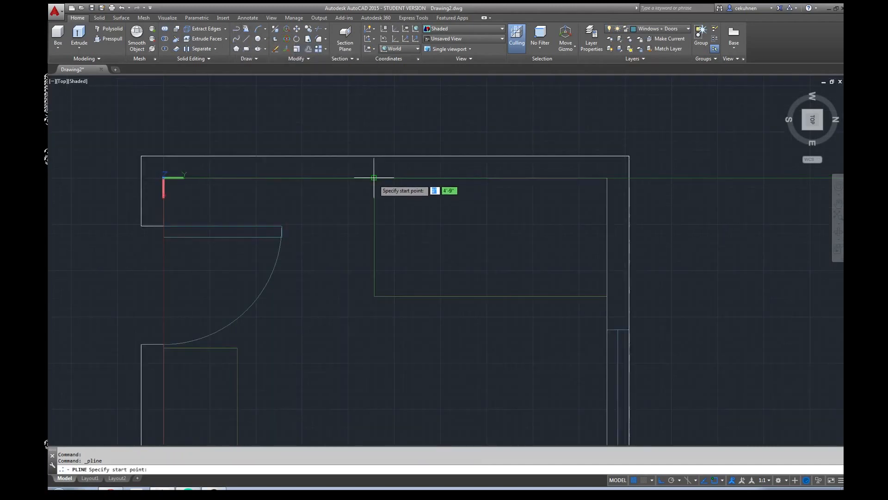
pyautogui.click(721, 481)
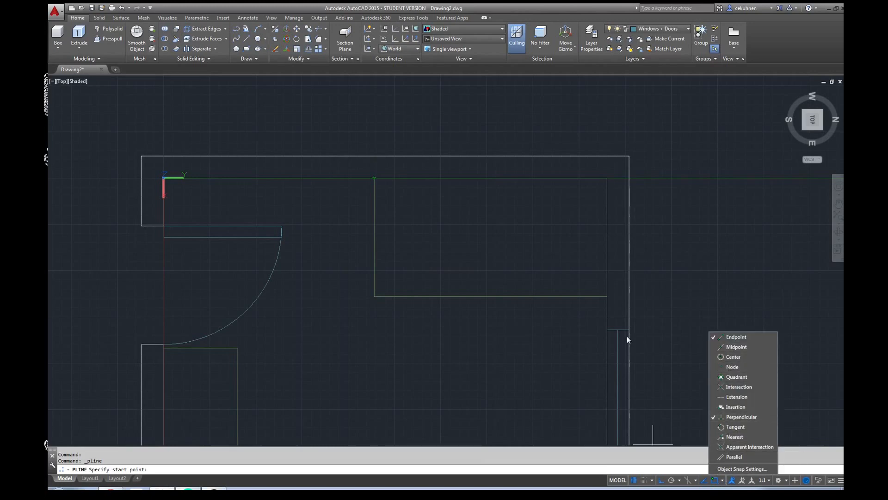
pyautogui.click(381, 202)
pyautogui.click(376, 178)
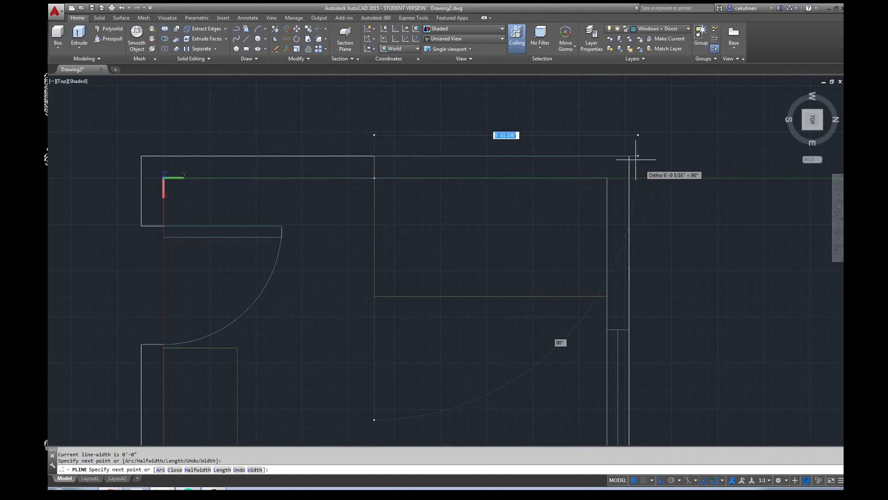
pyautogui.click(630, 178)
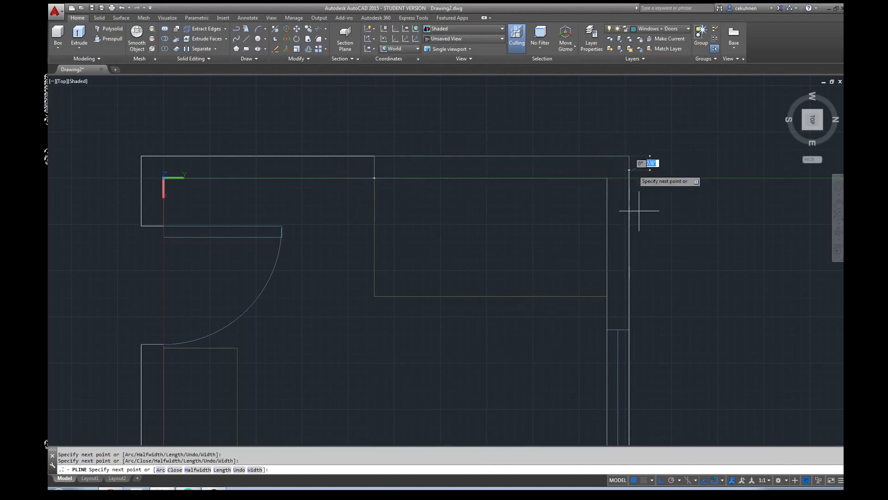
pyautogui.click(629, 296)
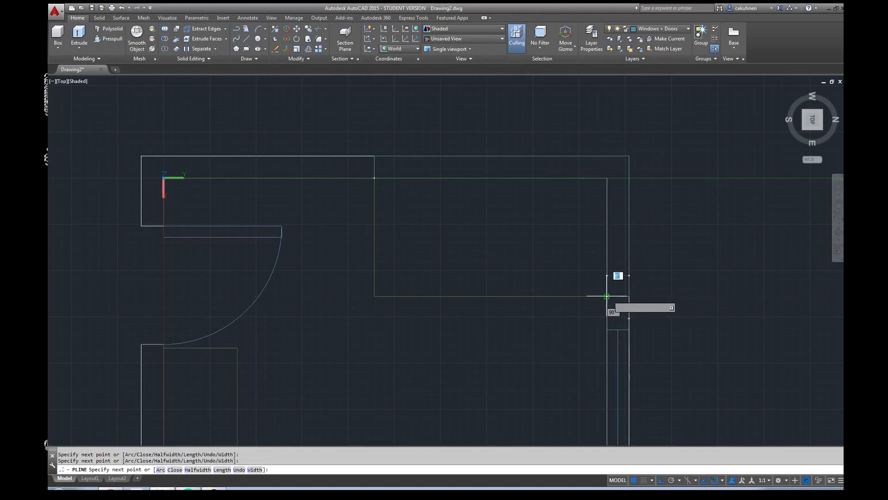
pyautogui.click(607, 157)
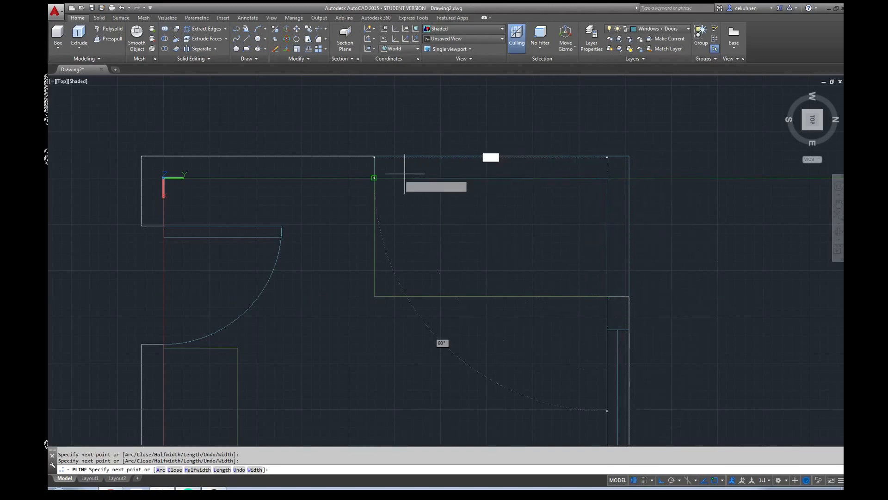
pyautogui.click(374, 178)
pyautogui.press('Return')
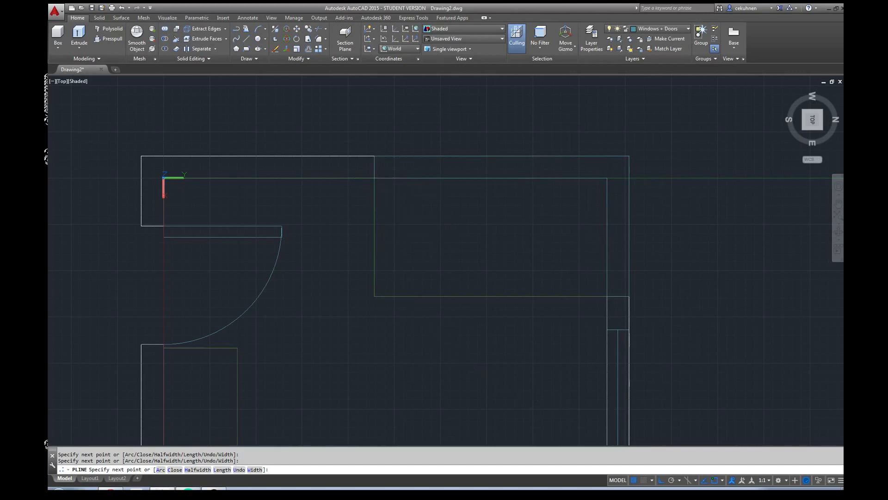
pyautogui.click(377, 157)
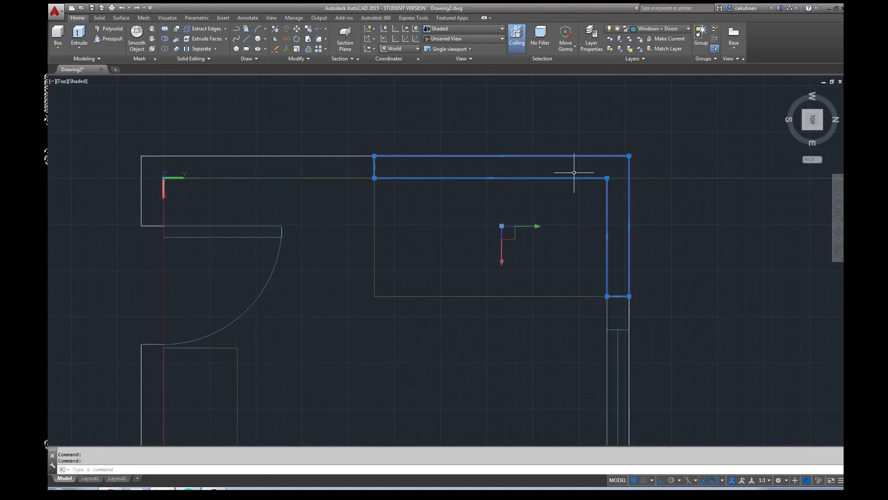
# Draw an L-shaped centre polyline inside the corner wall outline, from the midpoint of one end edge to the midpoint of the other.
pyautogui.click(236, 29)
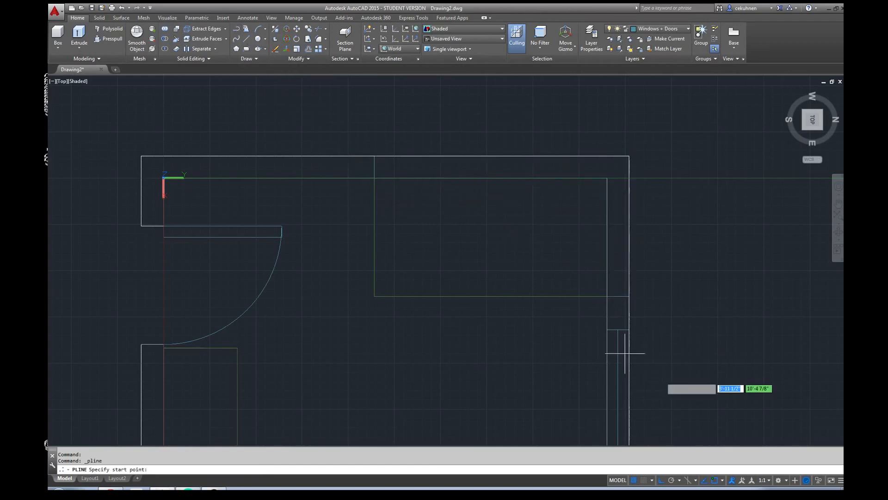
pyautogui.click(723, 481)
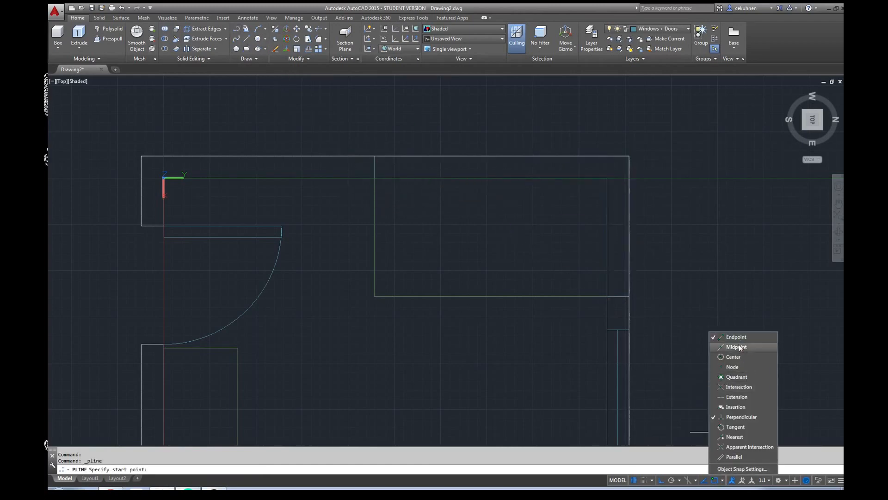
pyautogui.click(389, 172)
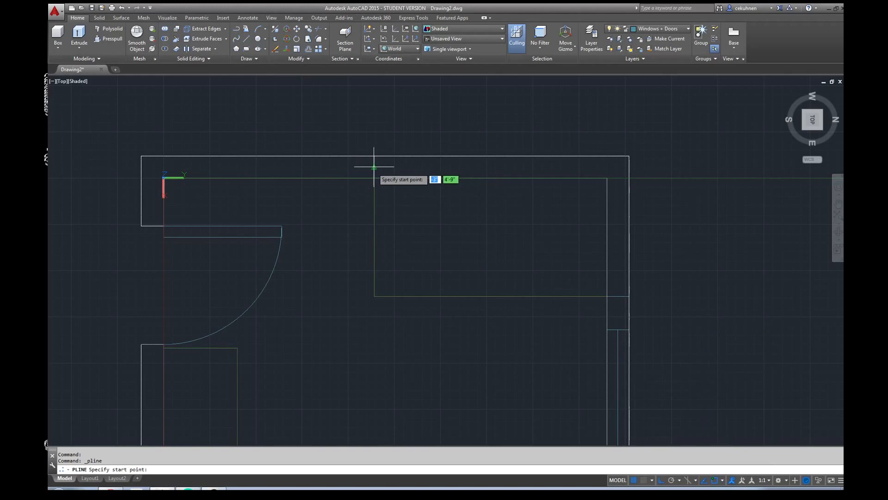
pyautogui.click(374, 166)
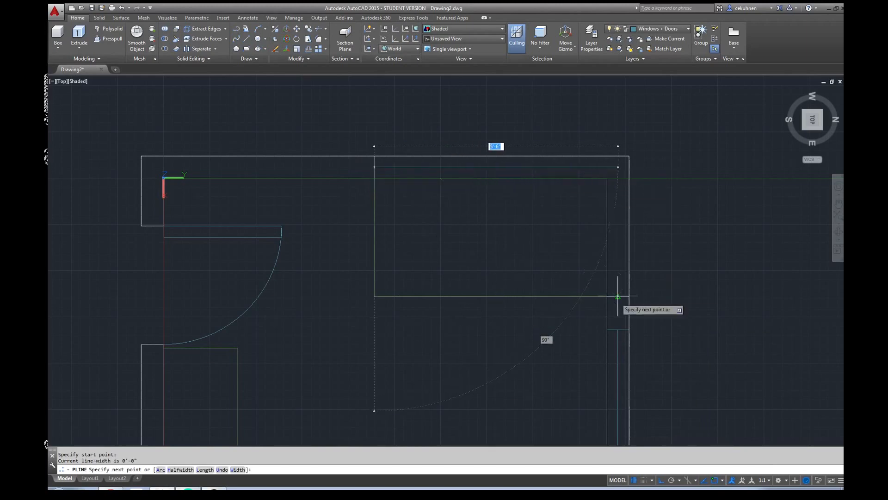
pyautogui.click(618, 166)
pyautogui.click(618, 296)
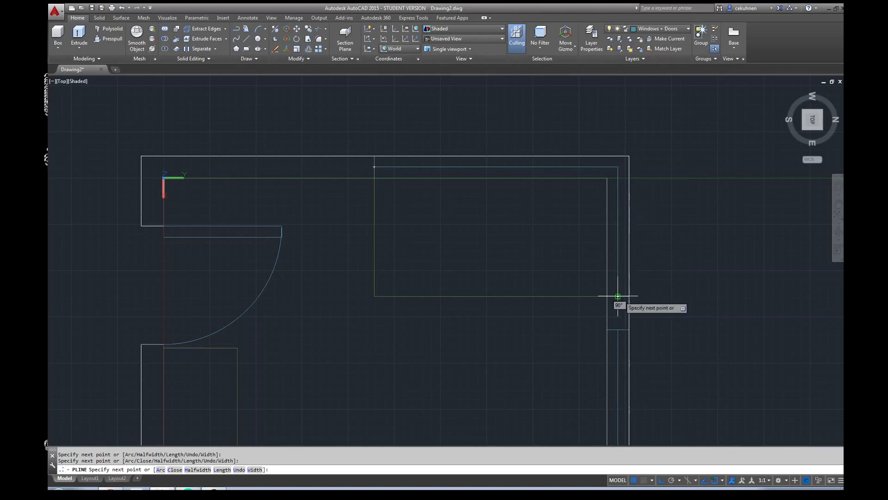
pyautogui.press('Escape')
# Try to join the L-shaped wall outline and its centre polyline into one object.
pyautogui.click(615, 296)
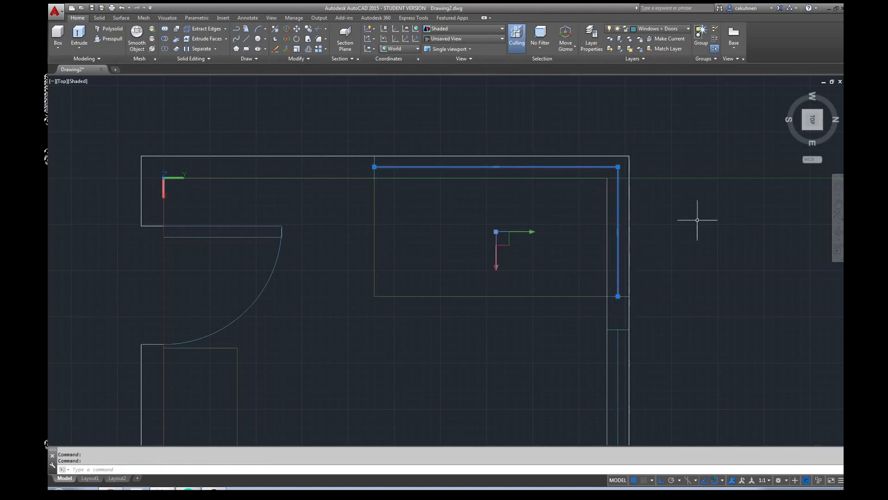
pyautogui.click(611, 296)
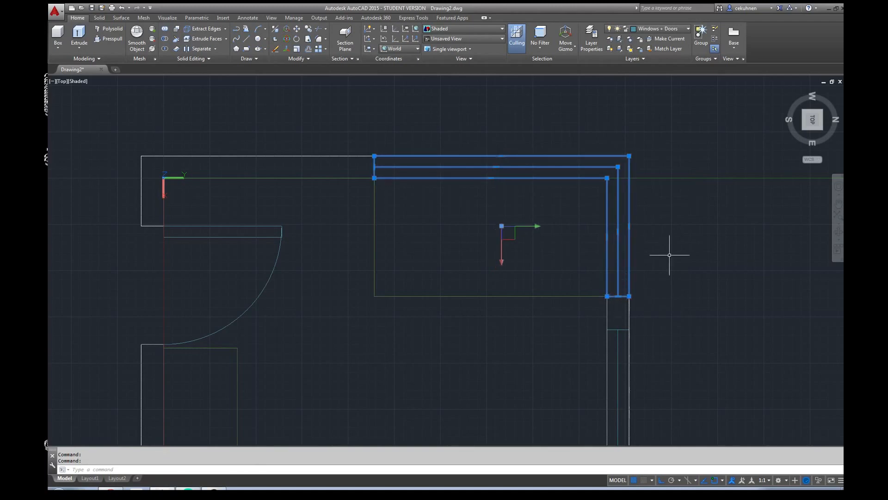
pyautogui.press('Return')
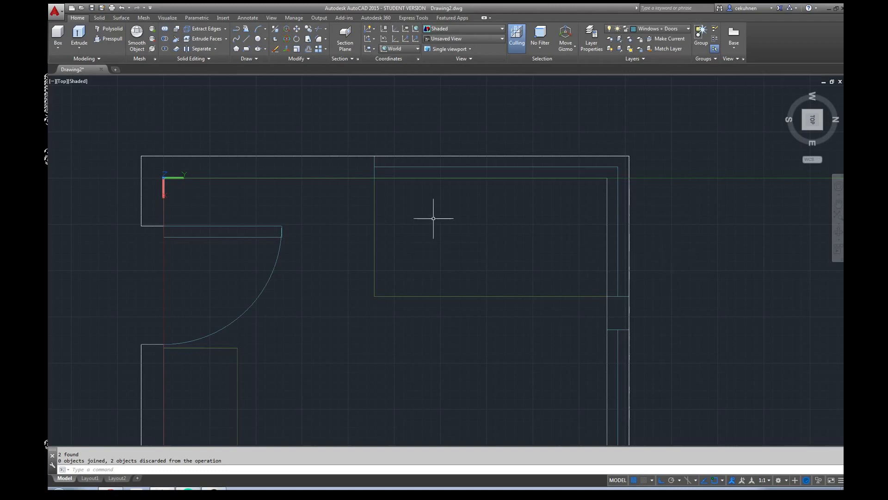
pyautogui.click(374, 176)
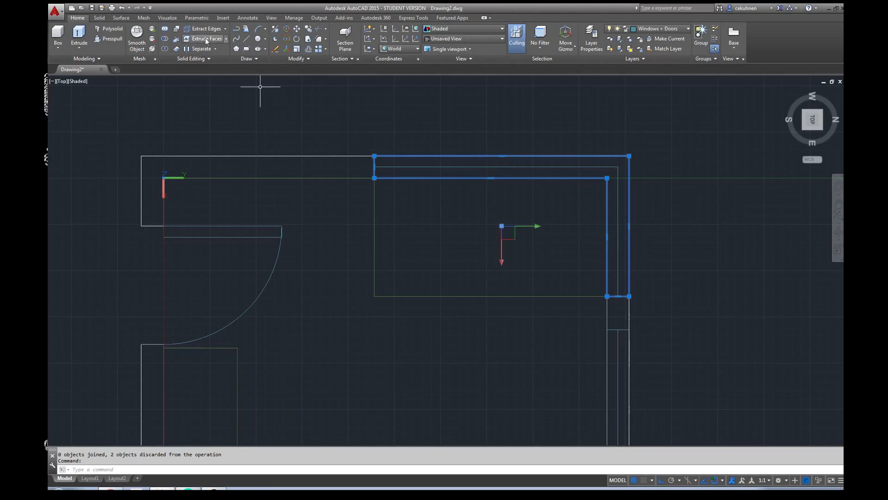
pyautogui.click(308, 32)
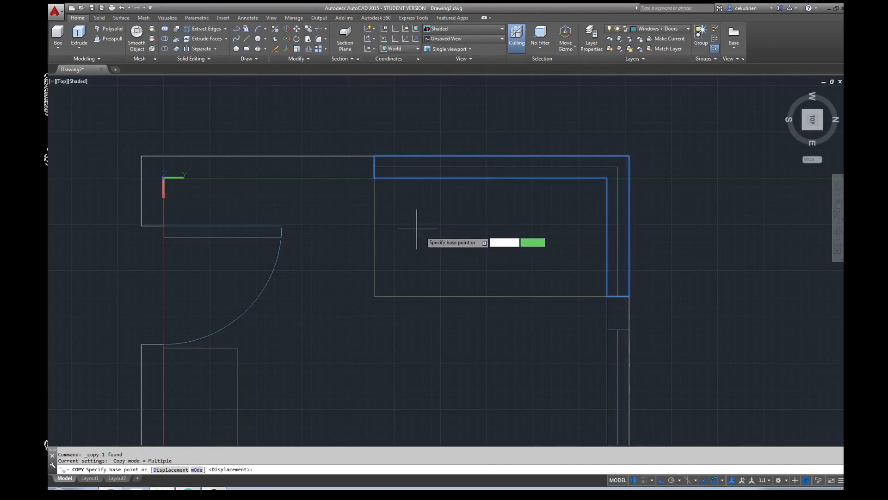
pyautogui.write('0')
pyautogui.press('Tab')
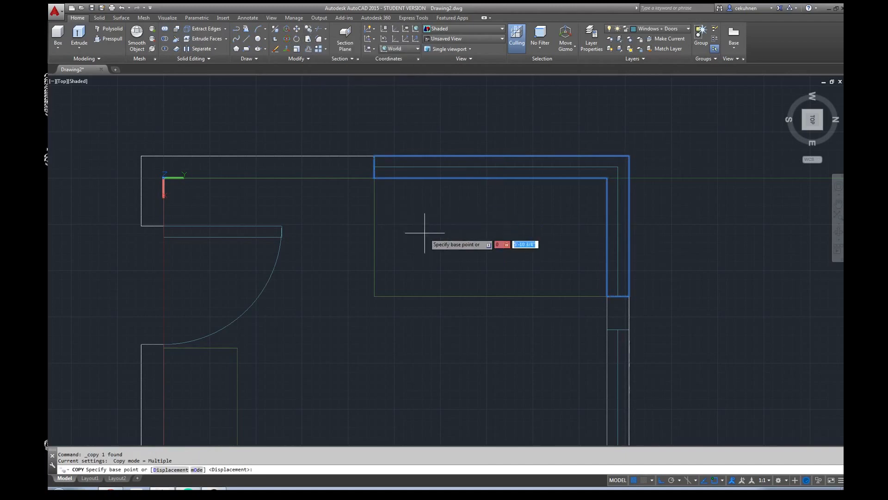
pyautogui.write('0')
pyautogui.press('Return')
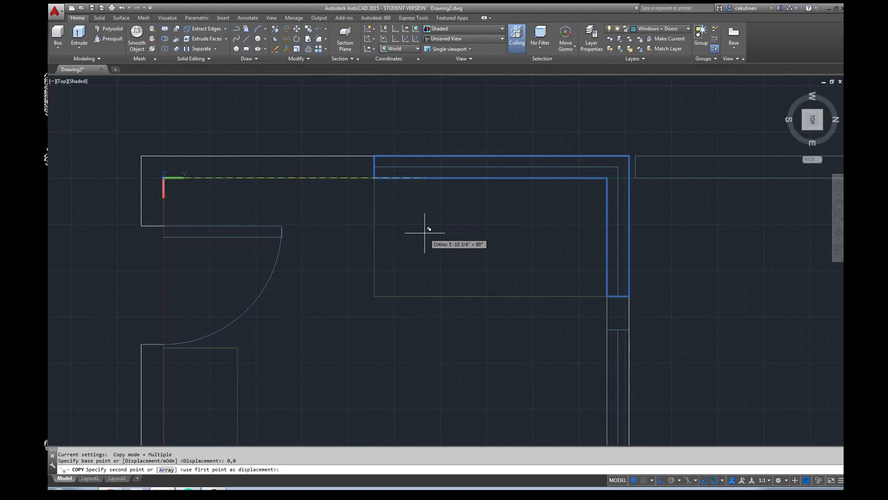
pyautogui.write('0')
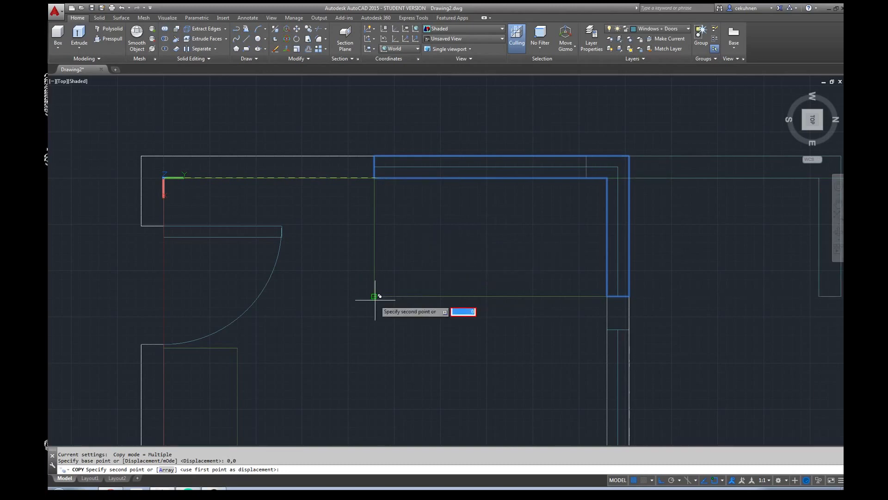
pyautogui.press('Escape')
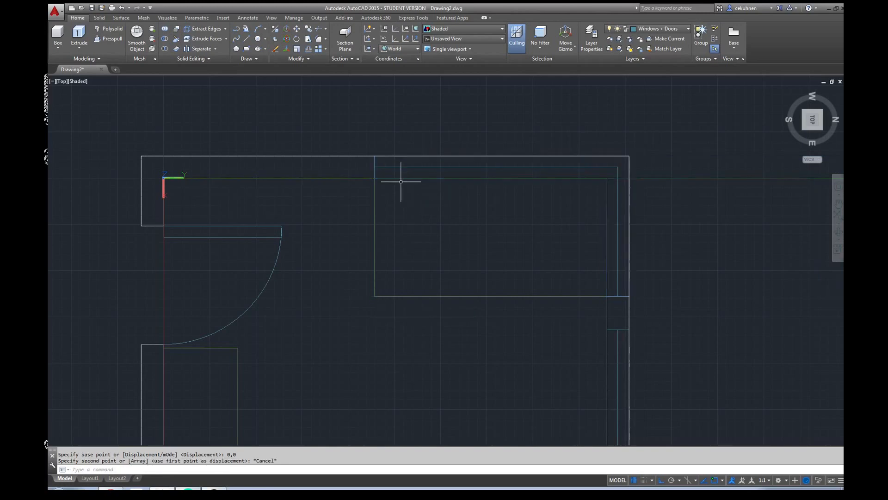
# Move the L-shaped wall outline to the 3D Model layer and turn that layer on.
pyautogui.click(375, 172)
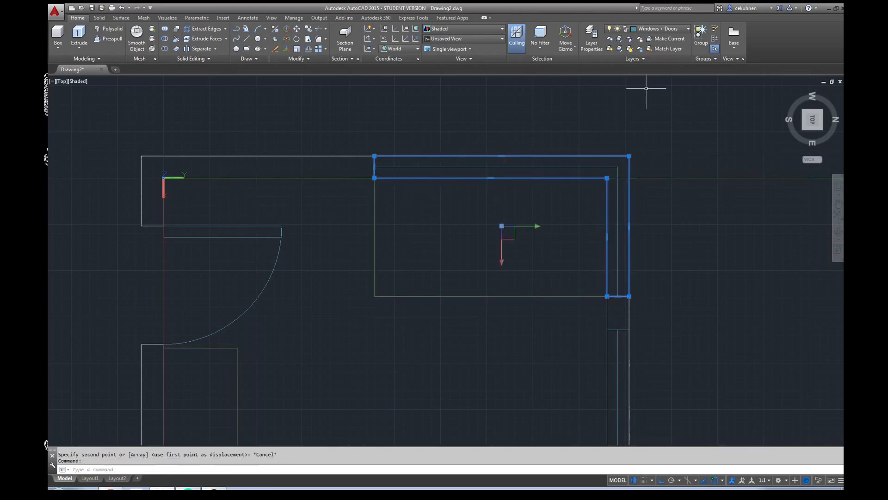
pyautogui.click(680, 28)
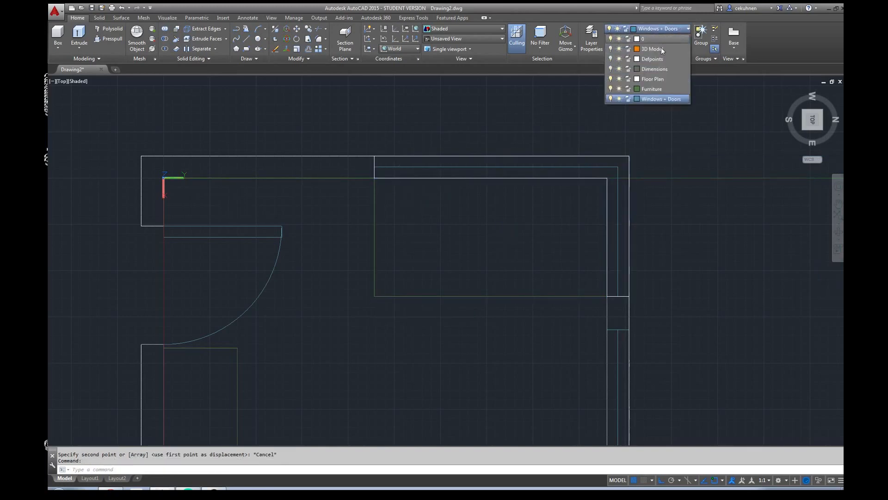
pyautogui.click(661, 48)
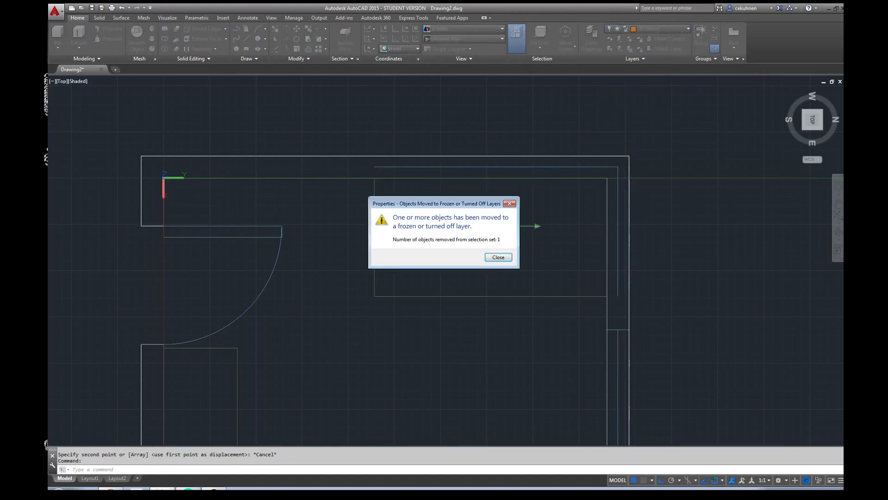
pyautogui.press('Escape')
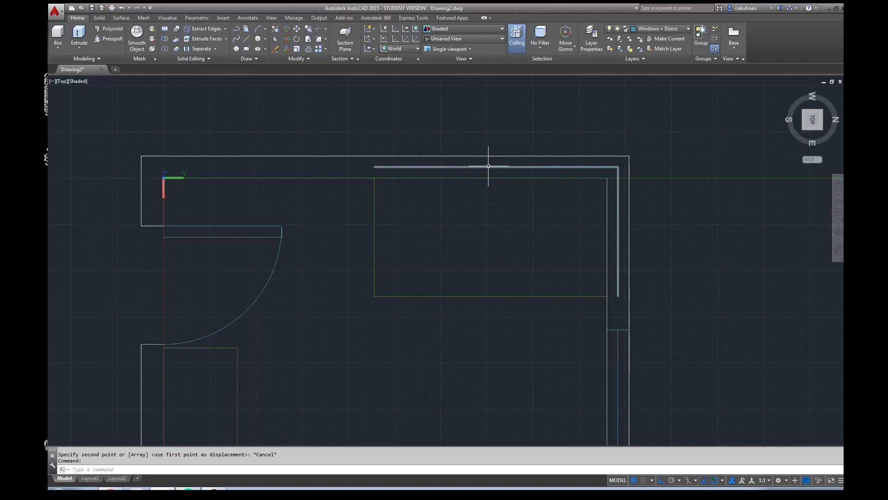
pyautogui.click(687, 29)
pyautogui.click(611, 49)
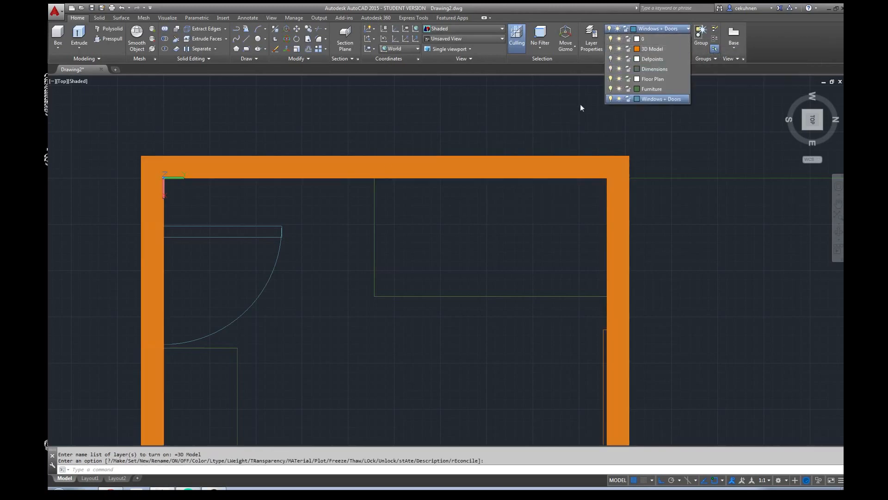
# Switch the viewport's visual style from Shaded to 2D Wireframe.
pyautogui.click(85, 83)
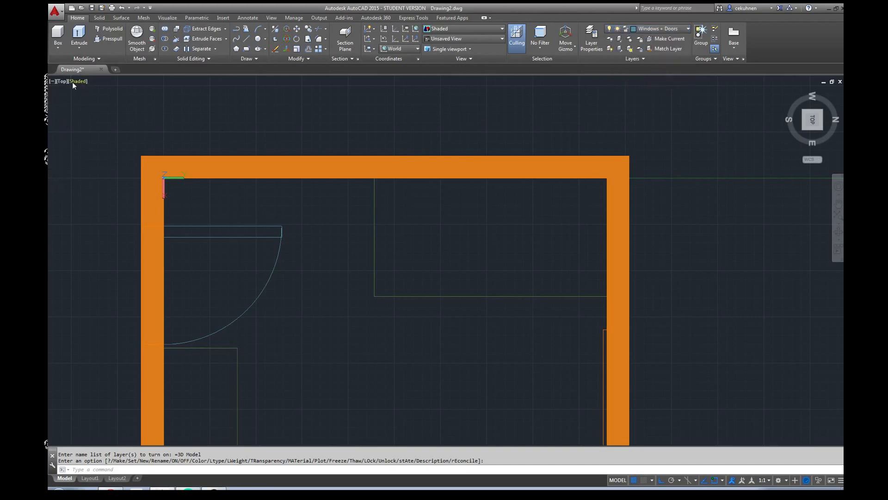
pyautogui.rightClick(73, 83)
pyautogui.click(54, 106)
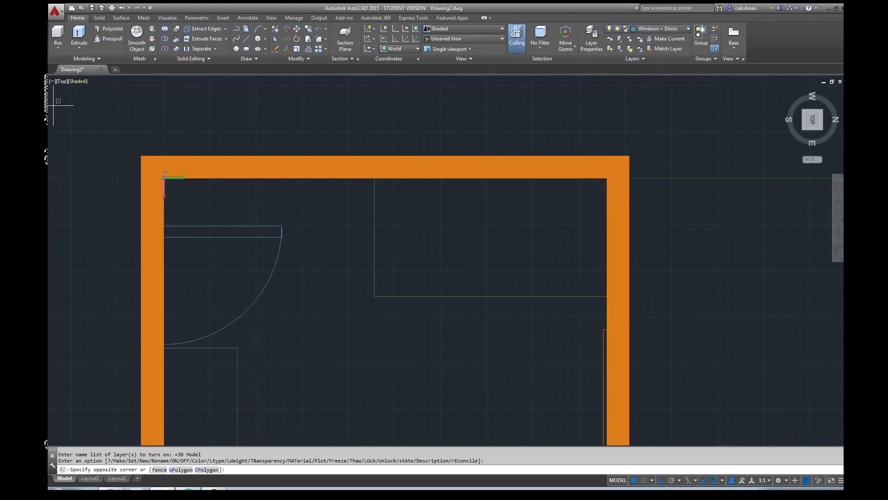
pyautogui.click(80, 83)
pyautogui.click(80, 83)
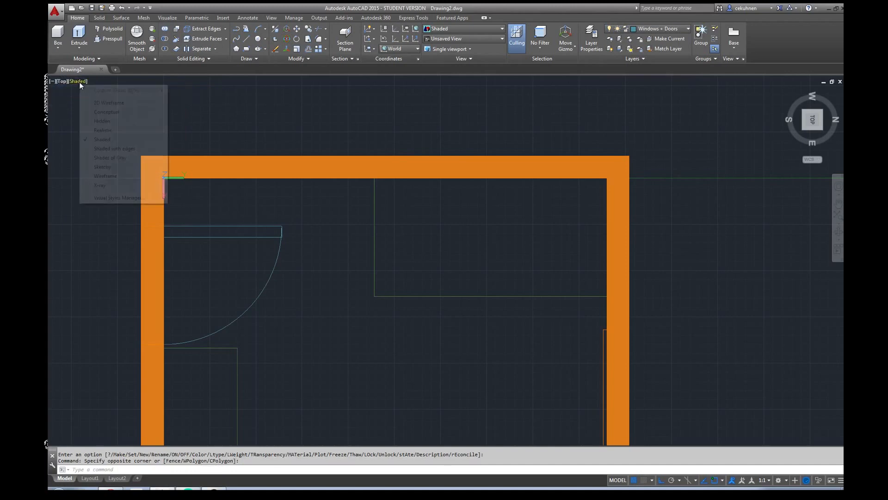
pyautogui.click(100, 102)
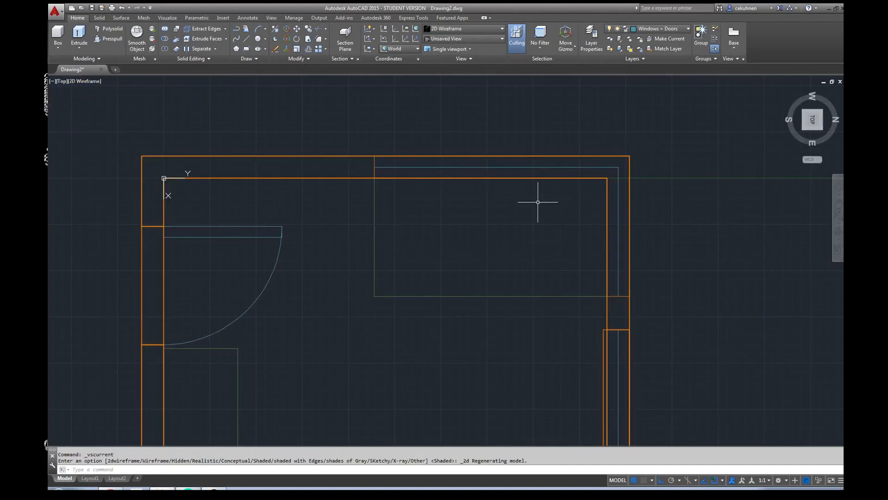
# Copy the L-shaped corner outline in an angled 3D view and paste the copy inside the room.
pyautogui.moveTo(814, 133); pyautogui.dragTo(689, 220)
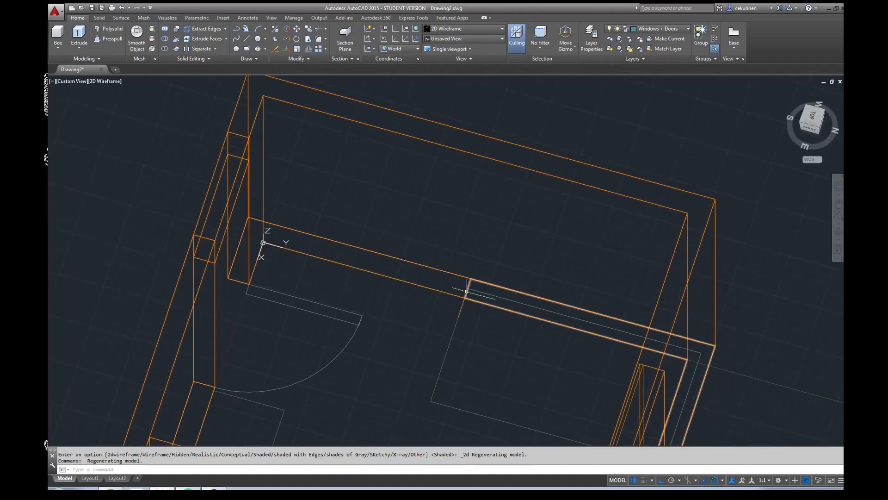
pyautogui.click(464, 291)
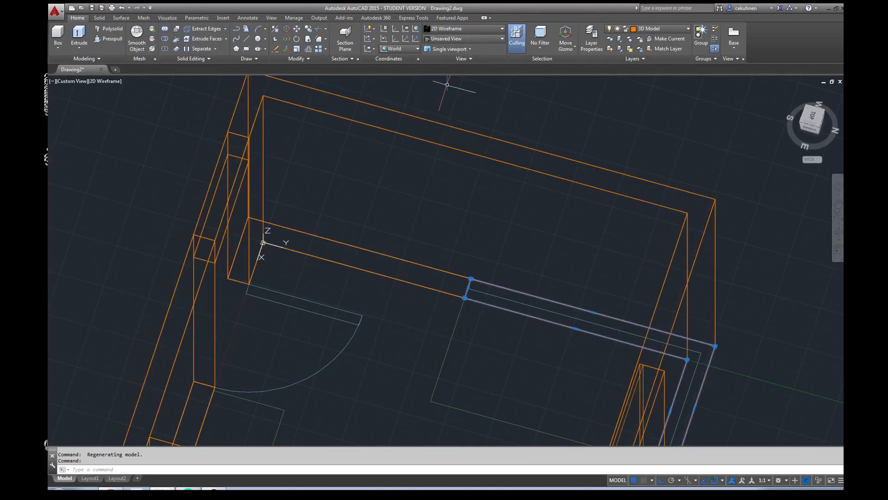
pyautogui.hotkey('ctrl', 'v')
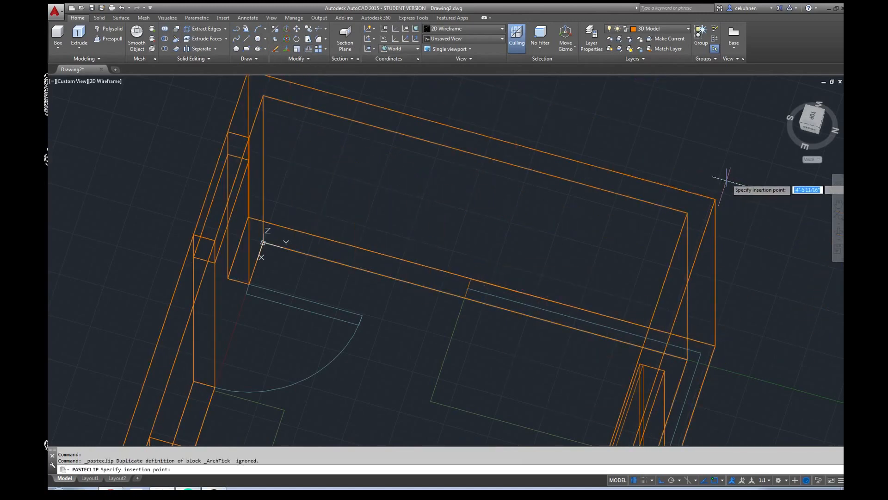
pyautogui.press('Escape')
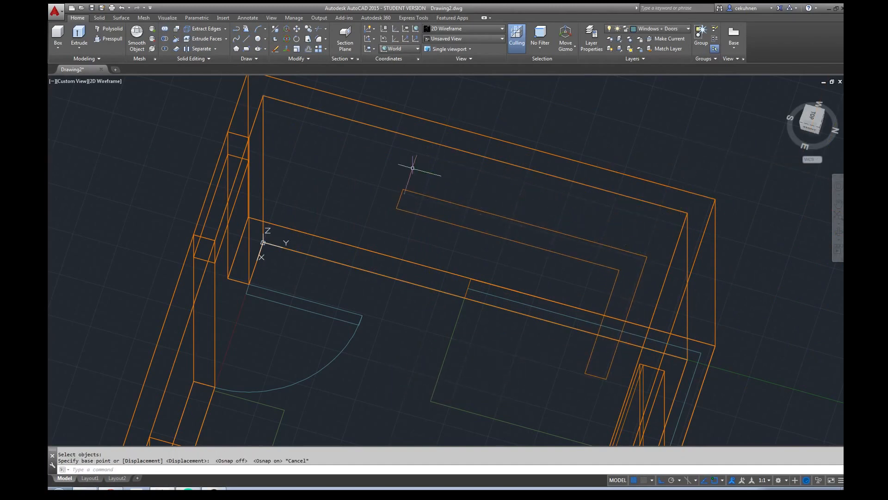
pyautogui.click(297, 29)
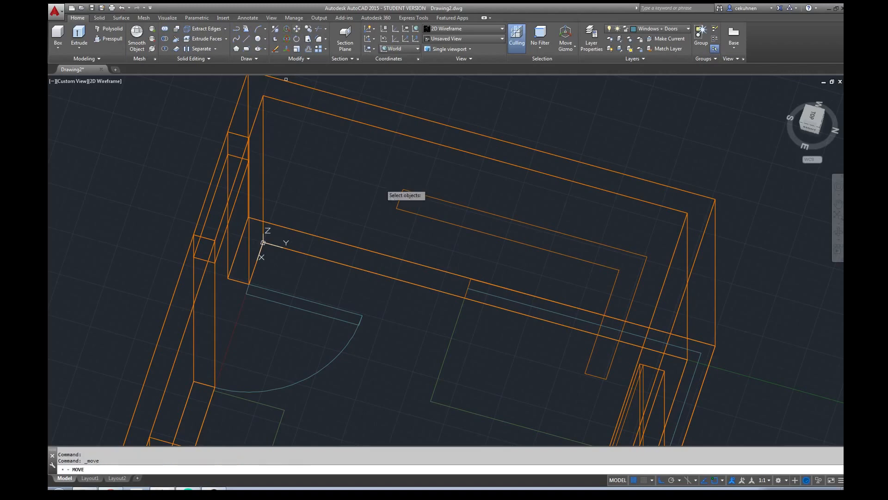
pyautogui.click(412, 213)
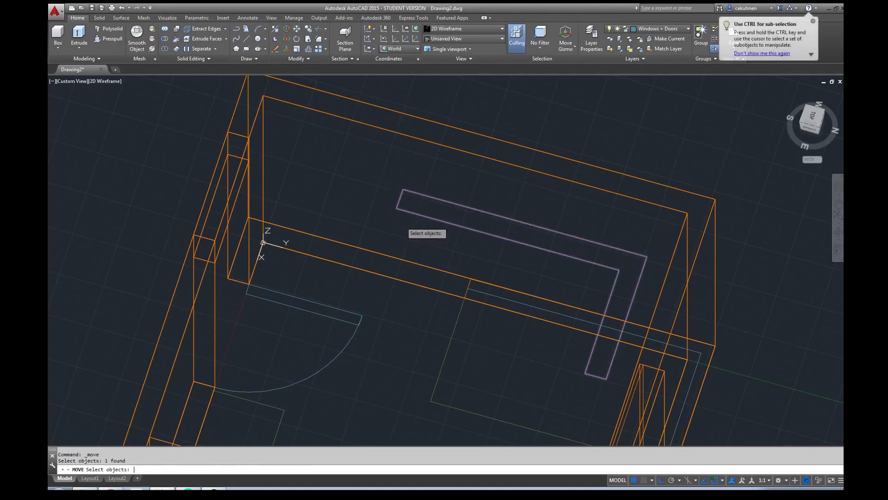
pyautogui.press('Return')
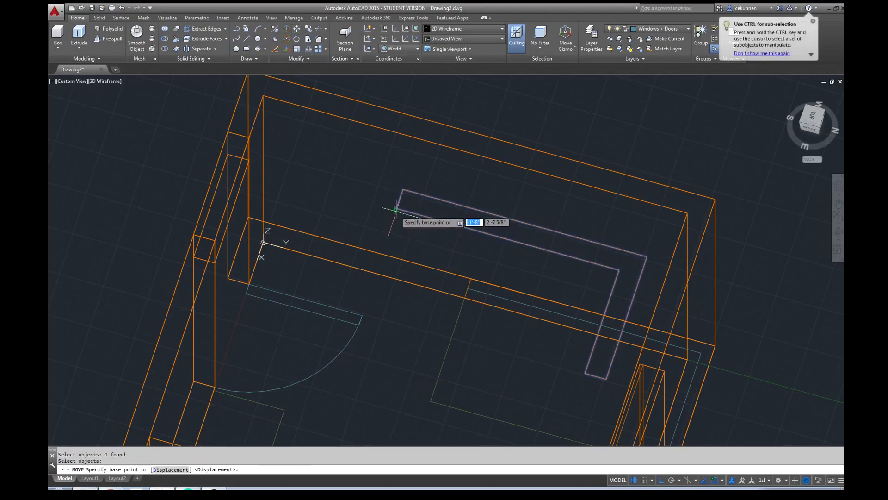
pyautogui.click(722, 481)
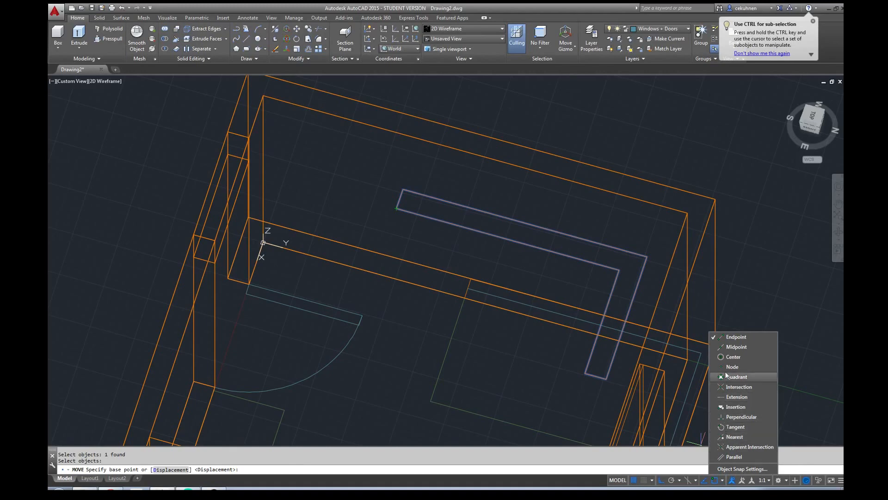
pyautogui.click(410, 323)
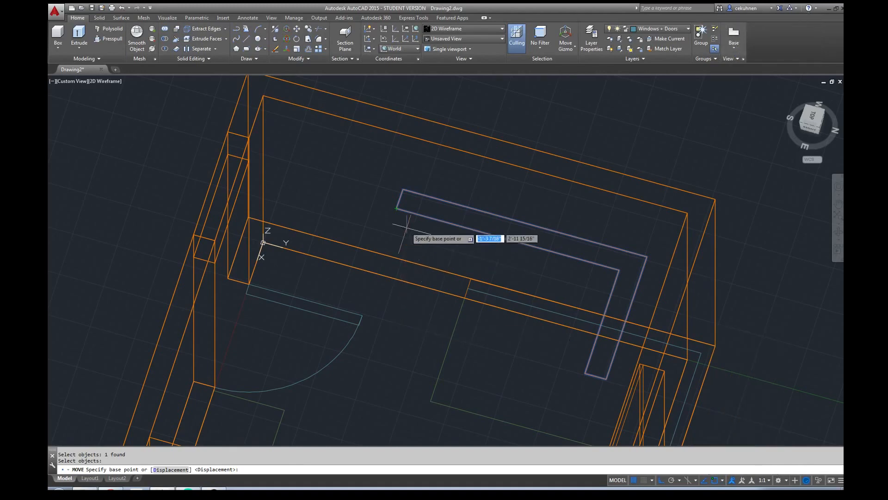
pyautogui.click(397, 208)
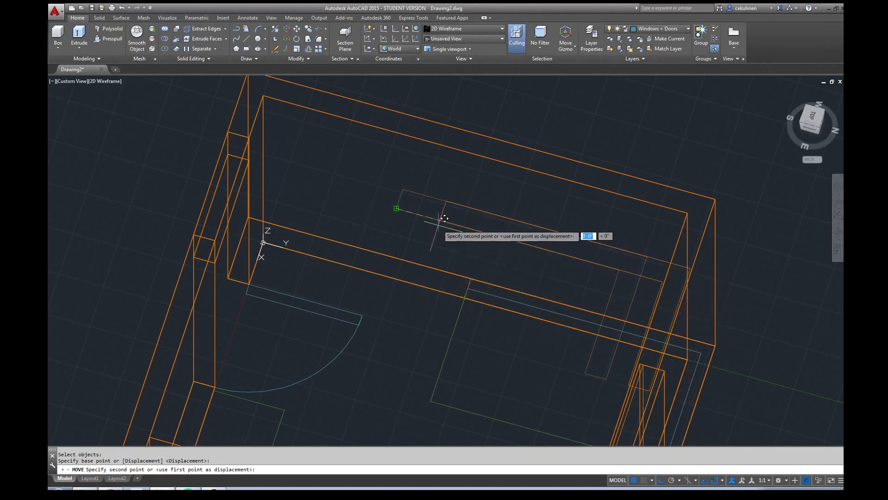
pyautogui.press('Escape')
# Move the pasted L-shaped outline by its inner end corner onto the matching endpoint on the wall's inner edge, with Ortho off.
pyautogui.click(812, 128)
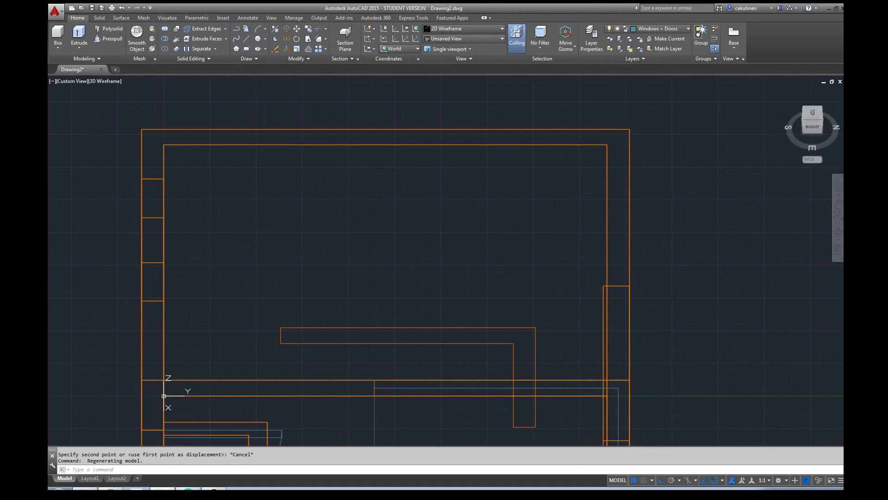
pyautogui.write('m')
pyautogui.press('Return')
pyautogui.click(291, 343)
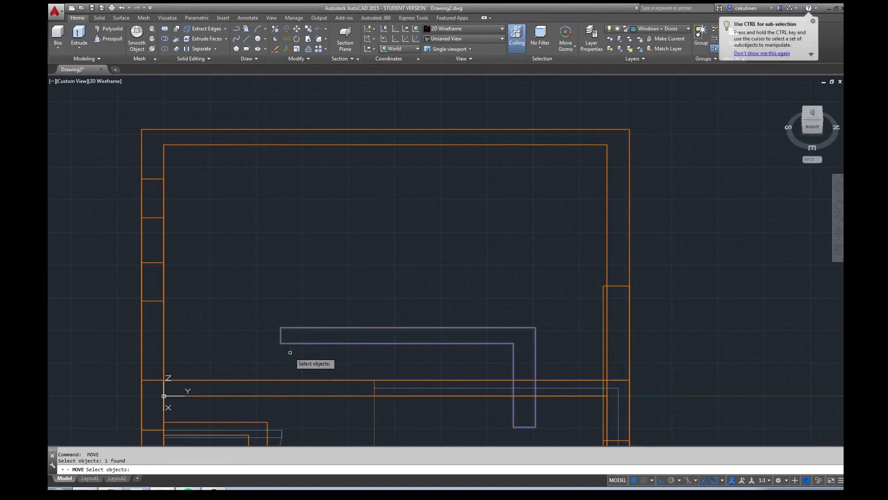
pyautogui.press('Return')
pyautogui.click(280, 344)
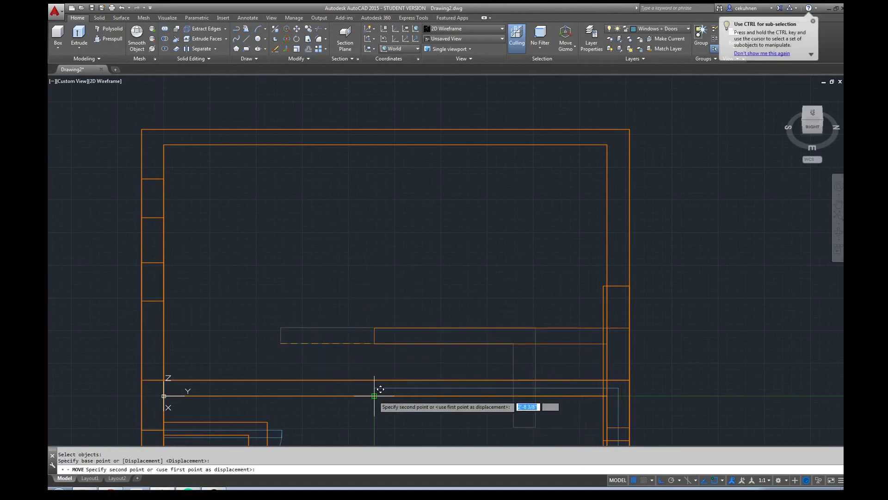
pyautogui.click(666, 481)
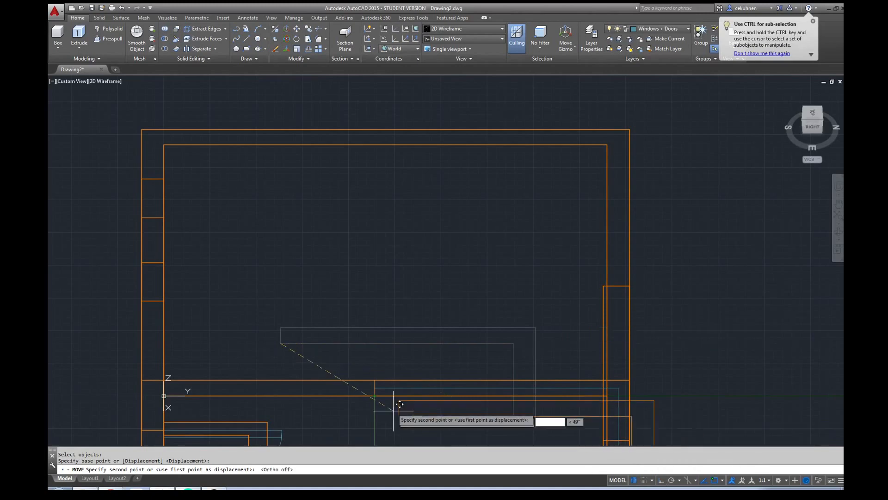
pyautogui.click(375, 396)
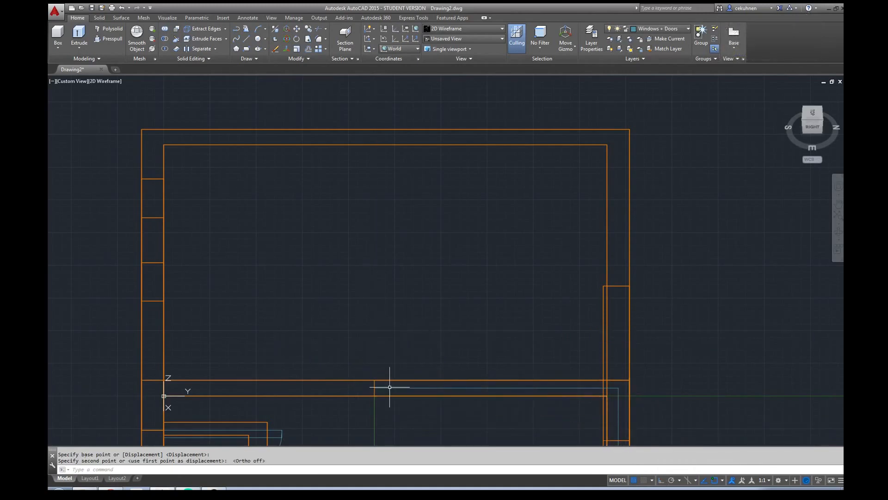
# Assign one L-shaped corner outline to the Windows + Doors layer and turn that layer off.
pyautogui.click(375, 395)
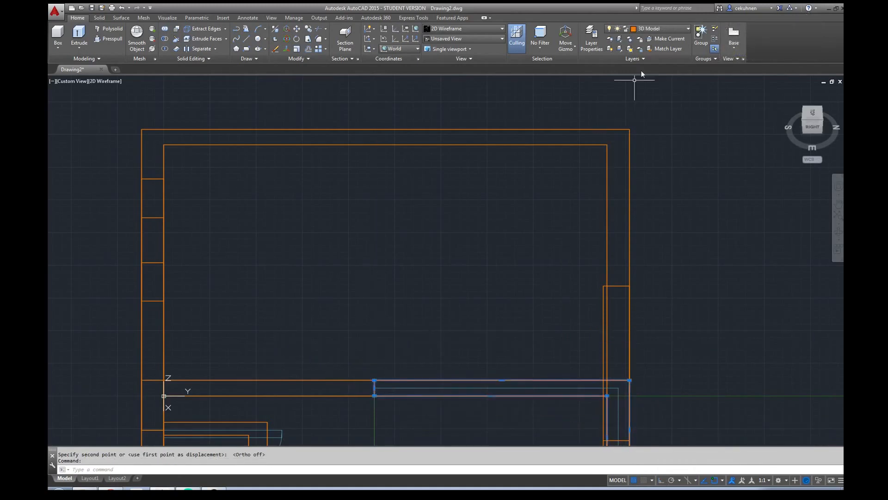
pyautogui.click(671, 30)
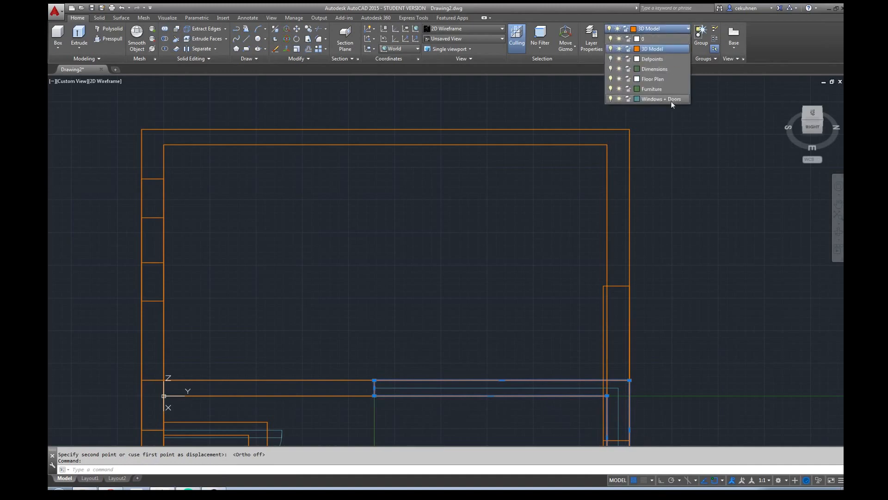
pyautogui.click(658, 99)
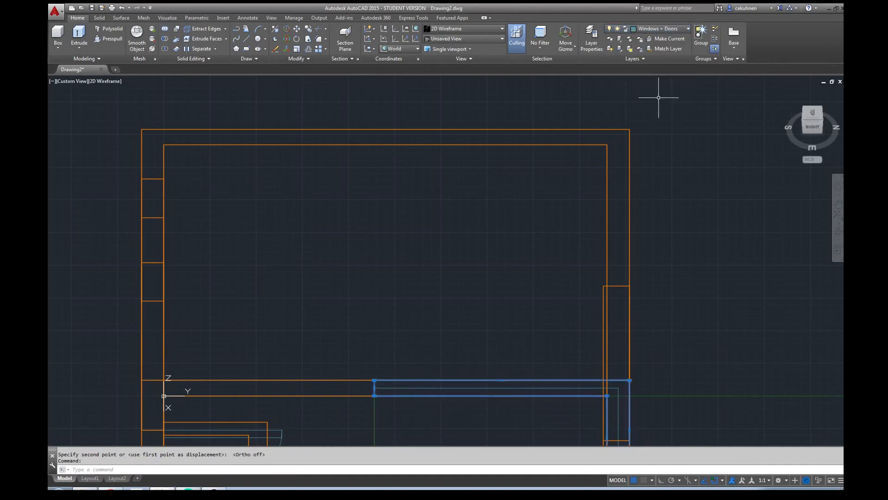
pyautogui.click(651, 28)
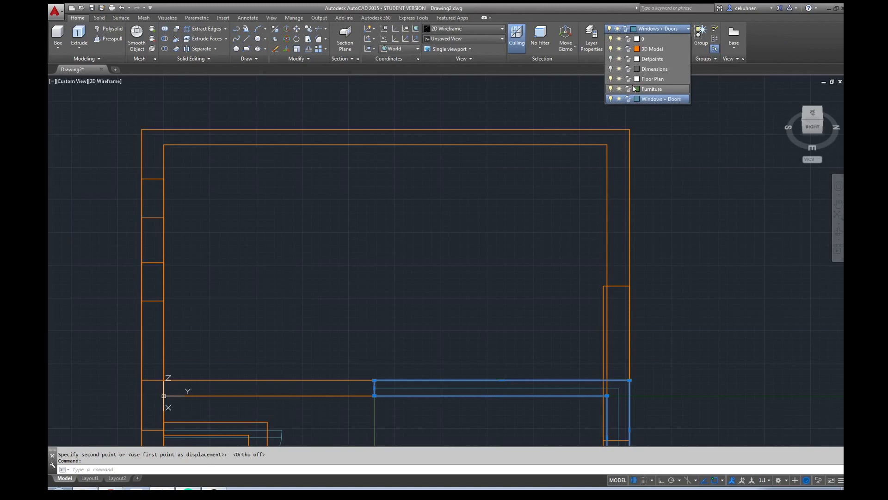
pyautogui.click(611, 99)
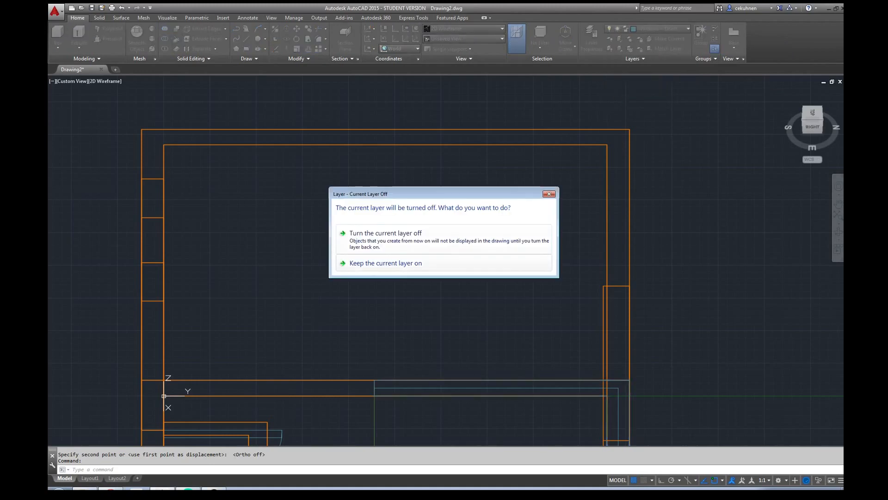
pyautogui.click(386, 234)
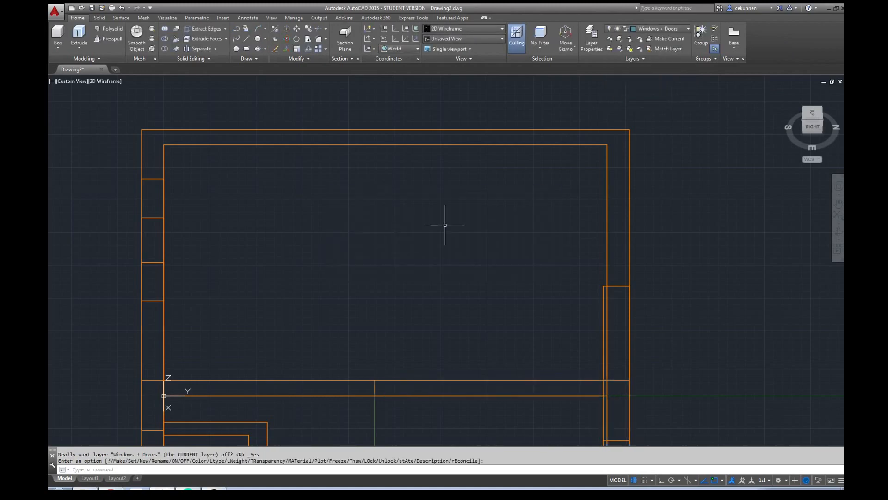
# Make 3D Model the current layer and turn off the Furniture and Floor Plan layers.
pyautogui.click(640, 31)
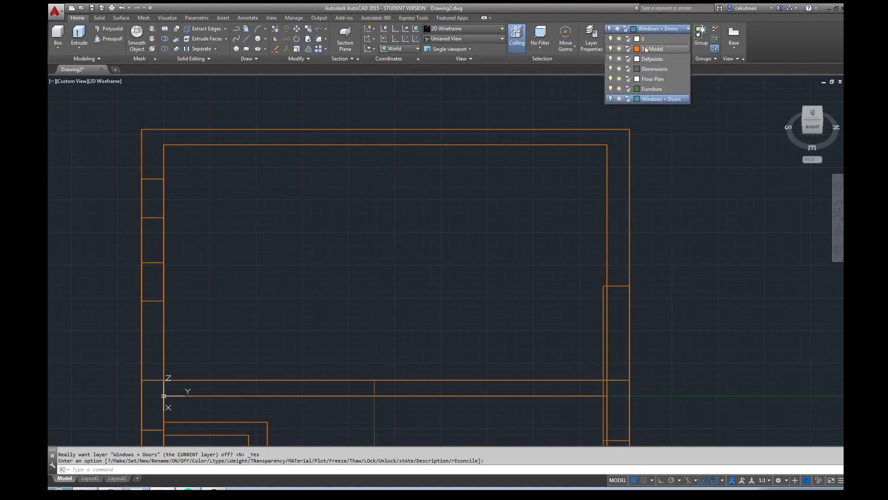
pyautogui.click(652, 48)
pyautogui.click(657, 28)
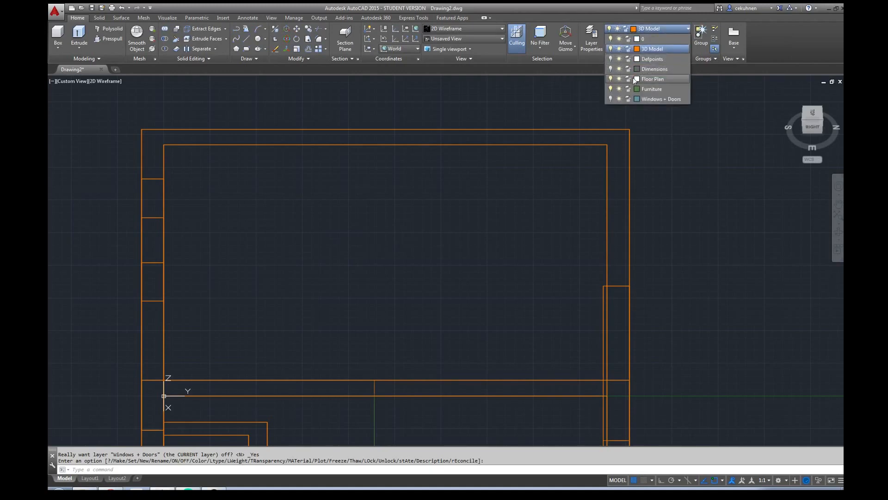
pyautogui.click(611, 89)
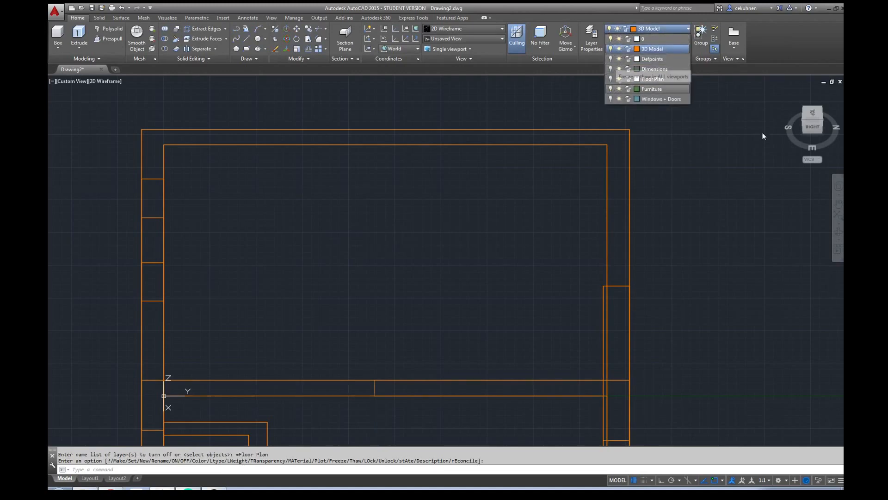
pyautogui.click(704, 222)
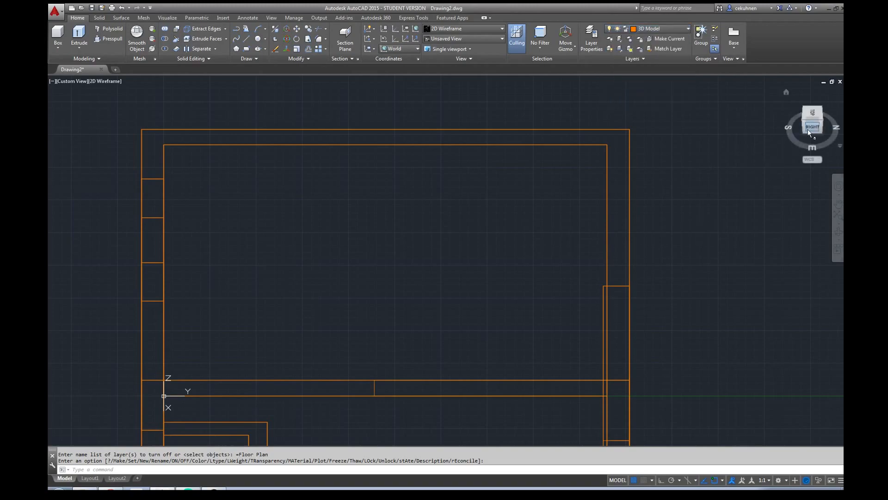
# Move the L-shaped corner outline 2' straight up along Z from its end corner, with Ortho on.
pyautogui.moveTo(809, 133); pyautogui.dragTo(757, 135)
pyautogui.scroll(-6, 591, 253)
pyautogui.scroll(2, 586, 280)
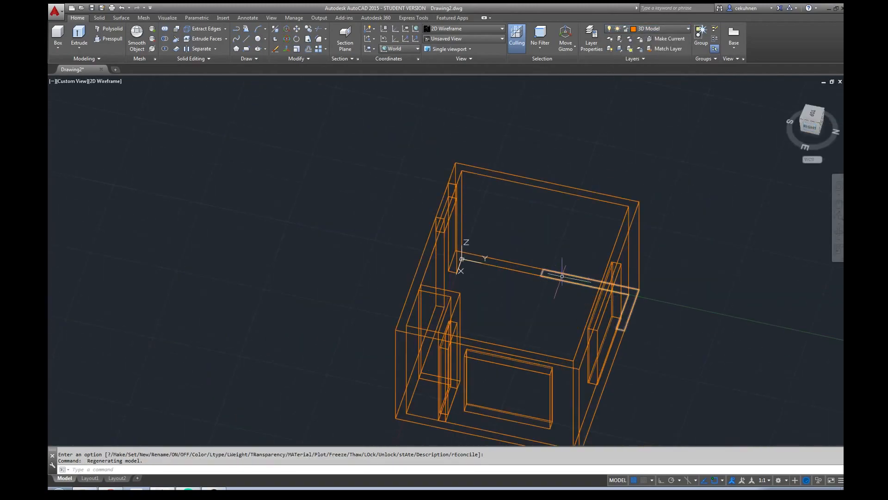
pyautogui.click(542, 273)
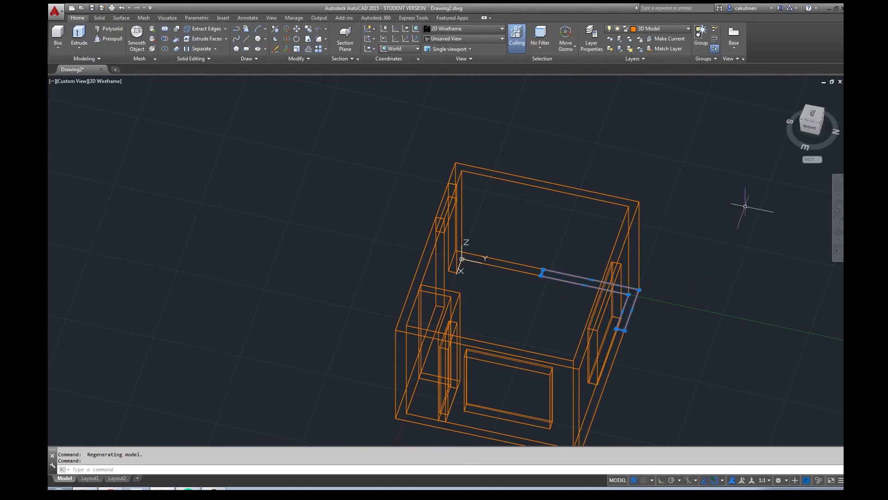
pyautogui.moveTo(808, 129)
pyautogui.keyDown('shift'); pyautogui.mouseDown(button='middle')
pyautogui.moveTo(775, 118)
pyautogui.moveTo(681, 124)
pyautogui.mouseUp(button='middle'); pyautogui.keyUp('shift')
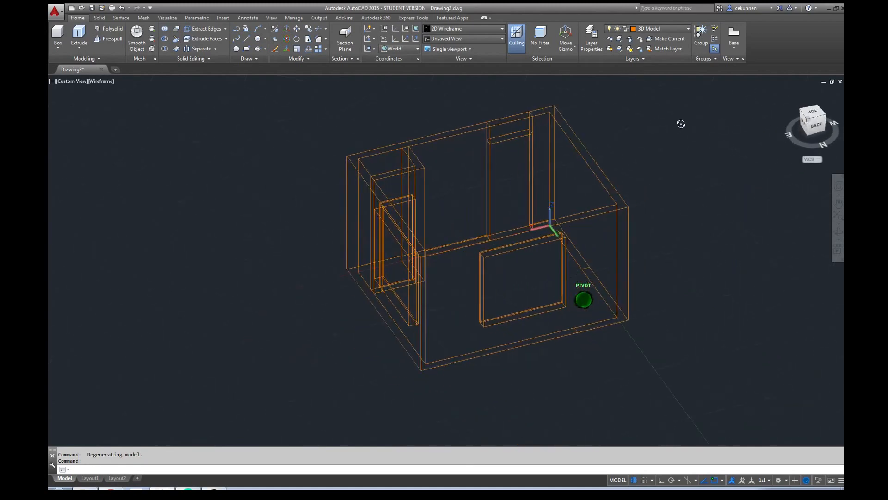
pyautogui.moveTo(681, 124); pyautogui.dragTo(535, 109)
pyautogui.scroll(2, 533, 276)
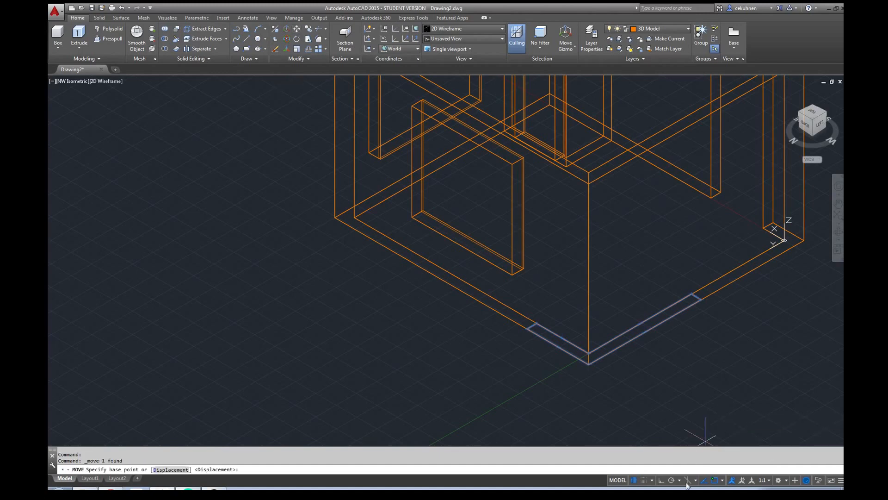
pyautogui.click(660, 480)
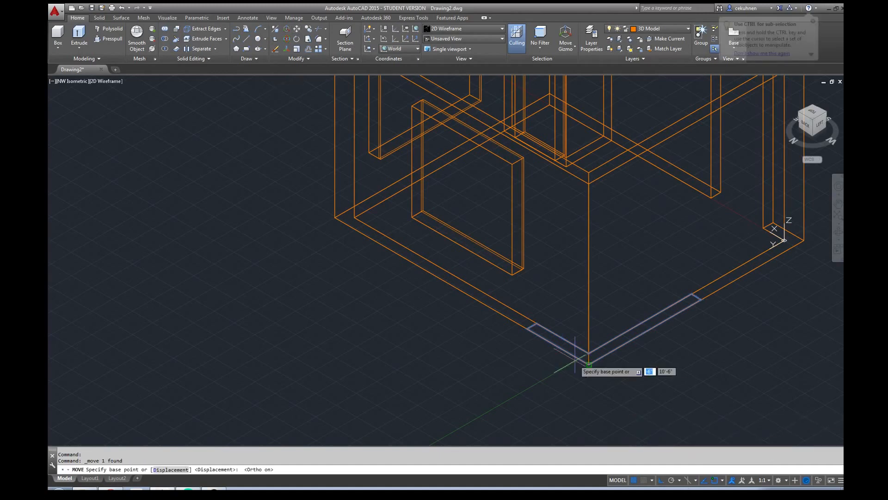
pyautogui.click(536, 323)
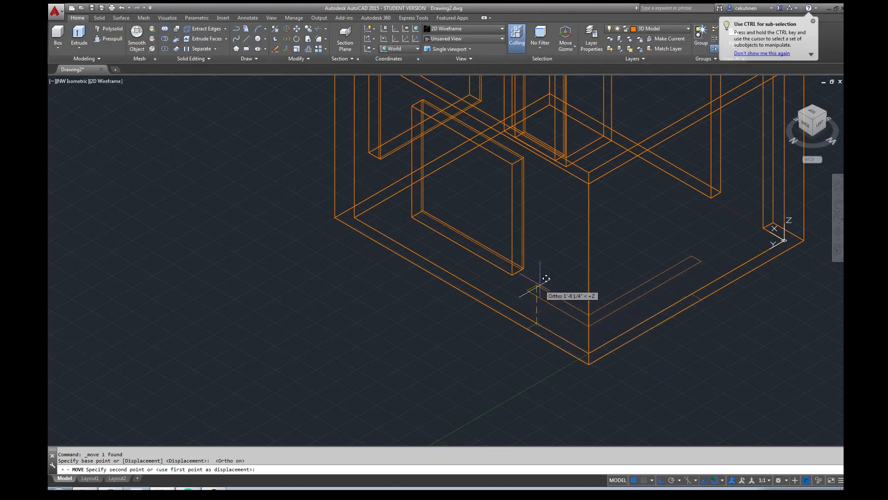
pyautogui.write("2'")
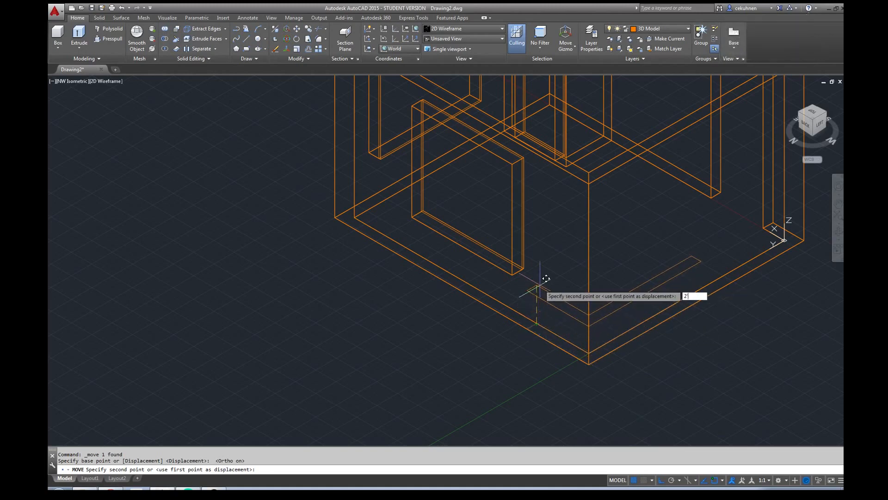
pyautogui.press('Return')
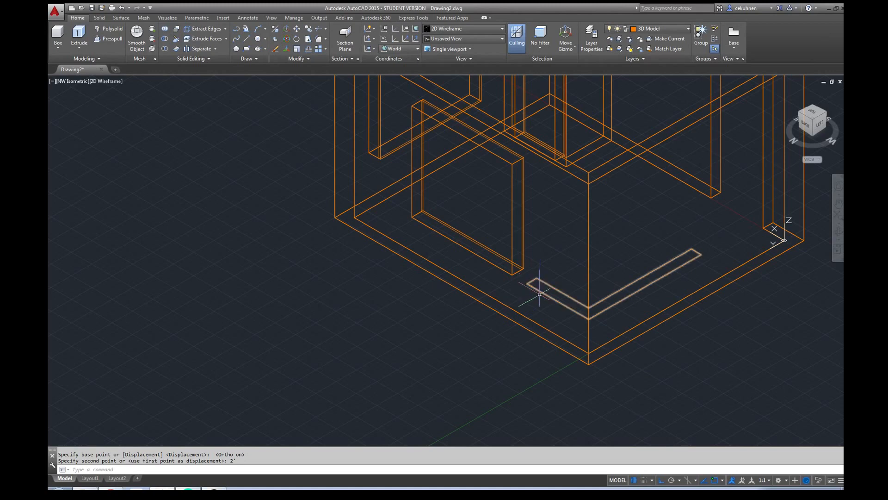
# Extrude the raised L-shaped outline upward to the height of the neighbouring window's top corner.
pyautogui.click(79, 33)
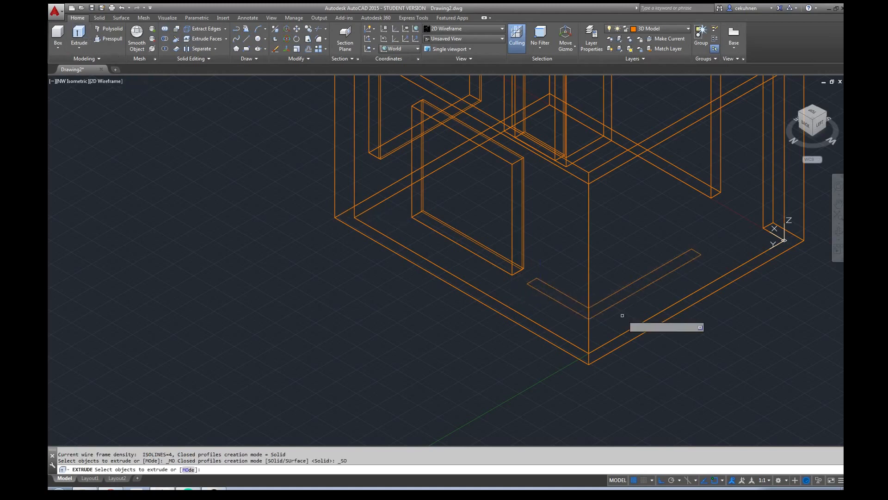
pyautogui.click(535, 290)
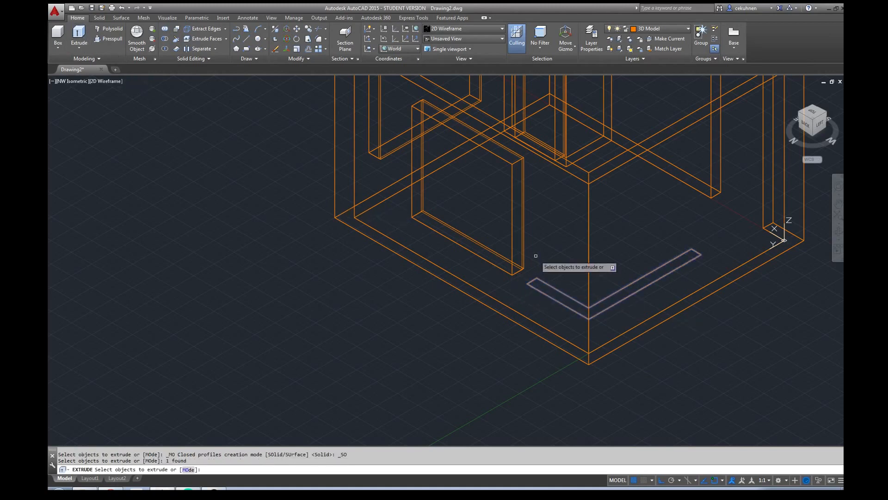
pyautogui.press('Return')
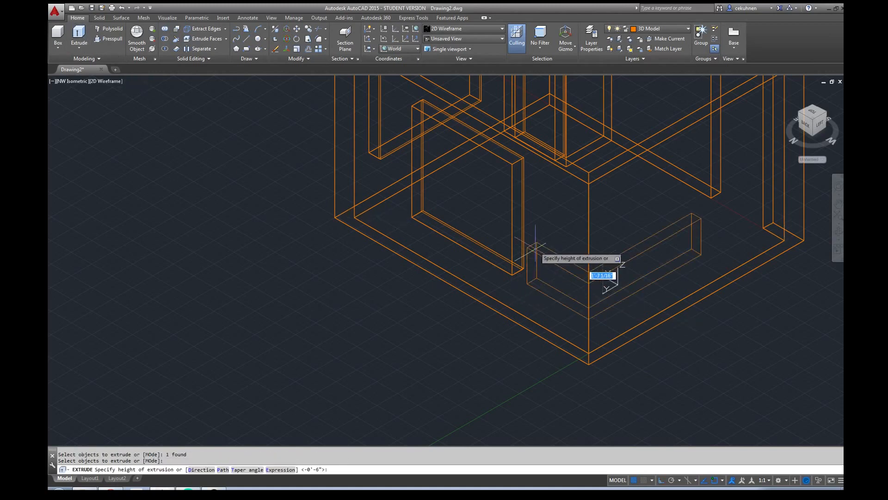
pyautogui.click(512, 164)
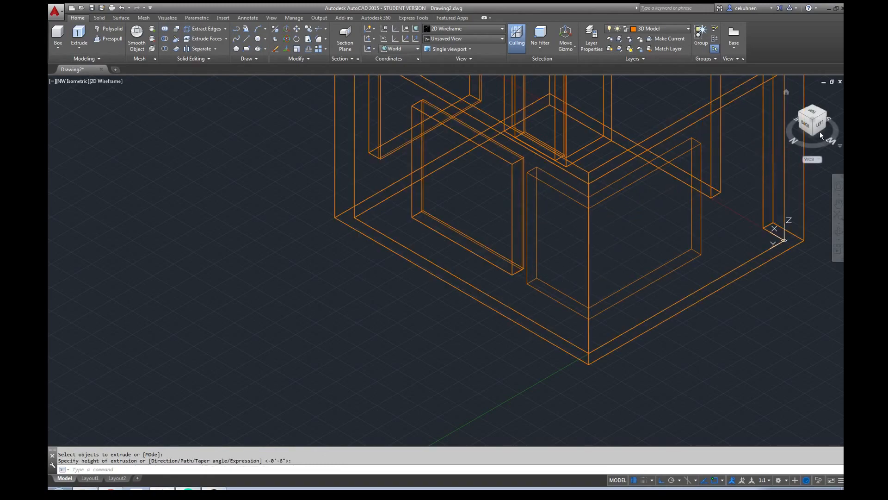
# Subtract the extruded L-shaped solid from the room's walls to cut the corner window opening.
pyautogui.click(166, 39)
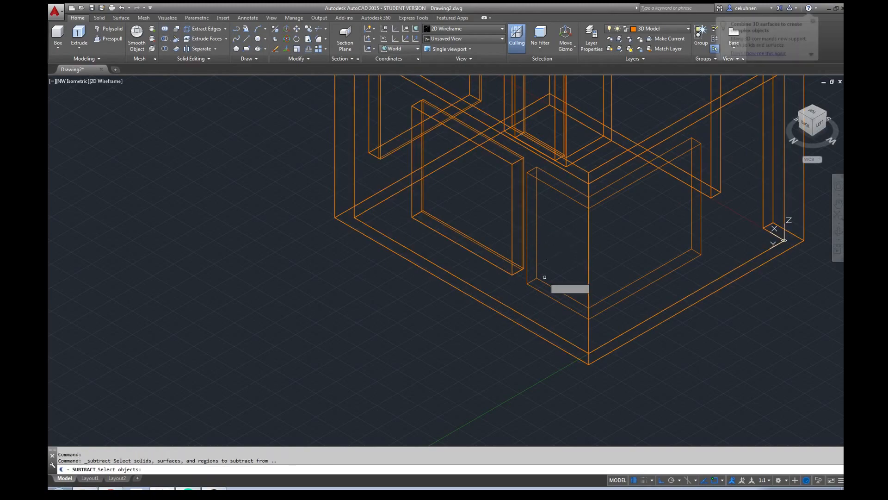
pyautogui.click(589, 334)
pyautogui.press('Return')
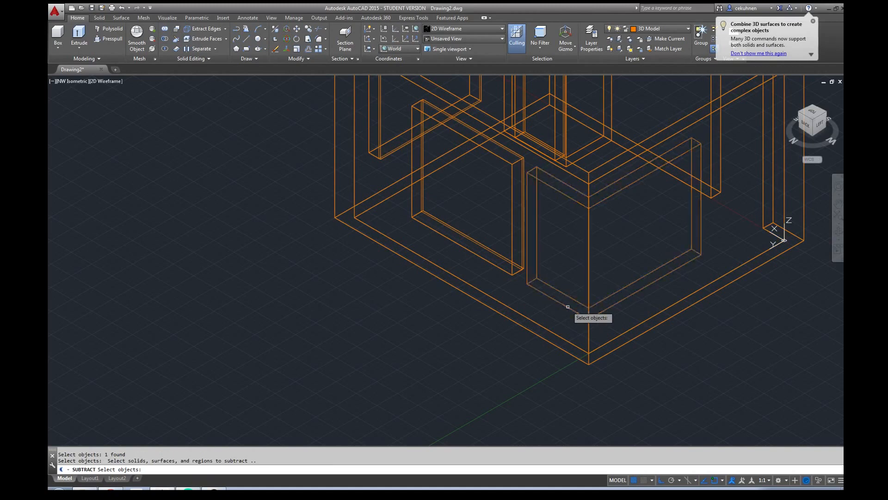
pyautogui.click(567, 306)
pyautogui.press('Return')
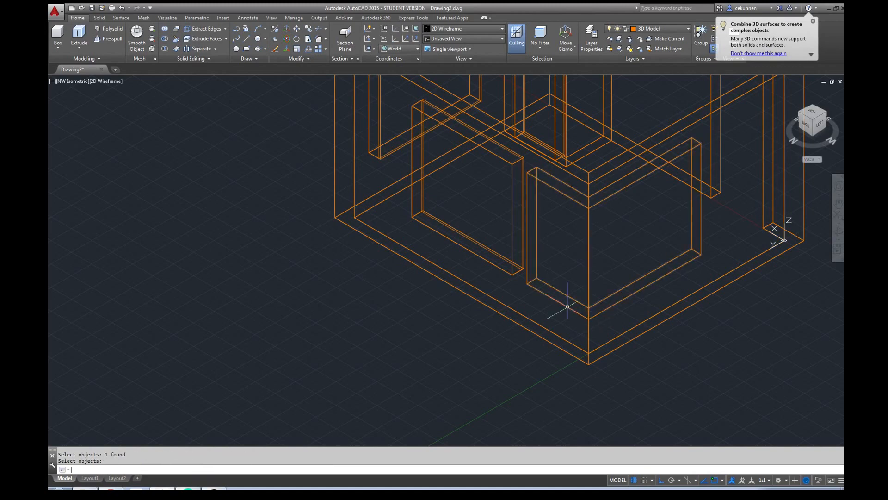
# Display the model in the Shaded visual style and examine the window openings from opposite isometric sides.
pyautogui.click(111, 82)
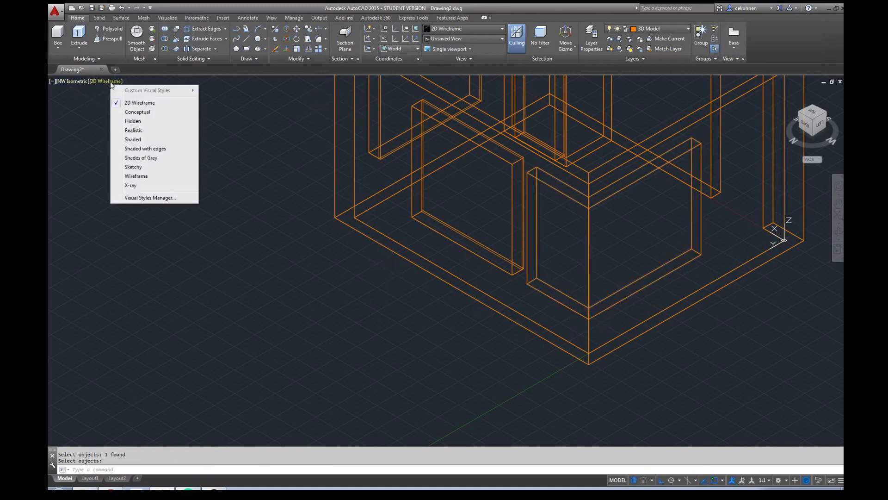
pyautogui.click(132, 139)
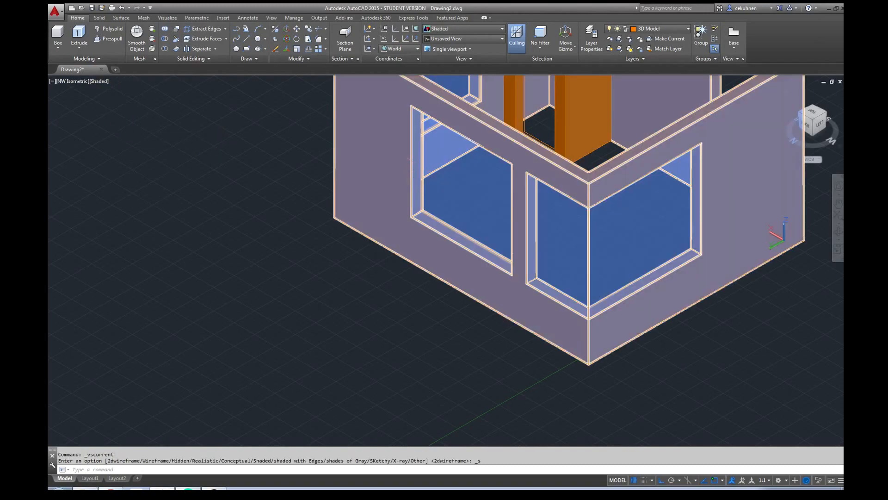
pyautogui.moveTo(823, 125); pyautogui.dragTo(337, 147)
pyautogui.click(820, 121)
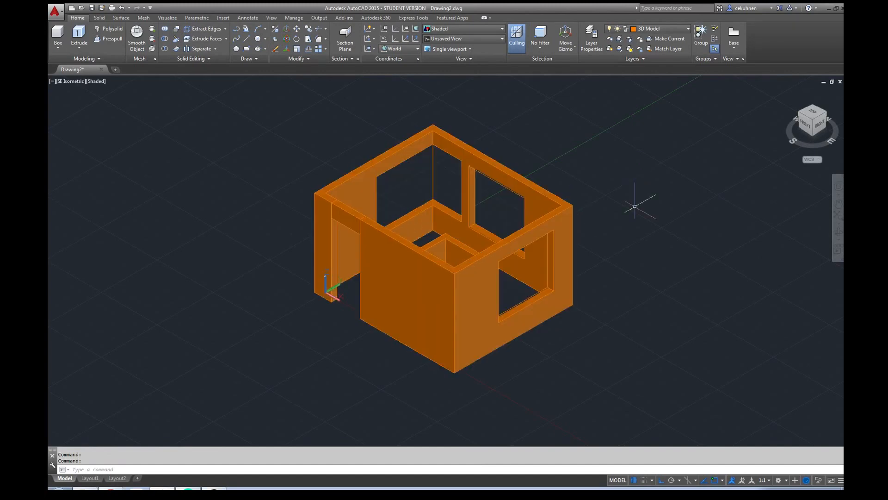
pyautogui.moveTo(812, 116)
pyautogui.mouseDown()
pyautogui.moveTo(809, 171)
pyautogui.moveTo(692, 119)
pyautogui.moveTo(551, 105)
pyautogui.moveTo(686, 119)
pyautogui.moveTo(829, 118)
pyautogui.moveTo(200, 115)
pyautogui.moveTo(417, 126)
pyautogui.moveTo(588, 108)
pyautogui.mouseUp()
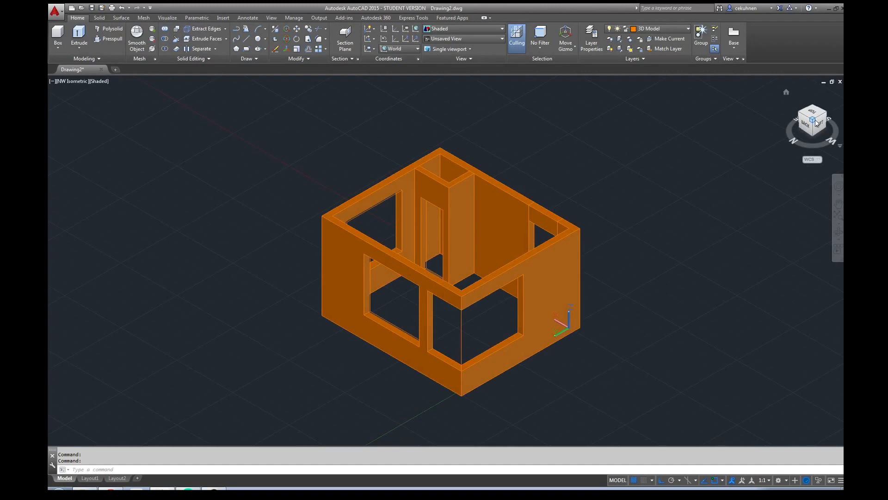
# Widen the window opening beside the corner window by stretching its far side toward the wall's opposite end.
pyautogui.click(416, 302)
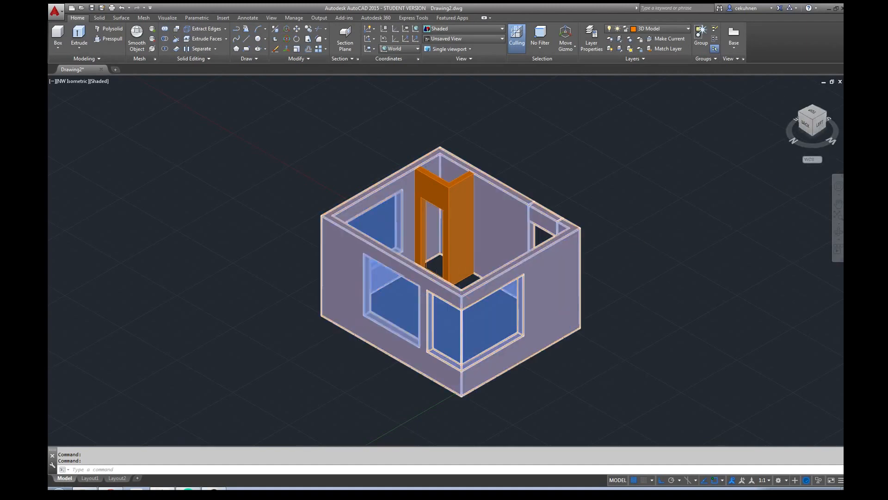
pyautogui.scroll(4, 404, 308)
pyautogui.press('Escape')
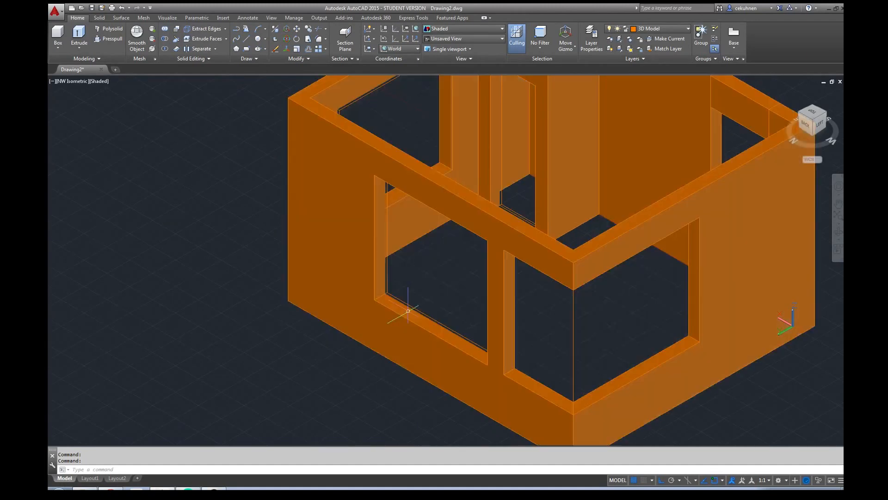
pyautogui.click(394, 311)
pyautogui.click(397, 310)
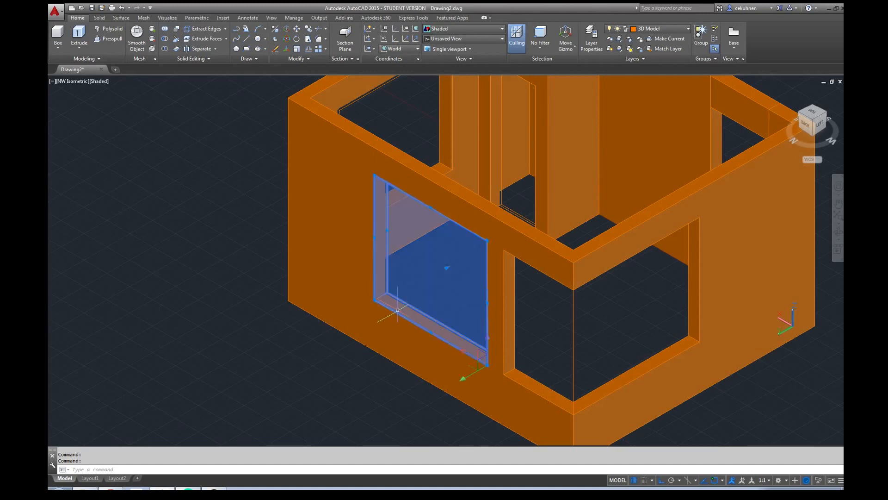
pyautogui.click(375, 237)
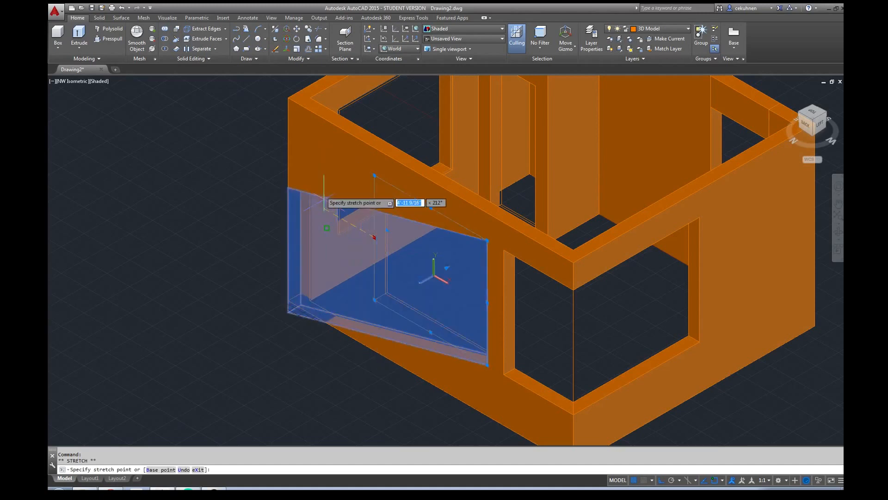
pyautogui.press('Escape')
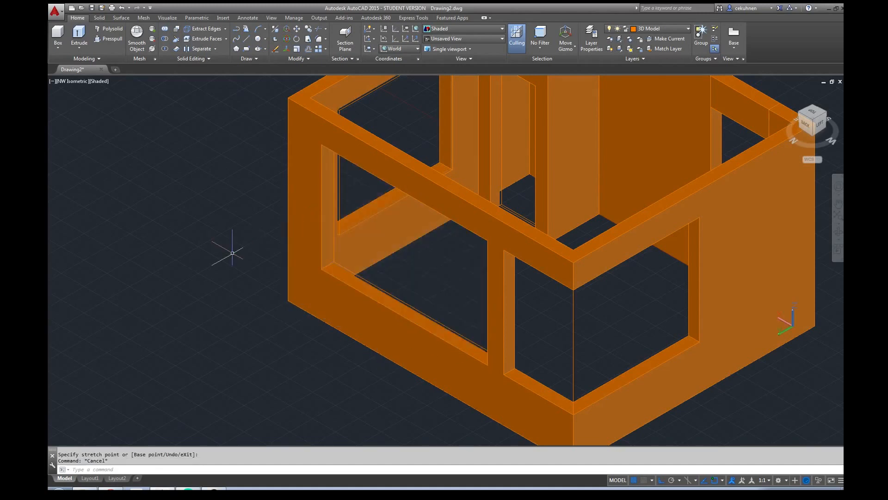
pyautogui.scroll(-3, 296, 255)
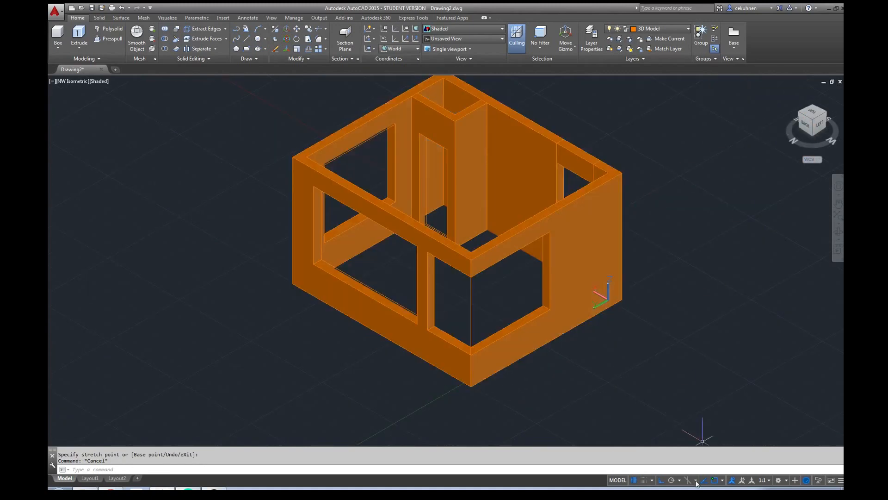
# Turn off object snap and view the room from the back, from above and from the corner window side.
pyautogui.click(718, 481)
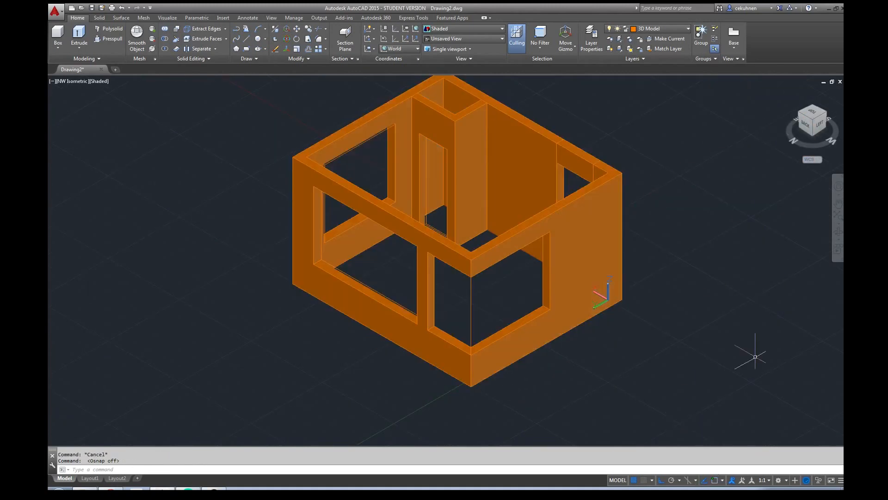
pyautogui.click(806, 130)
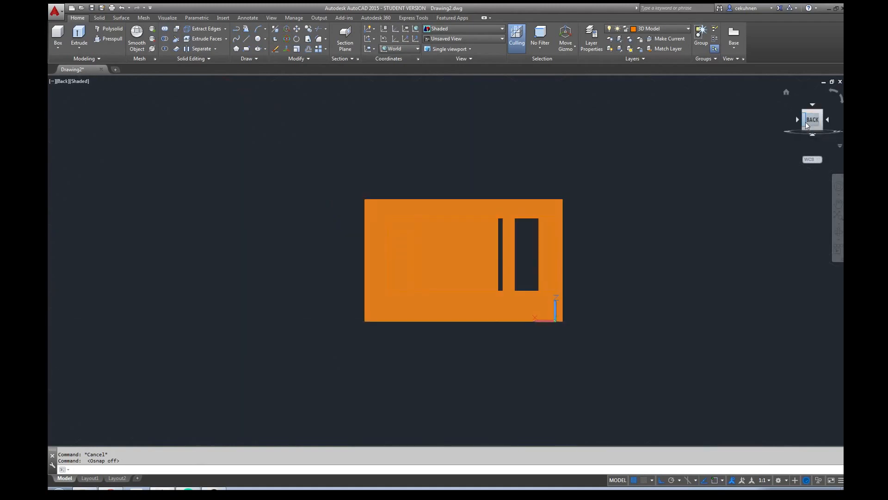
pyautogui.keyDown('shift'); pyautogui.moveTo(813, 119); pyautogui.dragTo(204, 151, button='middle'); pyautogui.keyUp('shift')
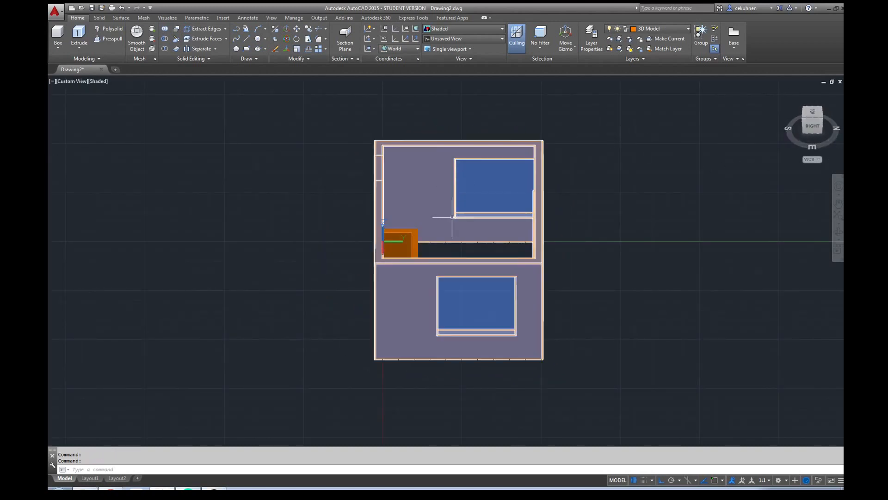
pyautogui.click(818, 130)
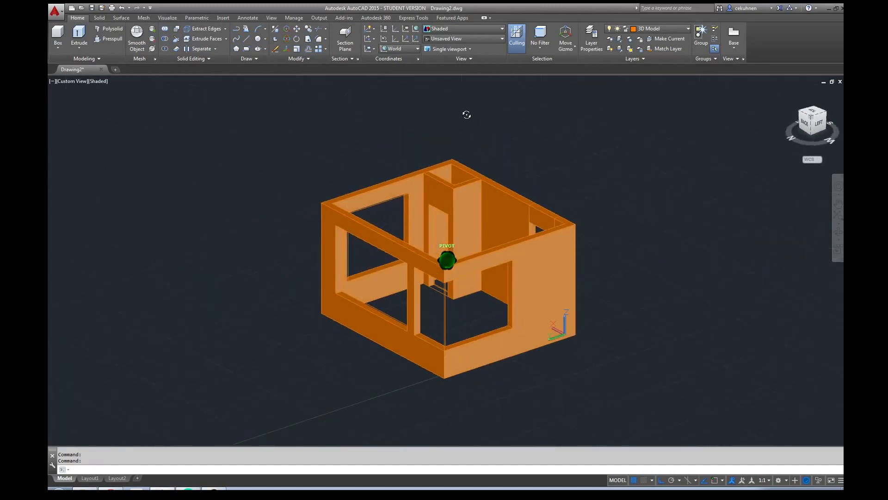
pyautogui.click(443, 318)
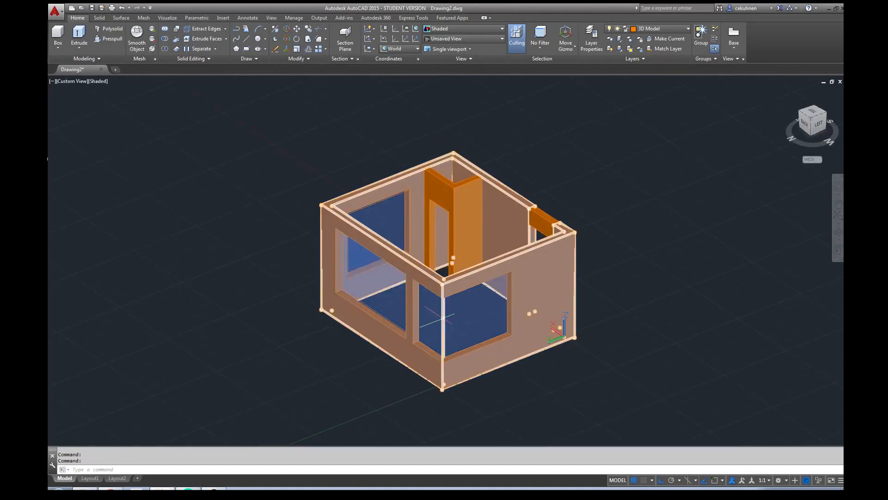
pyautogui.keyDown('ctrl'); pyautogui.click(464, 294); pyautogui.keyUp('ctrl')
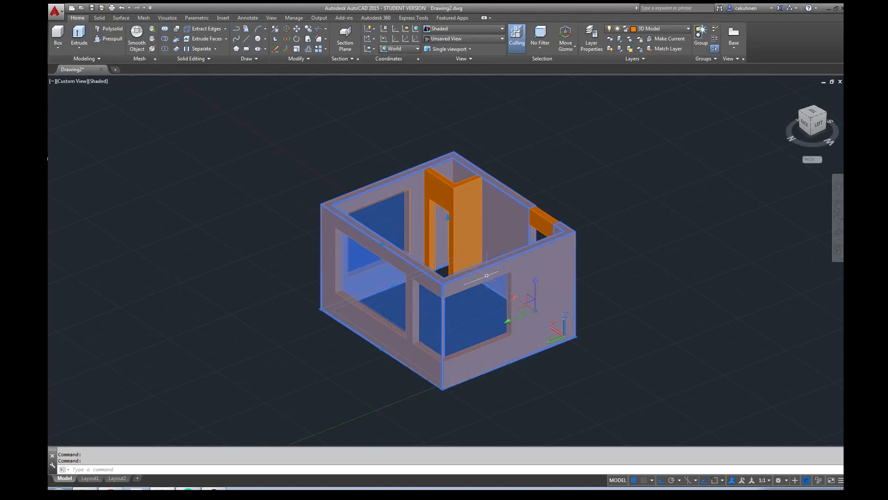
pyautogui.press('Escape')
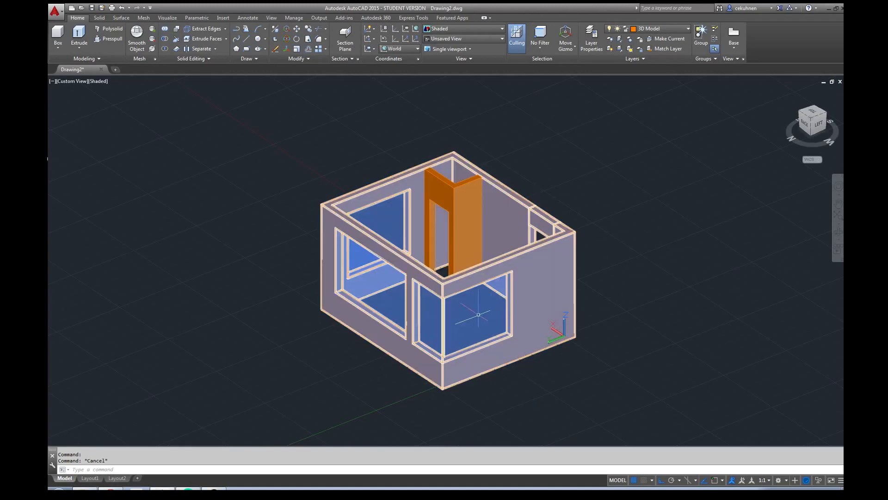
pyautogui.scroll(3, 485, 273)
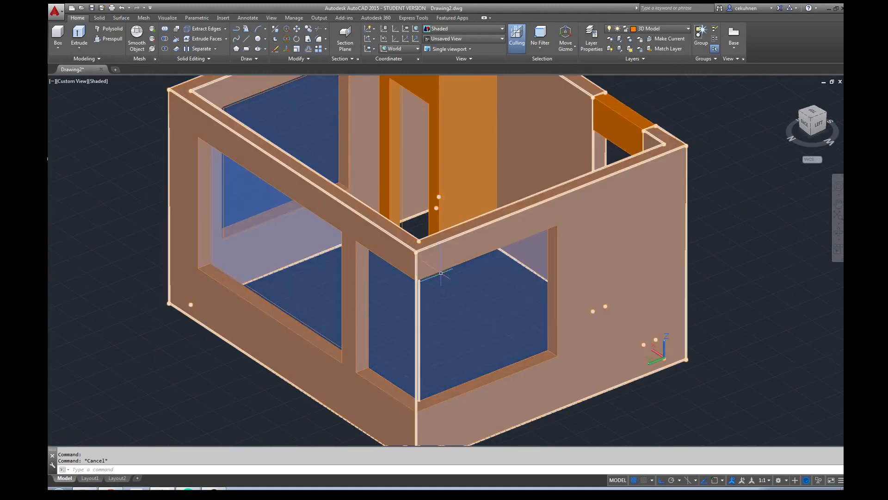
pyautogui.press('Escape')
# Switch the viewport back to the 2D Wireframe visual style.
pyautogui.click(99, 81)
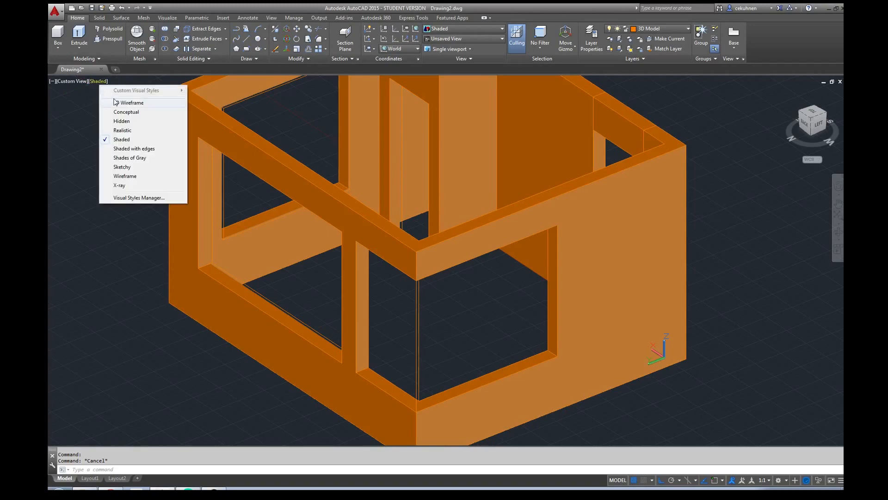
pyautogui.click(127, 102)
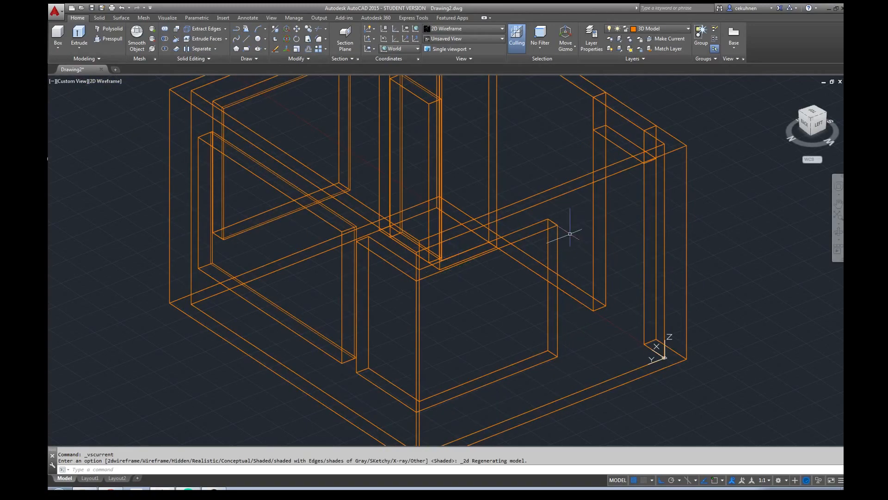
# Try to stretch the far end of the L-shaped corner window opening's long leg, and undo the distortion.
pyautogui.click(556, 225)
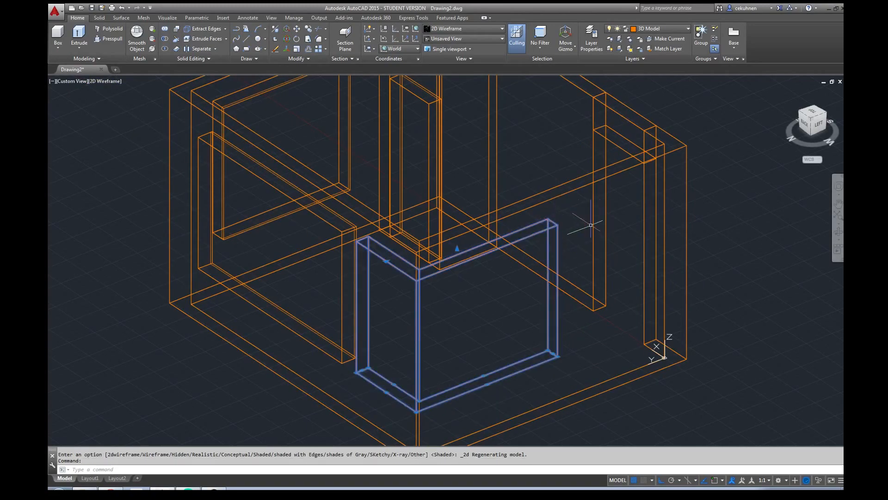
pyautogui.click(553, 353)
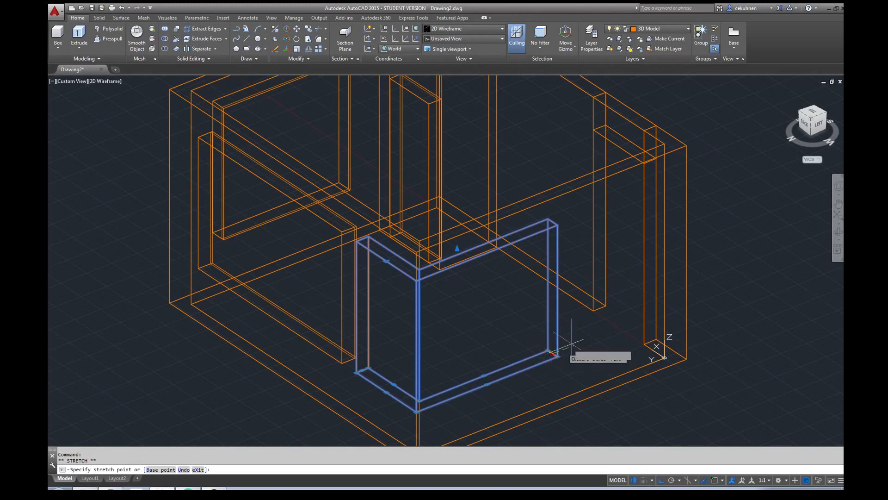
pyautogui.scroll(5, 576, 359)
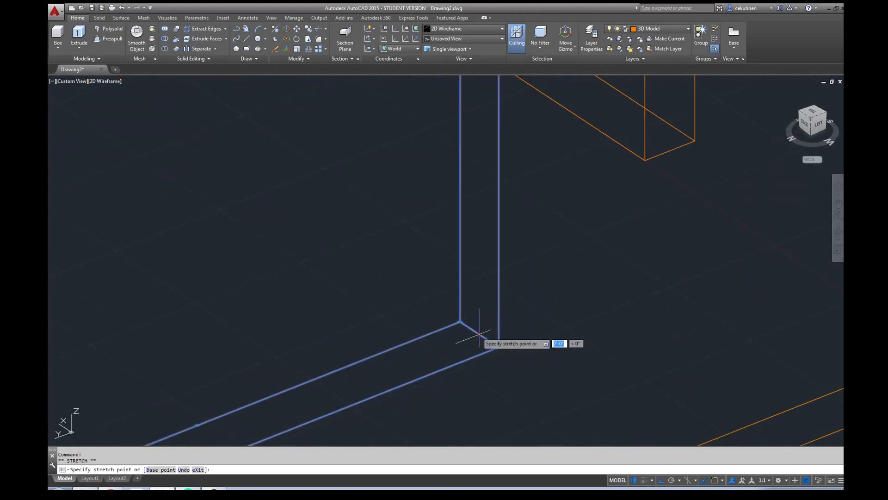
pyautogui.click(479, 335)
pyautogui.press('Escape')
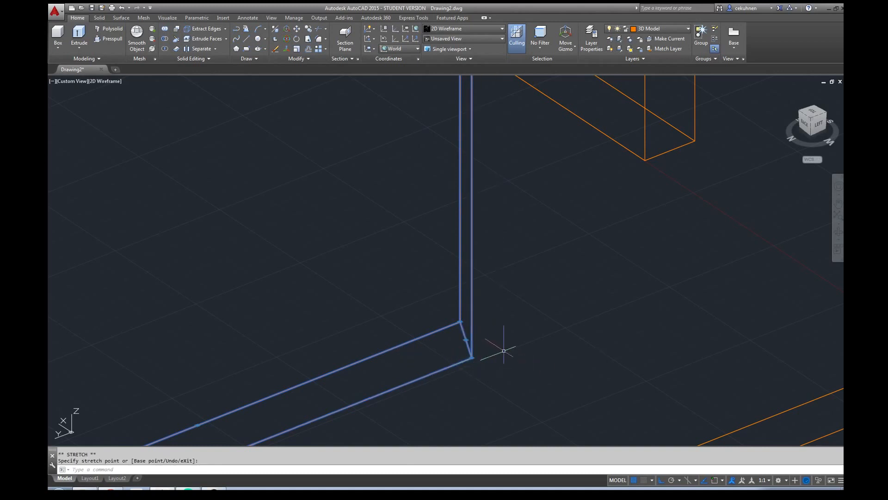
pyautogui.hotkey('ctrl', 'z')
pyautogui.click(483, 336)
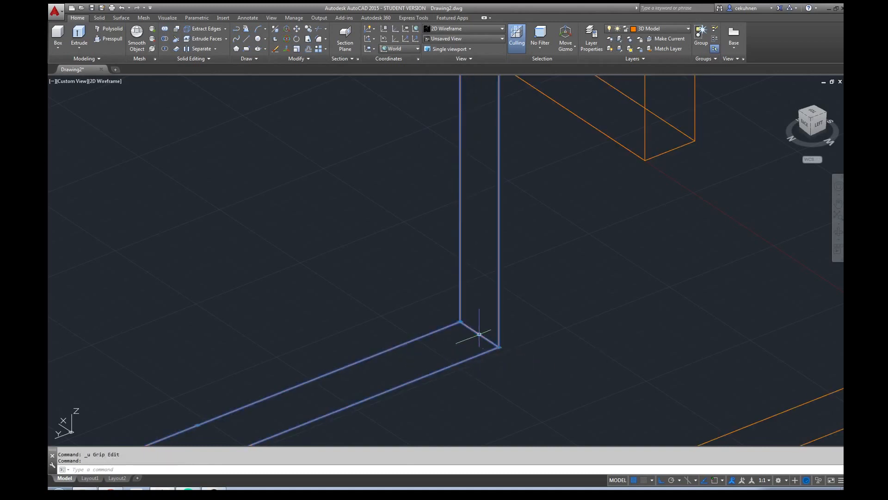
pyautogui.click(479, 334)
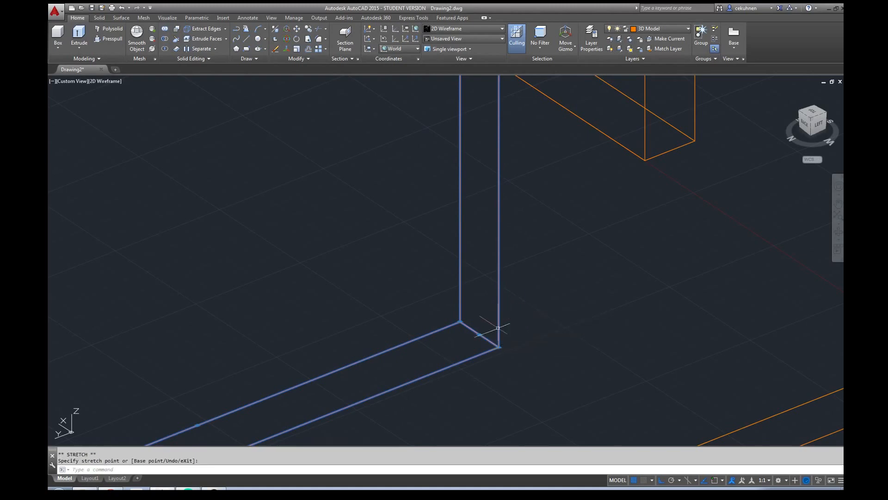
# Stretch the end of the corner window opening's short leg toward the room corner and back out toward the neighbouring window.
pyautogui.scroll(-5, 460, 321)
pyautogui.scroll(2, 466, 321)
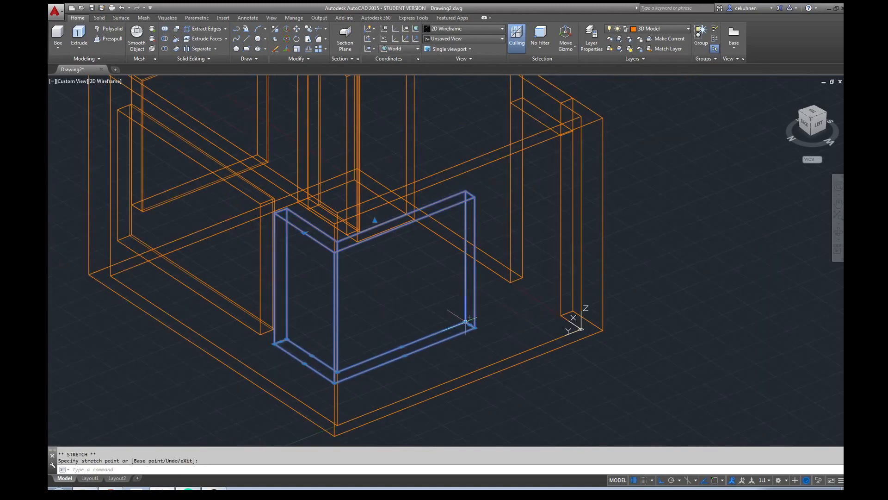
pyautogui.scroll(2, 348, 340)
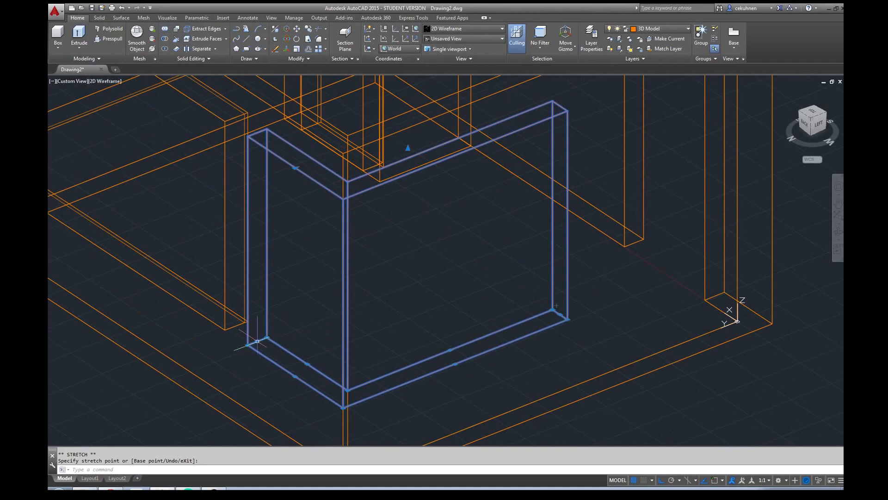
pyautogui.click(277, 354)
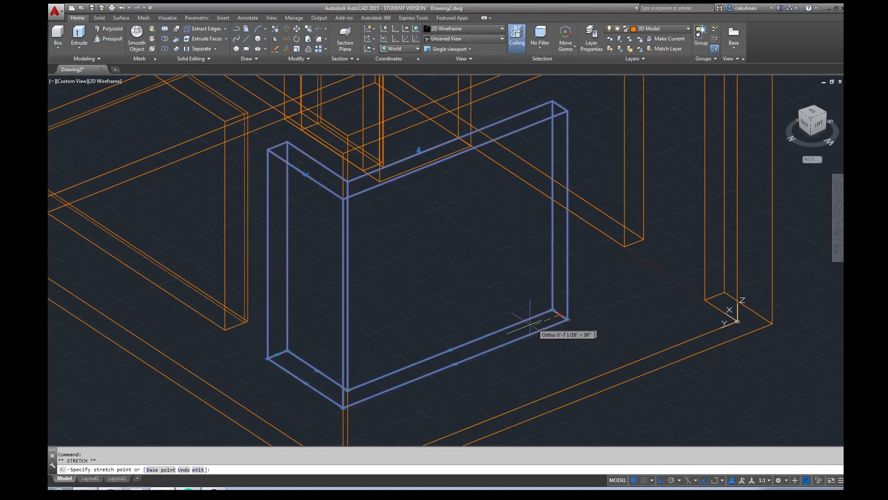
pyautogui.click(561, 315)
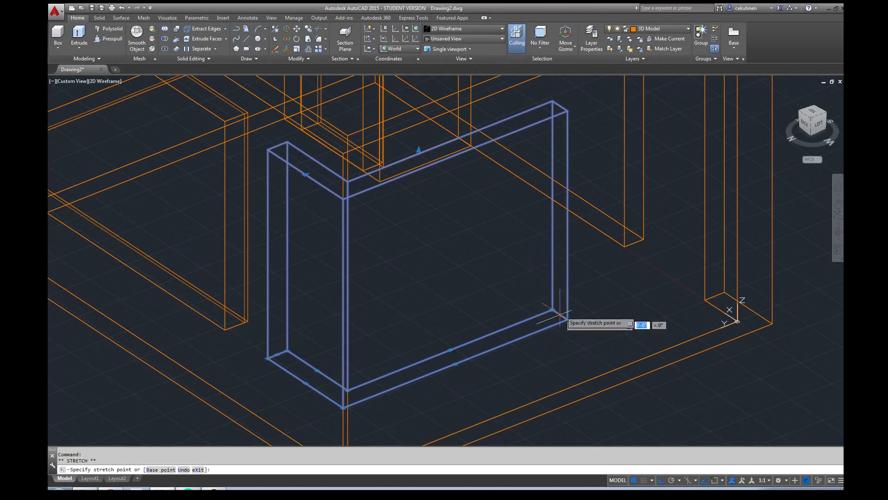
pyautogui.click(569, 297)
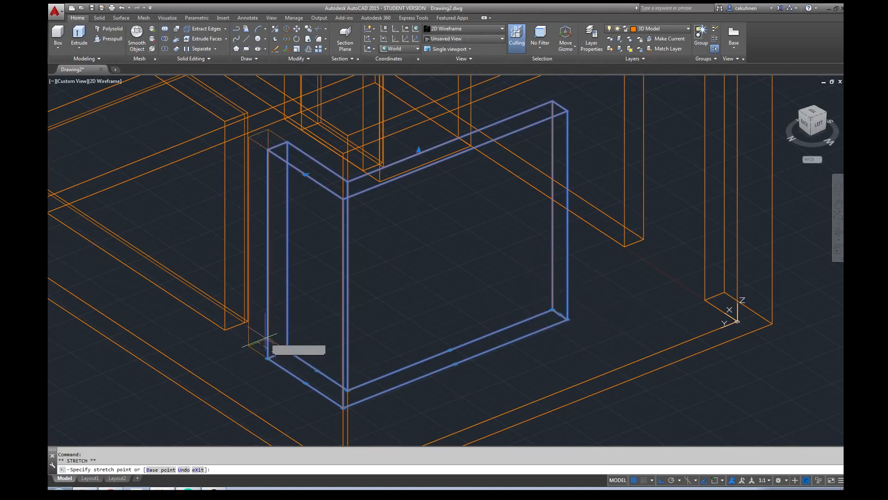
pyautogui.click(246, 344)
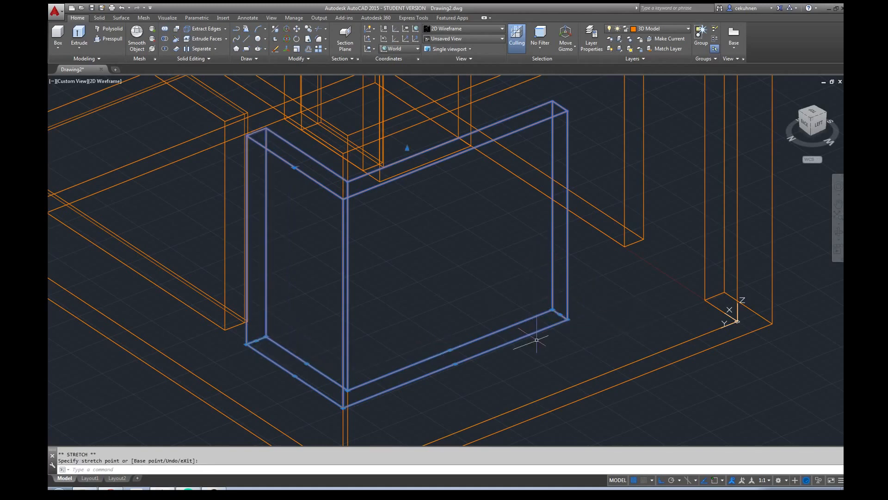
# Splay both ends of the corner window opening by stretching the outer corner point of each leg outward.
pyautogui.click(567, 319)
pyautogui.click(579, 315)
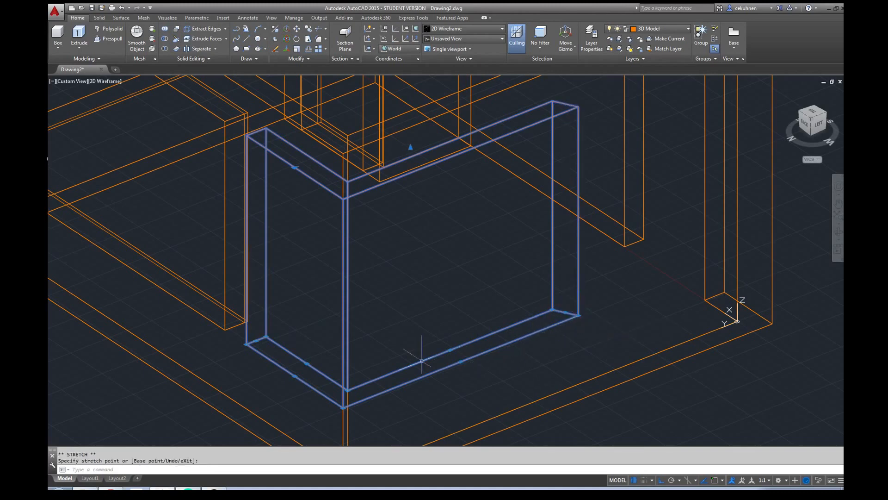
pyautogui.click(246, 344)
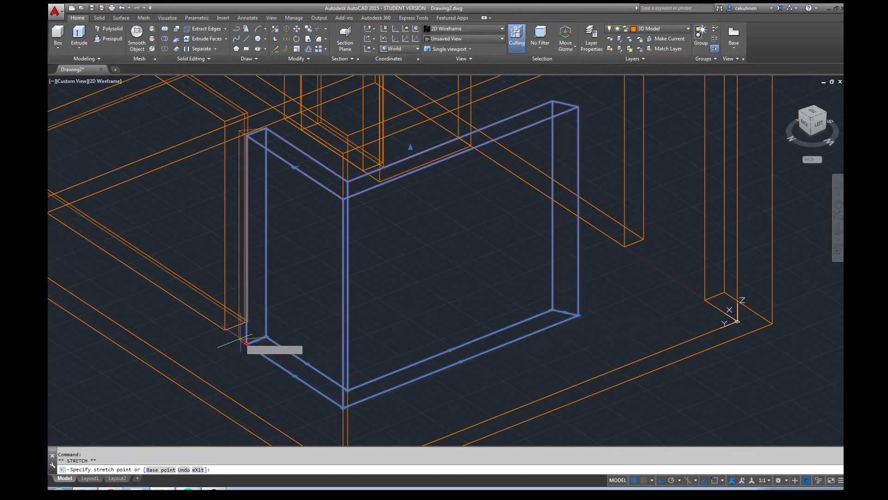
pyautogui.click(235, 334)
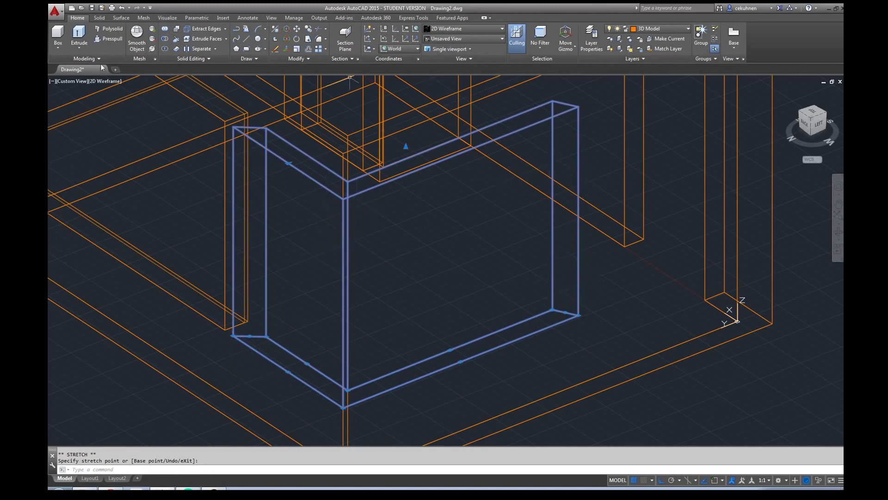
# Examine the corner window opening's splayed ends in the Shaded visual style and return to 2D Wireframe.
pyautogui.click(107, 83)
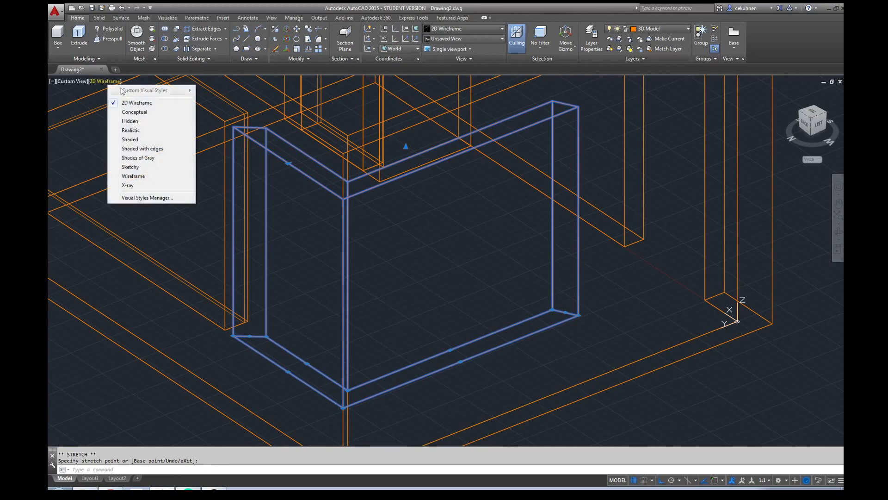
pyautogui.click(134, 141)
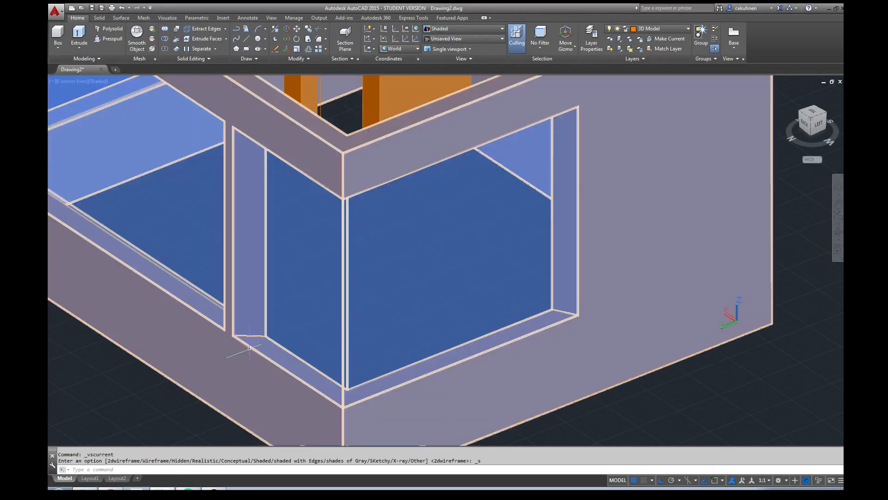
pyautogui.click(103, 83)
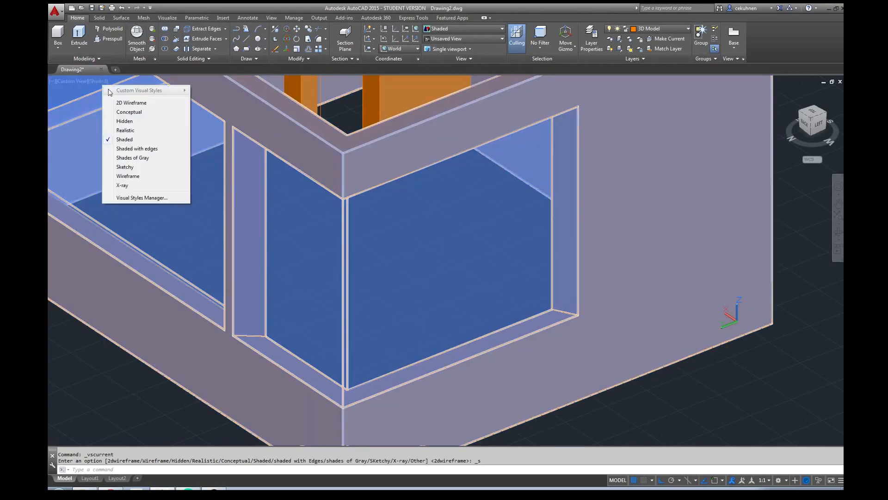
pyautogui.click(119, 103)
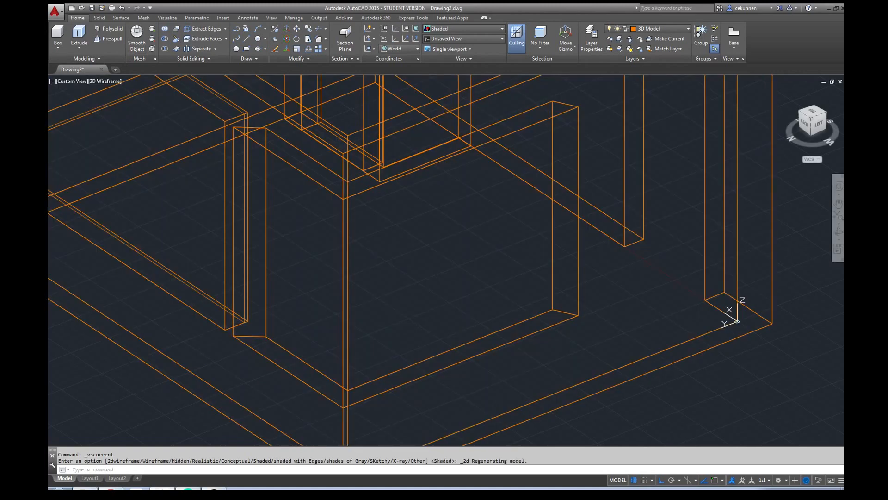
# Undo the visual style changes and the last stretch of the short leg's outer corner point.
pyautogui.hotkey('ctrl', 'z')
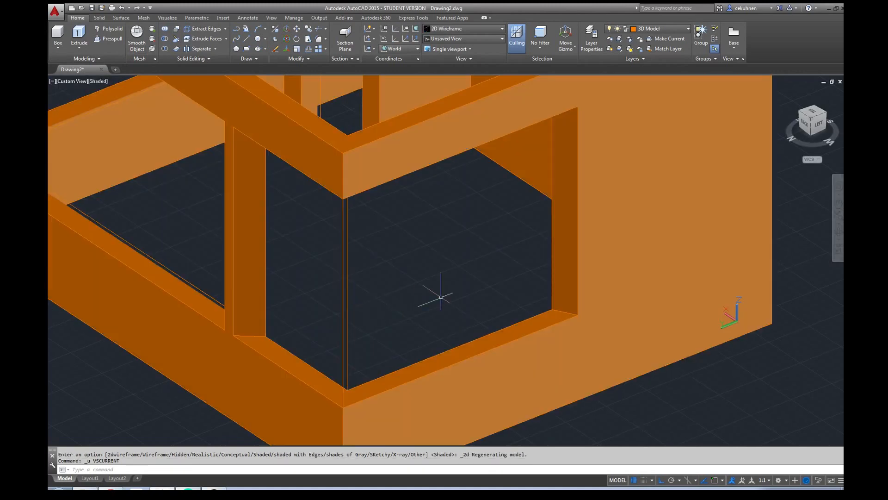
pyautogui.hotkey('ctrl', 'y')
pyautogui.hotkey('ctrl', 'z')
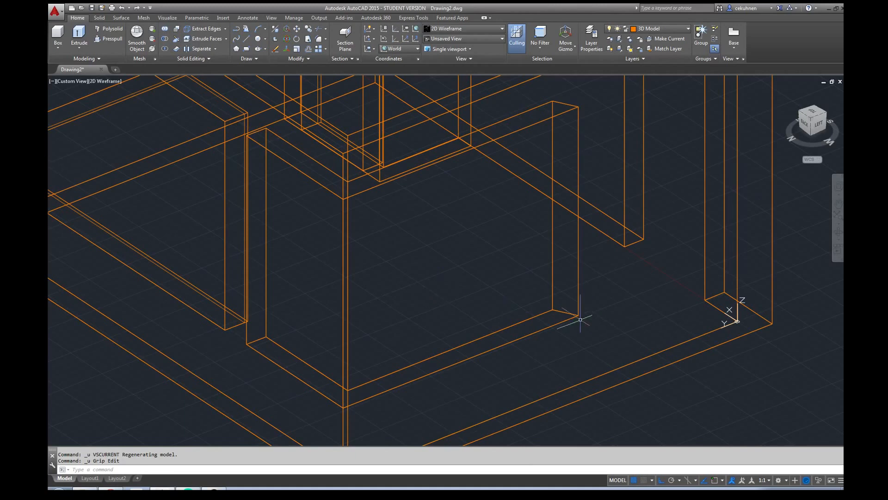
# Square the far end of the corner window opening's long leg by stretching its inner corner point outward, with object snap turned on.
pyautogui.scroll(4, 577, 313)
pyautogui.click(560, 305)
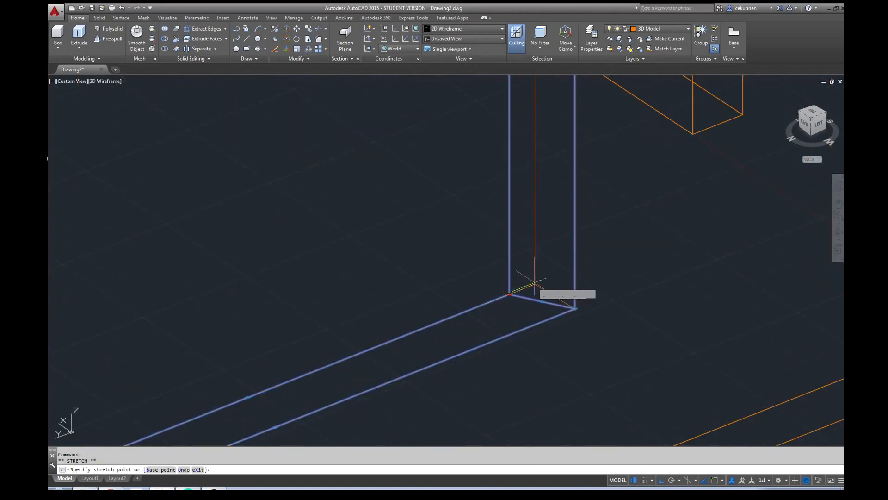
pyautogui.click(509, 294)
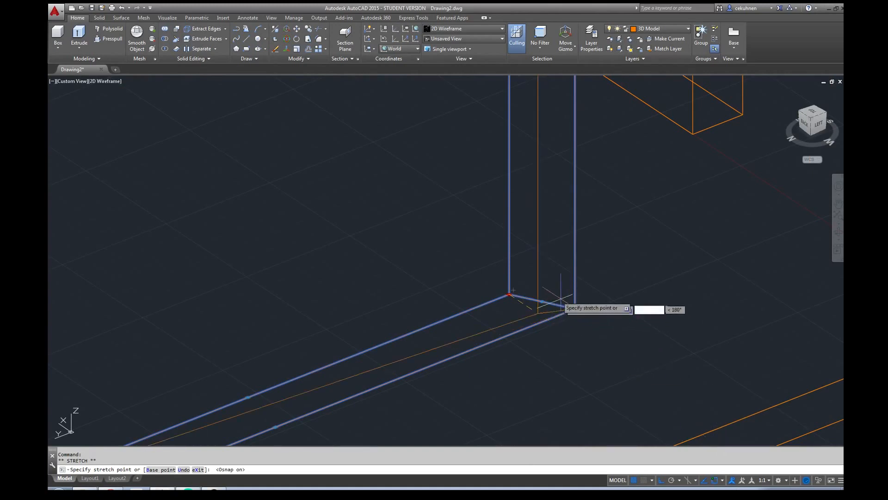
pyautogui.click(535, 283)
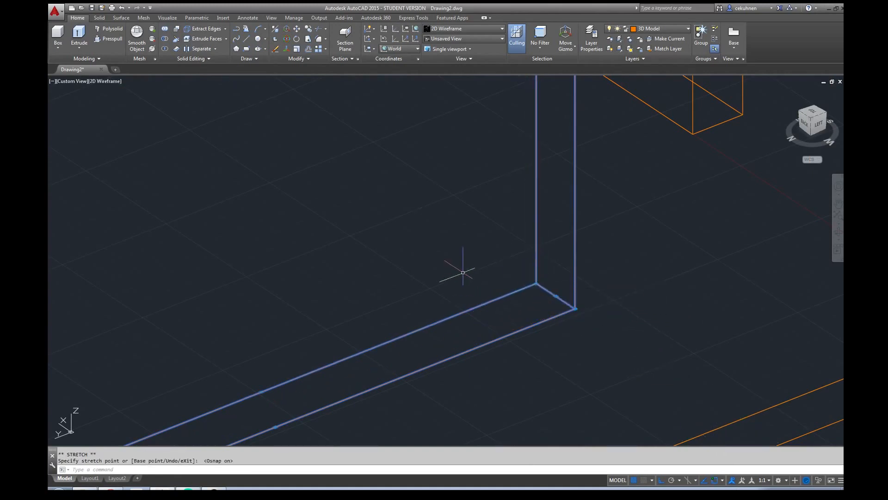
# Reduce the corner window opening's height by stretching its top down to a little over half the original height.
pyautogui.scroll(-2, 459, 268)
pyautogui.scroll(-2, 459, 267)
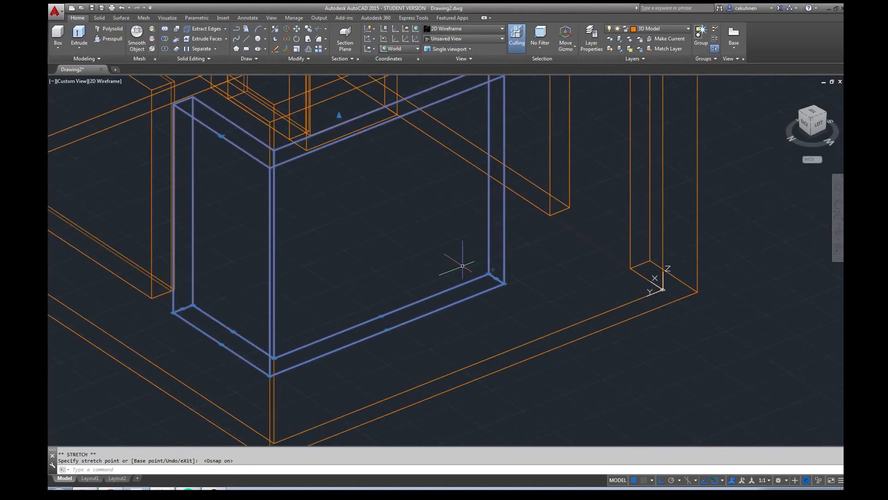
pyautogui.scroll(-2, 463, 266)
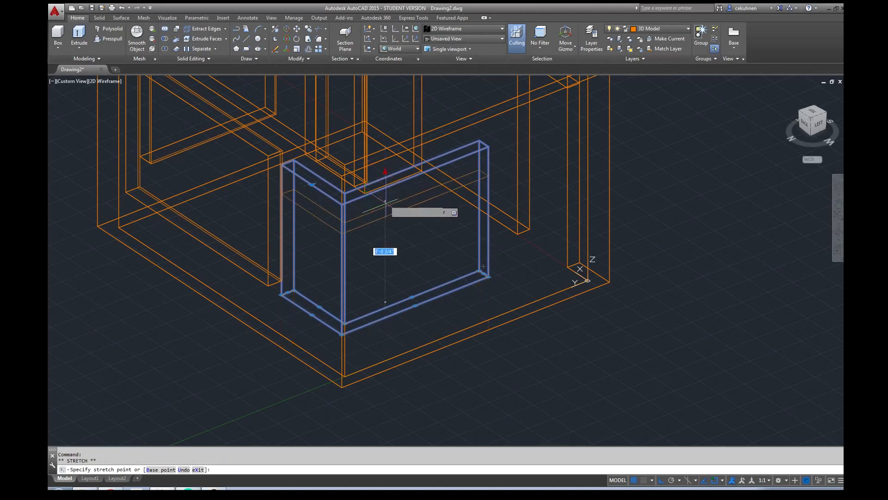
pyautogui.click(391, 227)
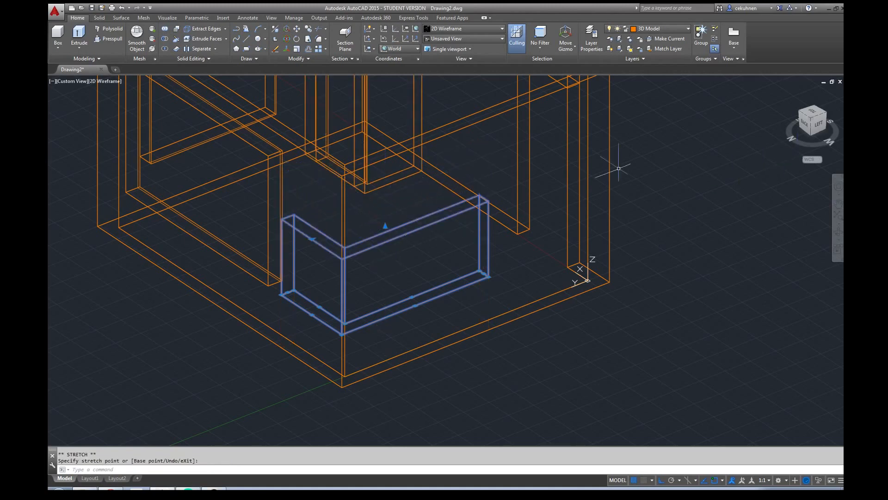
# Display the model in the Shaded visual style and view the whole room from the southeast isometric direction.
pyautogui.click(112, 82)
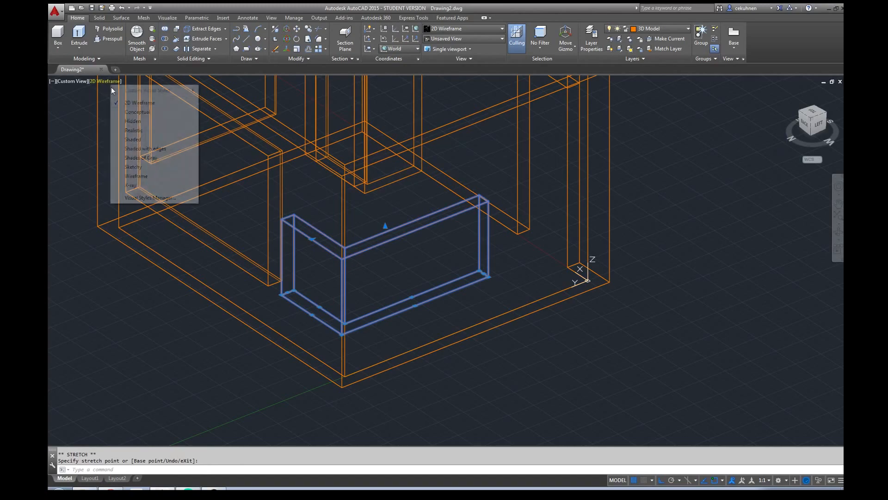
pyautogui.click(139, 139)
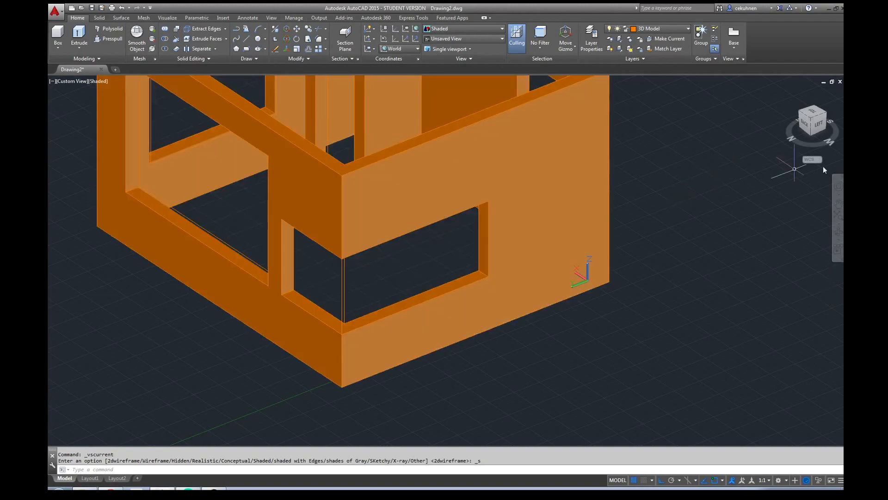
pyautogui.moveTo(791, 139)
pyautogui.keyDown('shift'); pyautogui.mouseDown(button='middle')
pyautogui.moveTo(762, 123)
pyautogui.moveTo(540, 128)
pyautogui.moveTo(535, 149)
pyautogui.moveTo(734, 137)
pyautogui.moveTo(89, 135)
pyautogui.moveTo(262, 141)
pyautogui.mouseUp(button='middle'); pyautogui.keyUp('shift')
pyautogui.moveTo(261, 141); pyautogui.dragTo(765, 155)
pyautogui.scroll(-5, 731, 198)
pyautogui.scroll(-4, 659, 107)
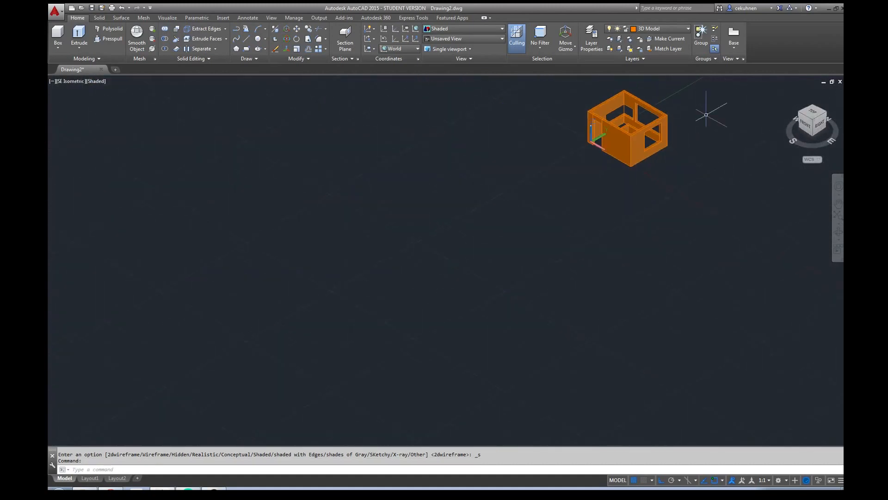
pyautogui.click(816, 124)
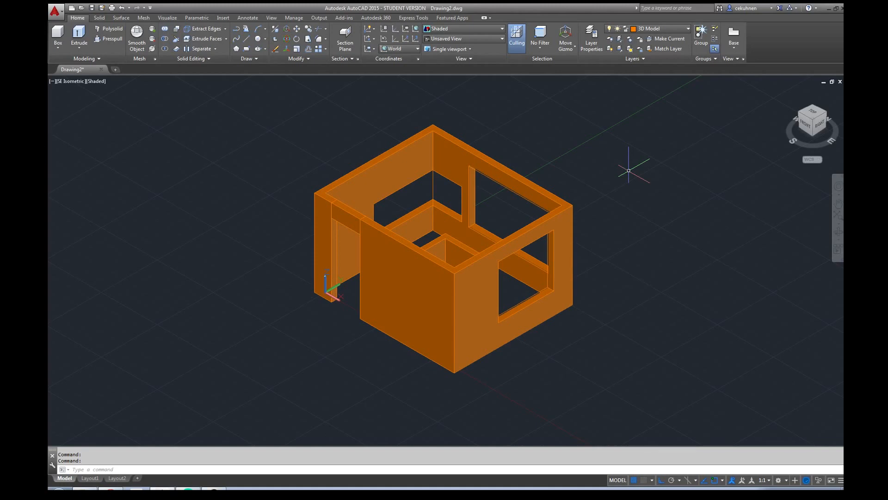
# Turn on the Furniture and Windows + Doors layers and view the room from the top and from an angled front view.
pyautogui.click(658, 29)
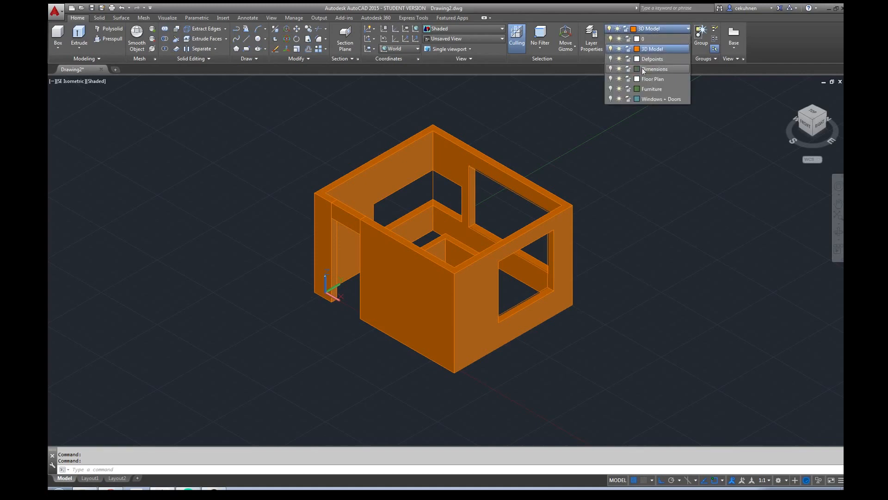
pyautogui.click(611, 88)
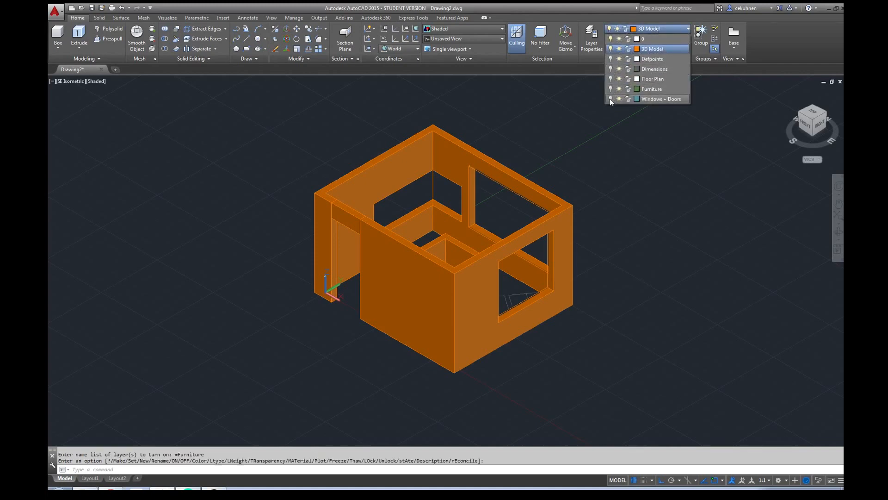
pyautogui.click(610, 98)
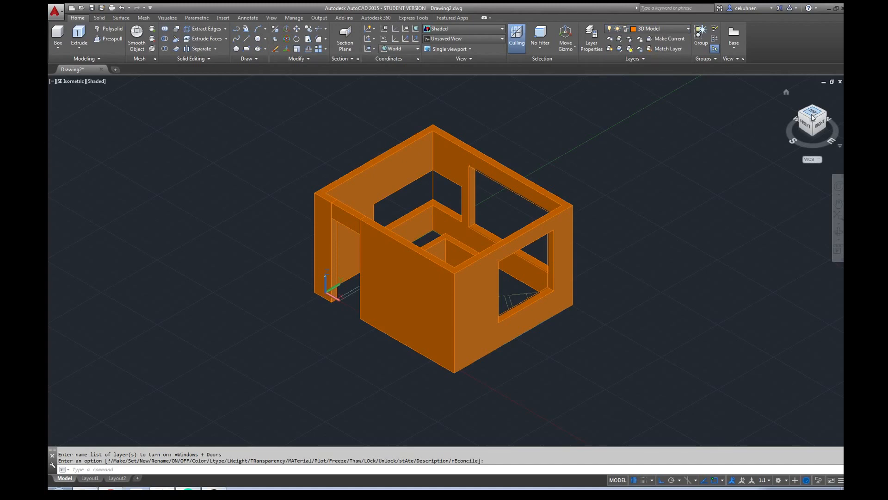
pyautogui.click(813, 115)
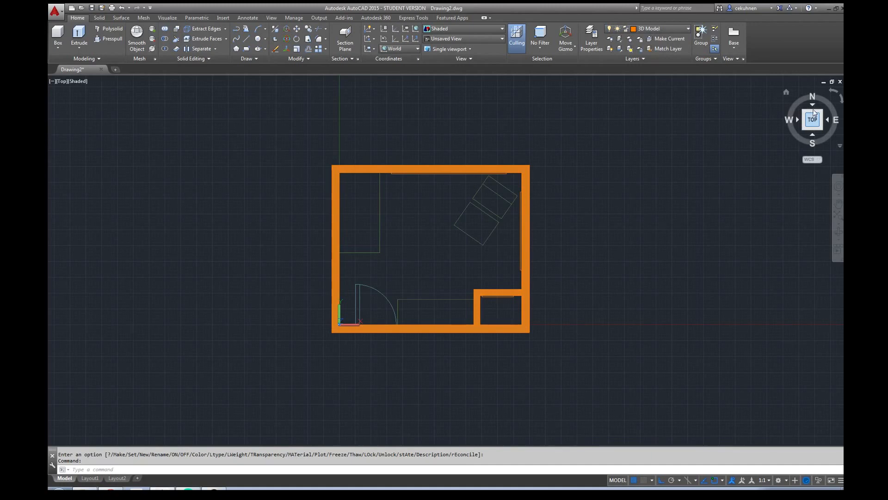
pyautogui.moveTo(814, 113)
pyautogui.mouseDown()
pyautogui.moveTo(774, 81)
pyautogui.moveTo(778, 87)
pyautogui.mouseUp()
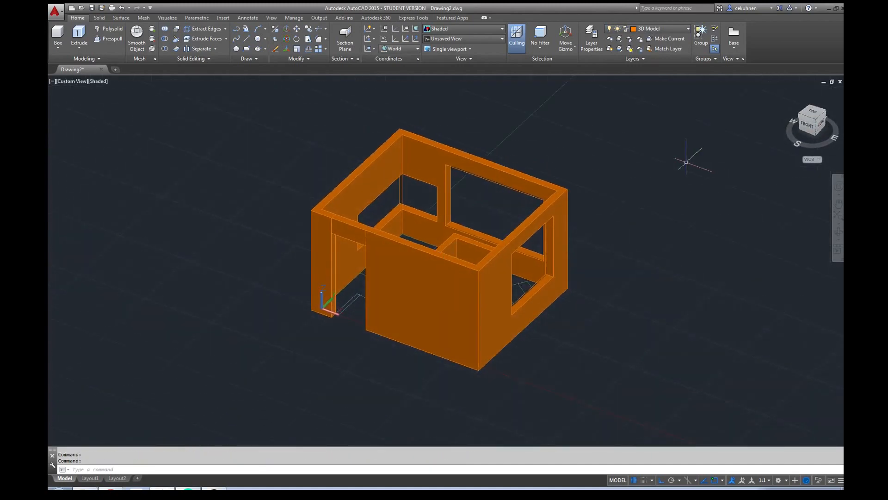